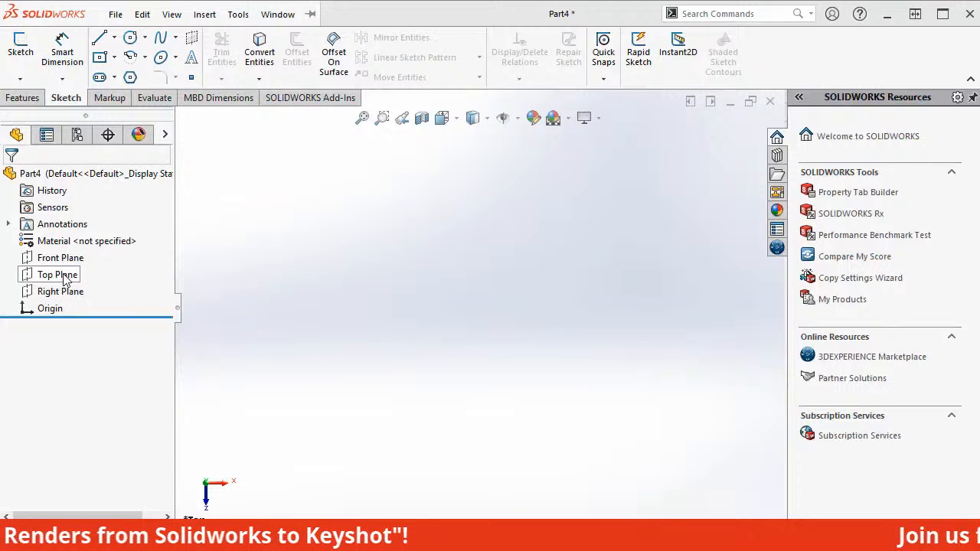
Start a sketch on the Top Plane and draw a center rectangle about 114 by 99 mm from the origin.
{"action": "left_click", "coordinate": [65, 277]}
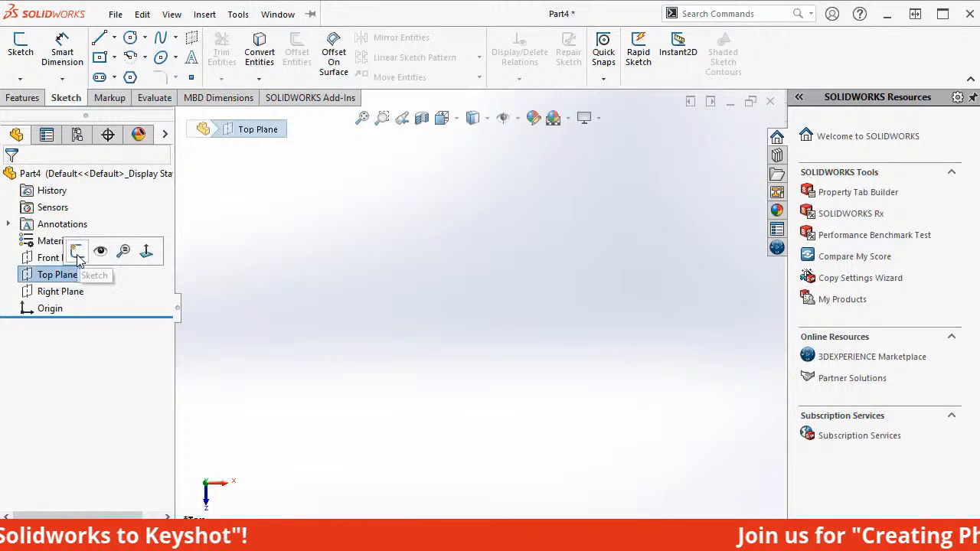
{"action": "left_click", "coordinate": [76, 252]}
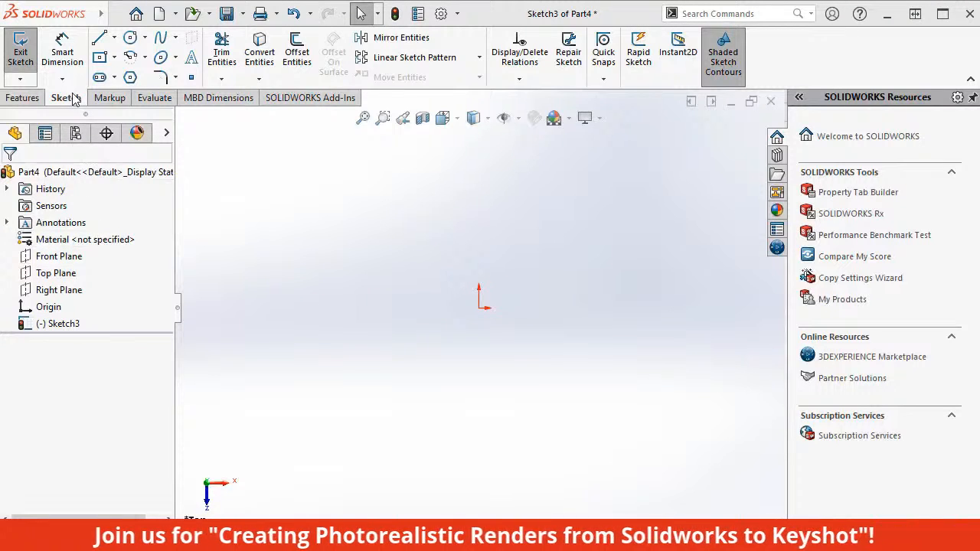
{"action": "left_click", "coordinate": [114, 58]}
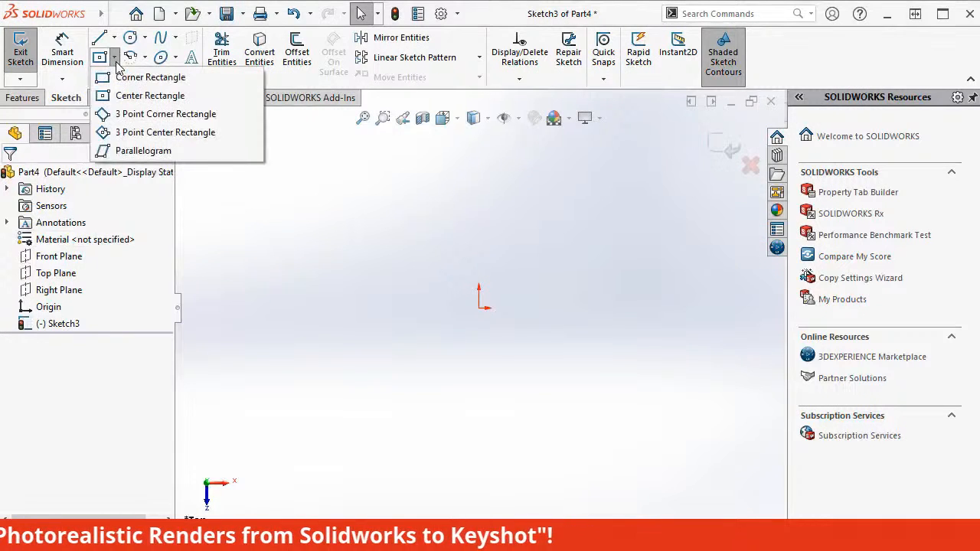
{"action": "left_click", "coordinate": [141, 95]}
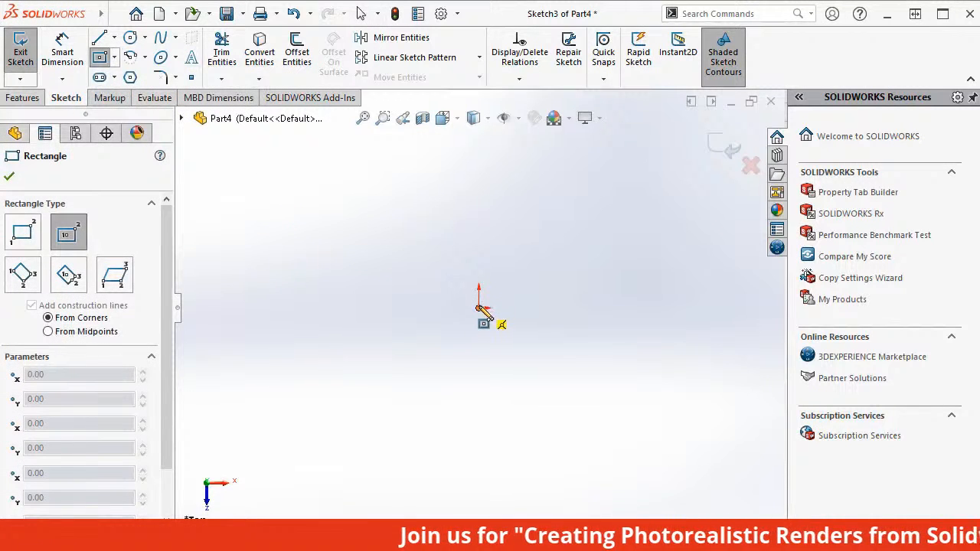
{"action": "mouse_move", "coordinate": [478, 307]}
{"action": "left_mouse_down"}
{"action": "mouse_move", "coordinate": [518, 336]}
{"action": "mouse_move", "coordinate": [551, 381]}
{"action": "mouse_move", "coordinate": [580, 395]}
{"action": "left_mouse_up"}
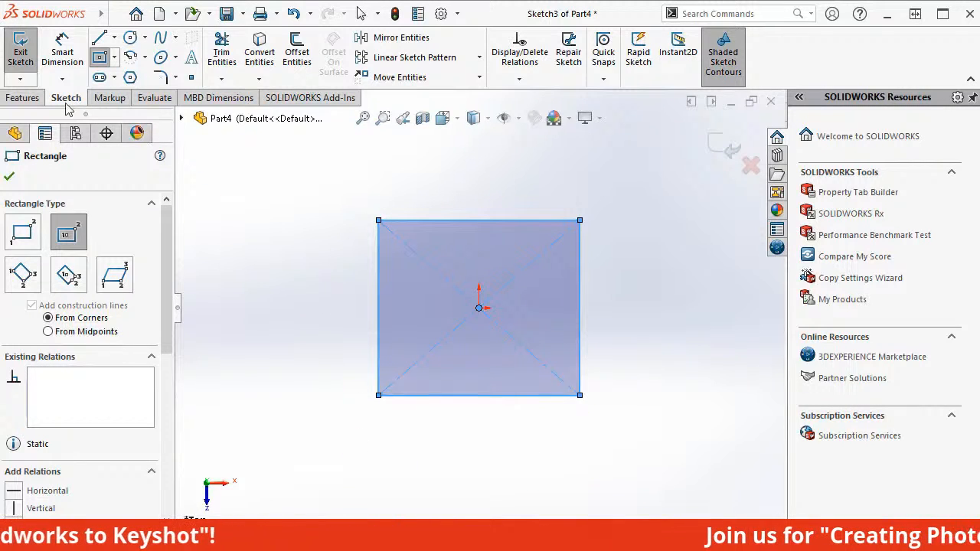
Dimension the rectangle's vertical side to 85 mm.
{"action": "left_click", "coordinate": [63, 52]}
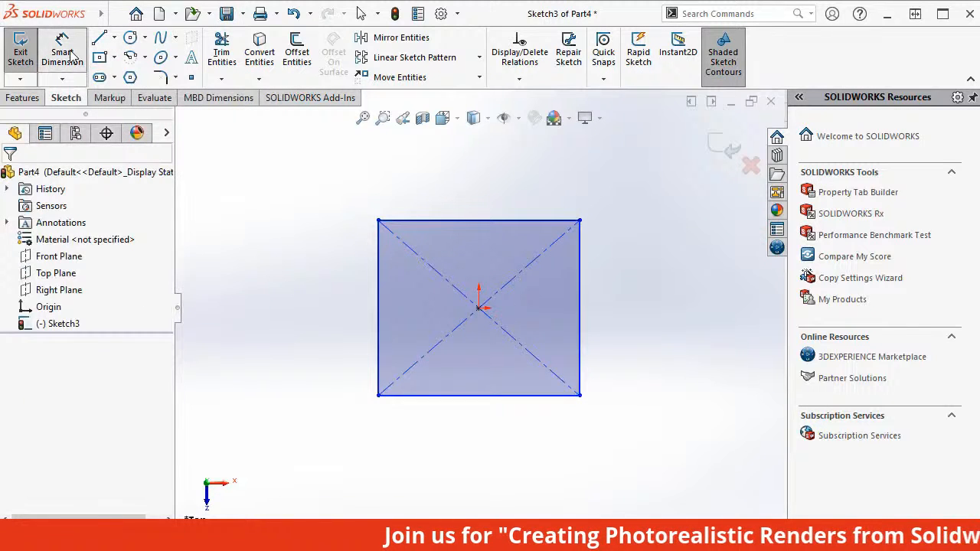
{"action": "left_click", "coordinate": [579, 295]}
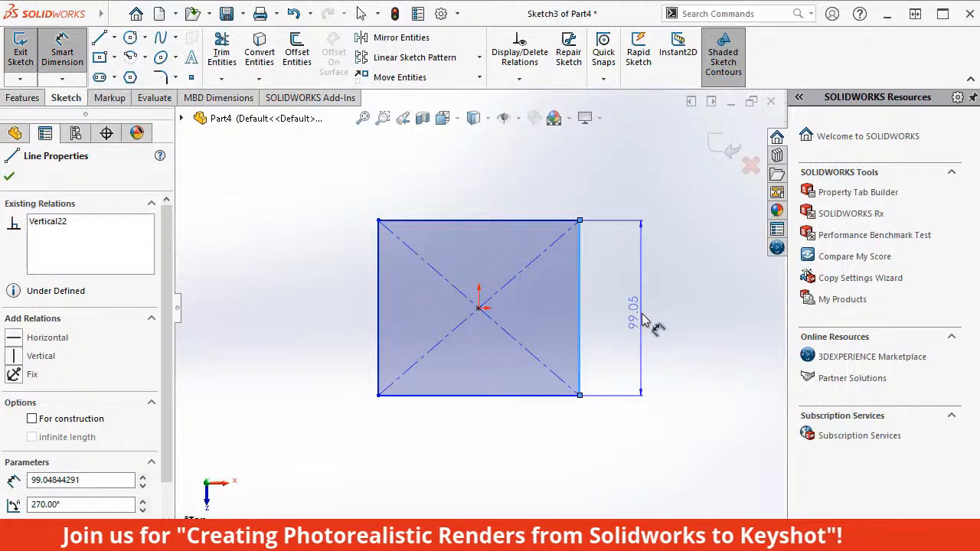
{"action": "left_click", "coordinate": [643, 321]}
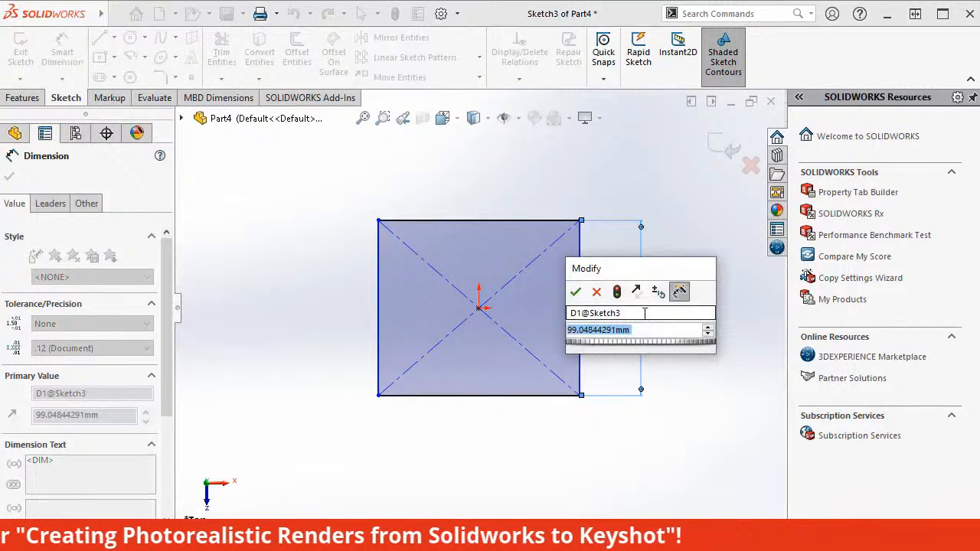
{"action": "type", "text": "85"}
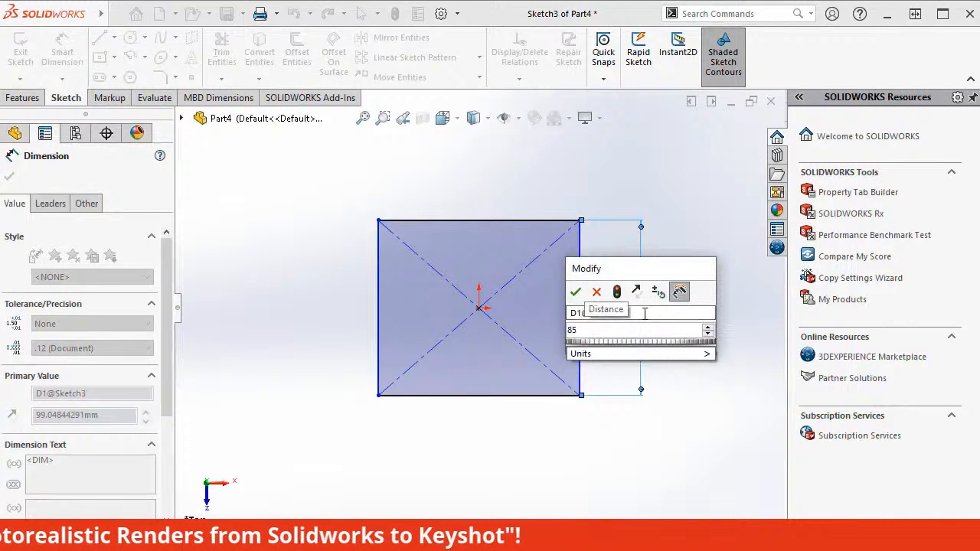
{"action": "key", "text": "Return"}
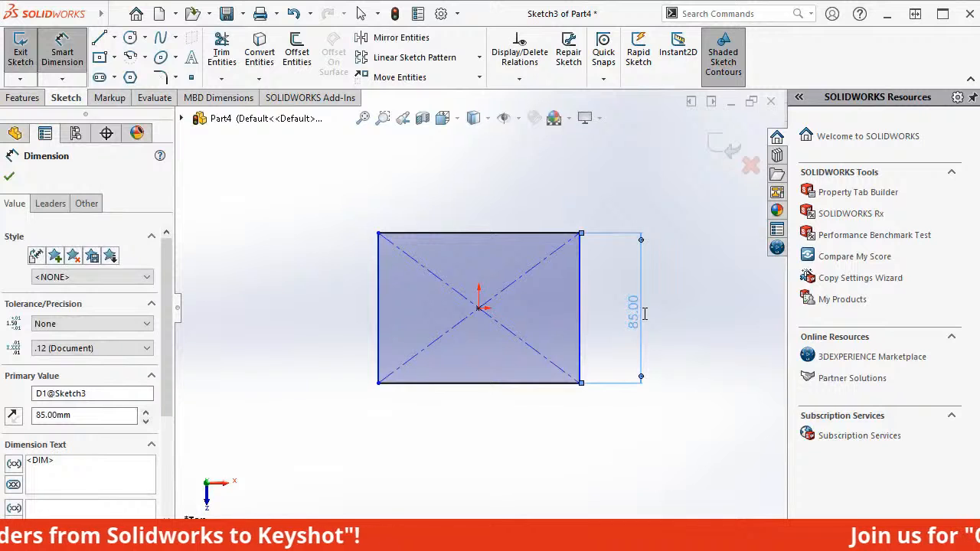
Dimension the rectangle's horizontal side to 75 mm and exit the sketch.
{"action": "left_click", "coordinate": [461, 387]}
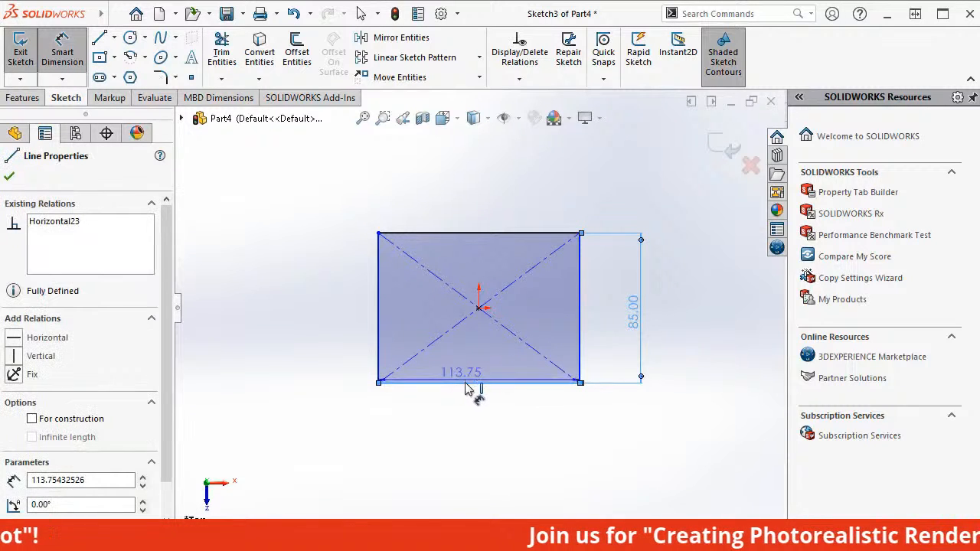
{"action": "left_click", "coordinate": [473, 431]}
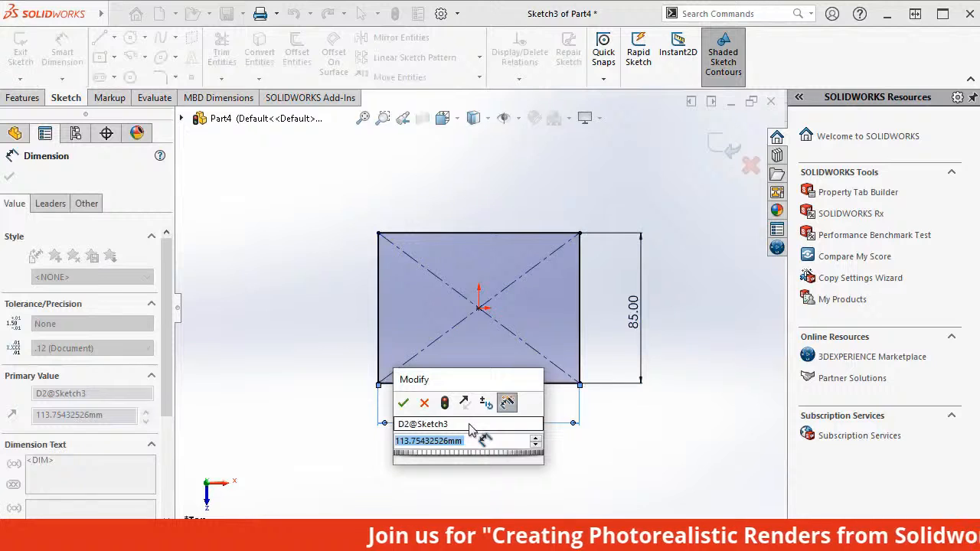
{"action": "type", "text": "75"}
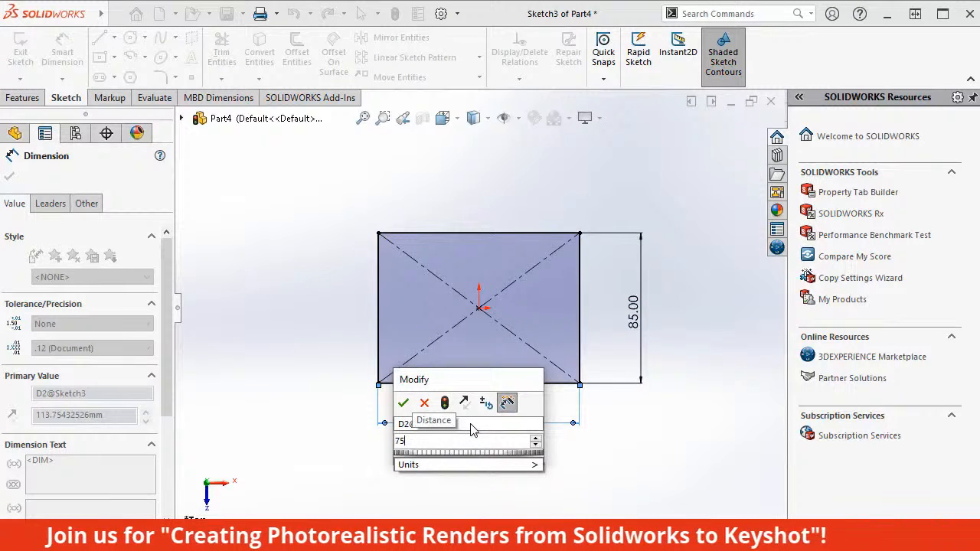
{"action": "key", "text": "Return"}
{"action": "left_click", "coordinate": [499, 442]}
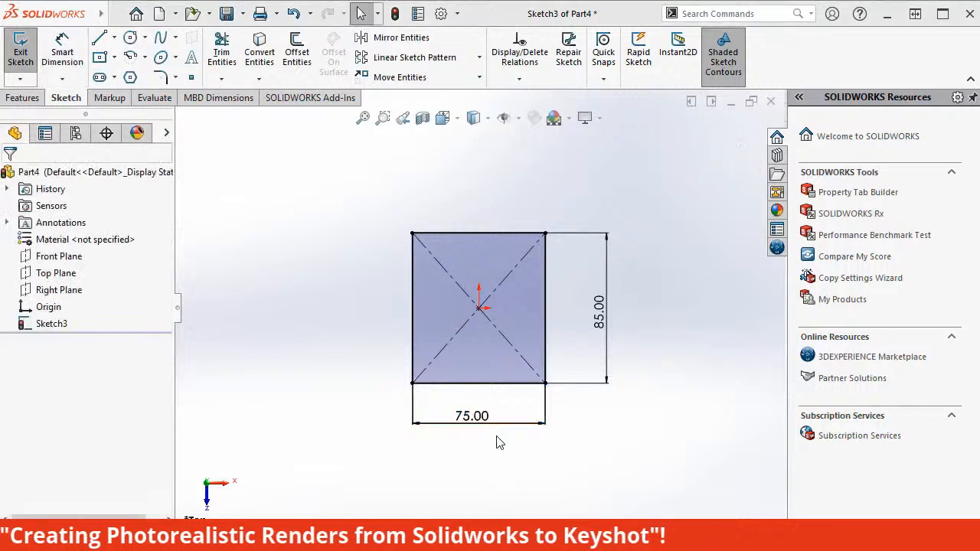
{"action": "left_click", "coordinate": [17, 61]}
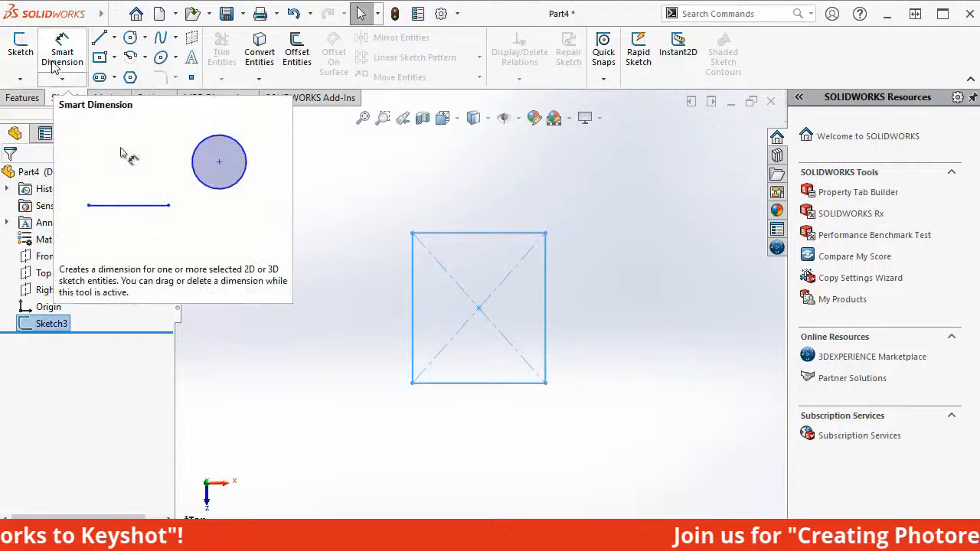
Extrude the rectangle sketch as a blind boss 200 mm deep.
{"action": "left_click", "coordinate": [23, 98]}
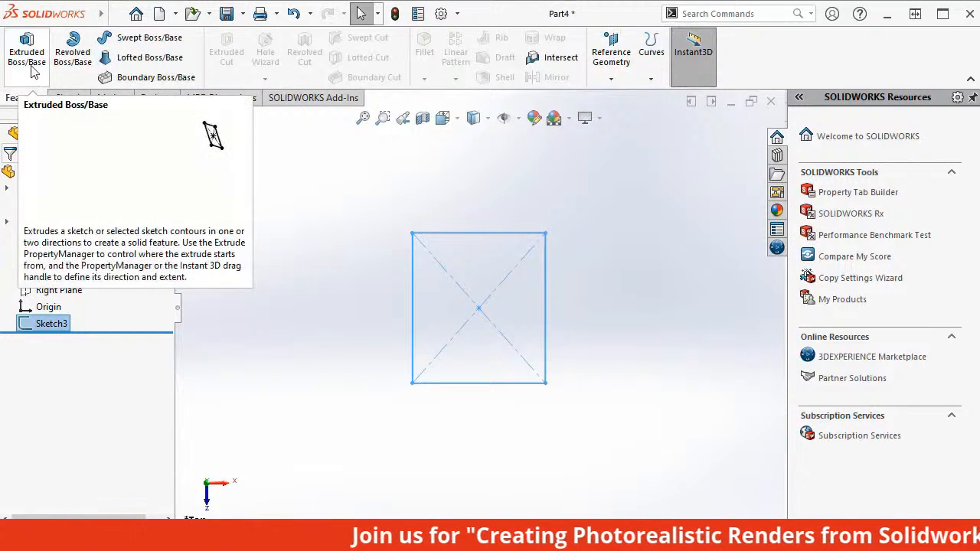
{"action": "left_click", "coordinate": [31, 67]}
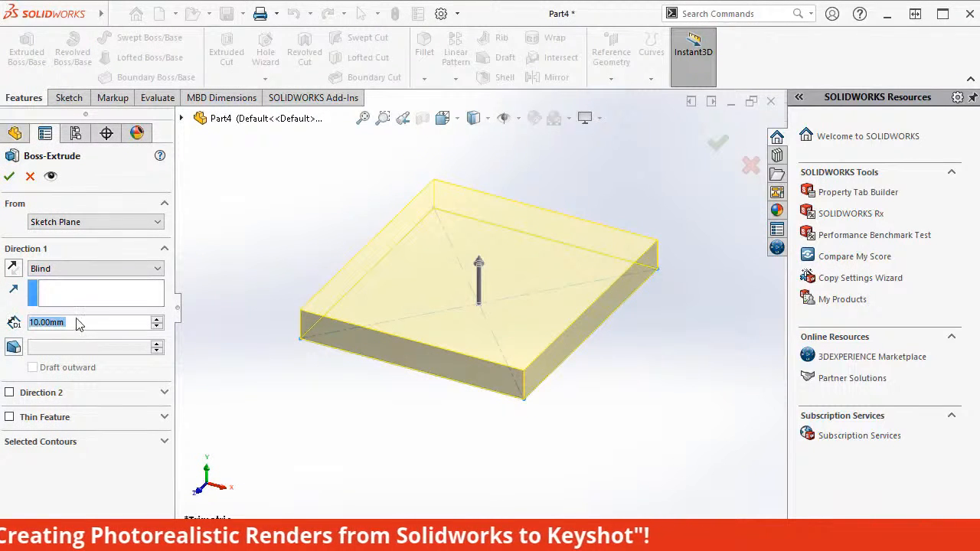
{"action": "type", "text": "200"}
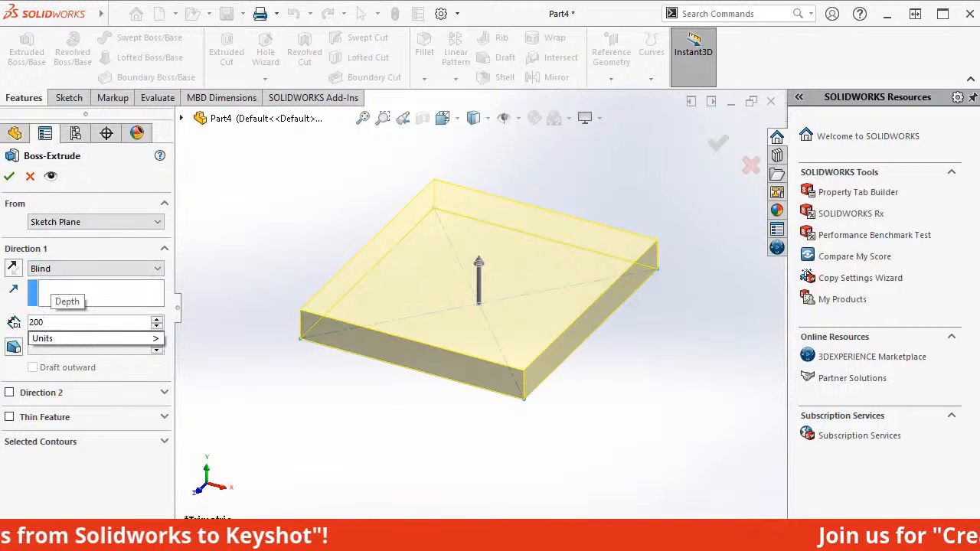
{"action": "key", "text": "Return"}
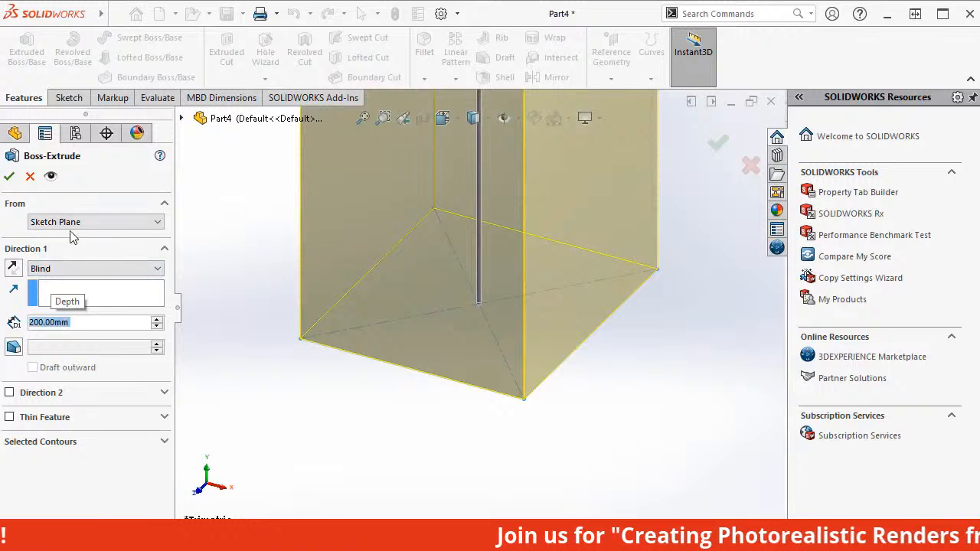
{"action": "left_click", "coordinate": [9, 177]}
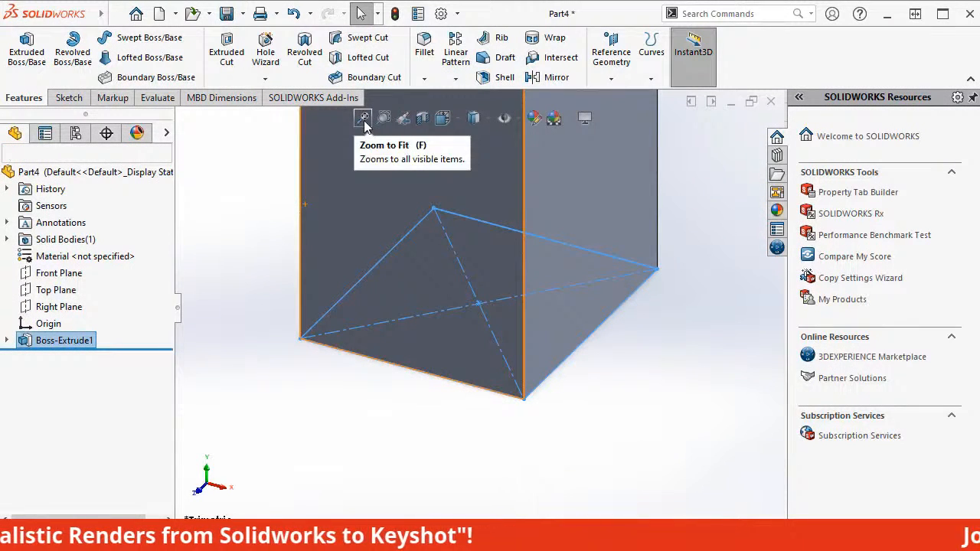
{"action": "left_click", "coordinate": [365, 124]}
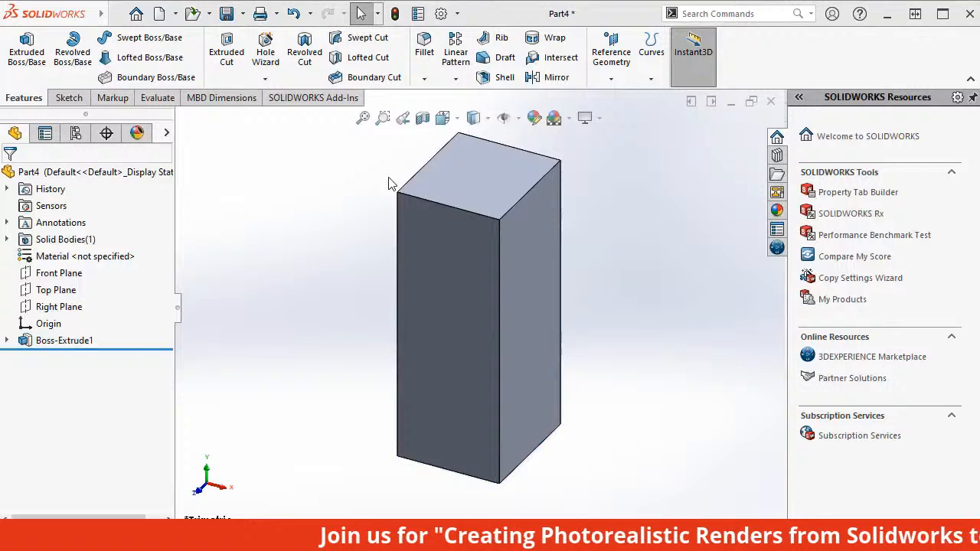
Sketch a 75 by 85 mm center rectangle on the block's top face, from the origin to the face corner, and exit the sketch.
{"action": "left_click", "coordinate": [480, 170]}
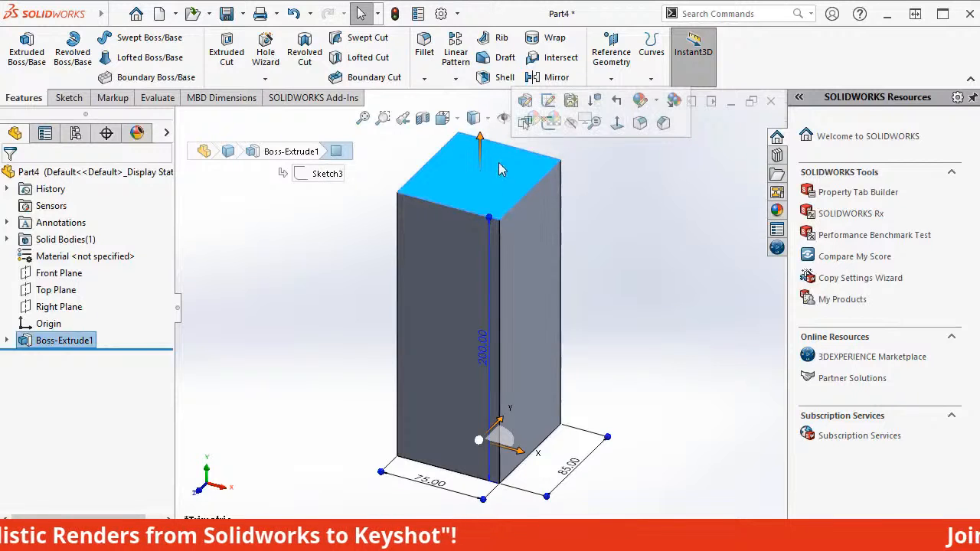
{"action": "left_click", "coordinate": [548, 124]}
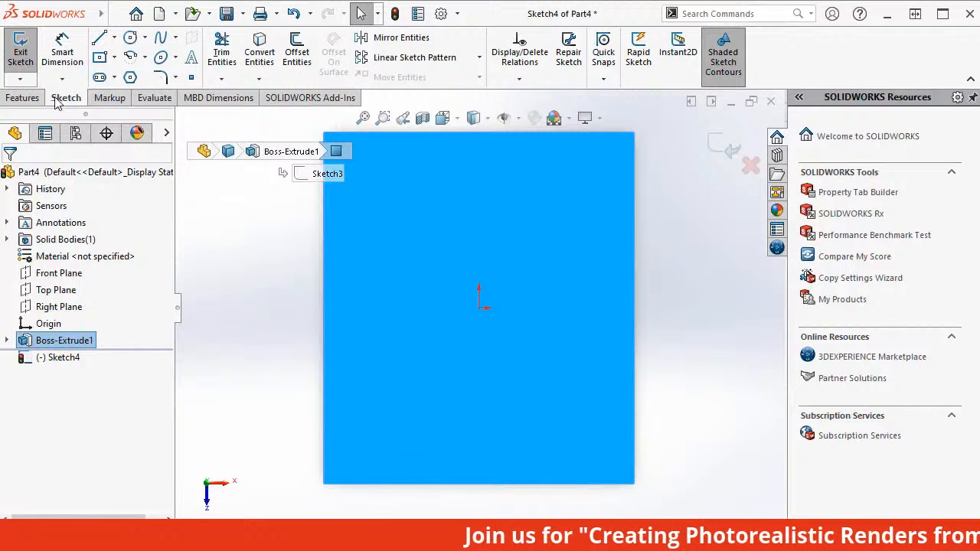
{"action": "left_click", "coordinate": [114, 63]}
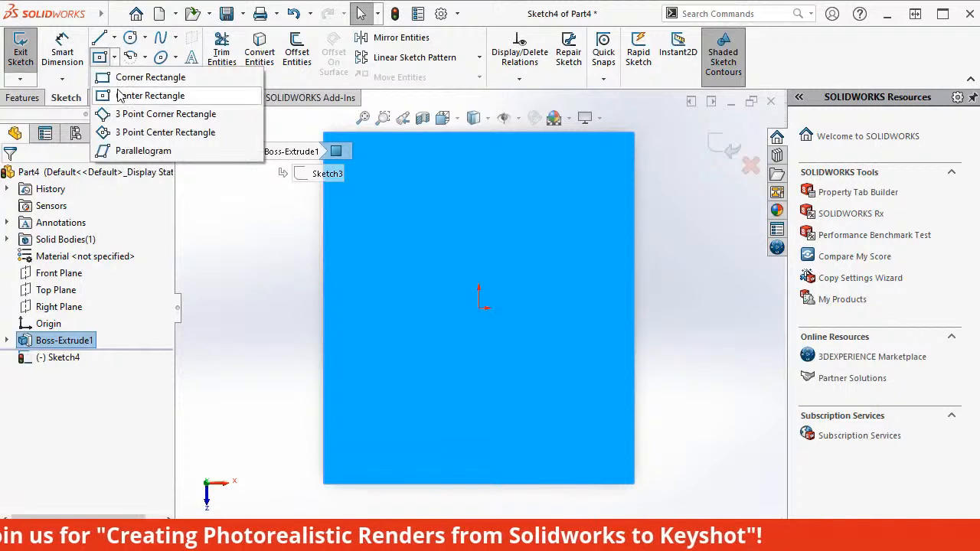
{"action": "left_click", "coordinate": [122, 96]}
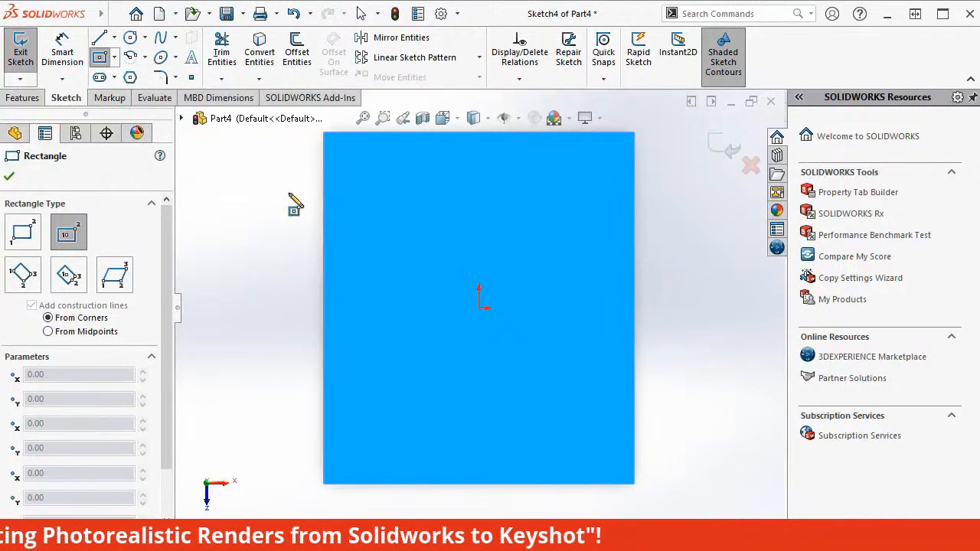
{"action": "left_click", "coordinate": [480, 308]}
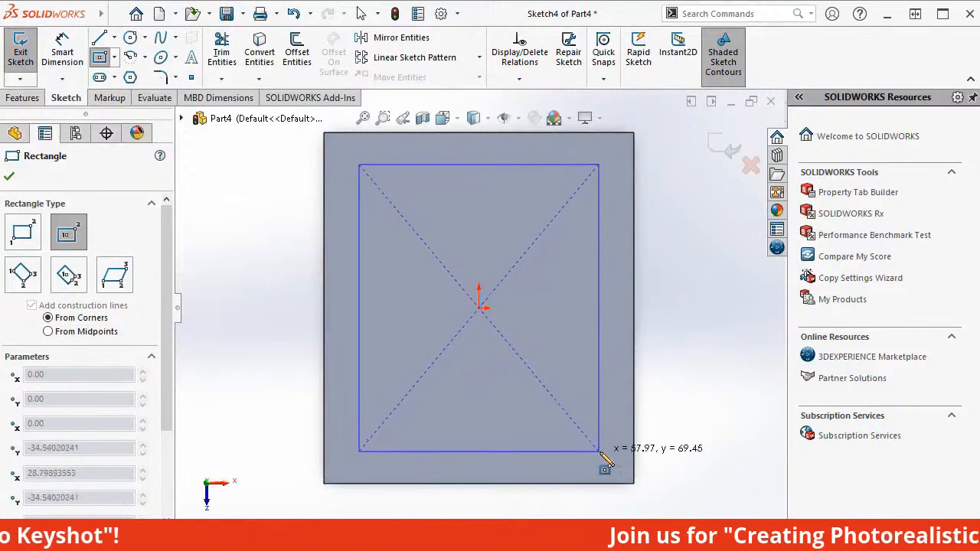
{"action": "left_click", "coordinate": [634, 484]}
{"action": "key", "text": "Escape"}
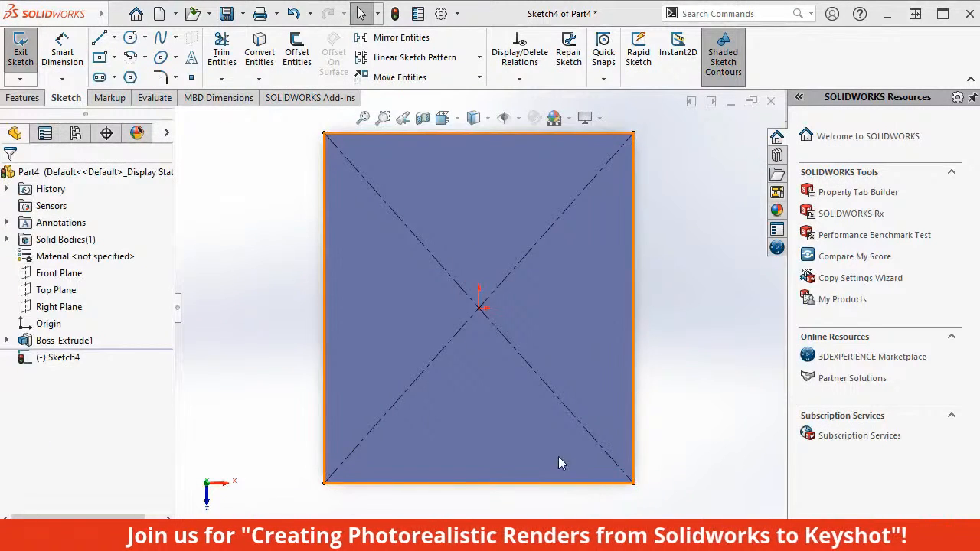
{"action": "left_click", "coordinate": [20, 57]}
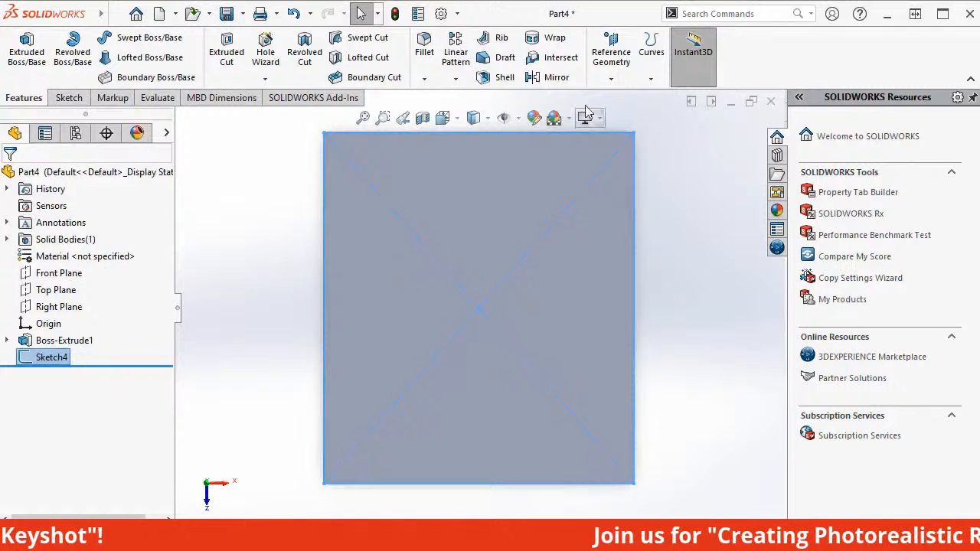
Create a reference plane offset 80 mm from the block's top face.
{"action": "left_click", "coordinate": [610, 69]}
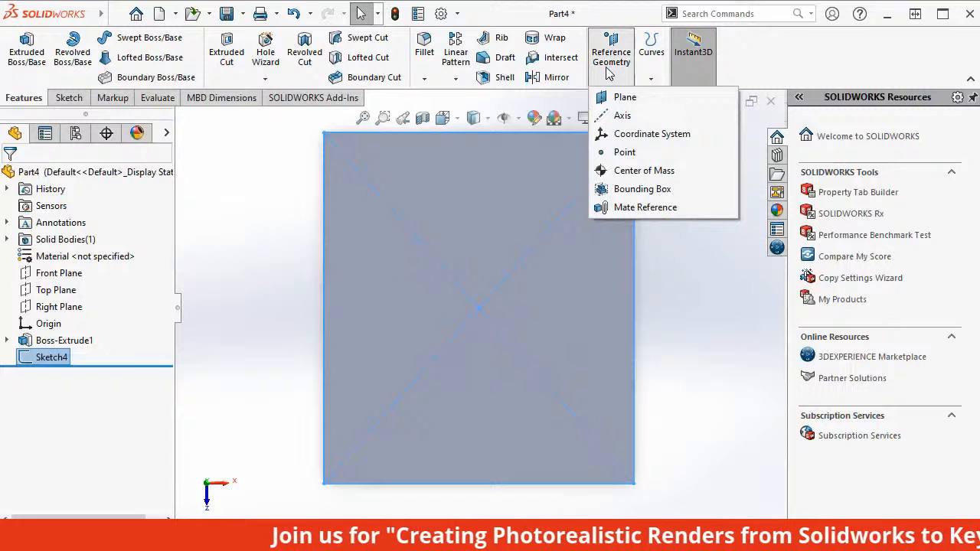
{"action": "left_click", "coordinate": [625, 103]}
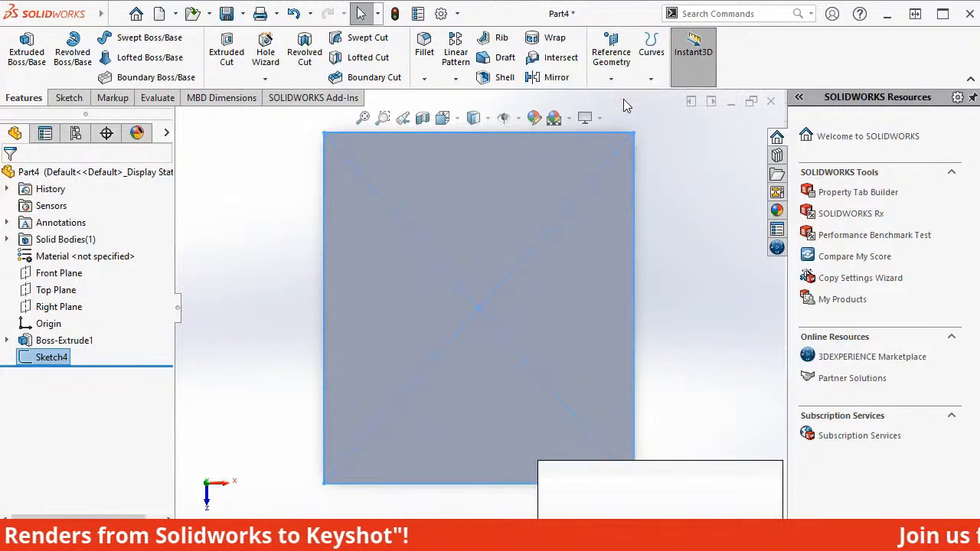
{"action": "left_click", "coordinate": [573, 255]}
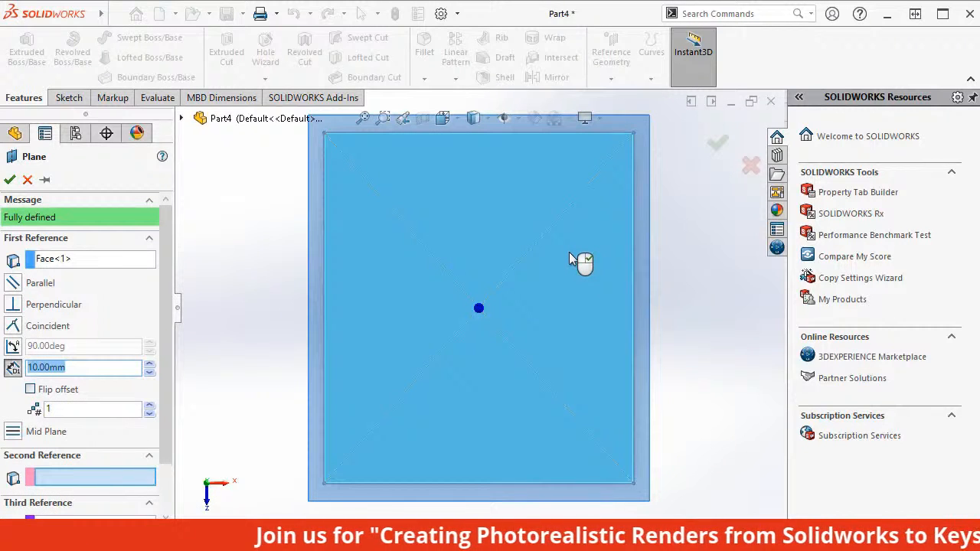
{"action": "type", "text": "8"}
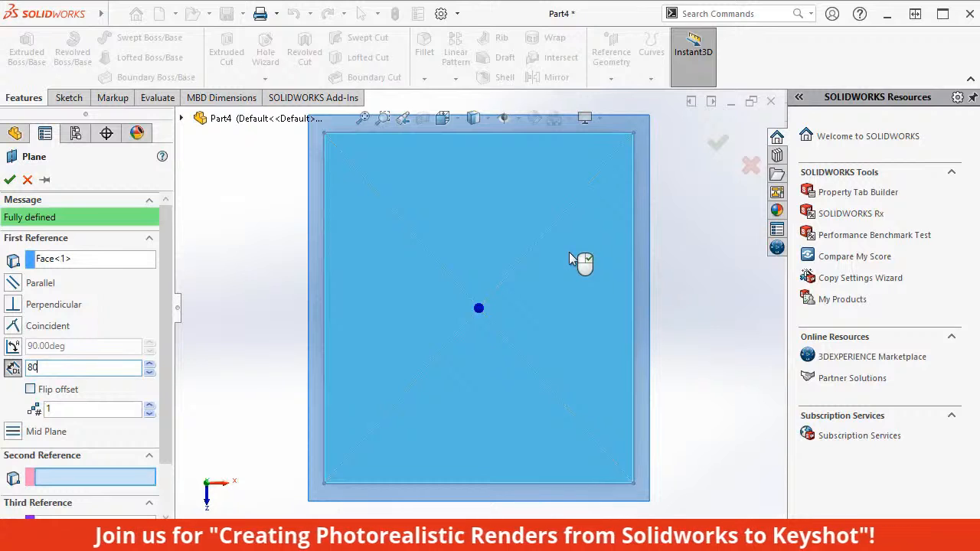
{"action": "type", "text": "0"}
{"action": "key", "text": "Return"}
{"action": "left_click", "coordinate": [10, 181]}
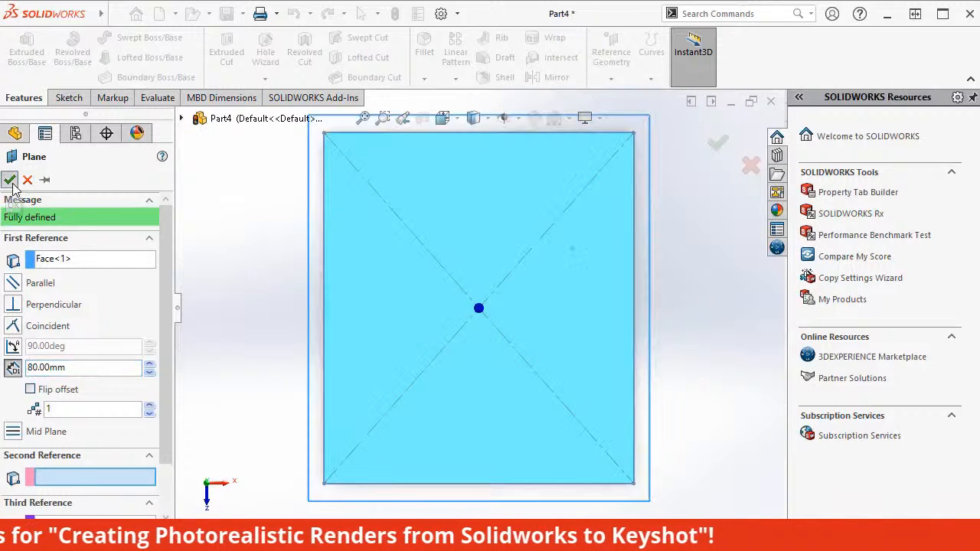
{"action": "key", "text": "Escape"}
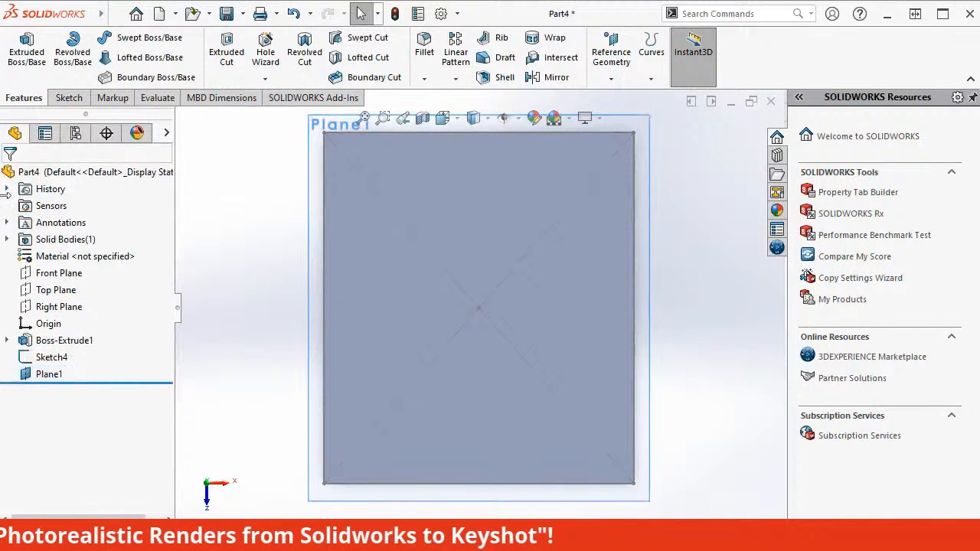
Start a sketch on the offset plane above the block and draw a circle about 43 mm in diameter centered on the origin.
{"action": "left_click", "coordinate": [621, 501]}
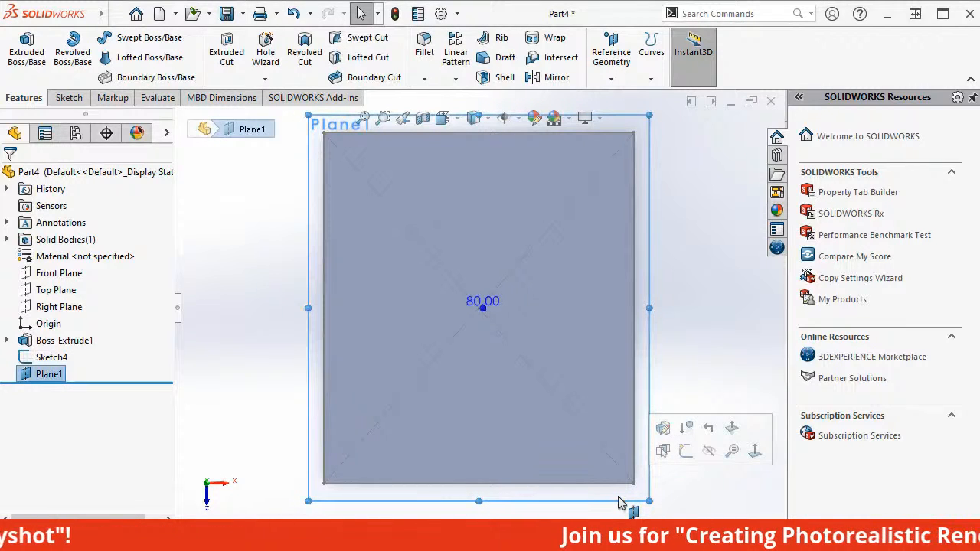
{"action": "left_click", "coordinate": [686, 452]}
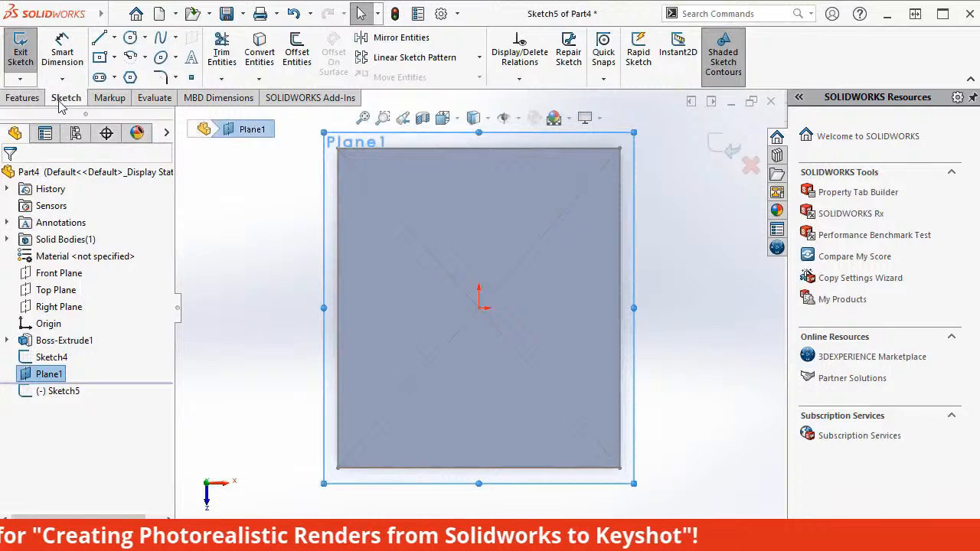
{"action": "left_click", "coordinate": [144, 42]}
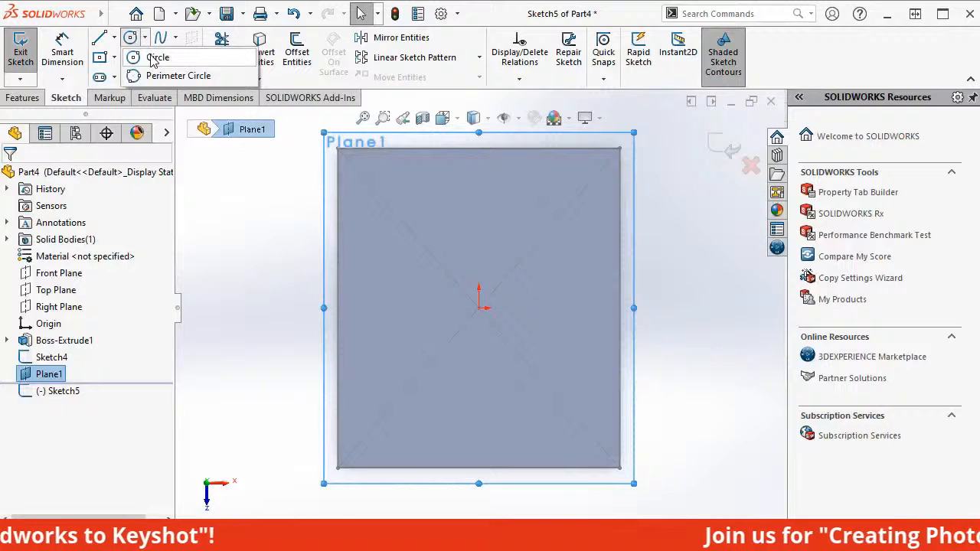
{"action": "left_click", "coordinate": [153, 58]}
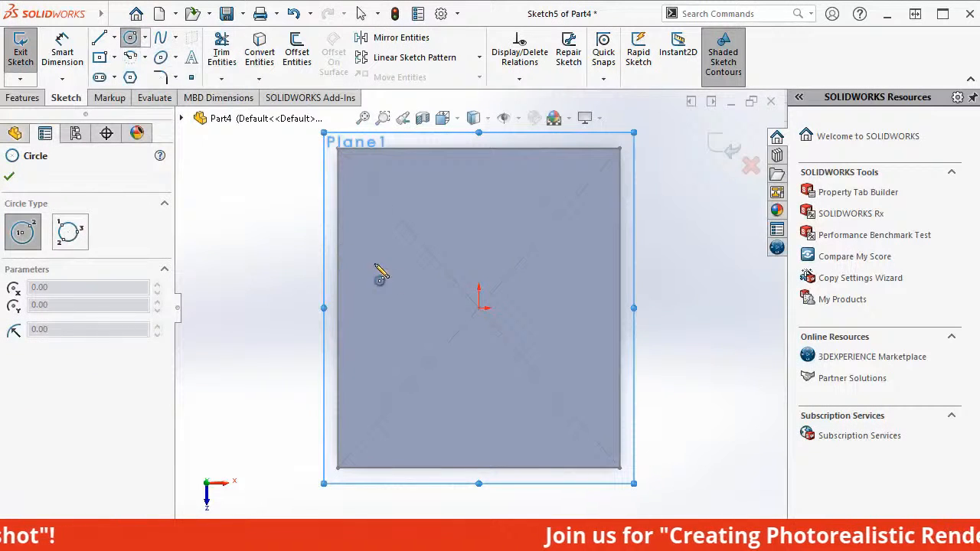
{"action": "left_click", "coordinate": [477, 307]}
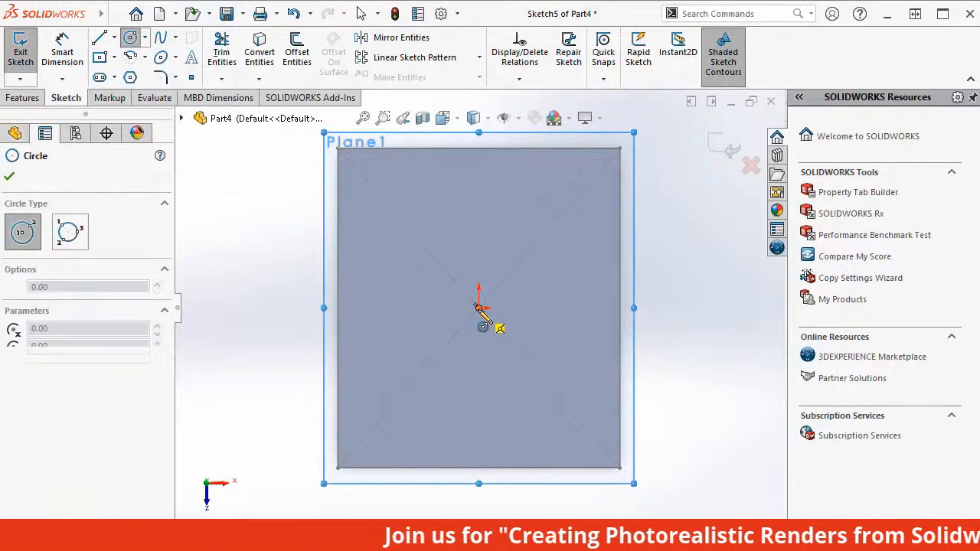
{"action": "left_click", "coordinate": [518, 393]}
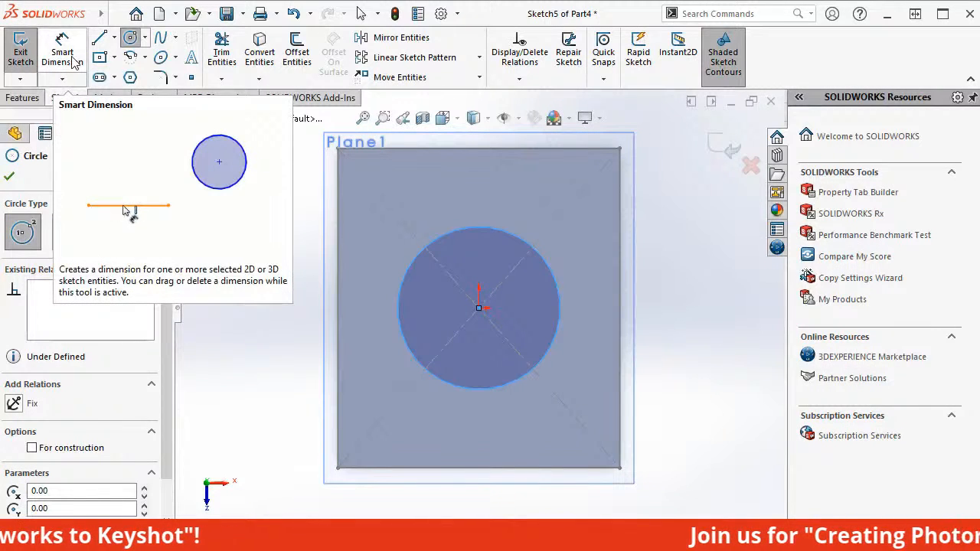
{"action": "key", "text": "Escape"}
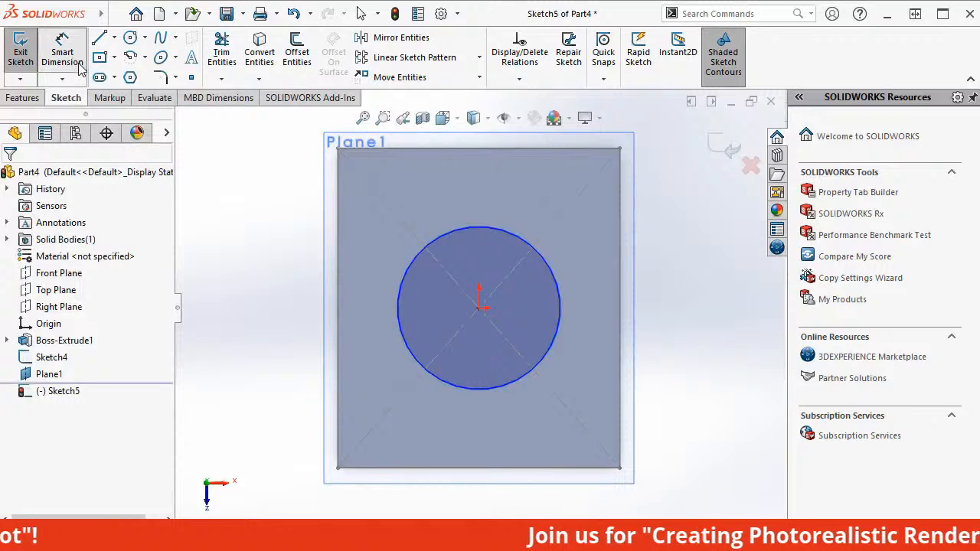
Dimension the circle's diameter to 30 mm and exit the sketch.
{"action": "left_click", "coordinate": [76, 64]}
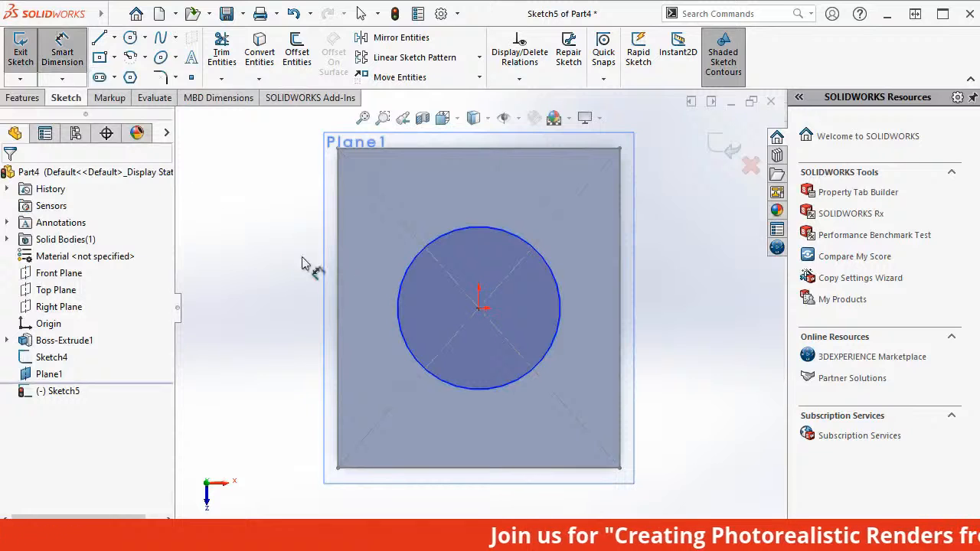
{"action": "left_click", "coordinate": [559, 312]}
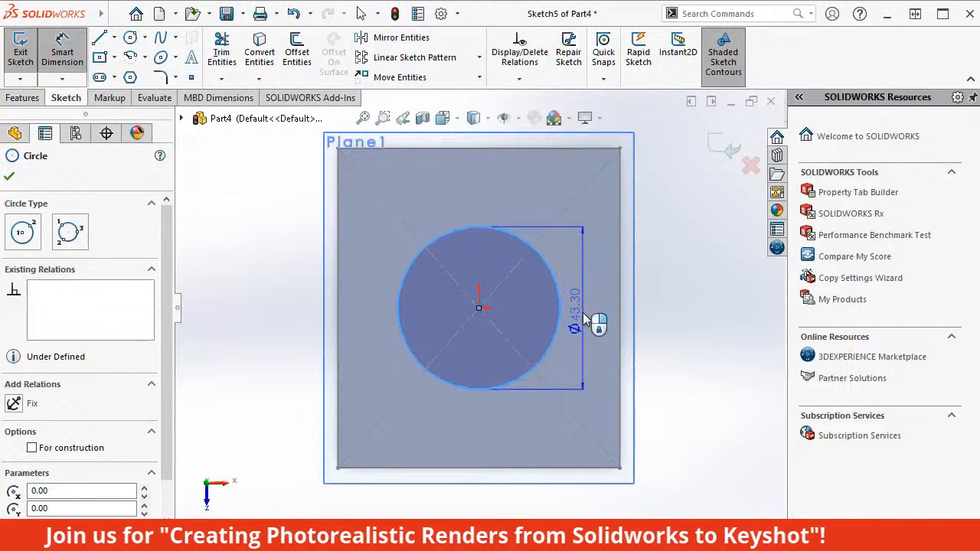
{"action": "left_click", "coordinate": [585, 319]}
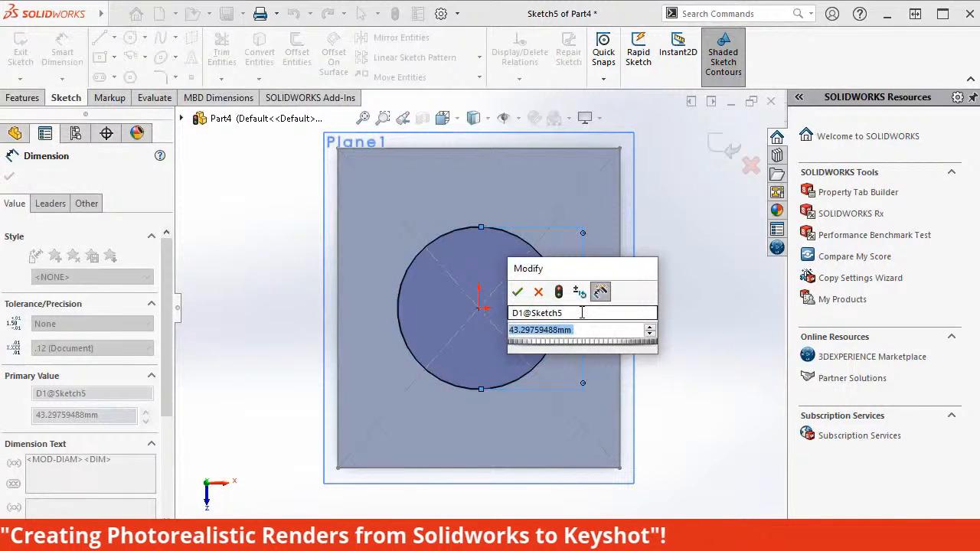
{"action": "type", "text": "30"}
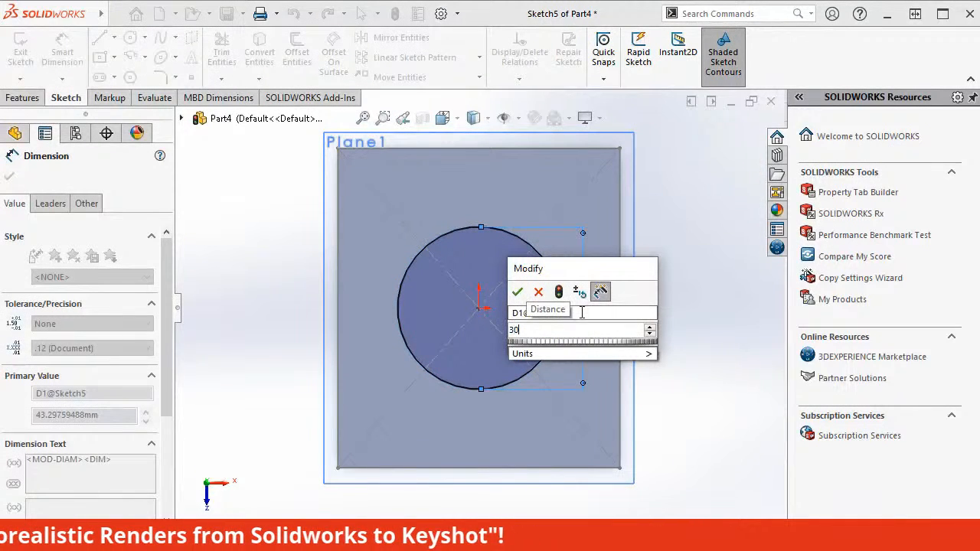
{"action": "key", "text": "Return"}
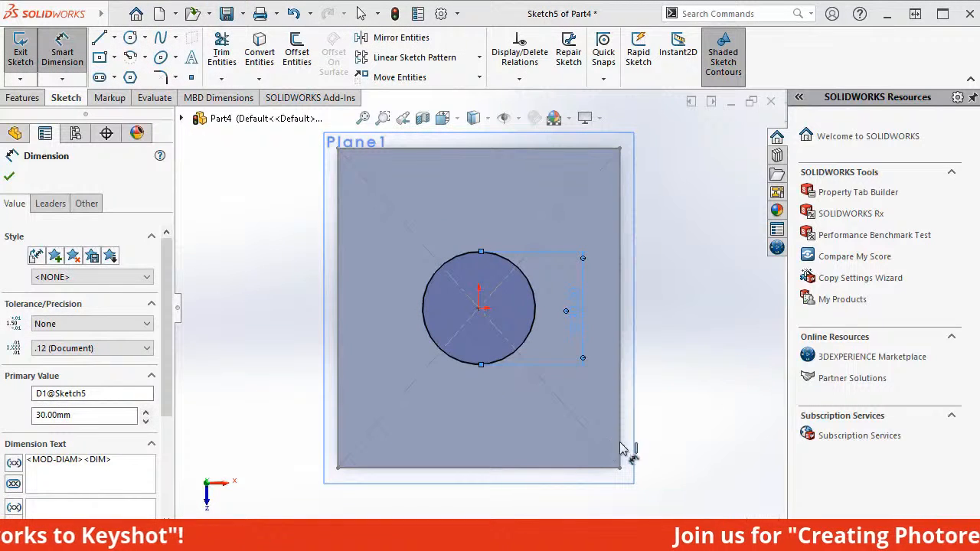
{"action": "left_click", "coordinate": [10, 178]}
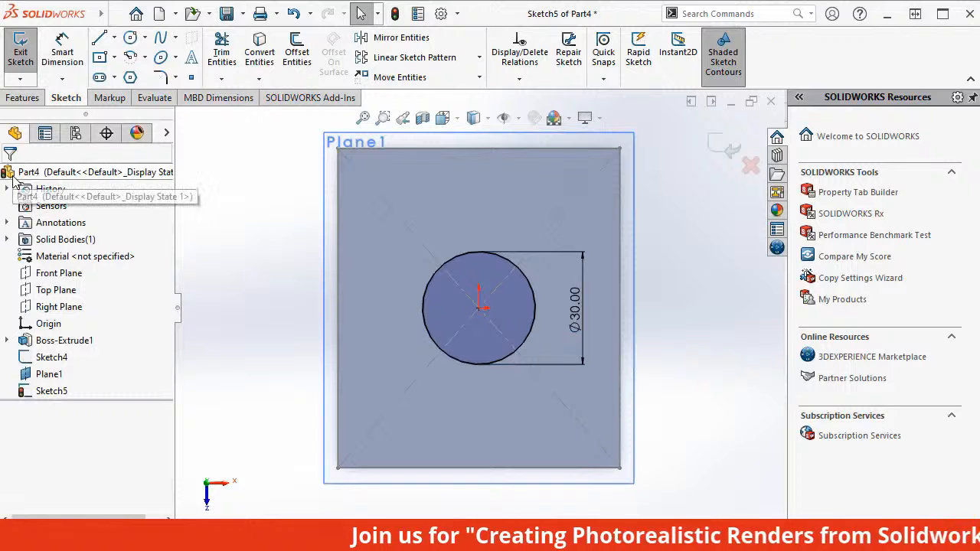
{"action": "left_click", "coordinate": [25, 64]}
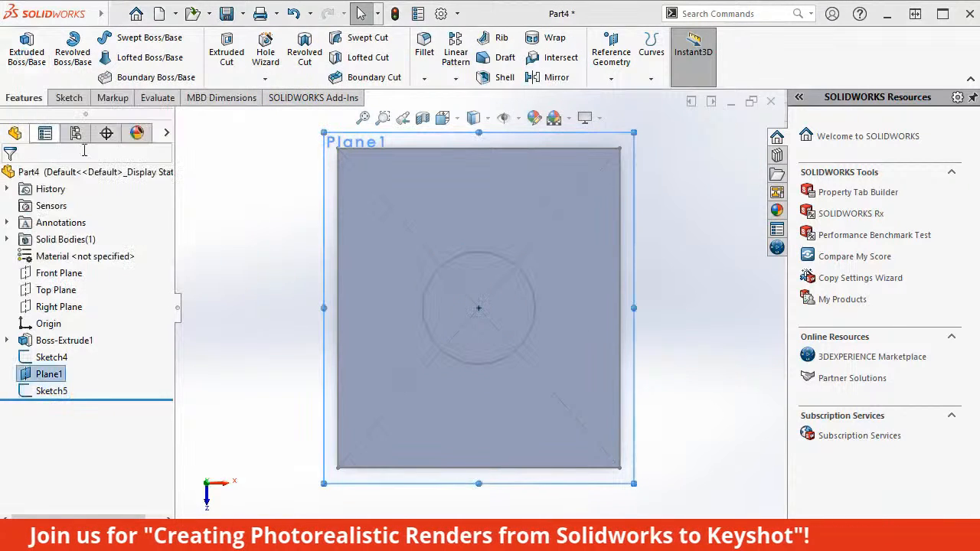
Create a lofted boss between the 30 mm circle sketch and the block's top face.
{"action": "middle_click_drag", "start_coordinate": [217, 220], "coordinate": [197, 139]}
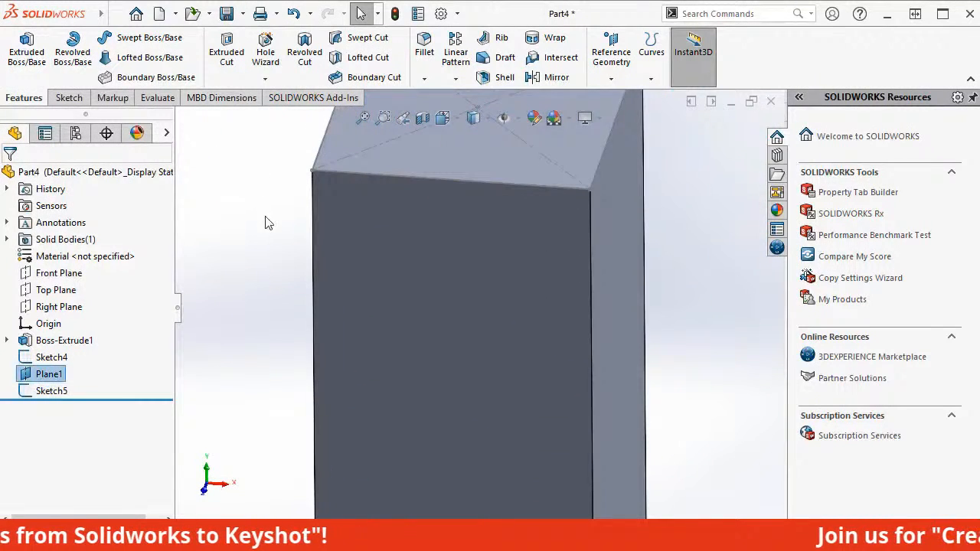
{"action": "middle_click_drag", "start_coordinate": [265, 222], "coordinate": [265, 173]}
{"action": "middle_click_drag", "start_coordinate": [656, 324], "coordinate": [615, 270]}
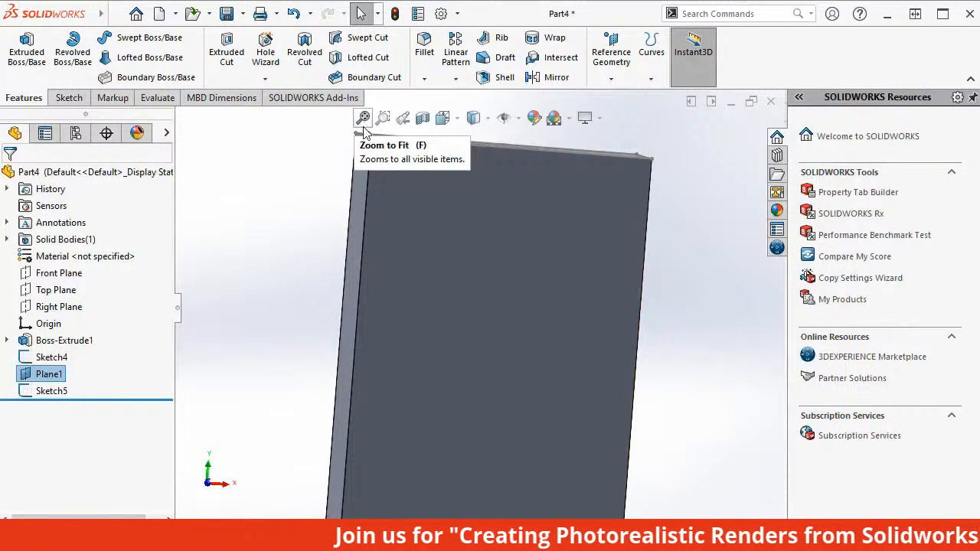
{"action": "left_click", "coordinate": [364, 127]}
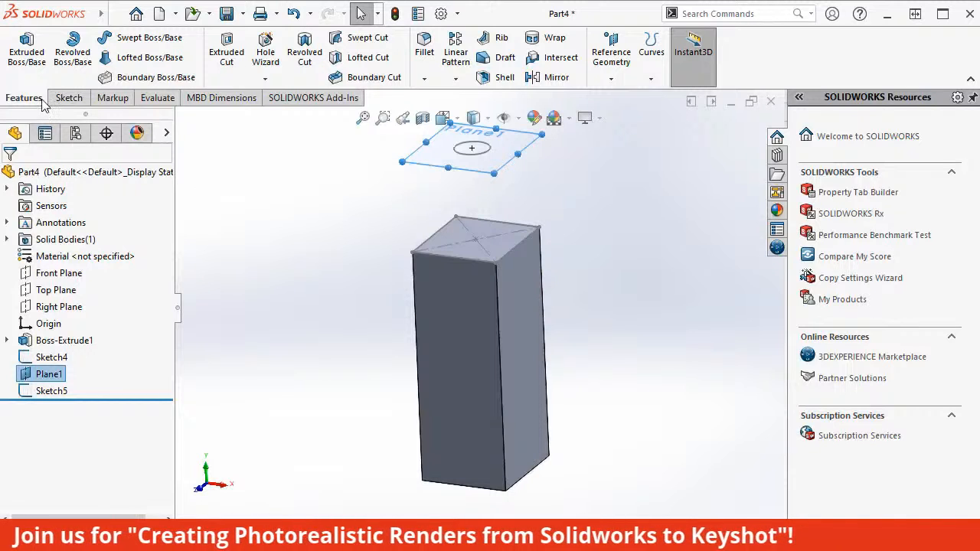
{"action": "left_click", "coordinate": [149, 58]}
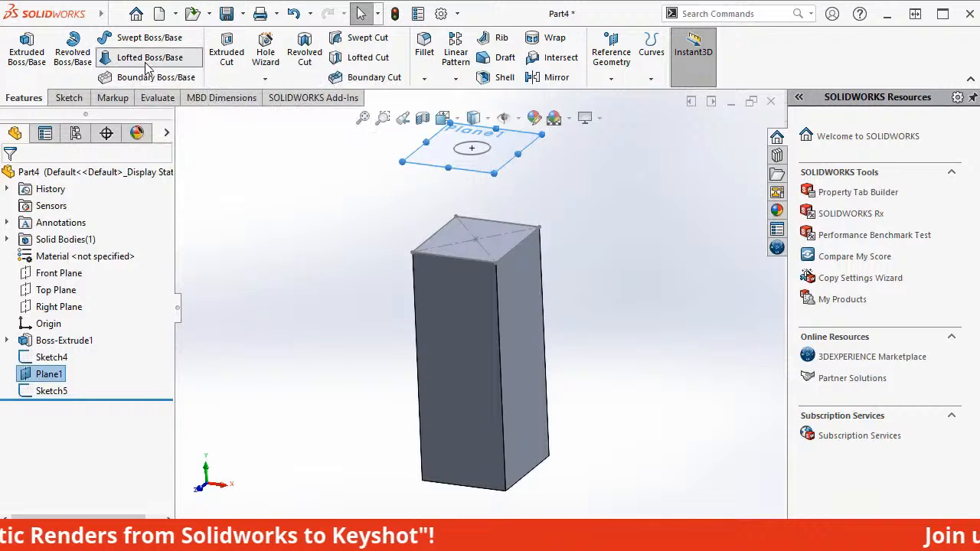
{"action": "left_click", "coordinate": [463, 155]}
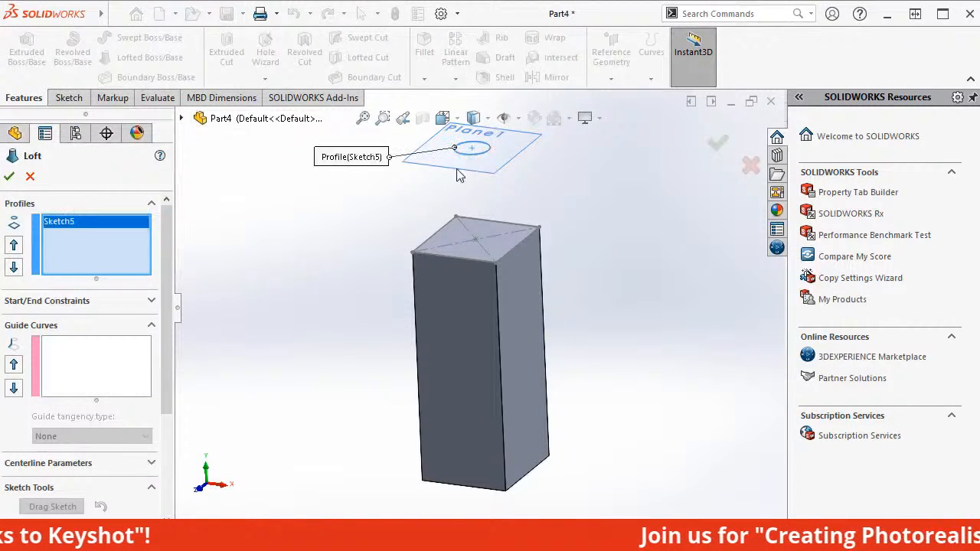
{"action": "left_click", "coordinate": [459, 234]}
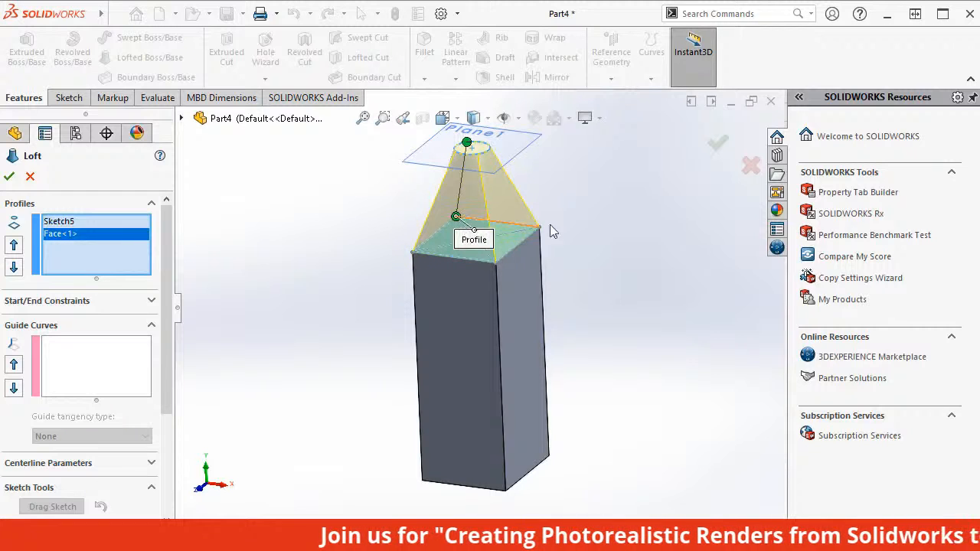
{"action": "left_click", "coordinate": [721, 156]}
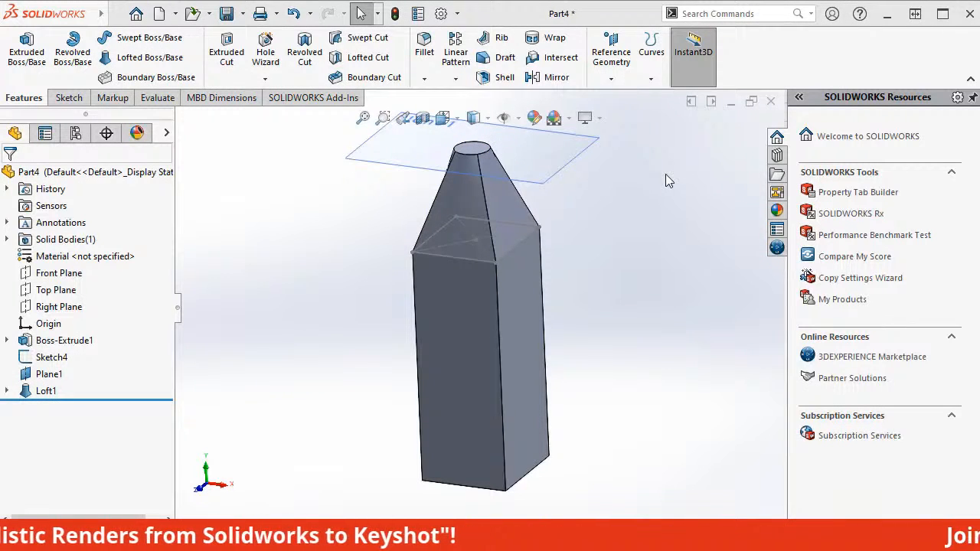
Hide the offset plane and the rectangle sketch on the block's top face.
{"action": "left_click", "coordinate": [567, 156]}
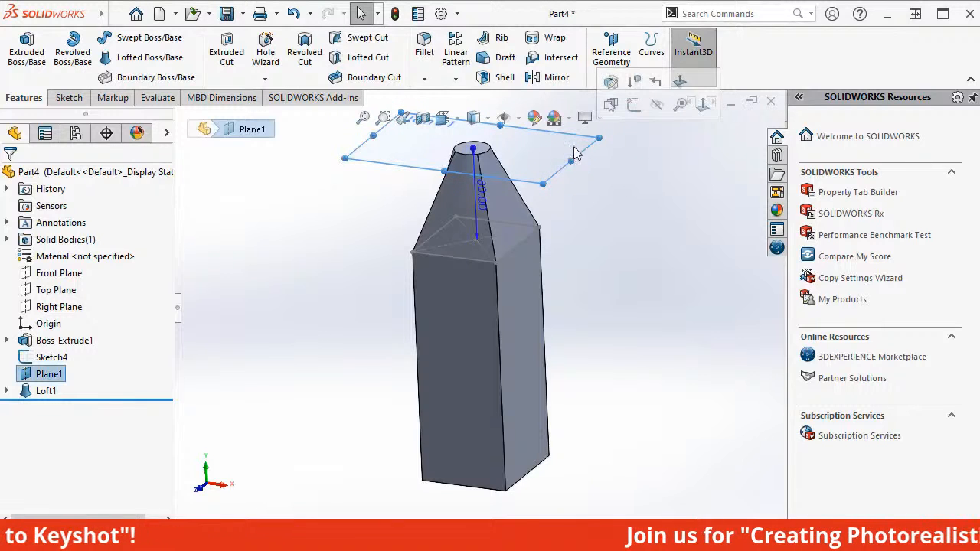
{"action": "left_click", "coordinate": [655, 107]}
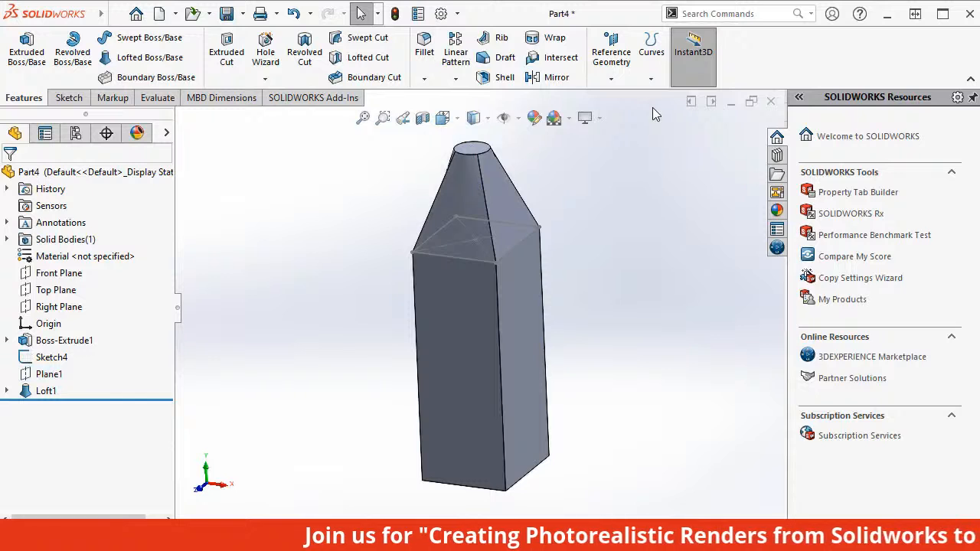
{"action": "left_click", "coordinate": [475, 239]}
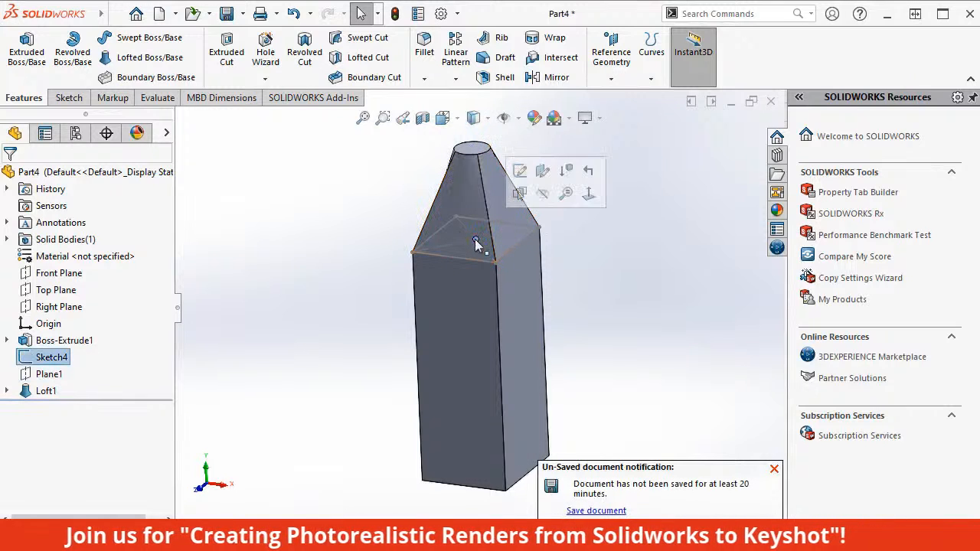
{"action": "left_click", "coordinate": [545, 193]}
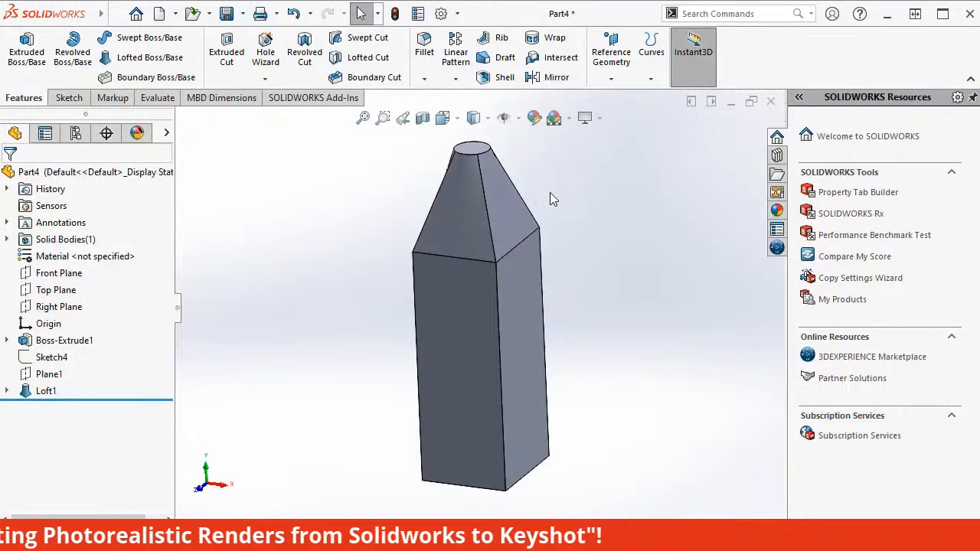
Sketch a 15 mm radius circle from the origin to the edge of the loft's circular top face, exit the sketch and select it.
{"action": "middle_click_drag", "start_coordinate": [549, 193], "coordinate": [578, 195]}
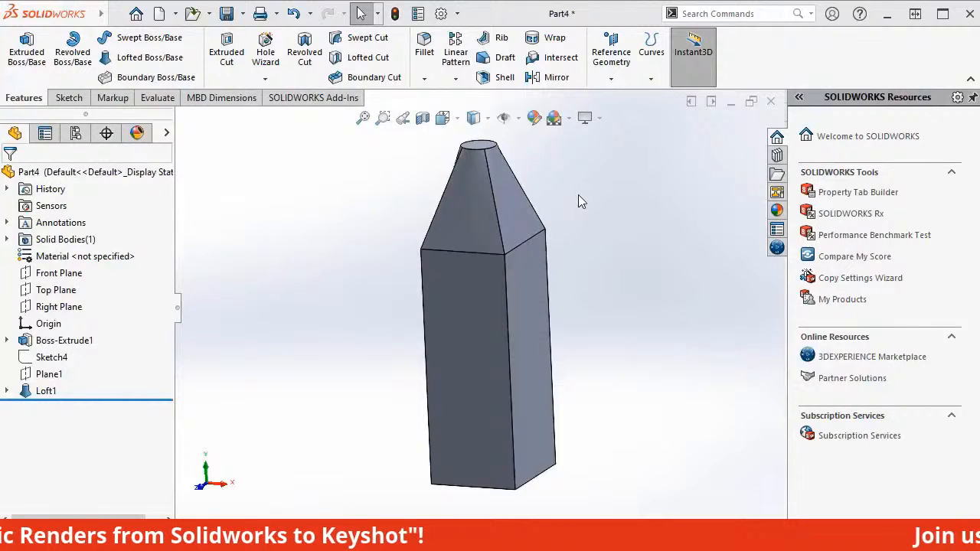
{"action": "left_click", "coordinate": [479, 150]}
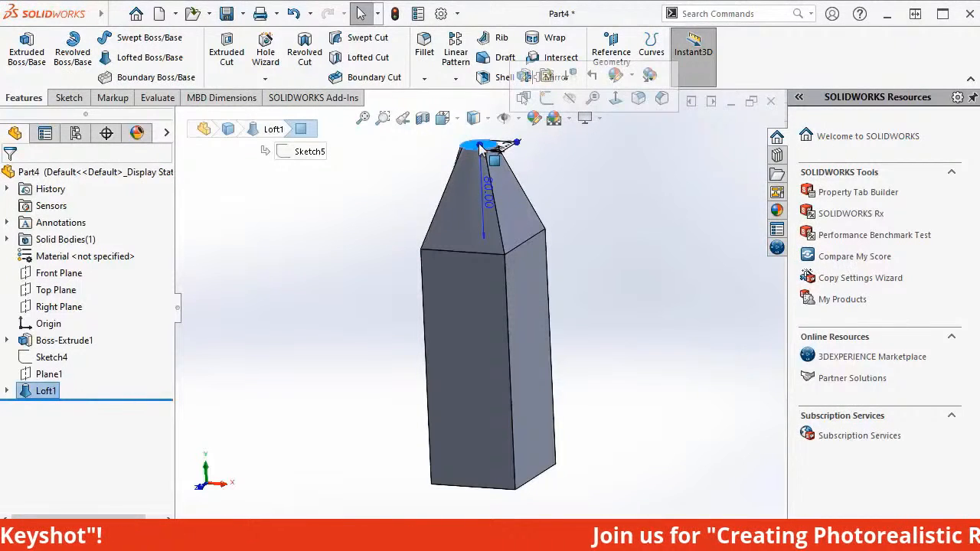
{"action": "left_click", "coordinate": [544, 105]}
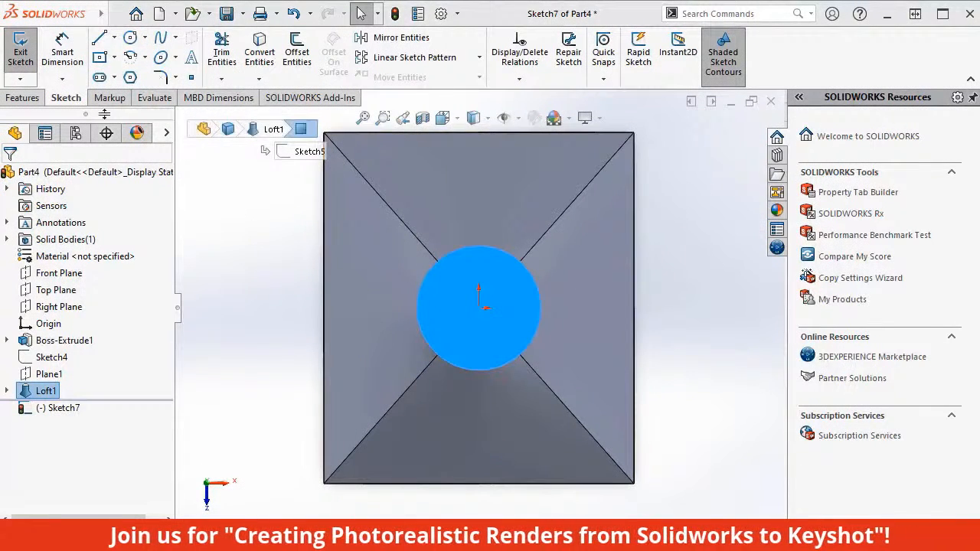
{"action": "left_click", "coordinate": [146, 40]}
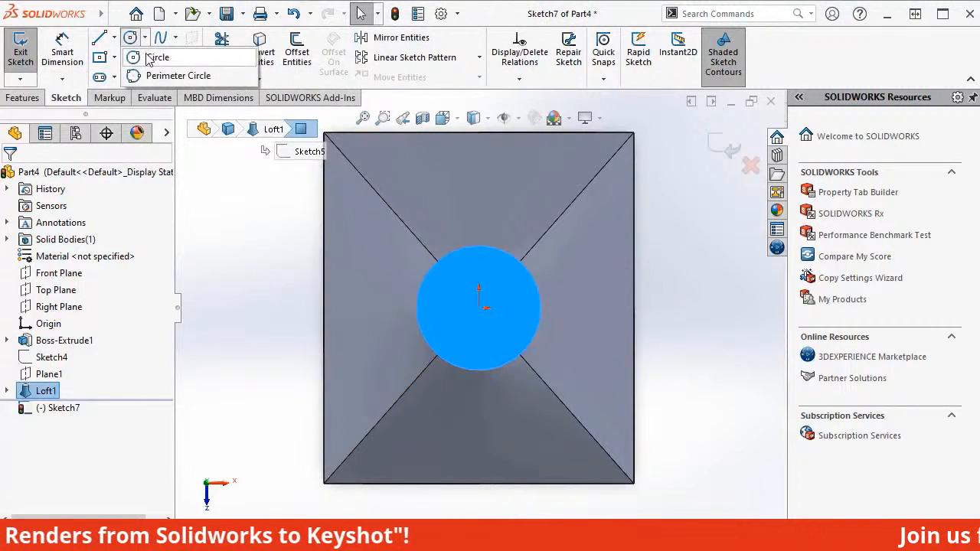
{"action": "left_click", "coordinate": [153, 57]}
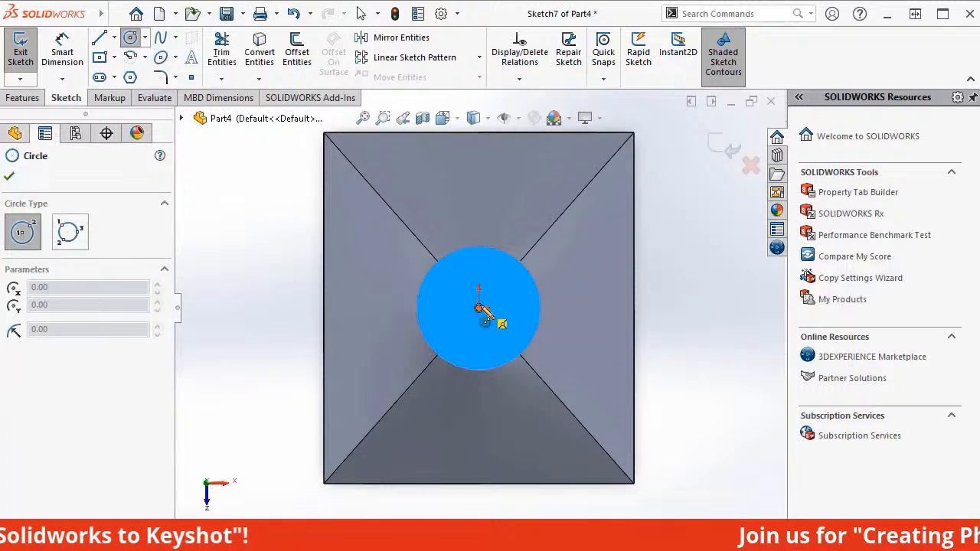
{"action": "left_click", "coordinate": [479, 309]}
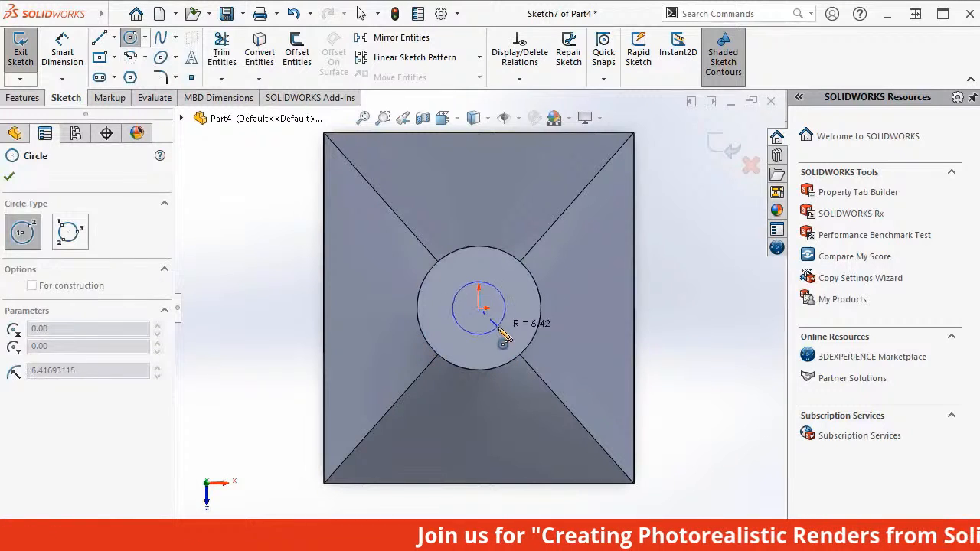
{"action": "left_click", "coordinate": [508, 374]}
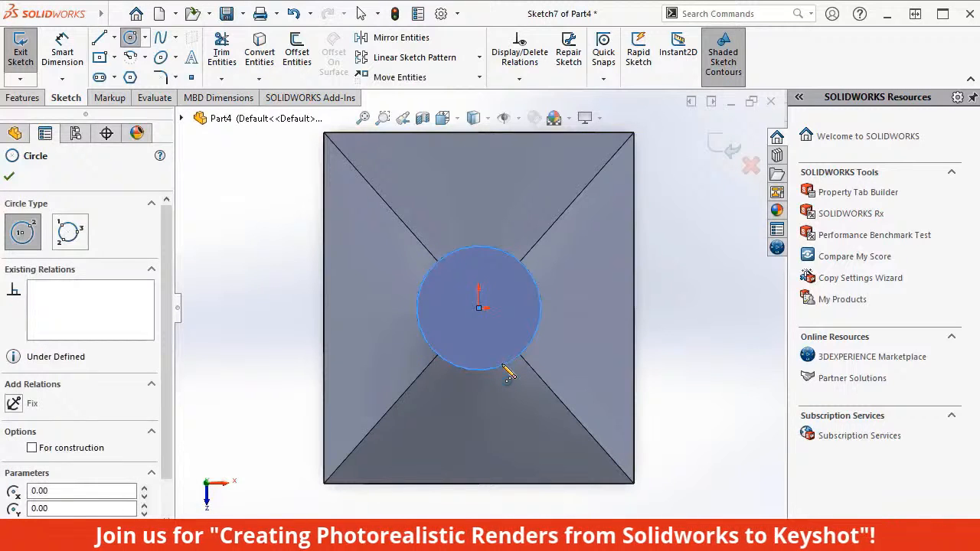
{"action": "key", "text": "Escape"}
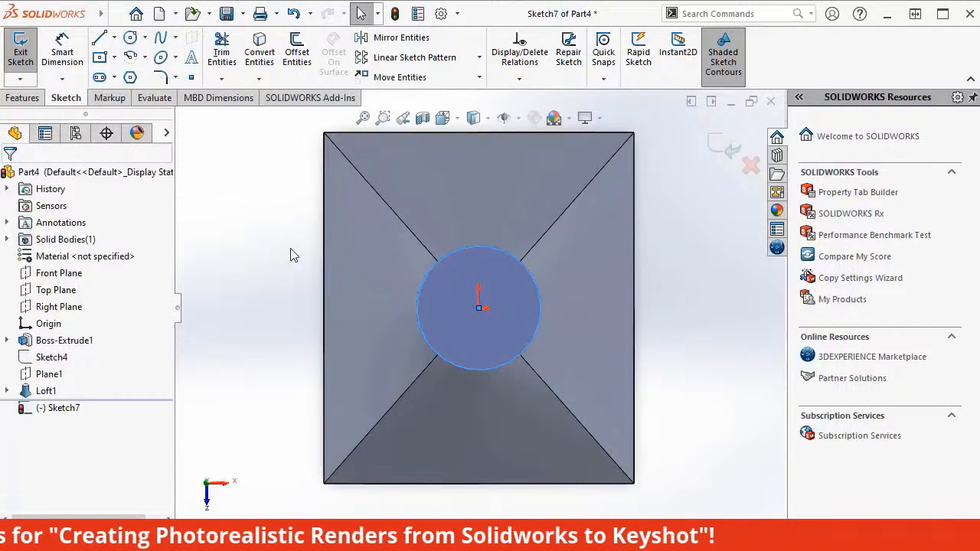
{"action": "left_click", "coordinate": [23, 58]}
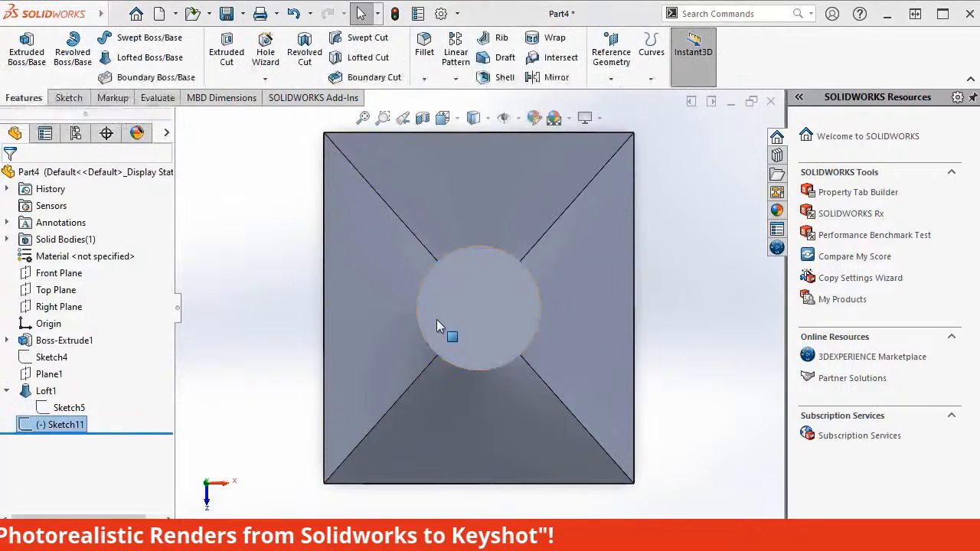
{"action": "left_click", "coordinate": [437, 321]}
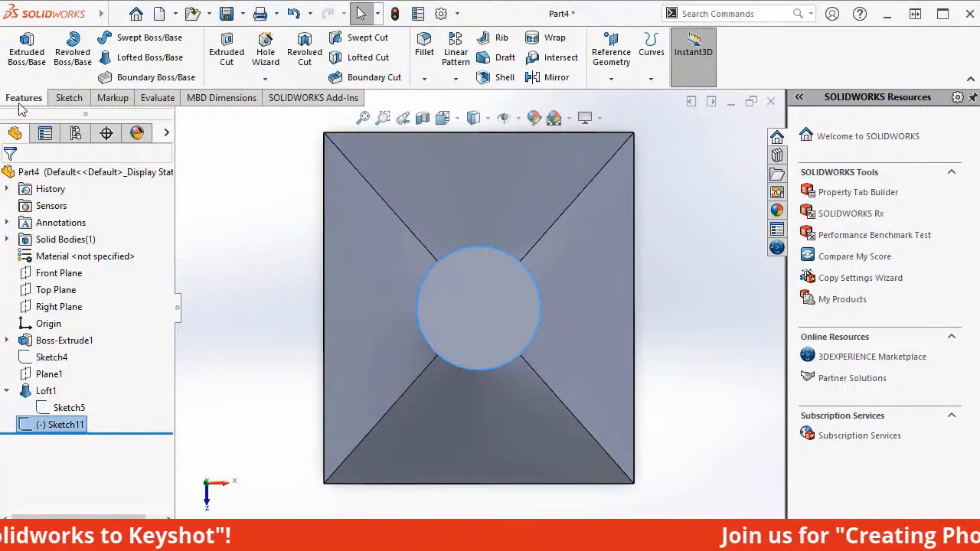
Extrude the selected circle on the loft's top face 20 mm as a blind boss to form the neck.
{"action": "left_click", "coordinate": [27, 50]}
{"action": "type", "text": "20"}
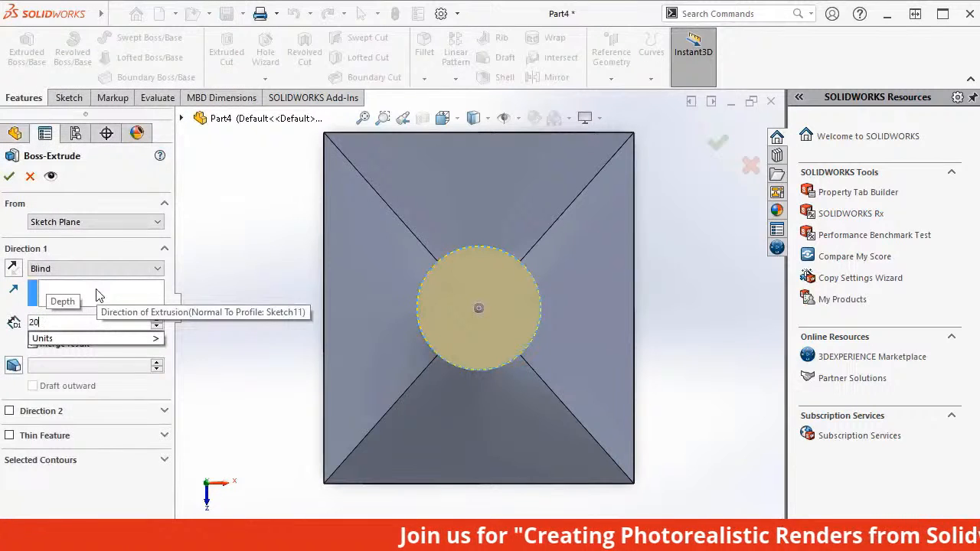
{"action": "left_click", "coordinate": [9, 177]}
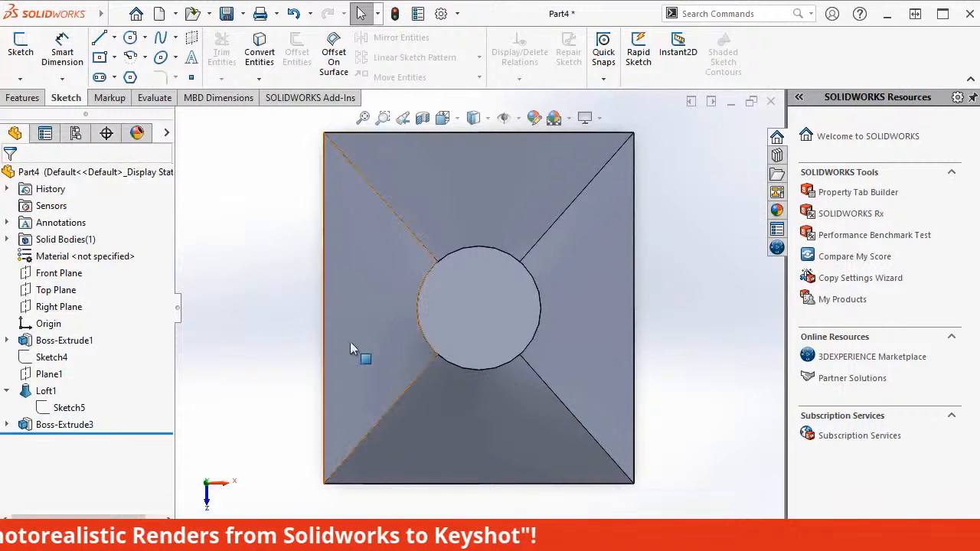
Start a sketch on the neck's circular top face and draw a circle about 22 mm in diameter centred on the origin.
{"action": "middle_click_drag", "start_coordinate": [350, 341], "coordinate": [352, 184]}
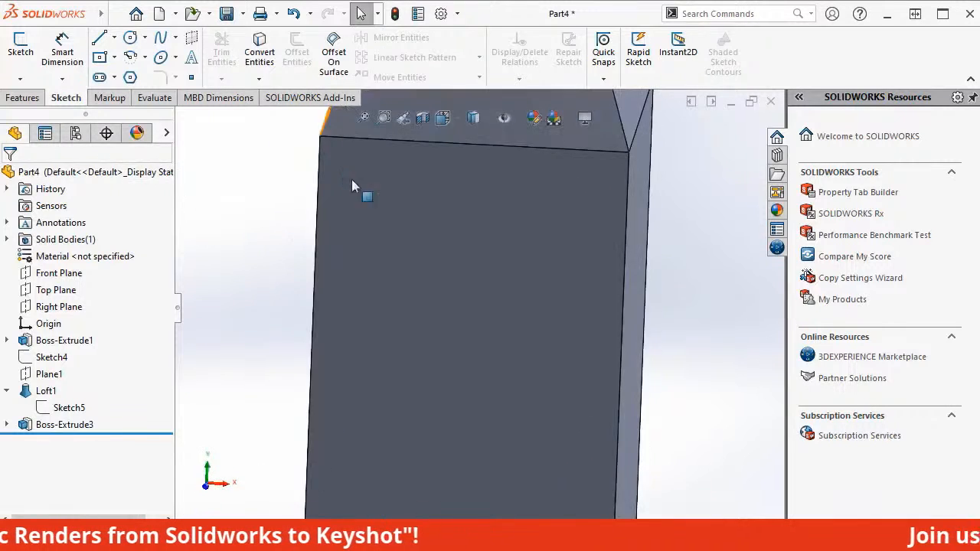
{"action": "left_click", "coordinate": [363, 121]}
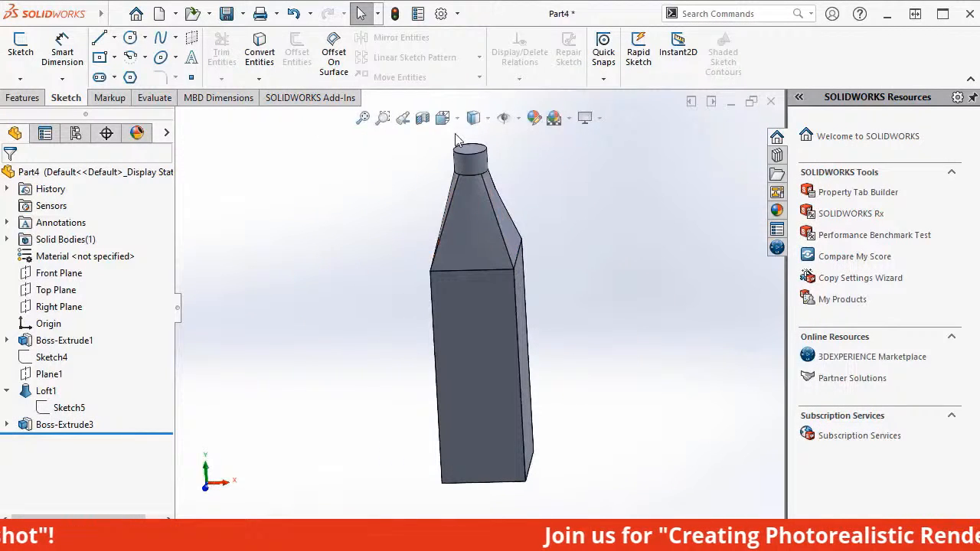
{"action": "left_click", "coordinate": [470, 152]}
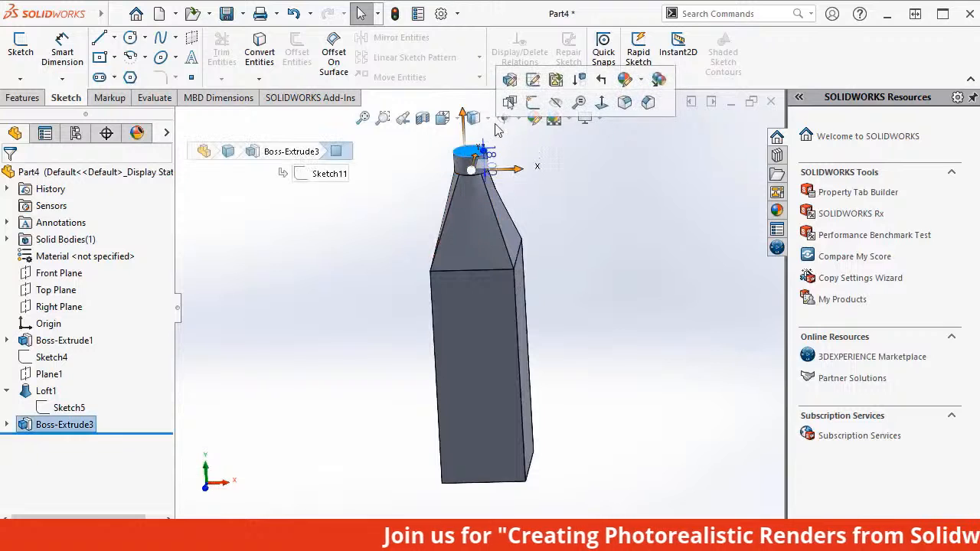
{"action": "left_click", "coordinate": [532, 107]}
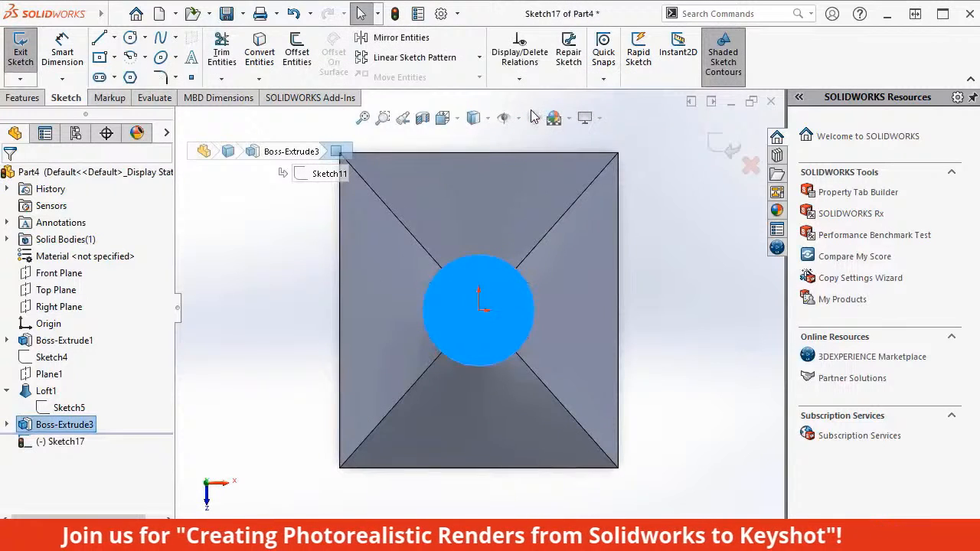
{"action": "left_click", "coordinate": [130, 37]}
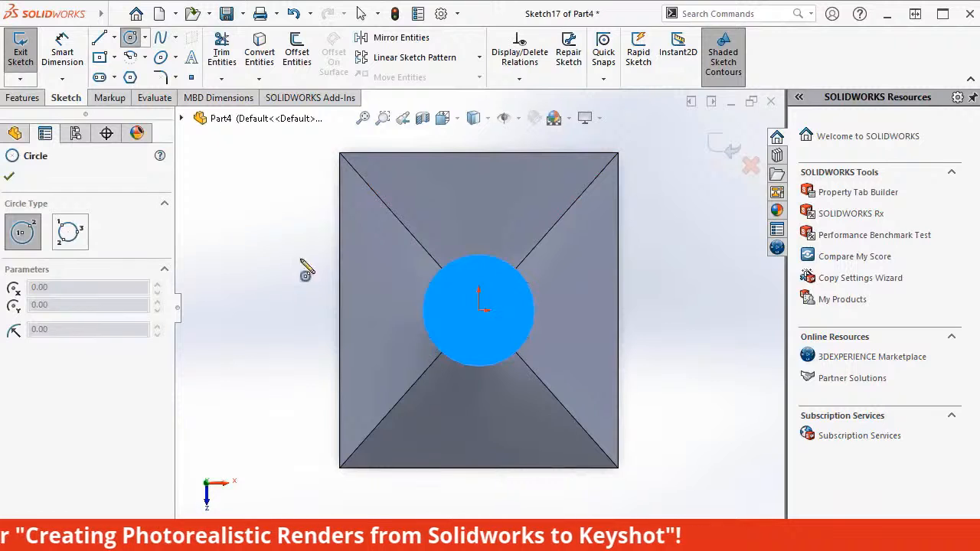
{"action": "left_click", "coordinate": [479, 310]}
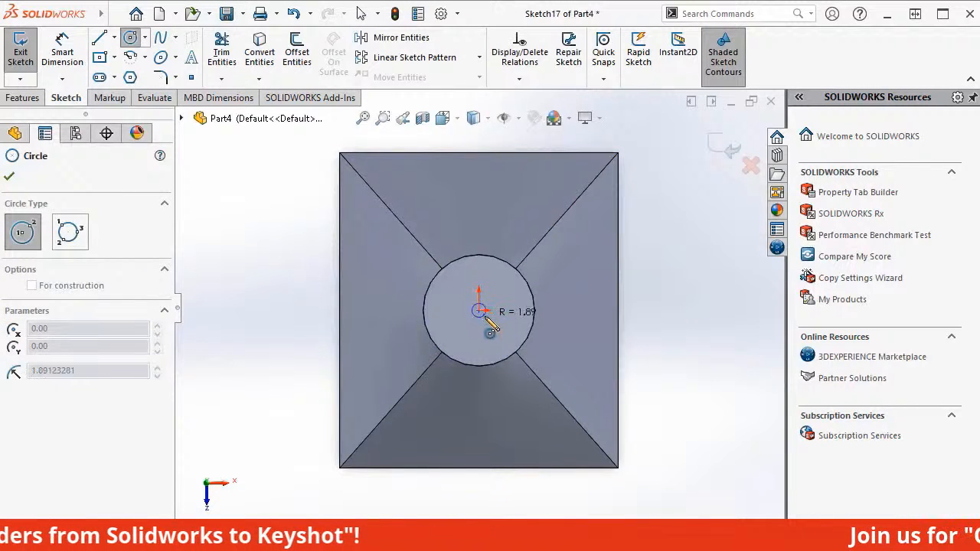
{"action": "left_click", "coordinate": [494, 348]}
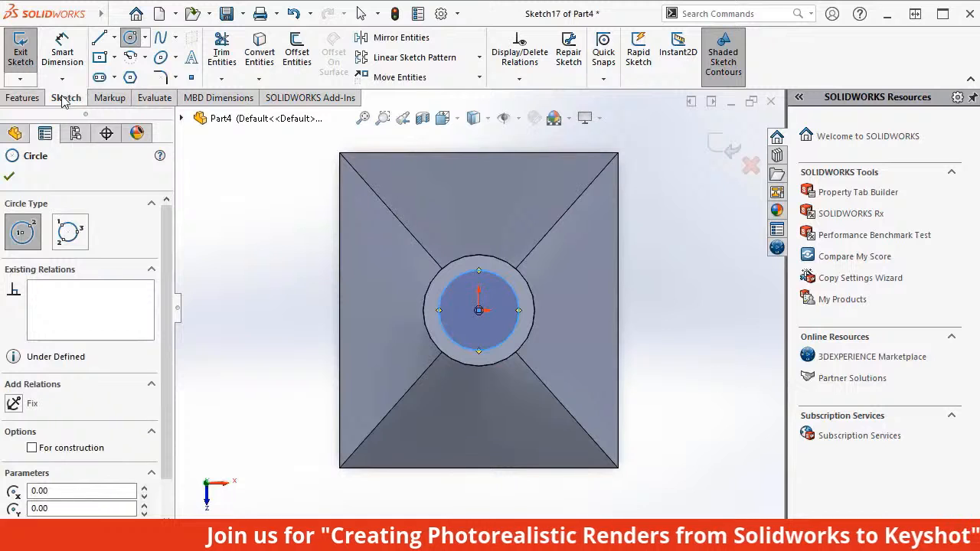
Dimension the new circle's diameter to 34 mm and exit the sketch.
{"action": "left_click", "coordinate": [72, 66]}
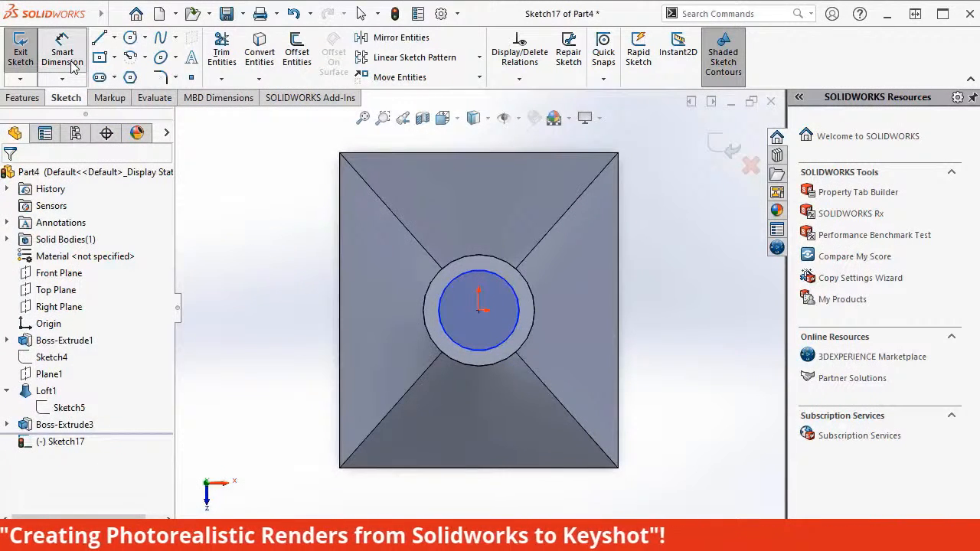
{"action": "left_click", "coordinate": [518, 322]}
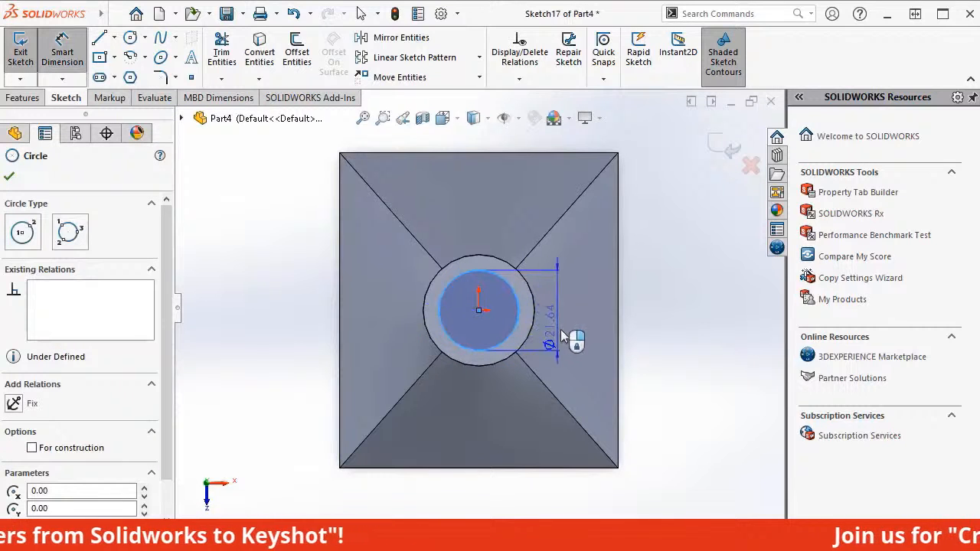
{"action": "left_click", "coordinate": [572, 337]}
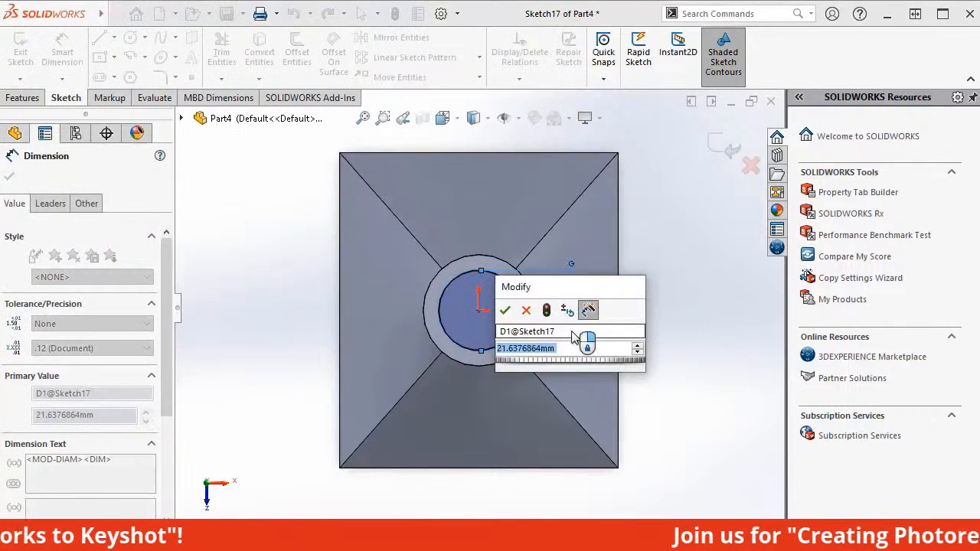
{"action": "left_click", "coordinate": [505, 311]}
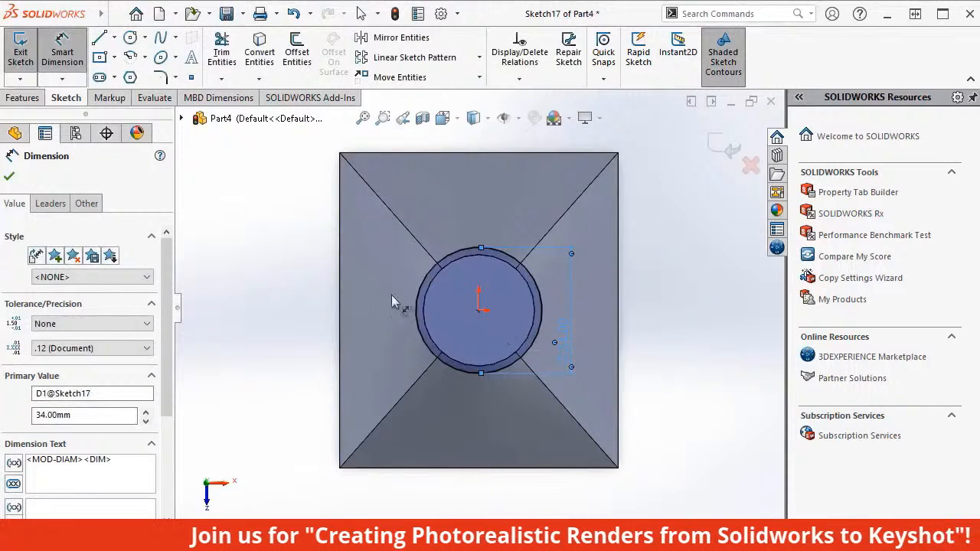
{"action": "left_click", "coordinate": [24, 49]}
{"action": "left_click", "coordinate": [24, 48]}
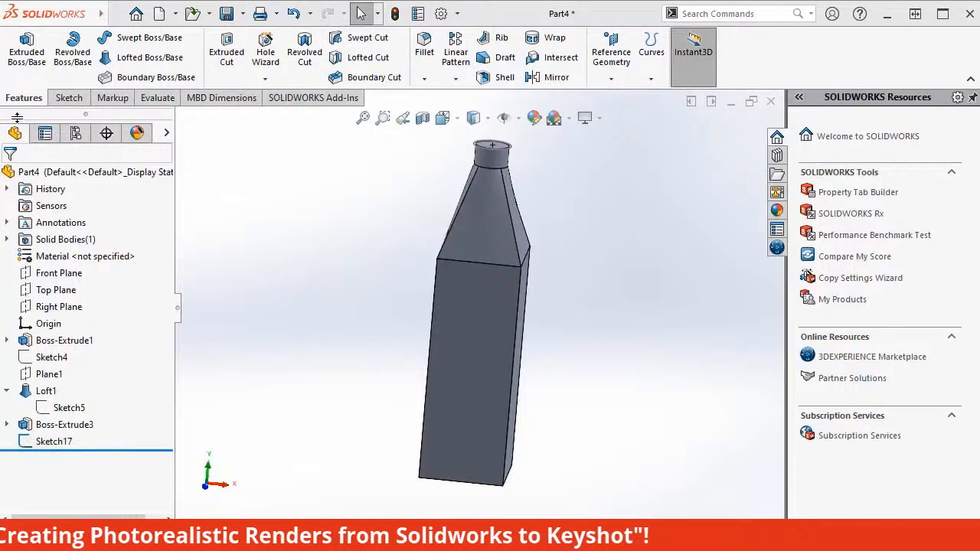
Extrude the 34 mm circle 7 mm as a blind boss to form a collar on top of the neck.
{"action": "left_click", "coordinate": [502, 150]}
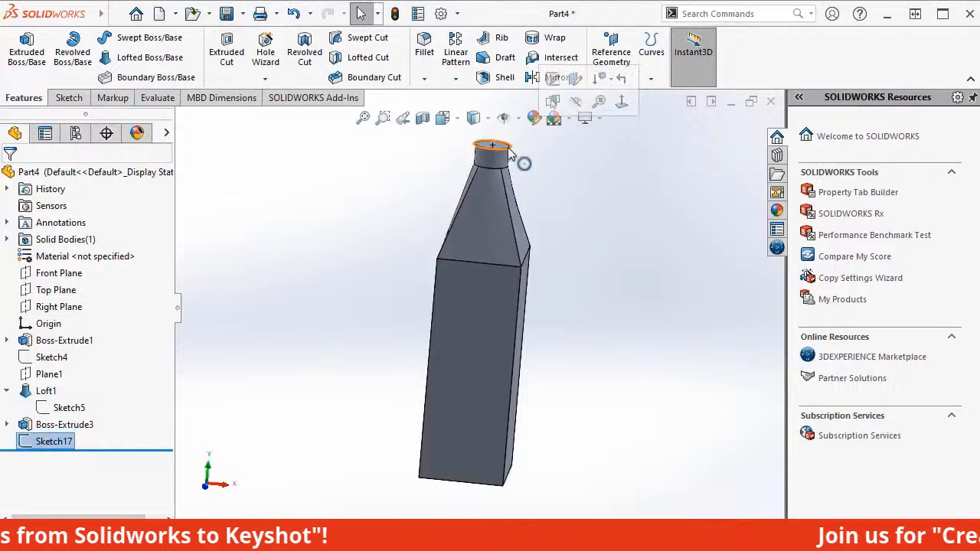
{"action": "left_click", "coordinate": [24, 64]}
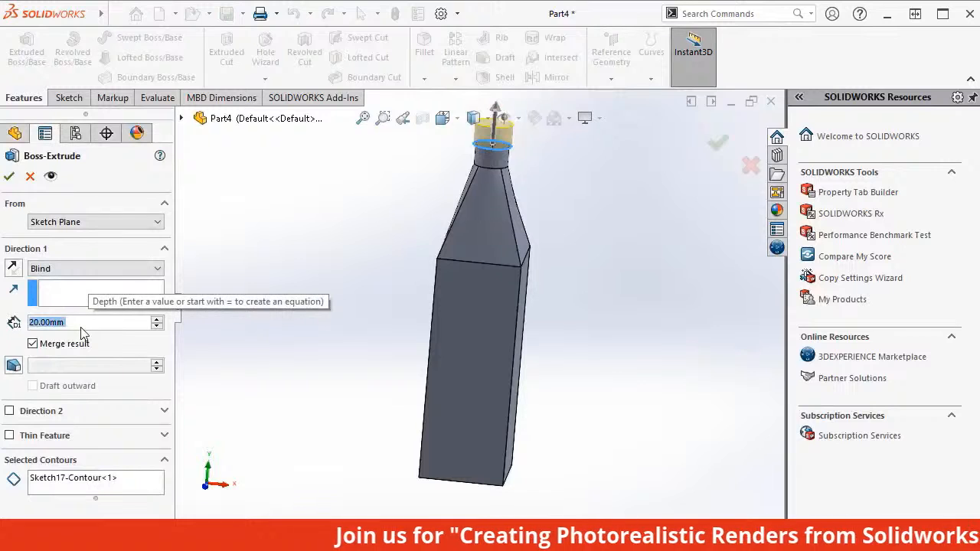
{"action": "type", "text": "7"}
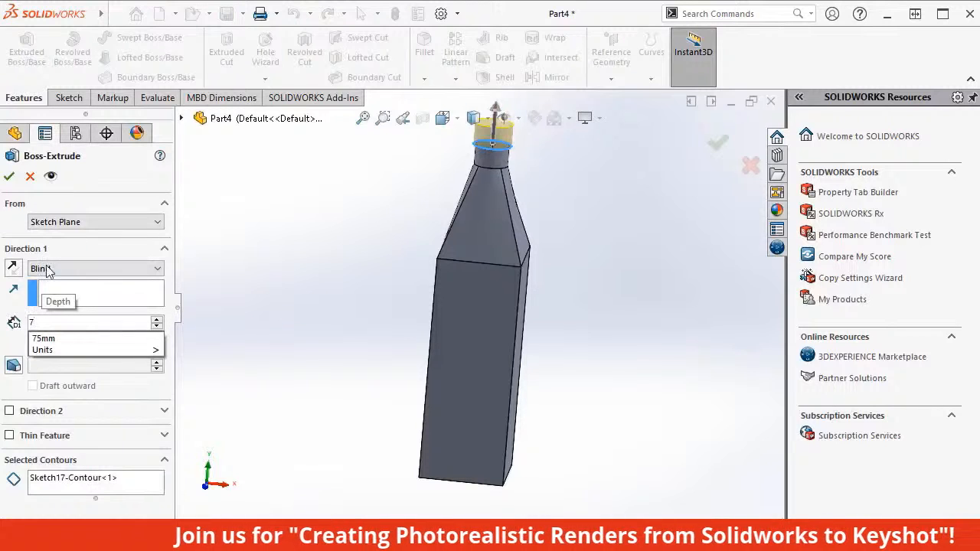
{"action": "left_click", "coordinate": [10, 177]}
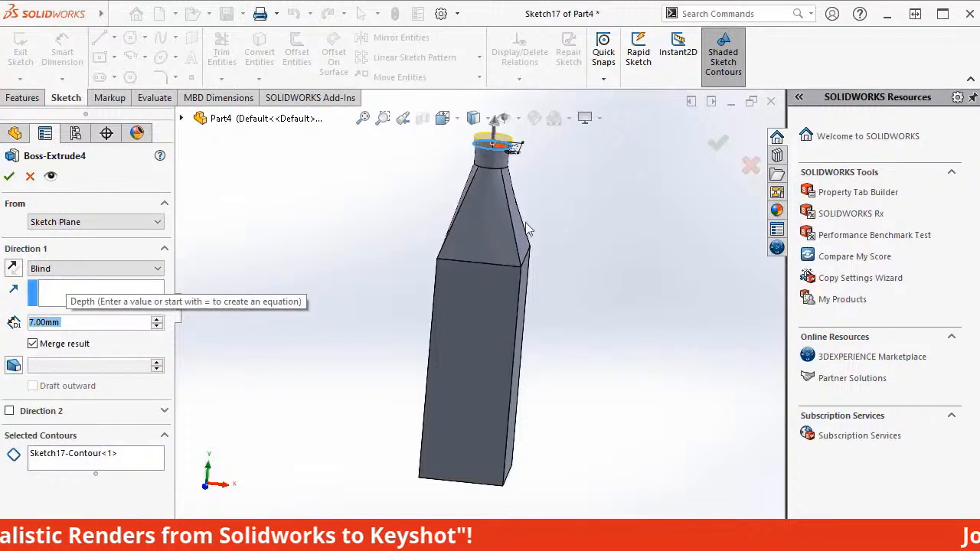
{"action": "left_click", "coordinate": [718, 146]}
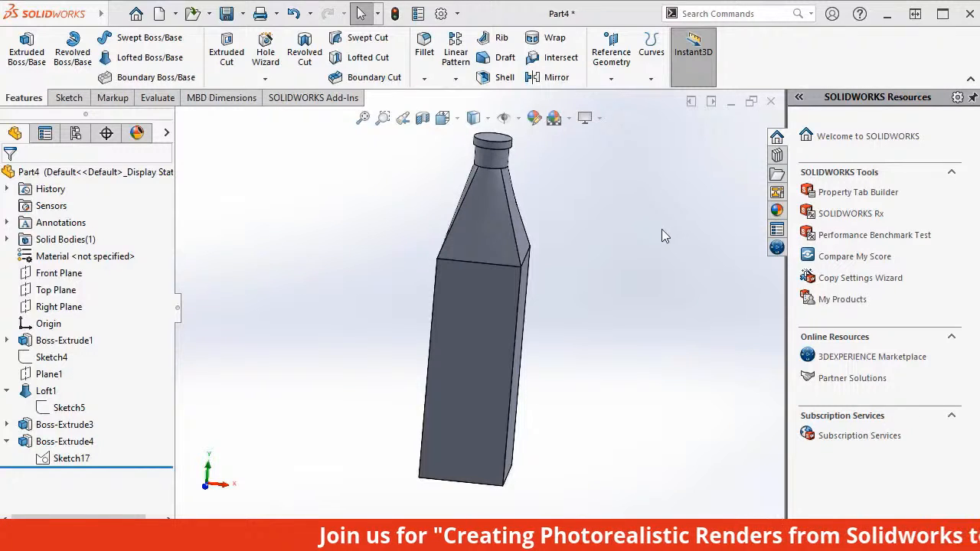
Start a sketch on the collar's top face and draw a circle about 24 mm in diameter centred on the origin.
{"action": "left_click", "coordinate": [502, 144]}
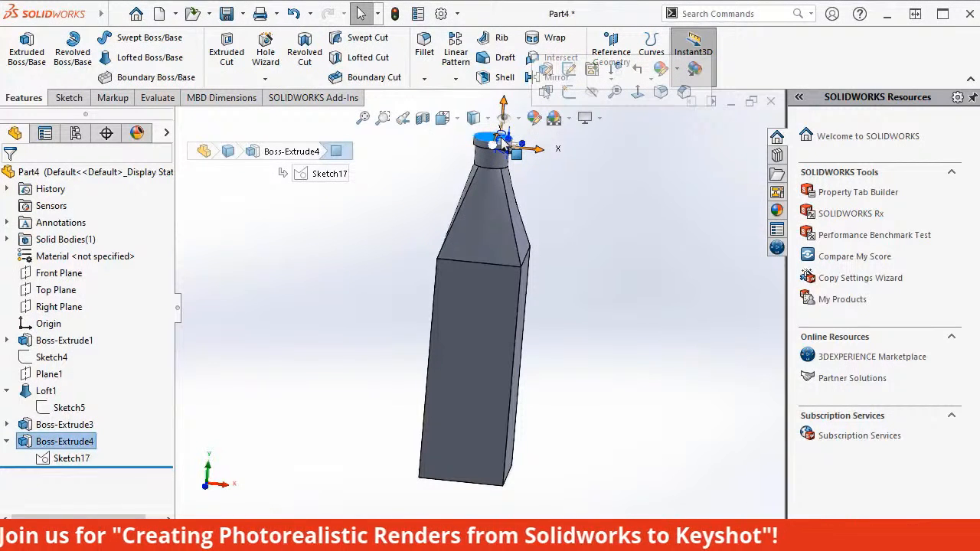
{"action": "left_click", "coordinate": [570, 102]}
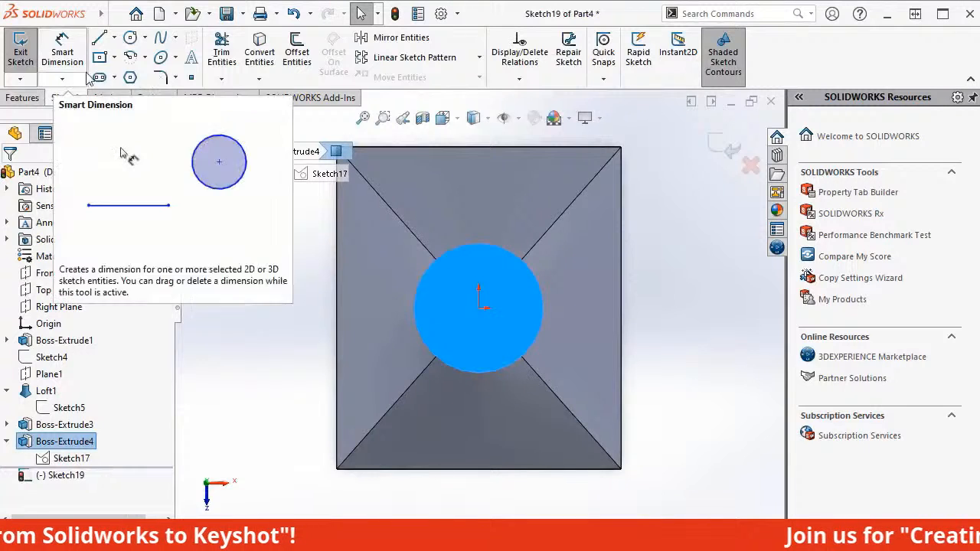
{"action": "left_click", "coordinate": [143, 40]}
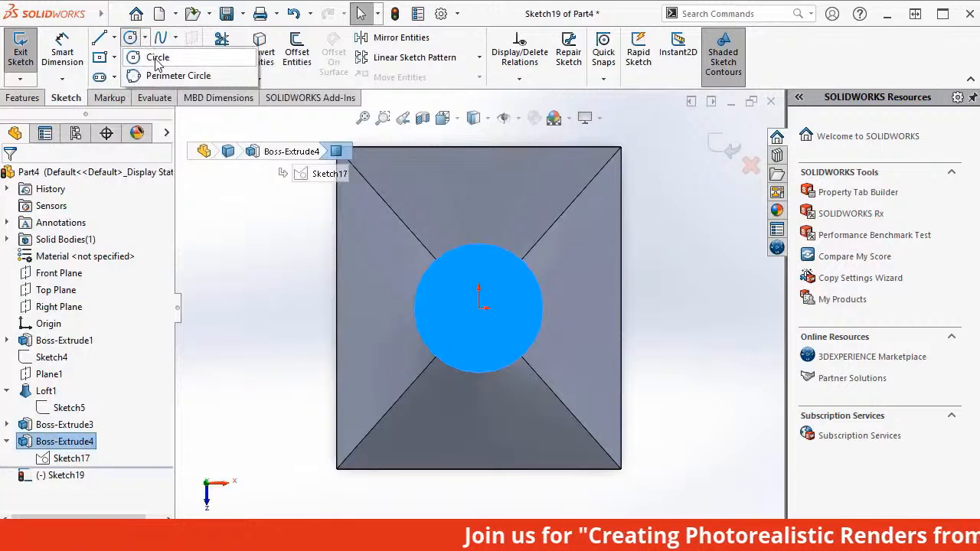
{"action": "left_click", "coordinate": [157, 57]}
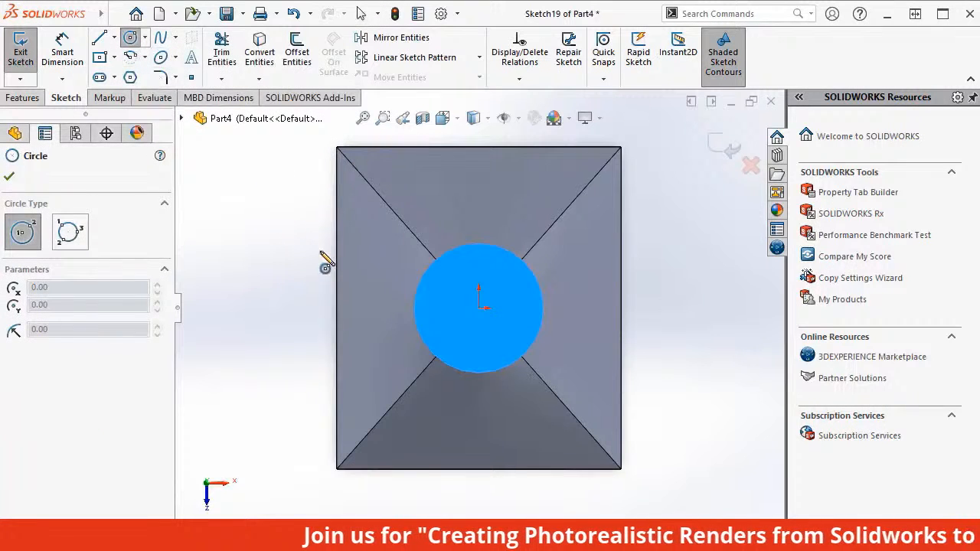
{"action": "left_click", "coordinate": [479, 308]}
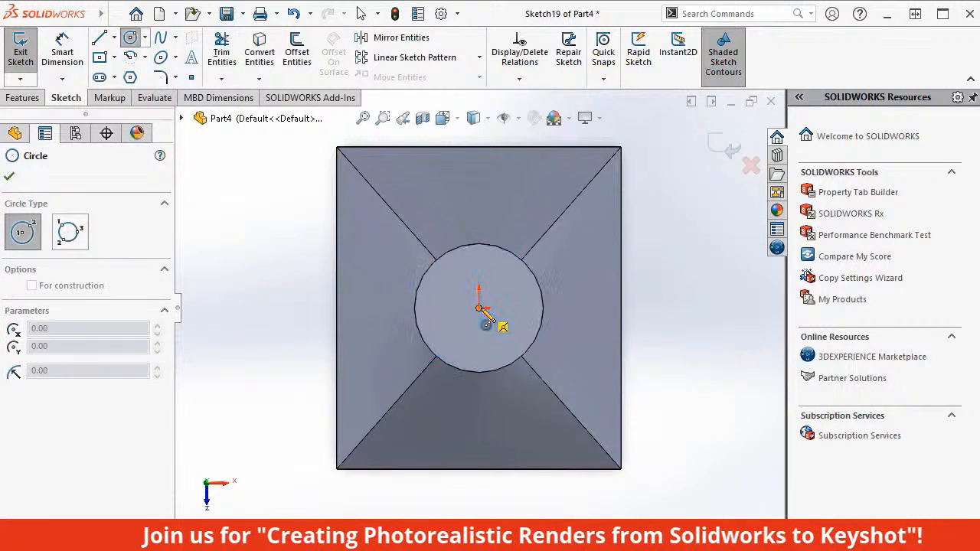
{"action": "left_click", "coordinate": [508, 344]}
{"action": "key", "text": "Escape"}
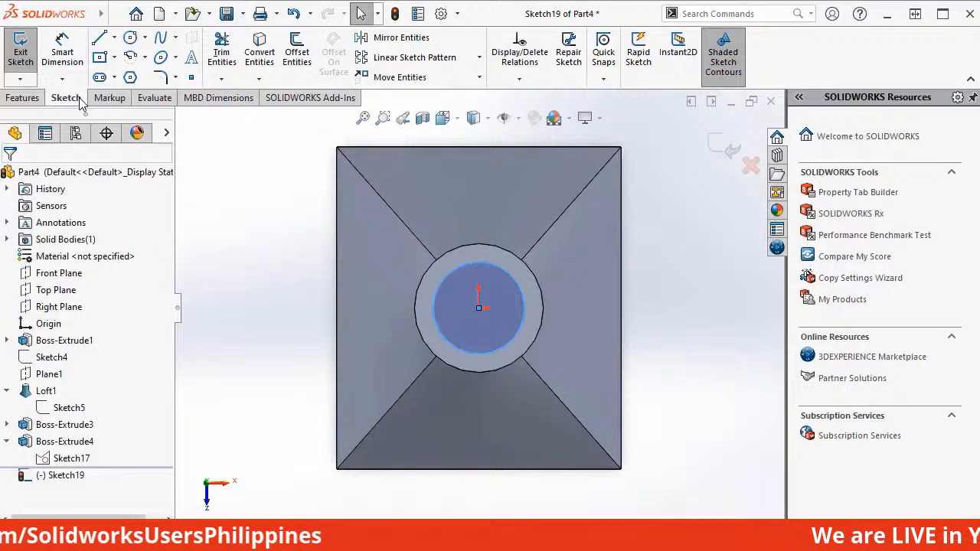
Dimension the circle on the collar's top face to 30 mm diameter and exit the sketch.
{"action": "left_click", "coordinate": [66, 56]}
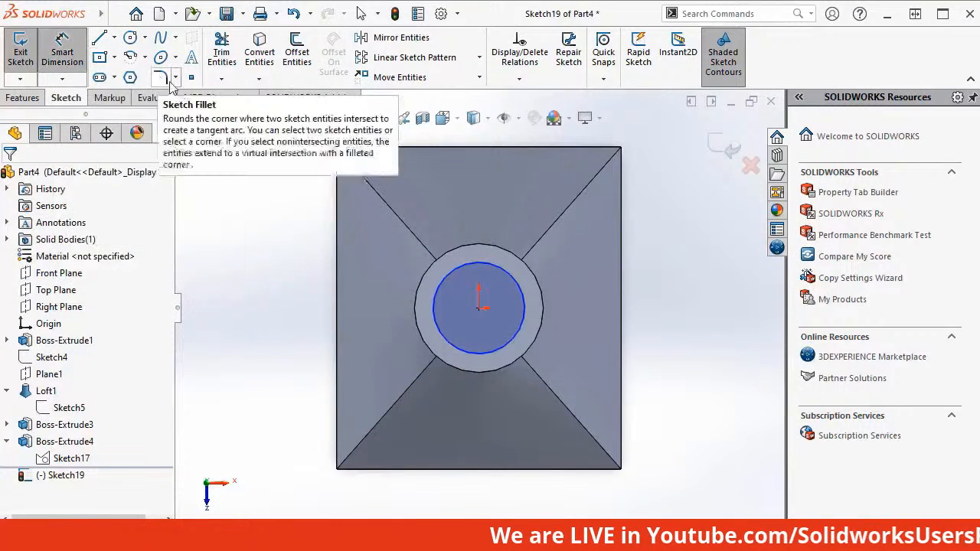
{"action": "left_click", "coordinate": [518, 326]}
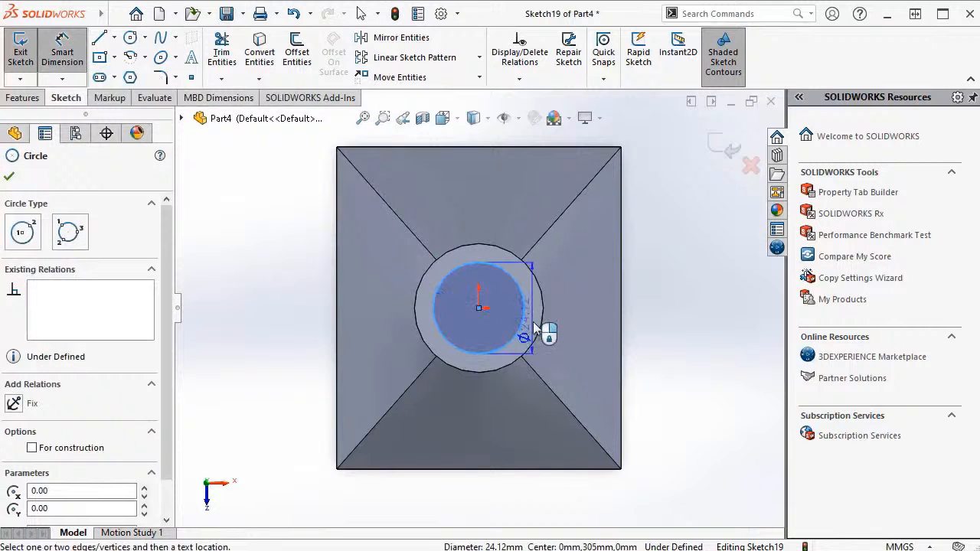
{"action": "left_click", "coordinate": [569, 329]}
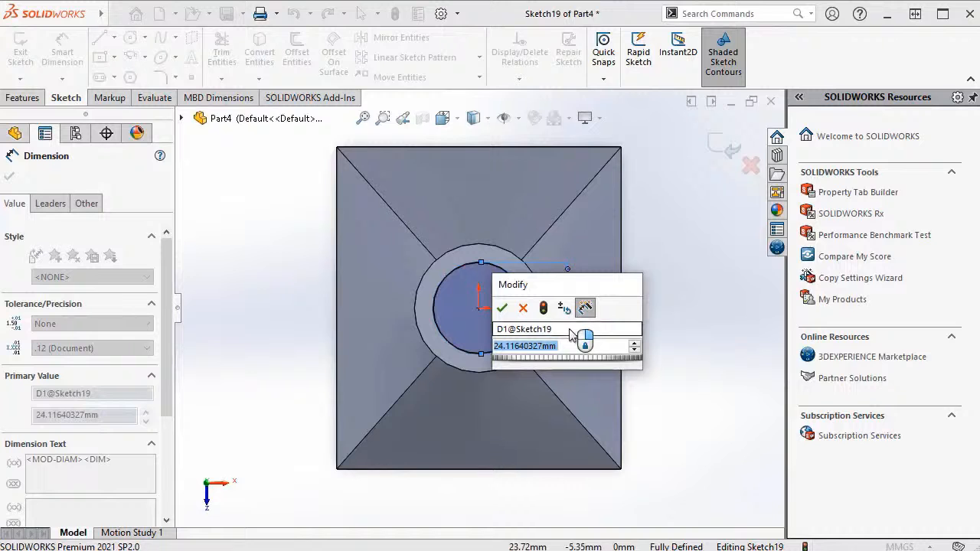
{"action": "type", "text": "30"}
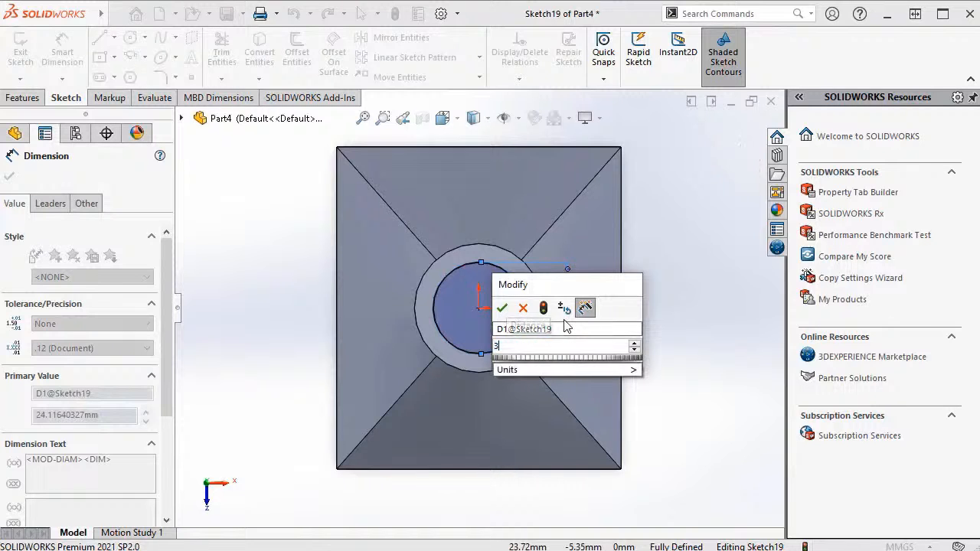
{"action": "key", "text": "Return"}
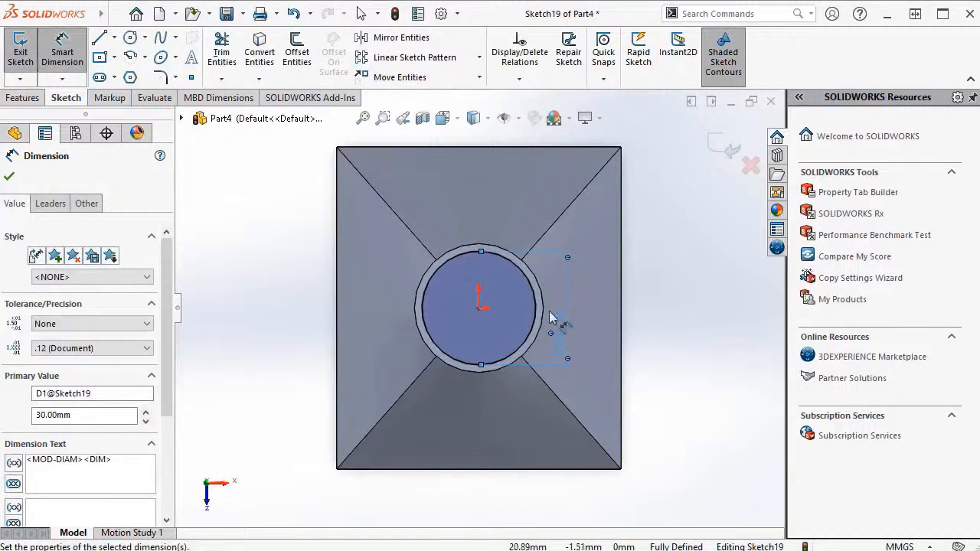
{"action": "left_click", "coordinate": [9, 177]}
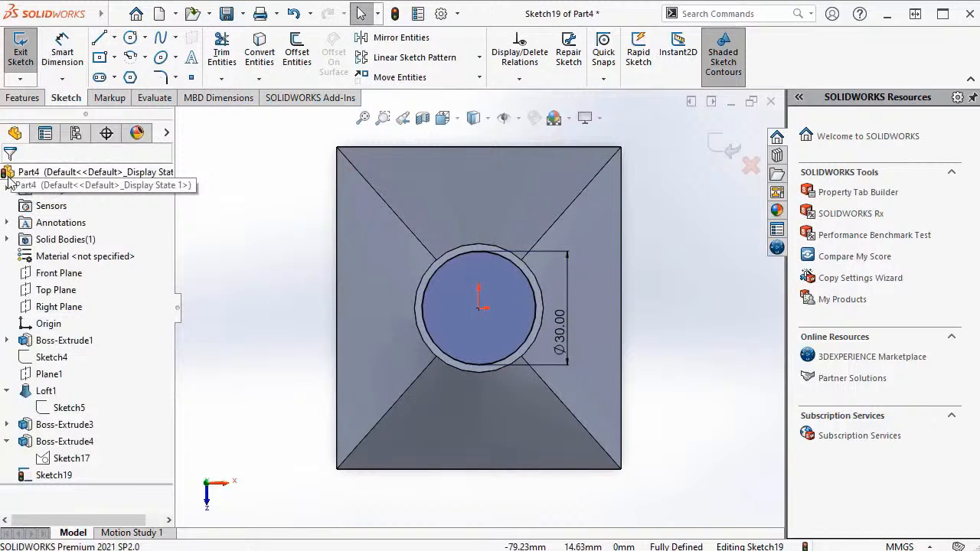
{"action": "left_click", "coordinate": [20, 52]}
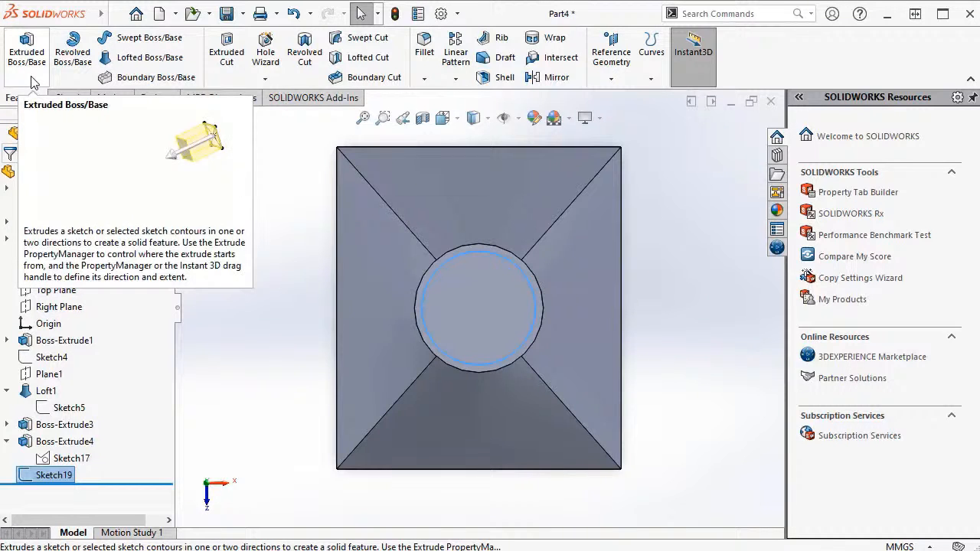
Extrude the 30 mm circle on the collar's top face as a blind boss merged with the body.
{"action": "left_click", "coordinate": [28, 51]}
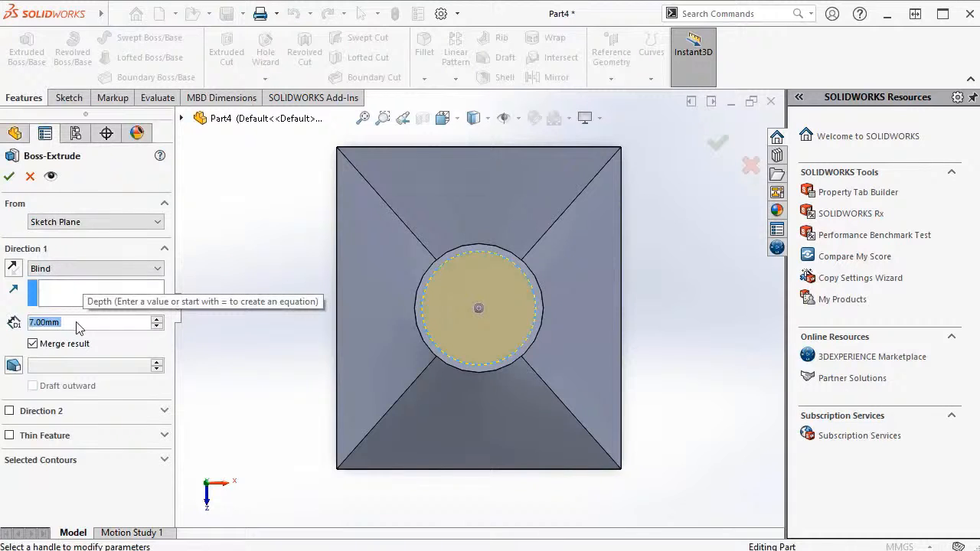
{"action": "left_click", "coordinate": [10, 176]}
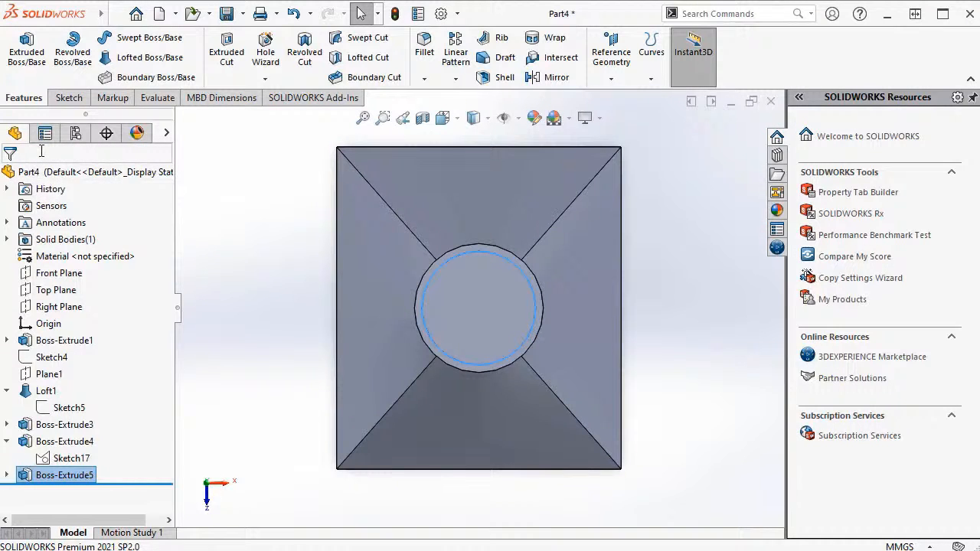
{"action": "mouse_move", "coordinate": [357, 329]}
{"action": "middle_mouse_down"}
{"action": "mouse_move", "coordinate": [332, 281]}
{"action": "mouse_move", "coordinate": [353, 330]}
{"action": "middle_mouse_up"}
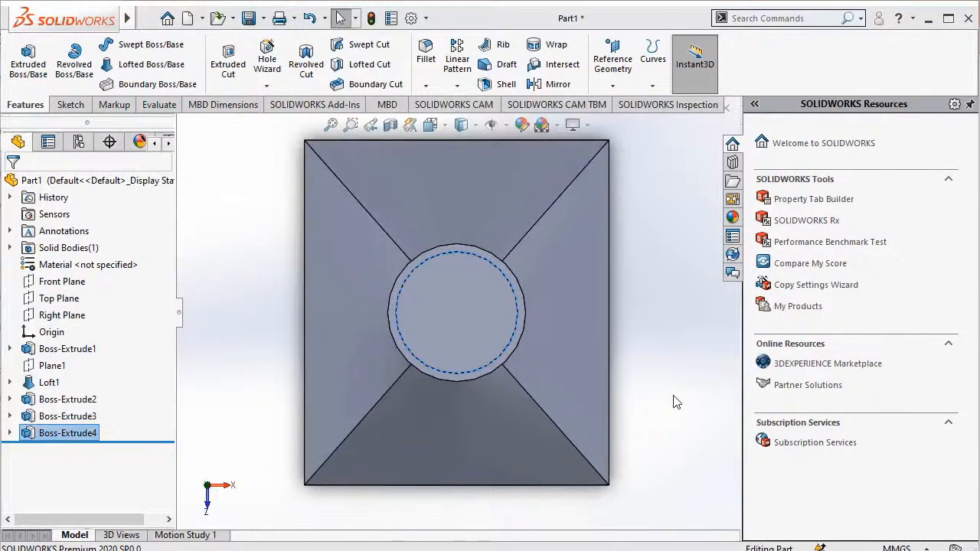
Start a sketch on the top face of the 30 mm boss and draw a circle about 17.8 mm in diameter centred on the origin.
{"action": "left_click", "coordinate": [471, 335]}
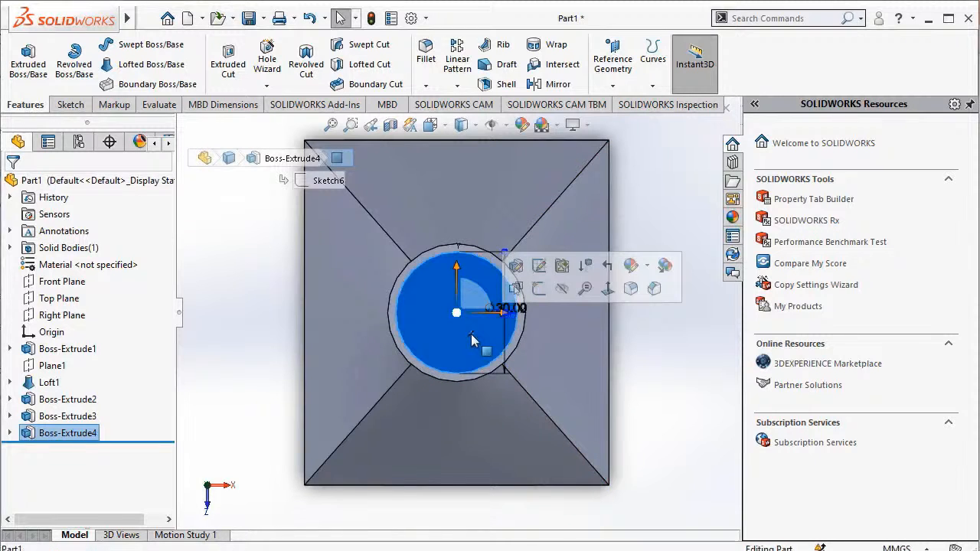
{"action": "left_click", "coordinate": [540, 290]}
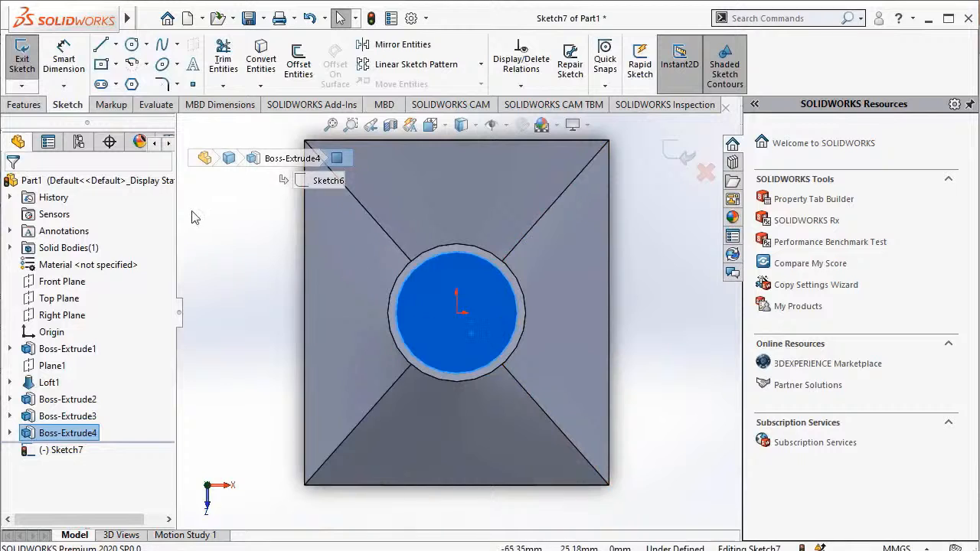
{"action": "left_click", "coordinate": [146, 45]}
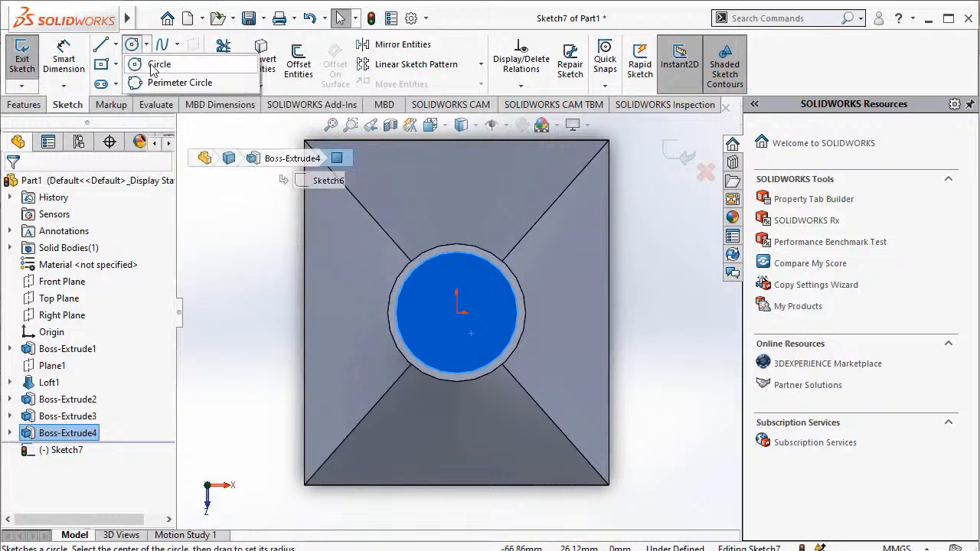
{"action": "left_click", "coordinate": [156, 66]}
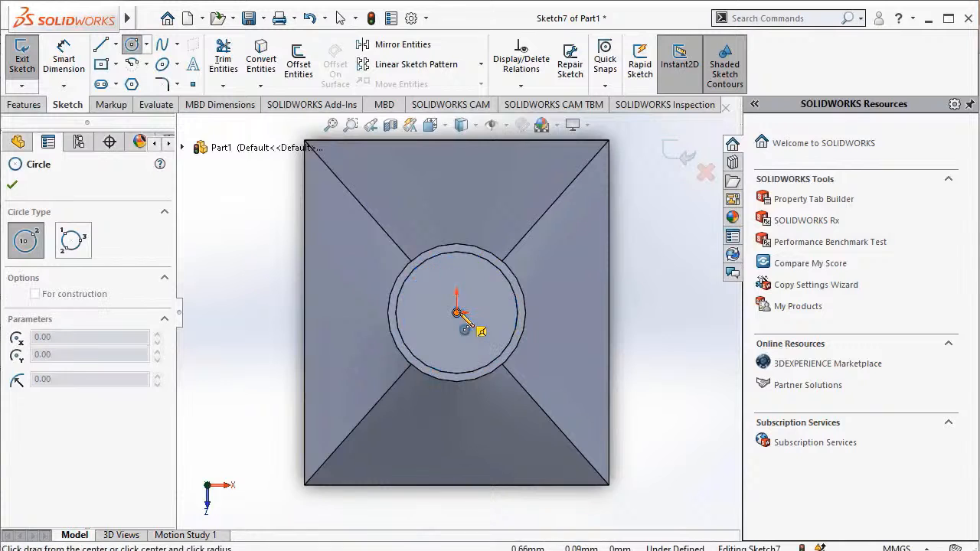
{"action": "left_click", "coordinate": [456, 312]}
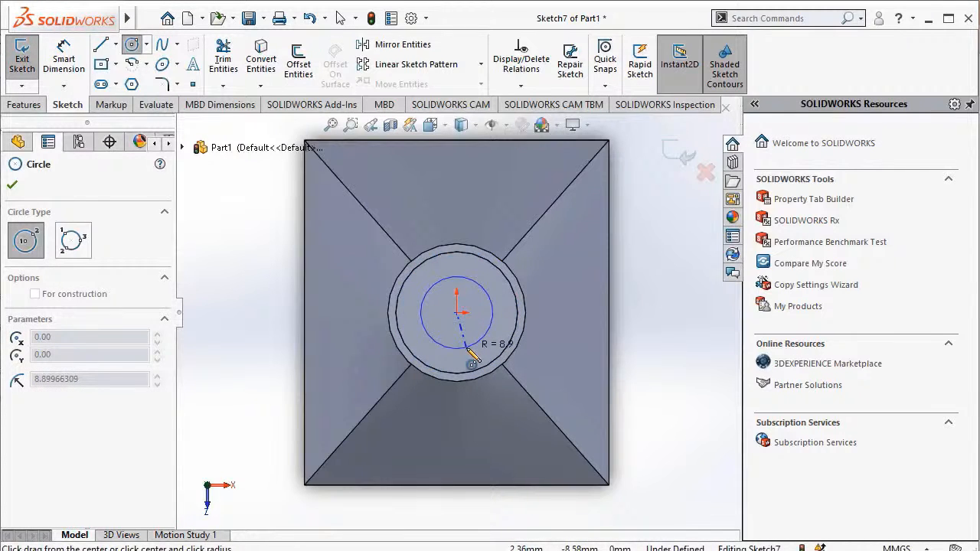
{"action": "left_click", "coordinate": [469, 351]}
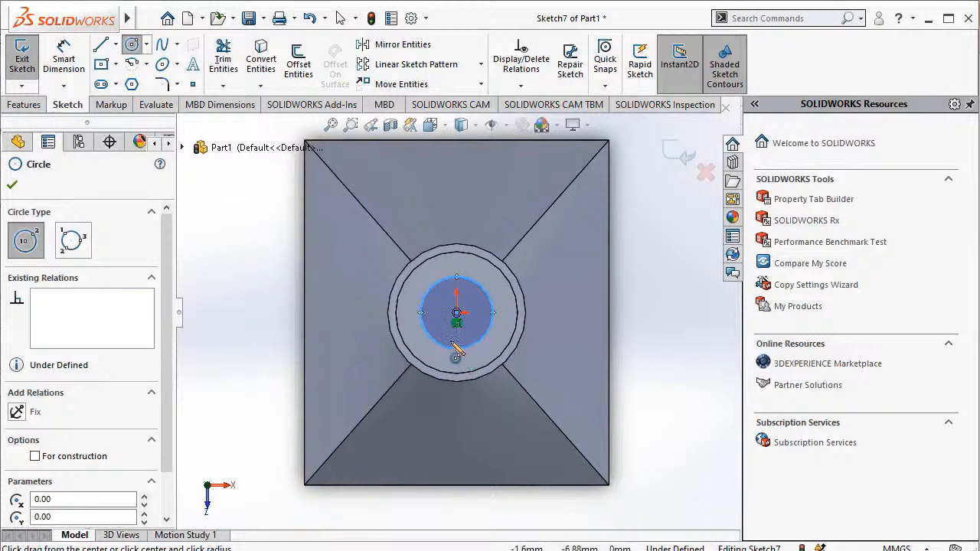
Dimension the new circle on the 30 mm boss's top face to 34 mm diameter.
{"action": "left_click", "coordinate": [64, 58]}
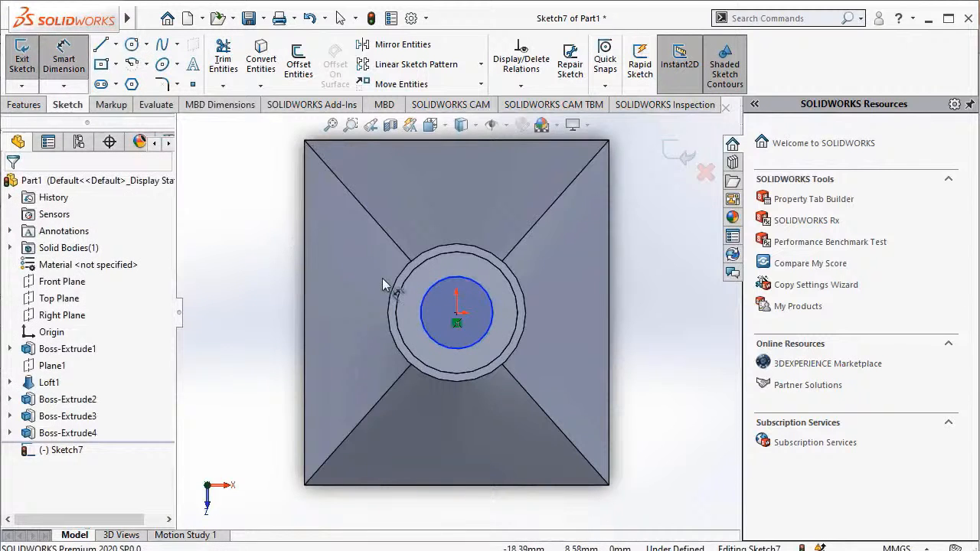
{"action": "left_click", "coordinate": [482, 337]}
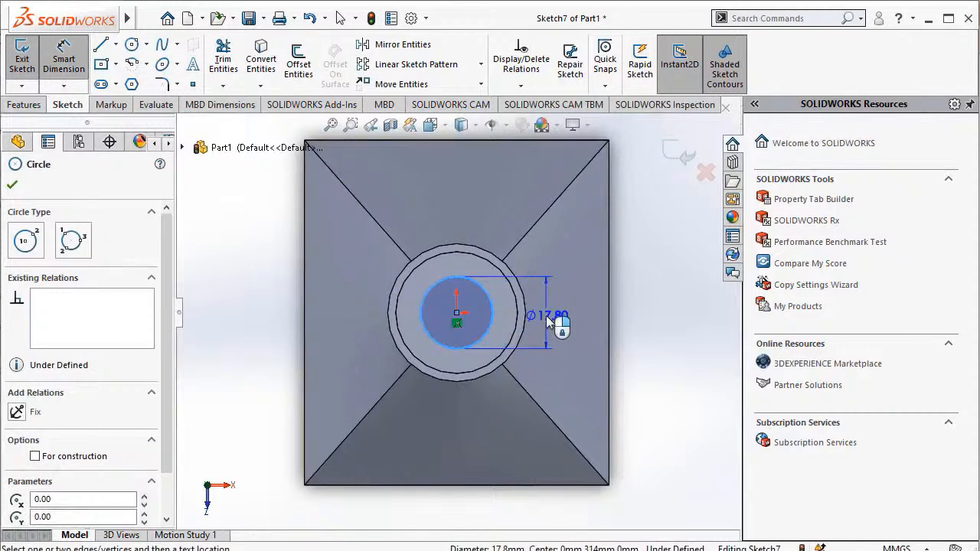
{"action": "left_click", "coordinate": [546, 316]}
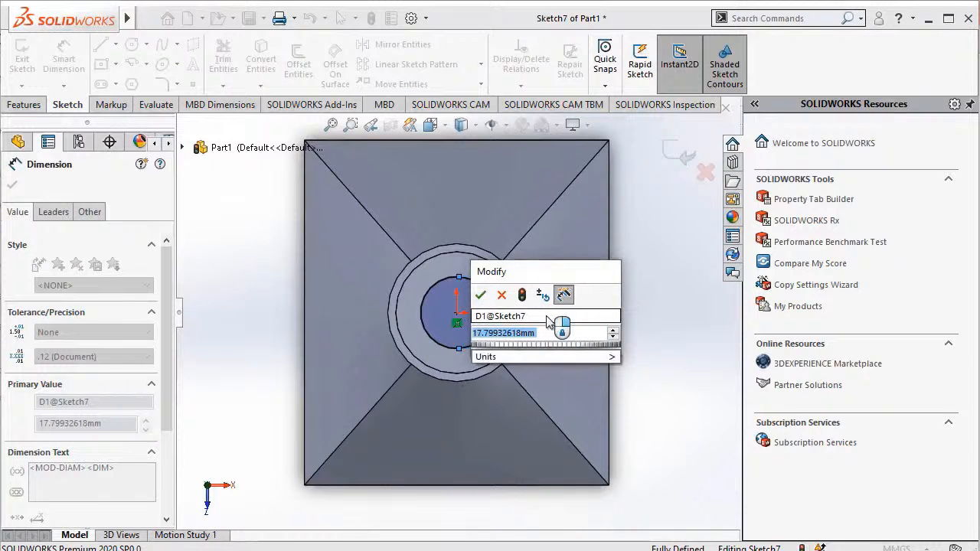
{"action": "type", "text": "34"}
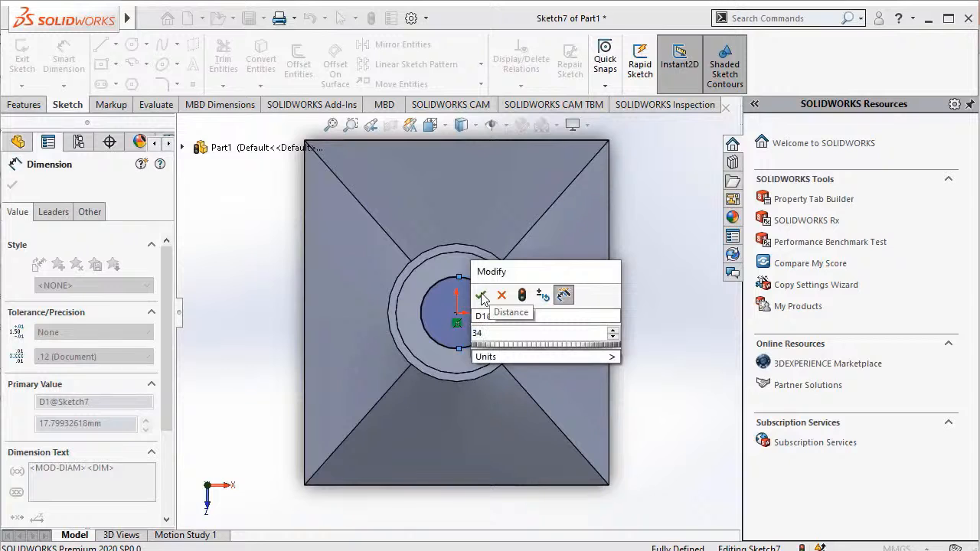
{"action": "left_click", "coordinate": [481, 296]}
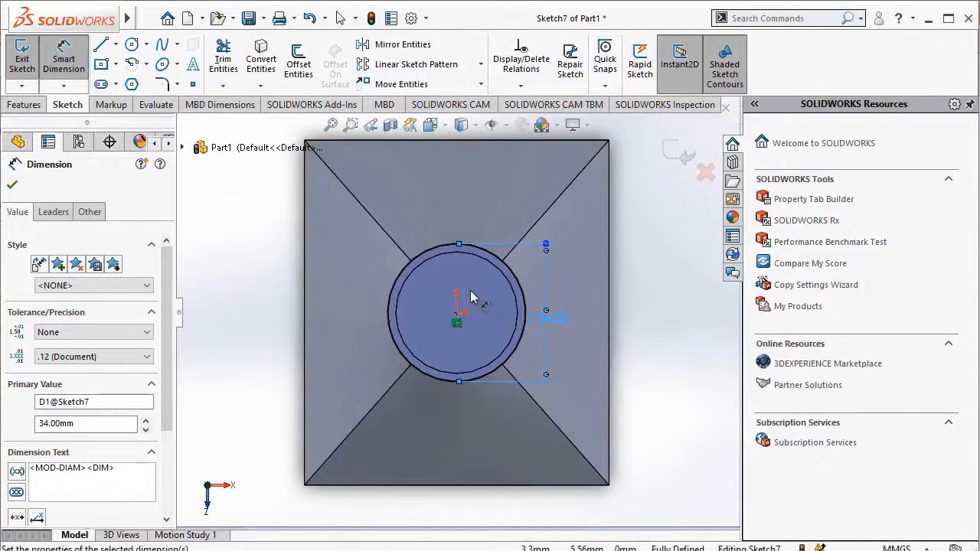
Exit the sketch and extrude the 34 mm circle 7 mm as a blind boss merged with the body.
{"action": "left_click", "coordinate": [25, 65]}
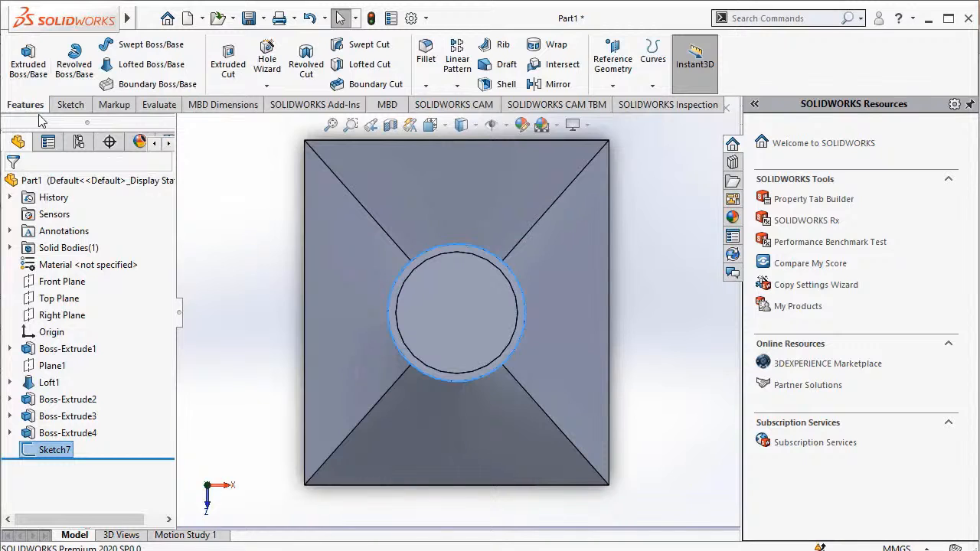
{"action": "left_click", "coordinate": [31, 74]}
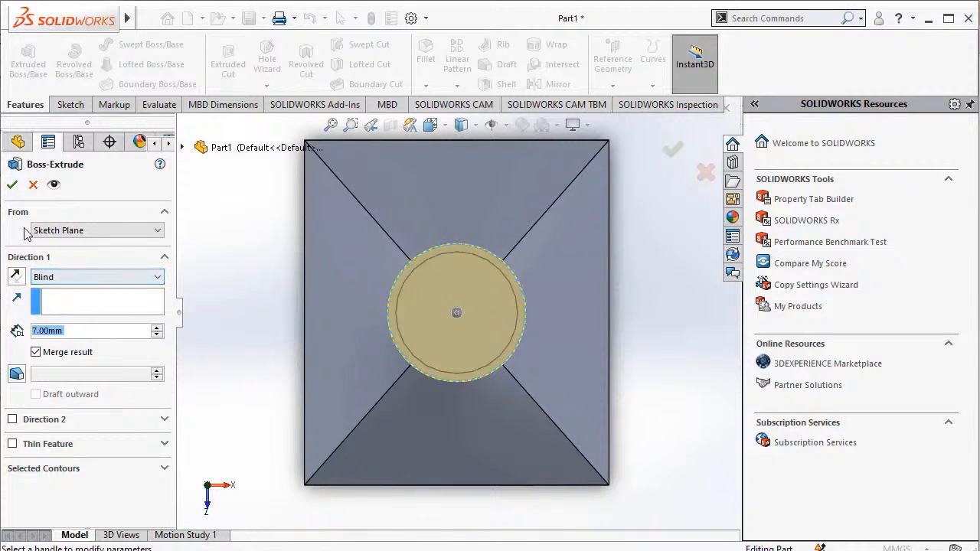
{"action": "left_click", "coordinate": [12, 186]}
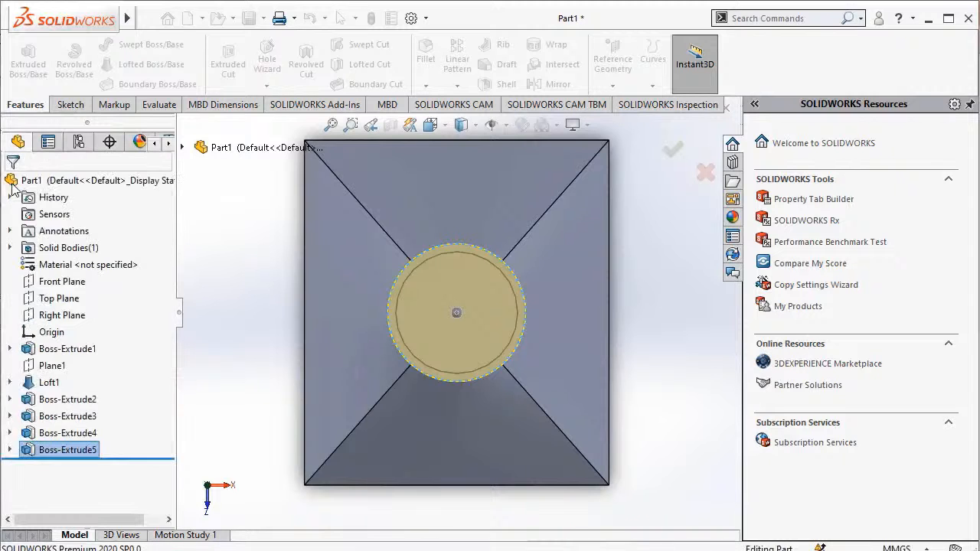
Shell the bottle to a 2 mm wall thickness, removing the top face of the uppermost collar.
{"action": "left_click", "coordinate": [760, 16]}
{"action": "type", "text": "rotate"}
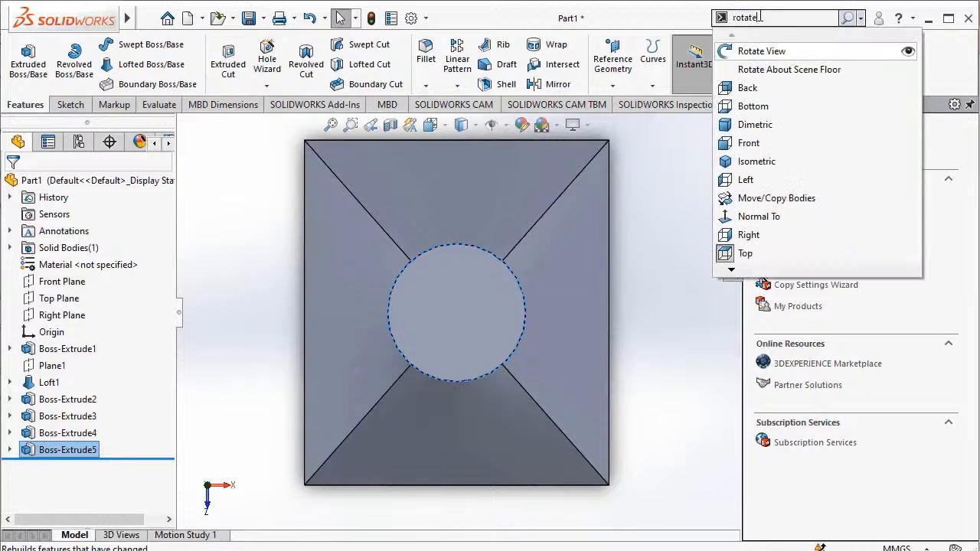
{"action": "left_click", "coordinate": [779, 52]}
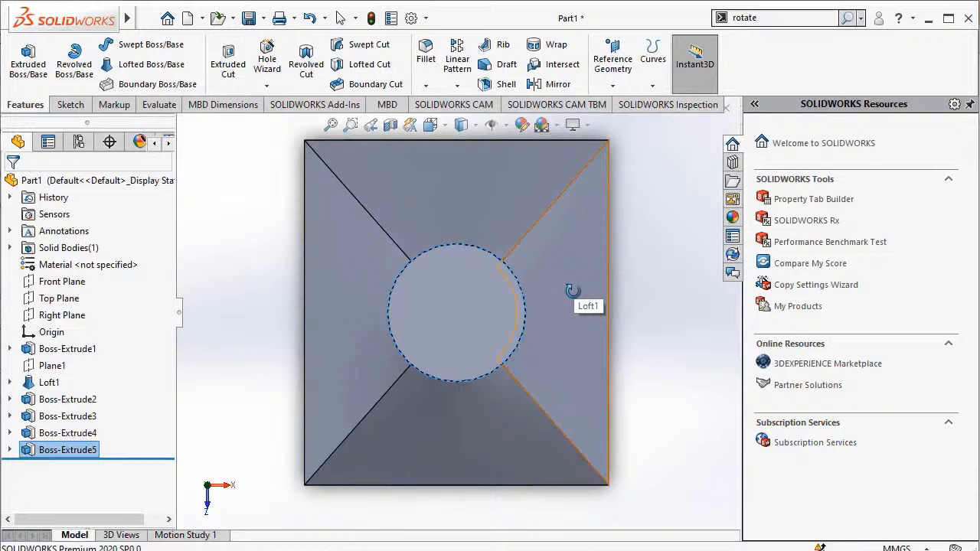
{"action": "left_click_drag", "start_coordinate": [572, 290], "coordinate": [529, 194]}
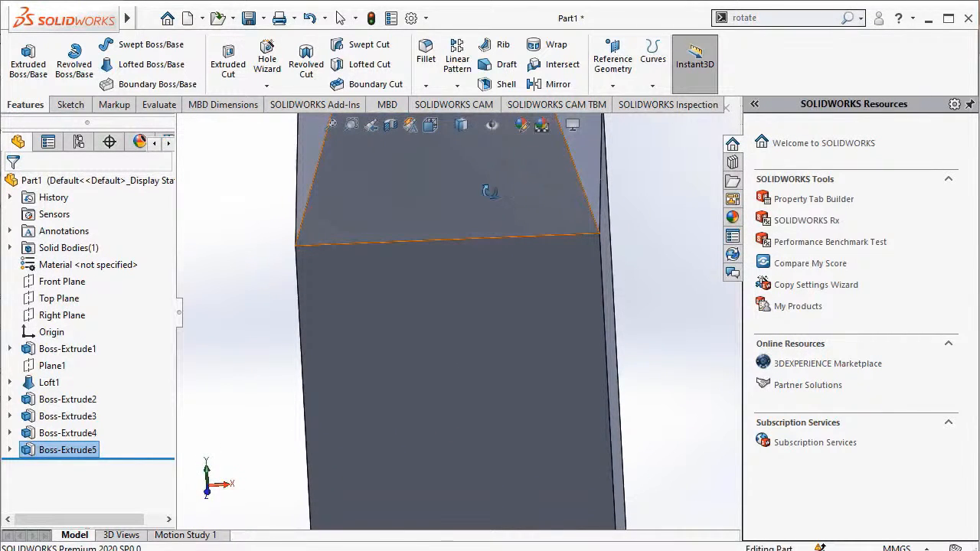
{"action": "left_click", "coordinate": [332, 125]}
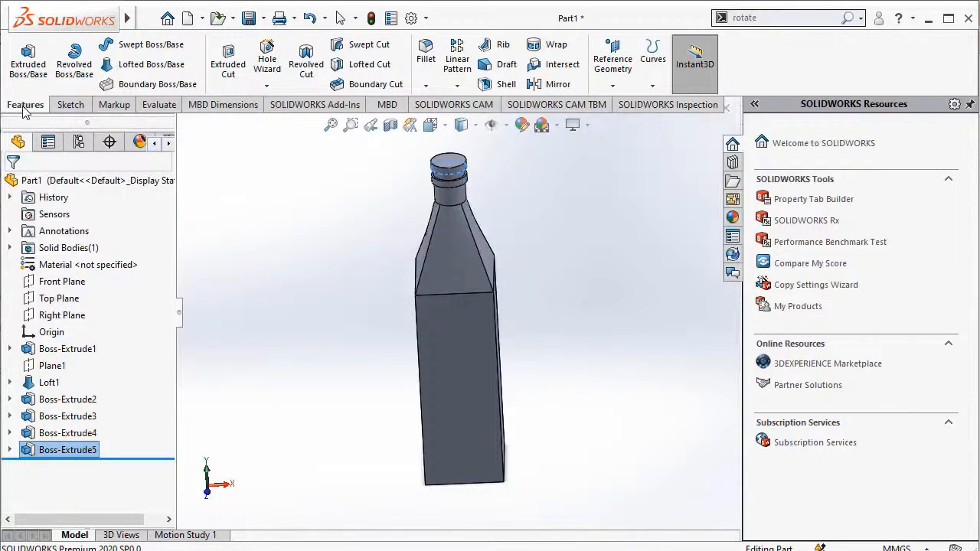
{"action": "left_click", "coordinate": [499, 84]}
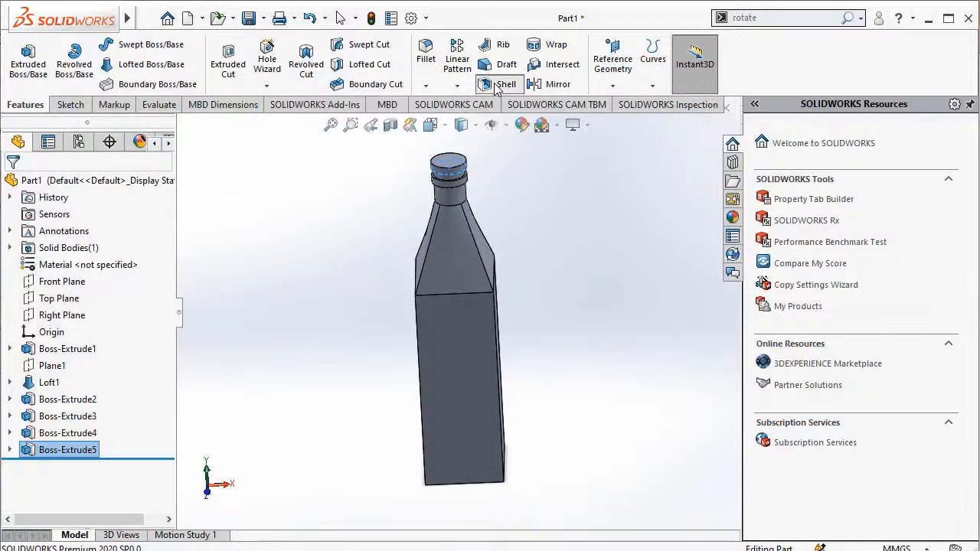
{"action": "left_click", "coordinate": [451, 165]}
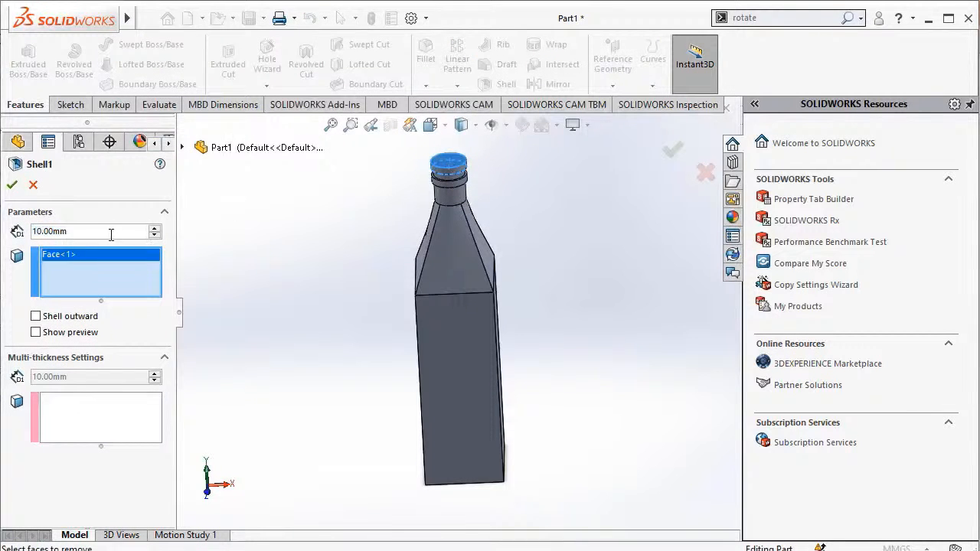
{"action": "double_click", "coordinate": [79, 231]}
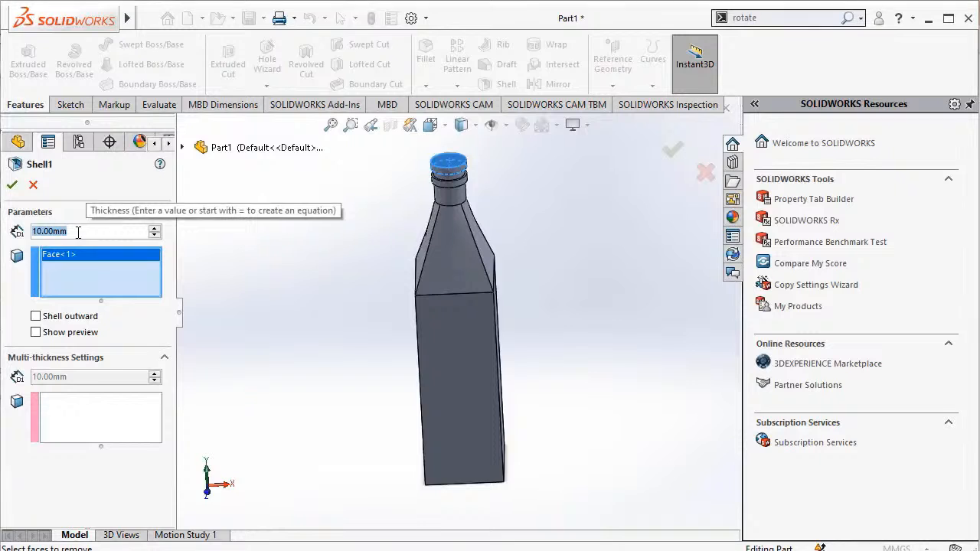
{"action": "type", "text": "2.00"}
{"action": "type", "text": "mm"}
{"action": "key", "text": "Return"}
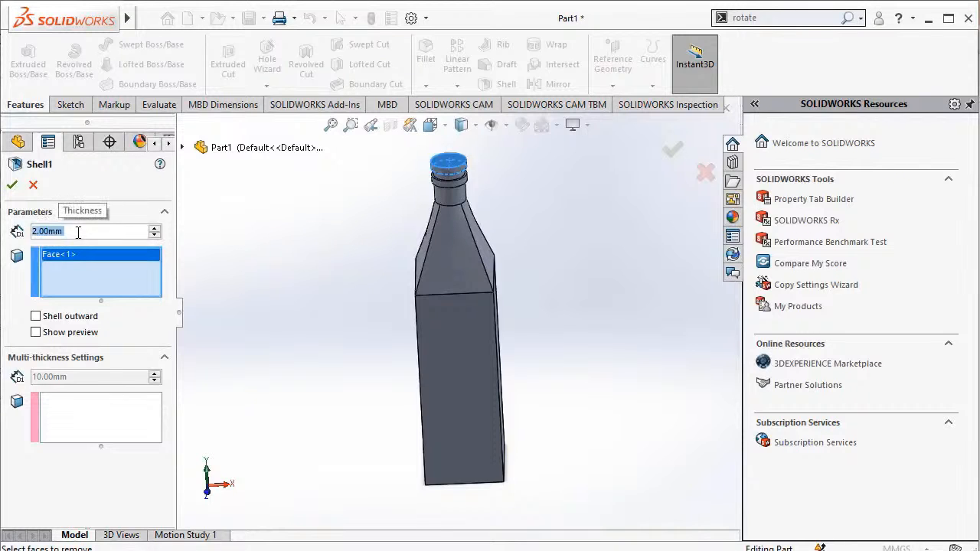
{"action": "left_click", "coordinate": [13, 187]}
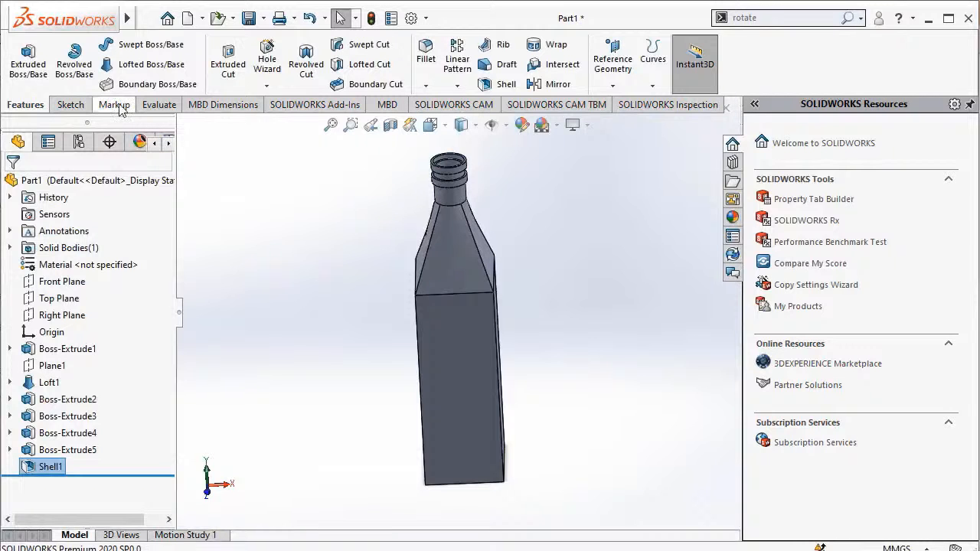
Start a 10 mm fillet on the two sloped shoulder edges and two vertical body edges of the bottle's front.
{"action": "left_click", "coordinate": [430, 74]}
{"action": "left_click", "coordinate": [476, 245]}
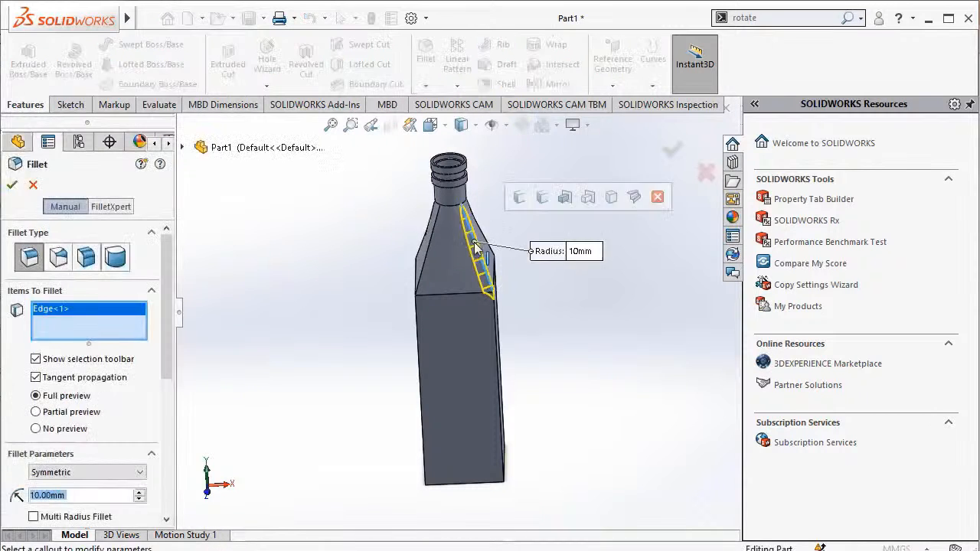
{"action": "left_click", "coordinate": [496, 329]}
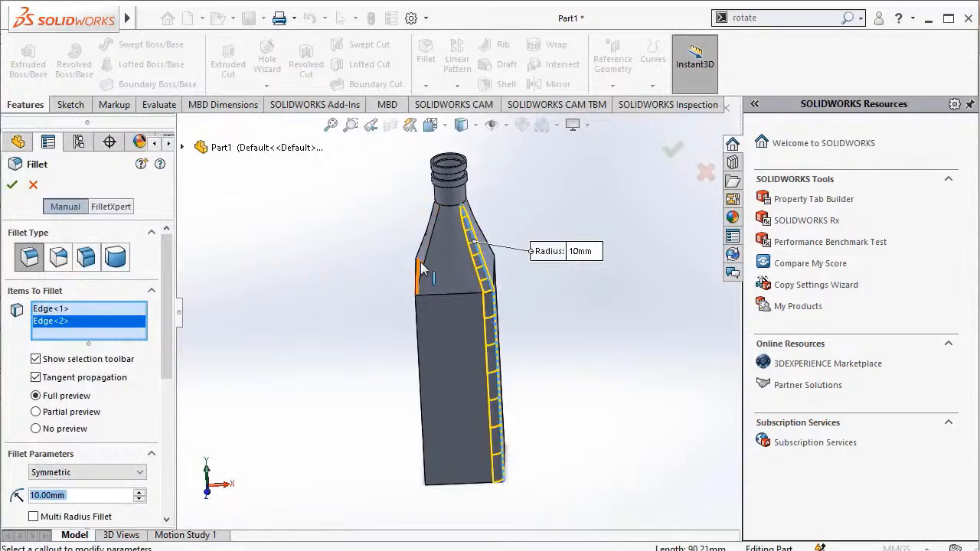
{"action": "left_click", "coordinate": [426, 271]}
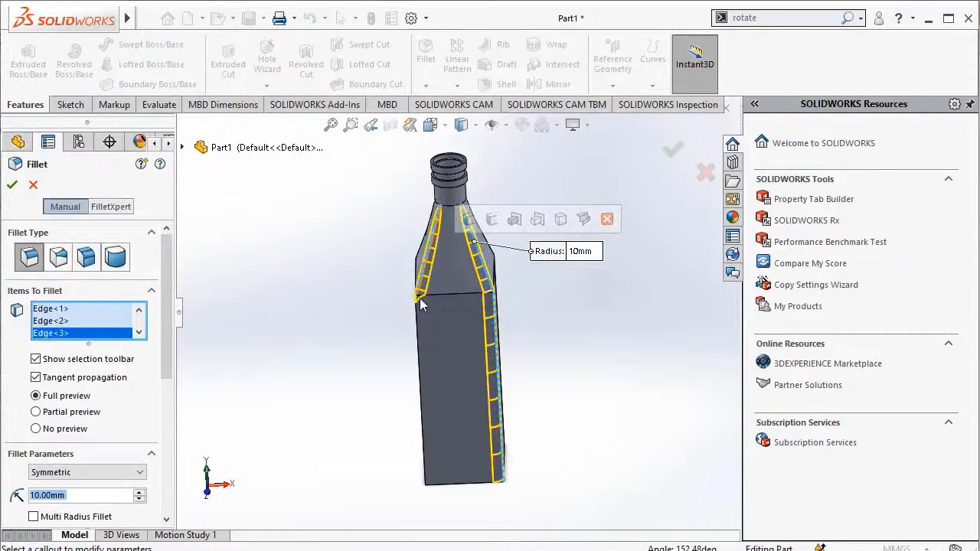
{"action": "left_click", "coordinate": [418, 355]}
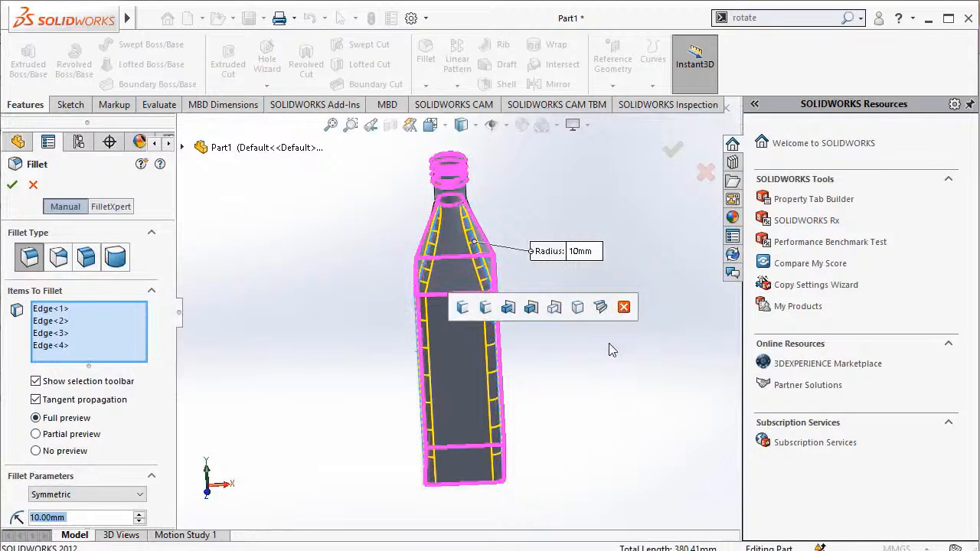
Add the remaining vertical body and sloped shoulder edges at the bottle's back to the 10 mm fillet and apply it.
{"action": "left_click", "coordinate": [791, 19]}
{"action": "left_click", "coordinate": [792, 52]}
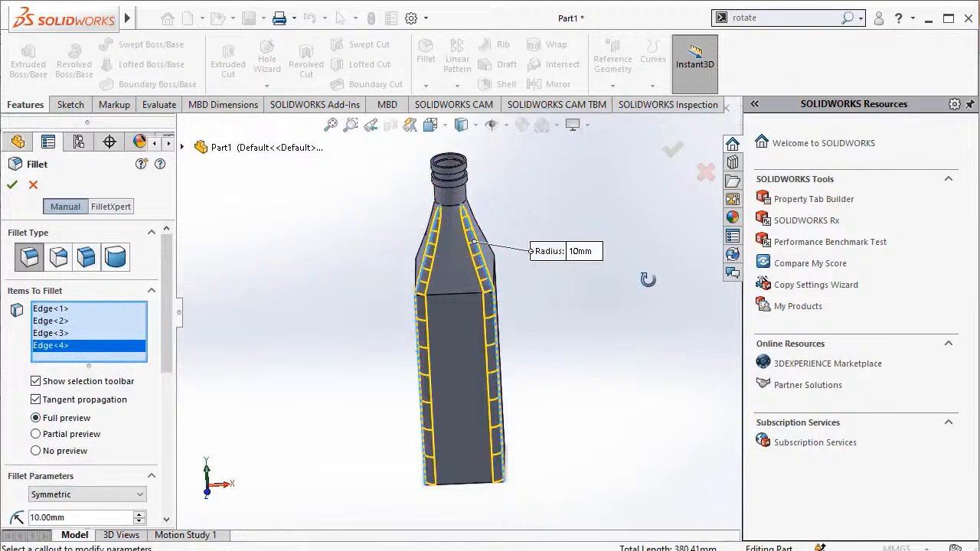
{"action": "left_click_drag", "start_coordinate": [563, 330], "coordinate": [573, 293]}
{"action": "left_click_drag", "start_coordinate": [558, 342], "coordinate": [520, 390]}
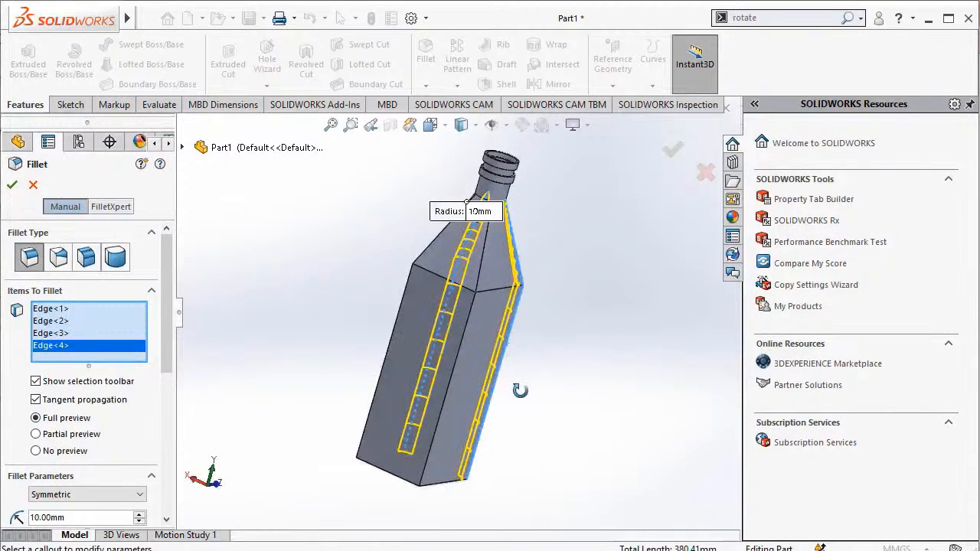
{"action": "left_click", "coordinate": [395, 323]}
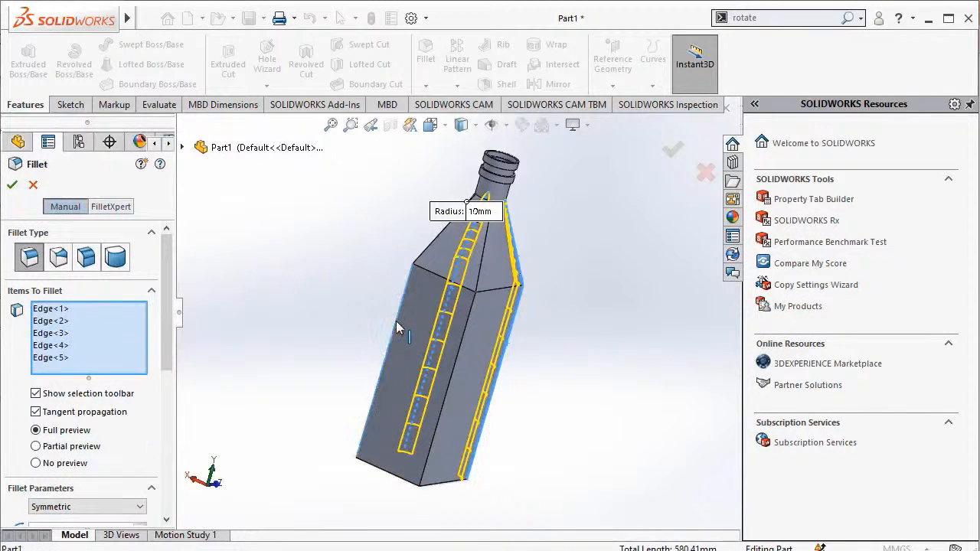
{"action": "left_click", "coordinate": [438, 232]}
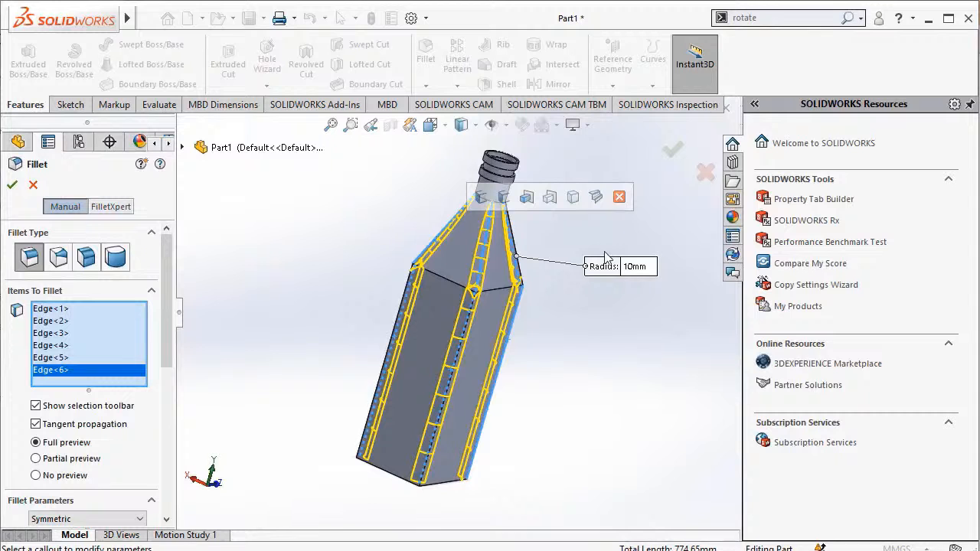
{"action": "left_click", "coordinate": [673, 153]}
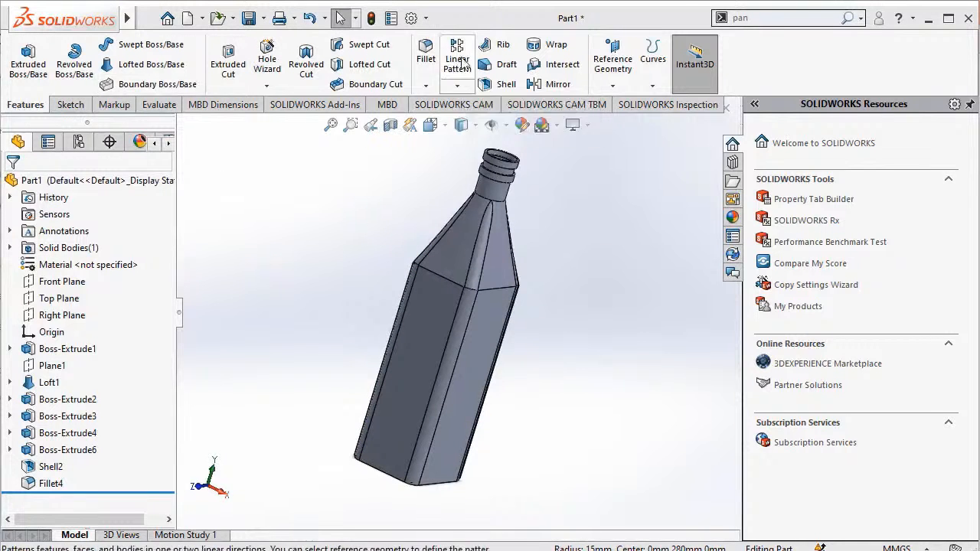
Fillet the circular edge where the neck meets the bottle's shoulder with a 15 mm radius.
{"action": "left_click", "coordinate": [429, 69]}
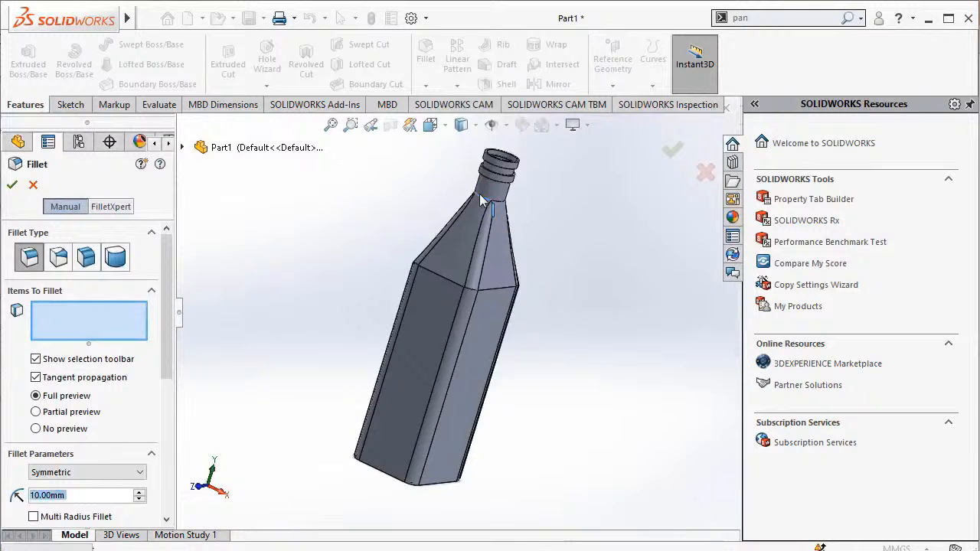
{"action": "left_click", "coordinate": [481, 197]}
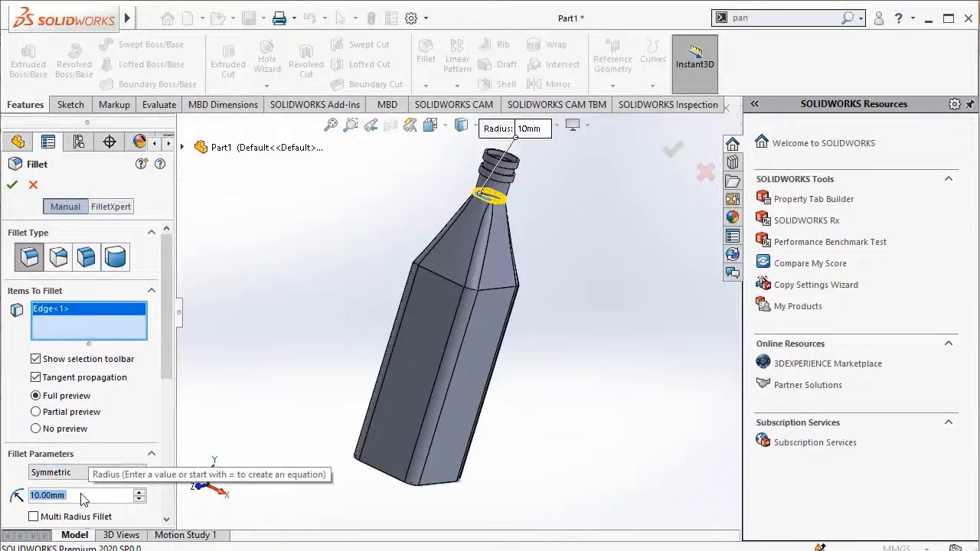
{"action": "type", "text": "15"}
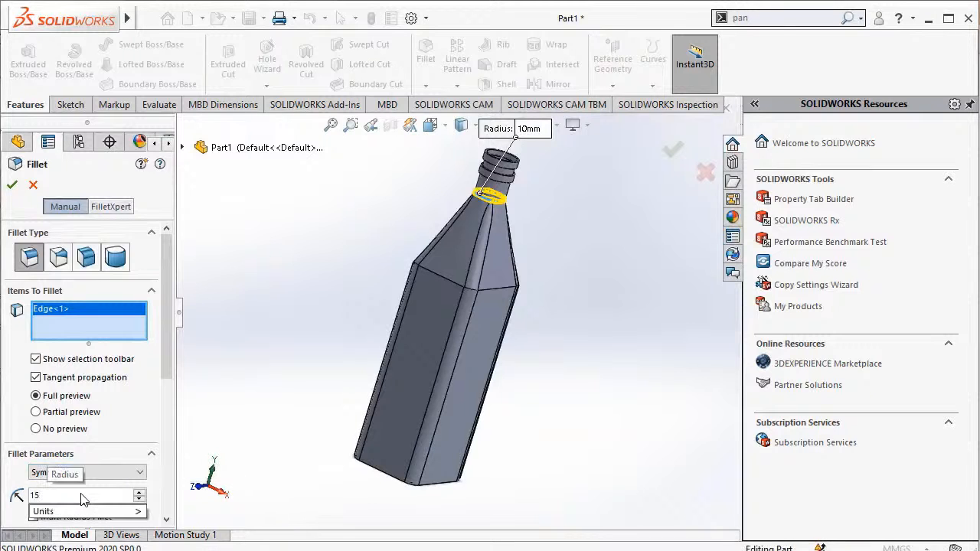
{"action": "key", "text": "Return"}
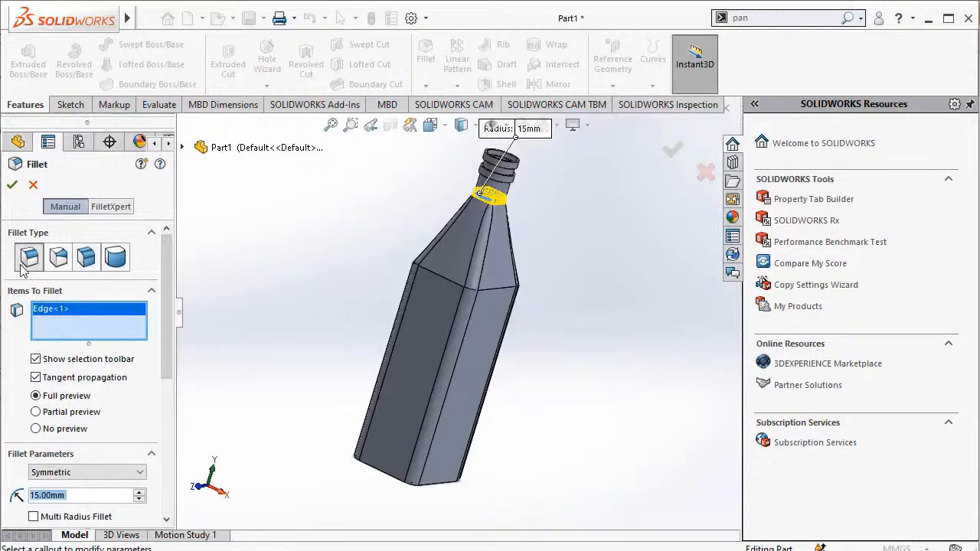
{"action": "left_click", "coordinate": [12, 191]}
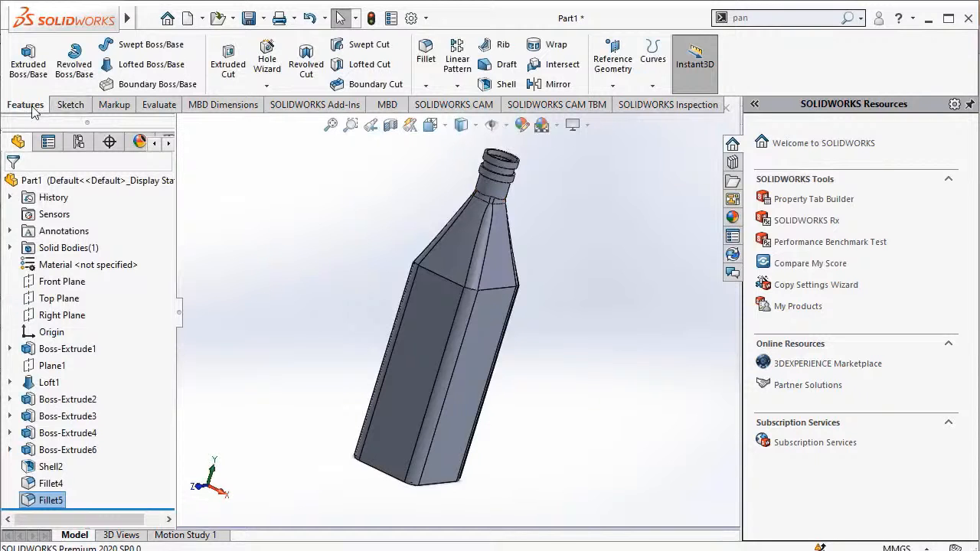
Start a fillet on the uppermost collar's face and four circular edges of the collars around the neck.
{"action": "left_click", "coordinate": [425, 64]}
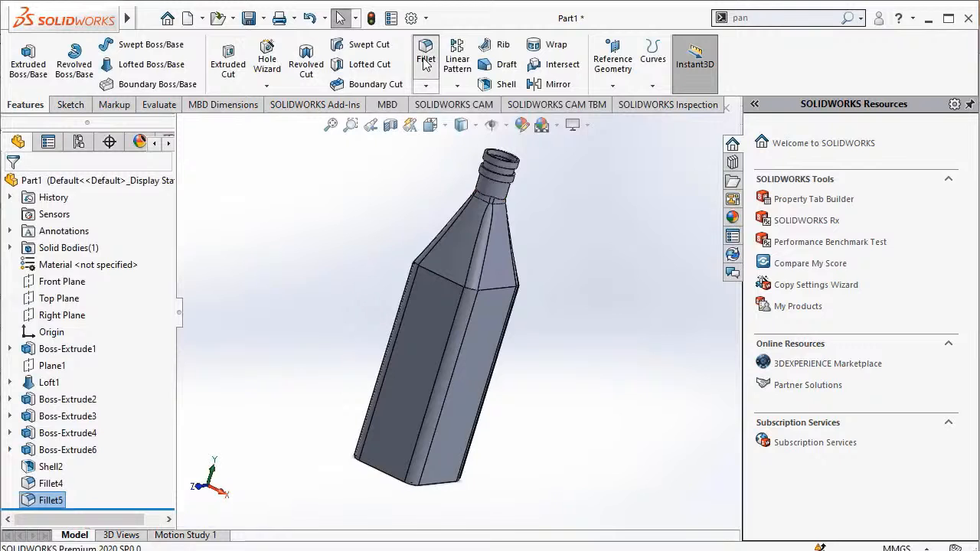
{"action": "left_click", "coordinate": [514, 168]}
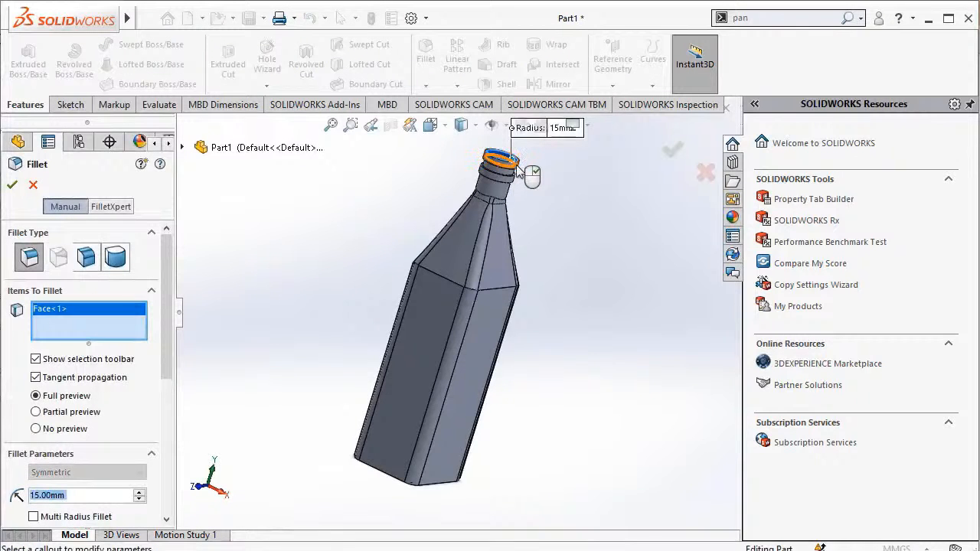
{"action": "left_click", "coordinate": [511, 173]}
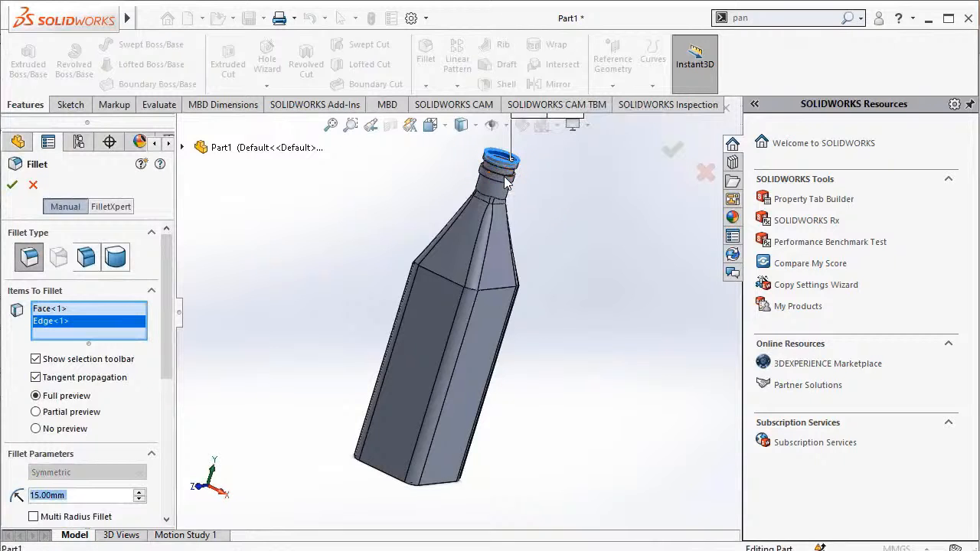
{"action": "left_click", "coordinate": [505, 185]}
{"action": "left_click", "coordinate": [505, 175]}
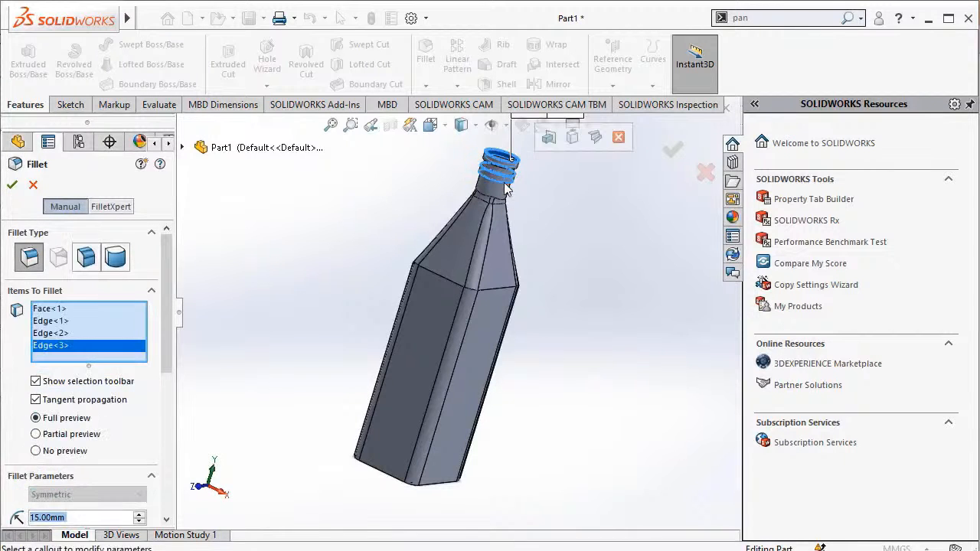
{"action": "left_click", "coordinate": [507, 178]}
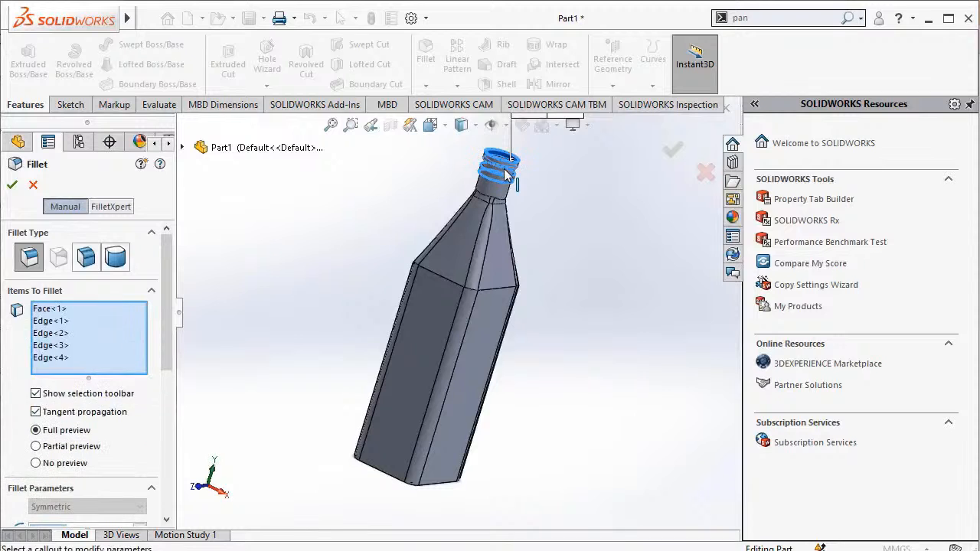
Add the circular edges inside the bottle's mouth to the fillet, set its radius to 1 mm and apply it.
{"action": "left_click", "coordinate": [816, 17]}
{"action": "type", "text": "rotate"}
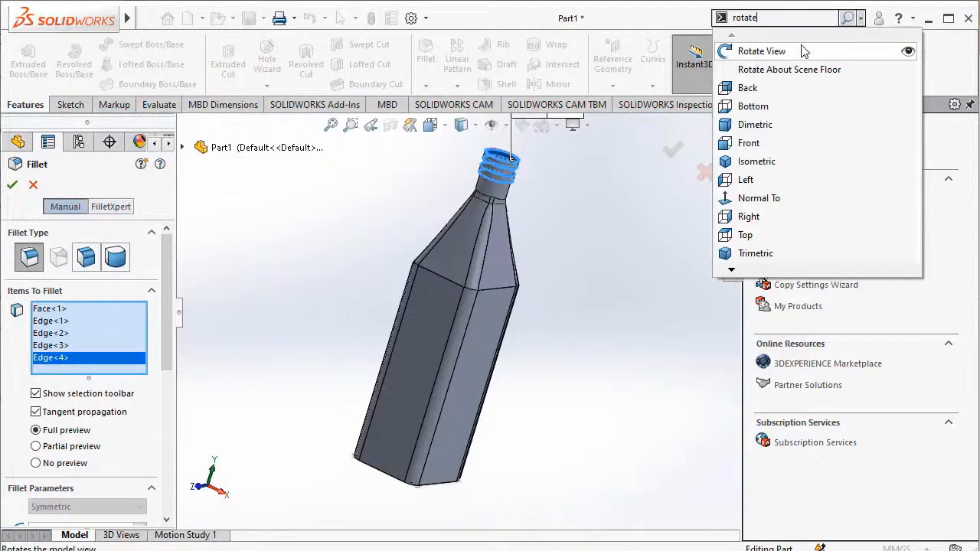
{"action": "left_click", "coordinate": [761, 51]}
{"action": "left_click_drag", "start_coordinate": [588, 183], "coordinate": [563, 227]}
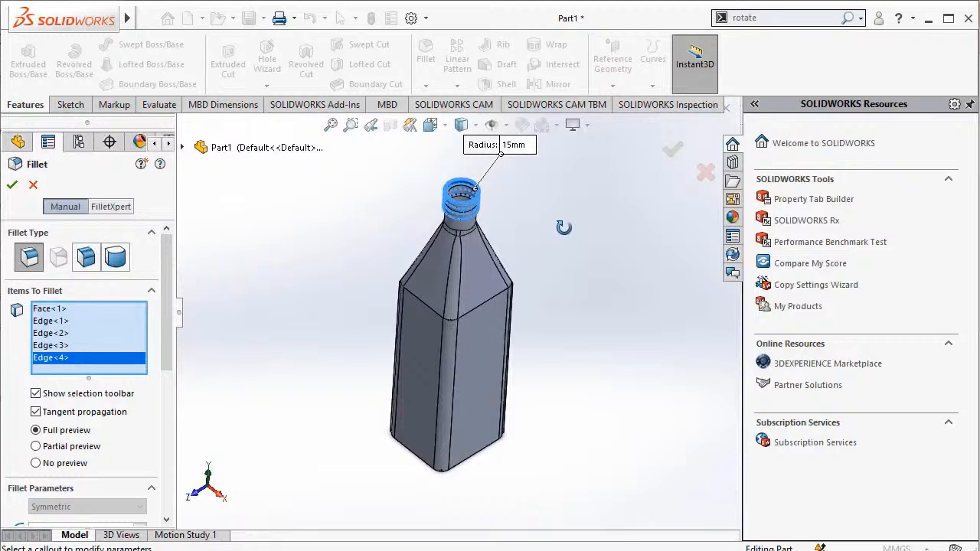
{"action": "left_click", "coordinate": [460, 195]}
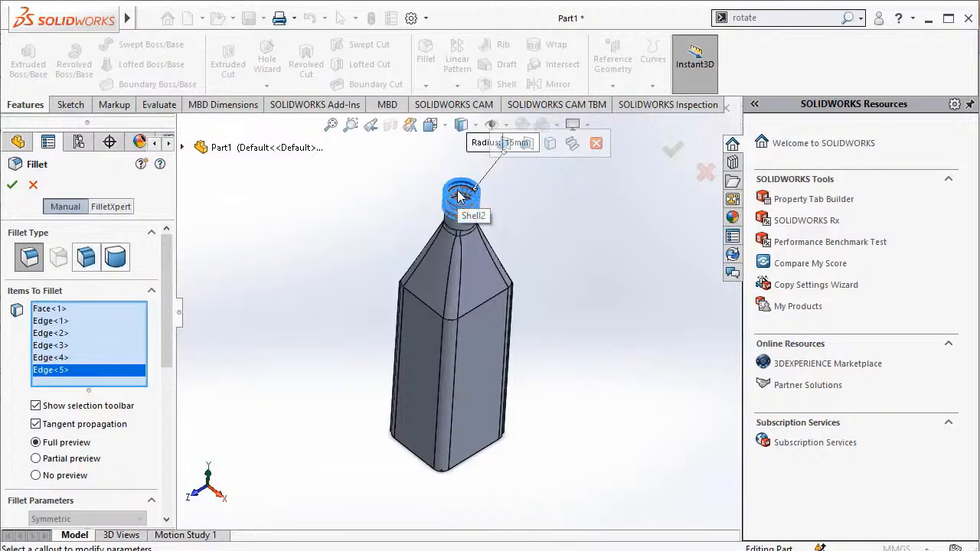
{"action": "left_click", "coordinate": [458, 194]}
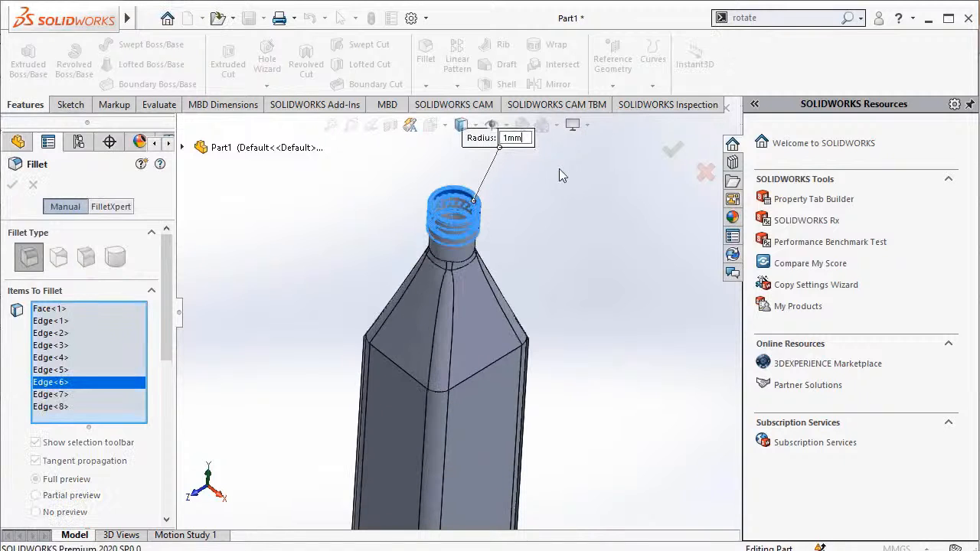
{"action": "key", "text": "Return"}
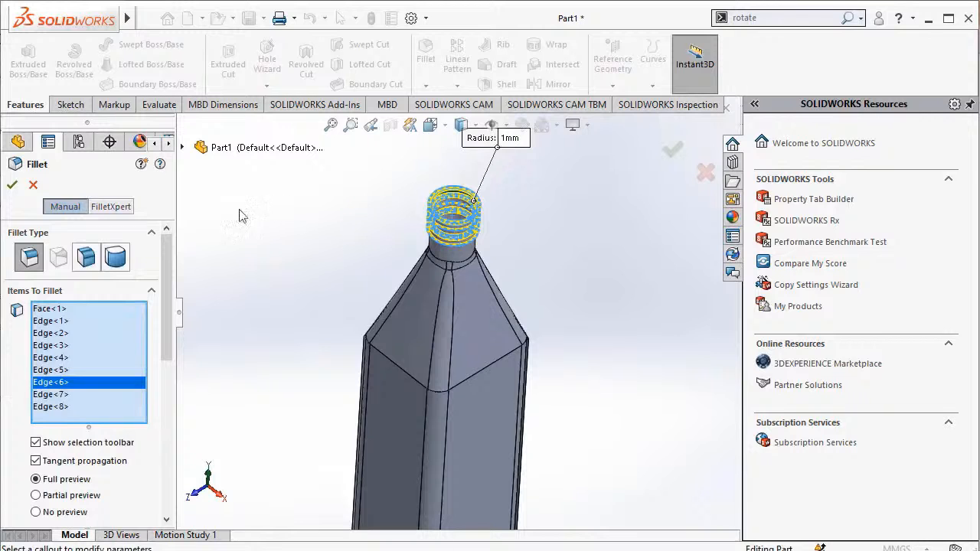
{"action": "left_click", "coordinate": [12, 185]}
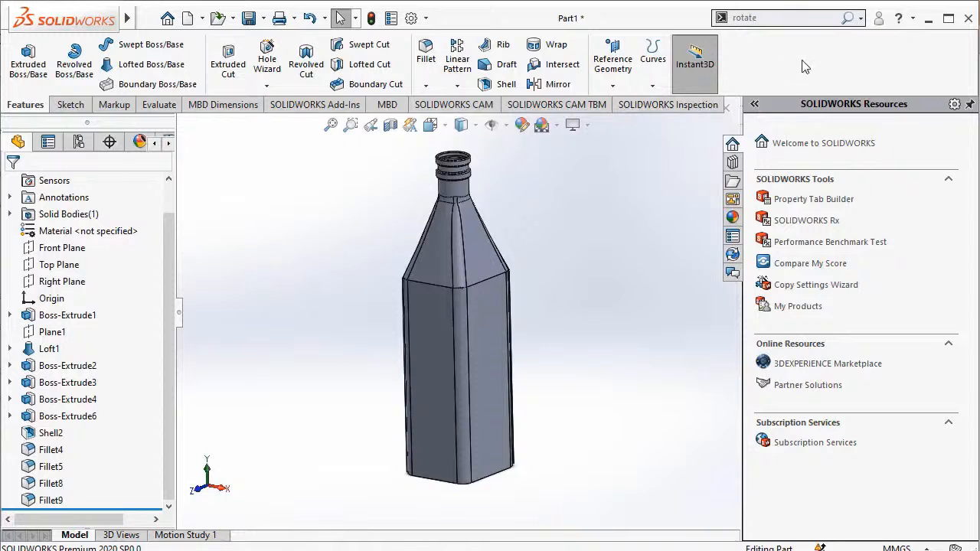
Sketch a center rectangle about 96 by 114 mm on the bottle's inner bottom face, centred on the origin.
{"action": "left_click", "coordinate": [848, 19]}
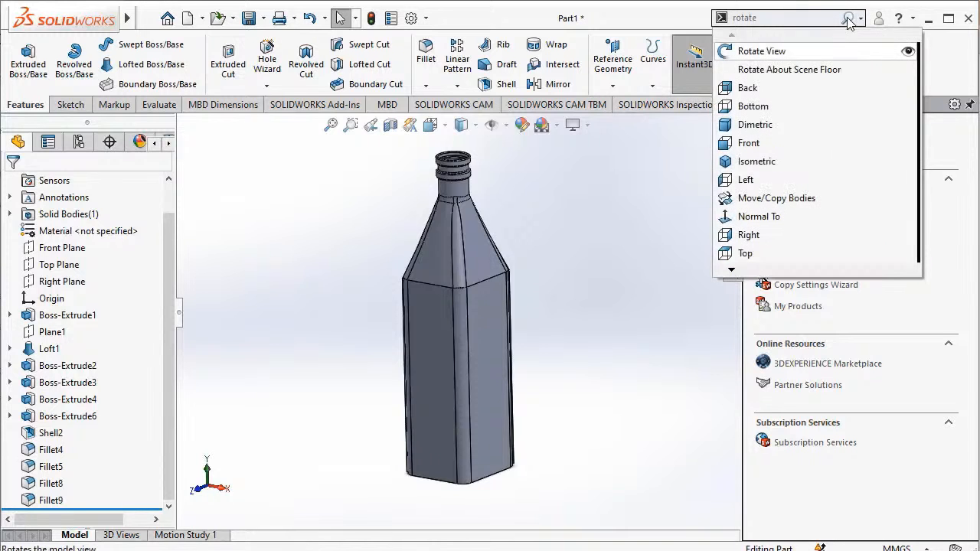
{"action": "left_click", "coordinate": [792, 52]}
{"action": "left_click_drag", "start_coordinate": [550, 221], "coordinate": [449, 396]}
{"action": "key", "text": "Escape"}
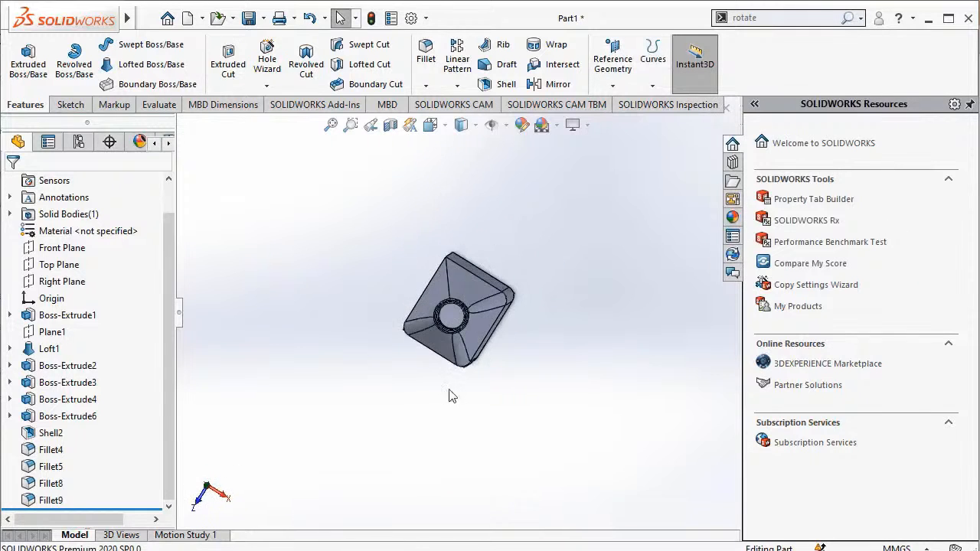
{"action": "left_click", "coordinate": [453, 326]}
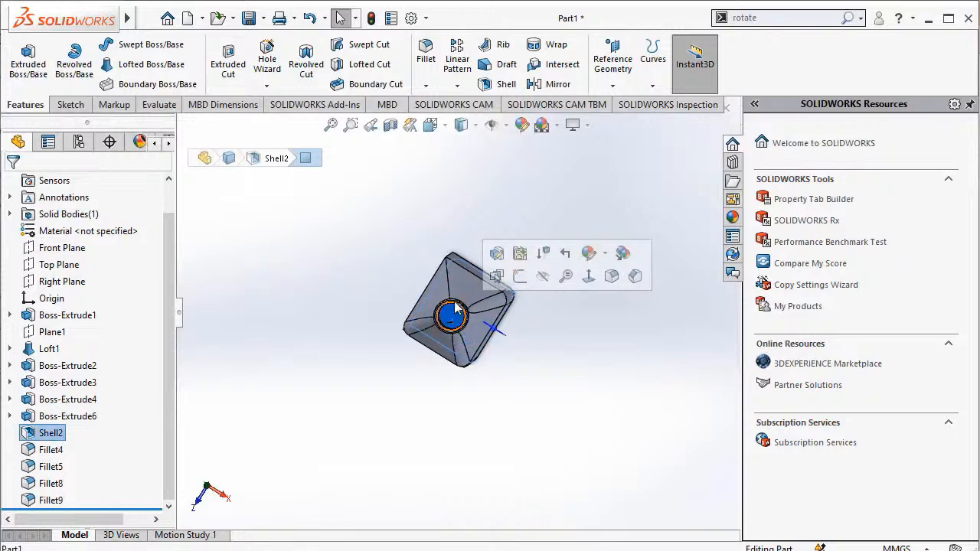
{"action": "left_click", "coordinate": [519, 277]}
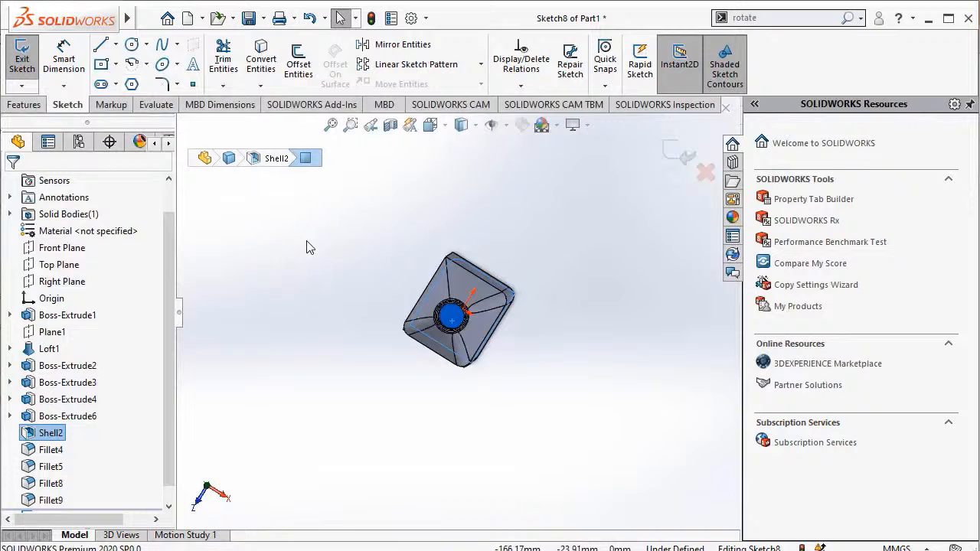
{"action": "left_click", "coordinate": [104, 67]}
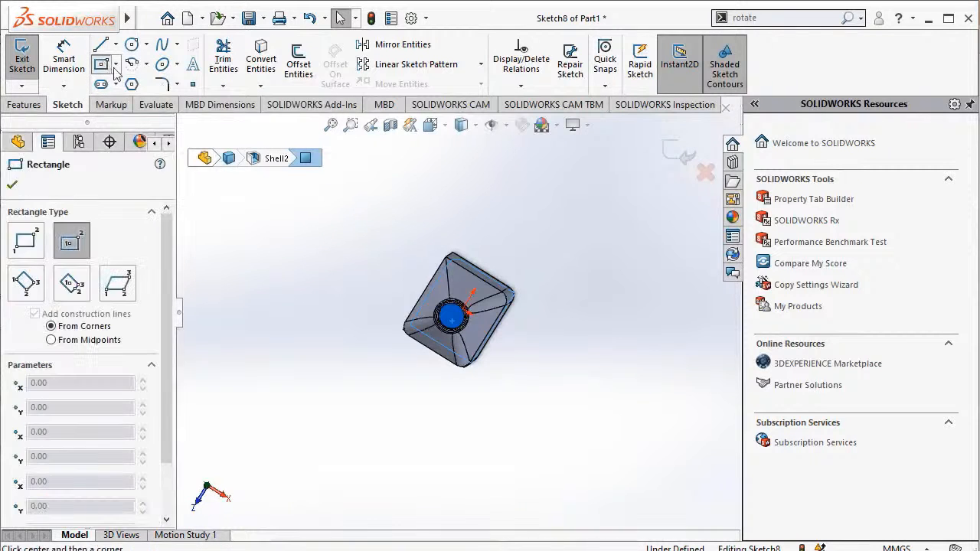
{"action": "left_click", "coordinate": [466, 315]}
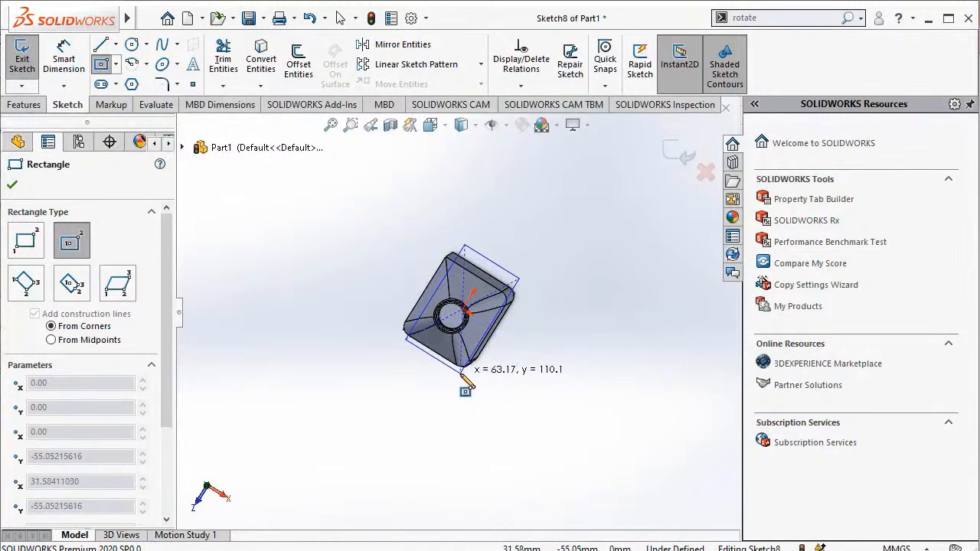
{"action": "left_click", "coordinate": [475, 385]}
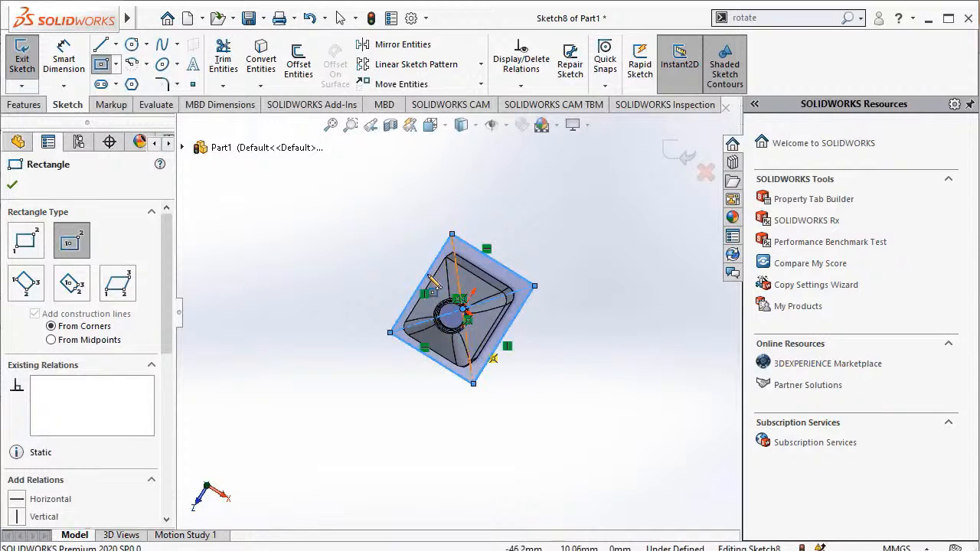
Dimension the rectangle's horizontal side to 70 mm and its vertical side to 65 mm, and exit the sketch.
{"action": "left_click", "coordinate": [80, 69]}
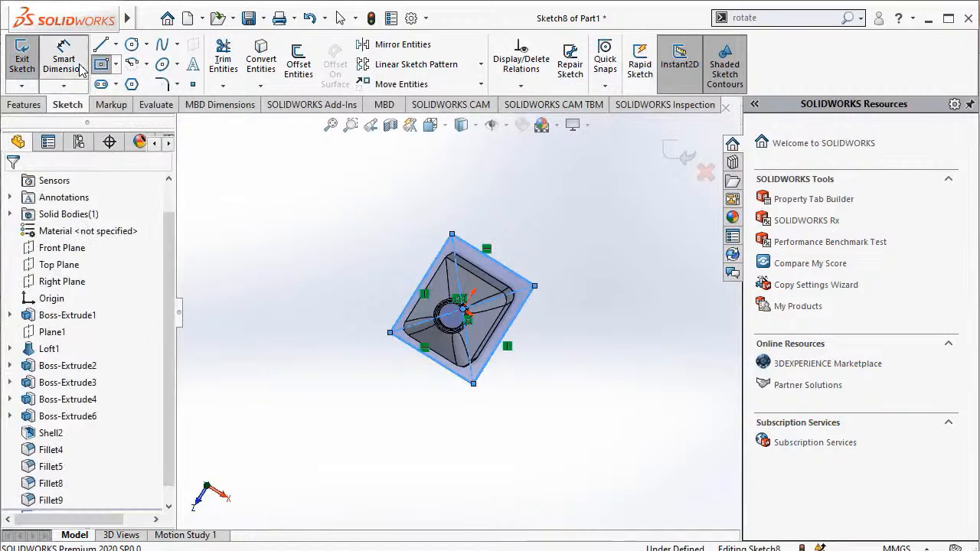
{"action": "left_click", "coordinate": [511, 273]}
{"action": "left_click", "coordinate": [521, 233]}
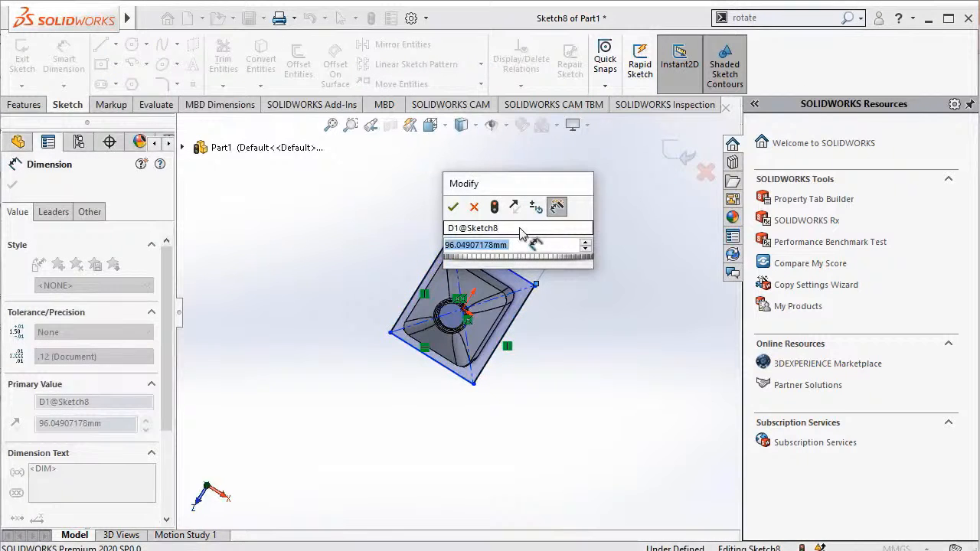
{"action": "type", "text": "70"}
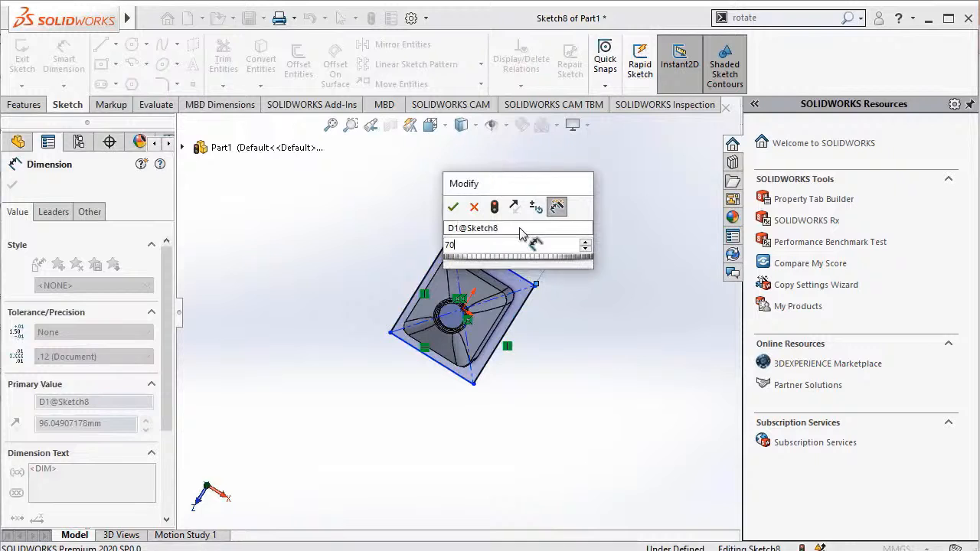
{"action": "key", "text": "Escape"}
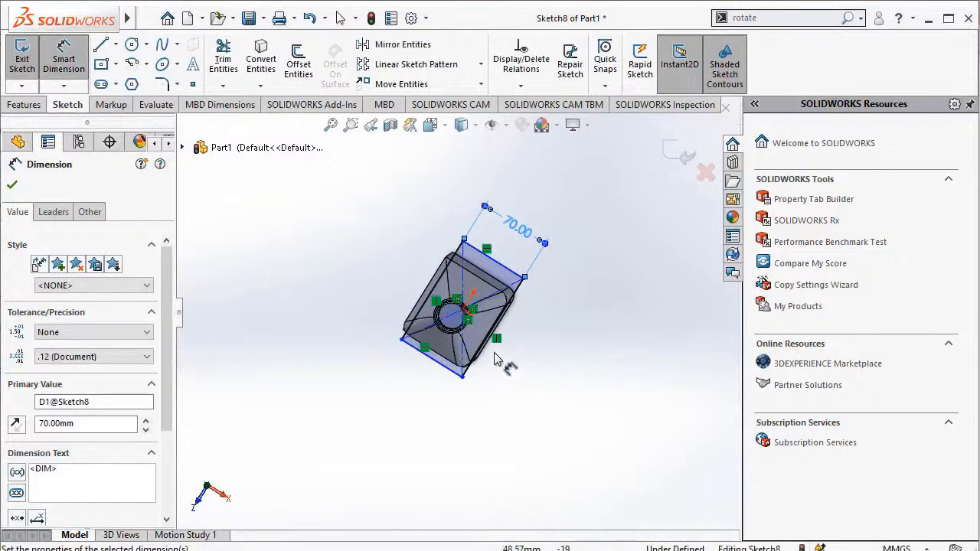
{"action": "left_click", "coordinate": [468, 371]}
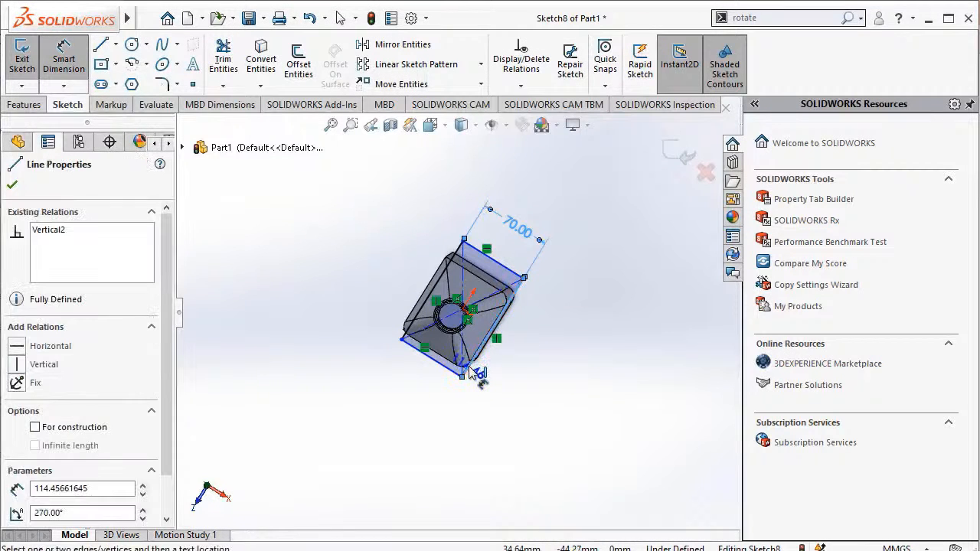
{"action": "left_click", "coordinate": [514, 362]}
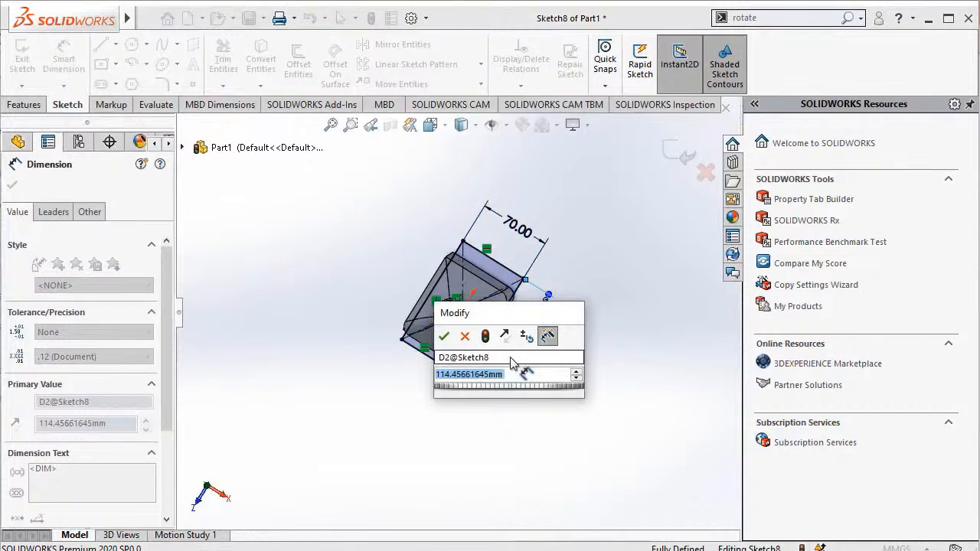
{"action": "type", "text": "65"}
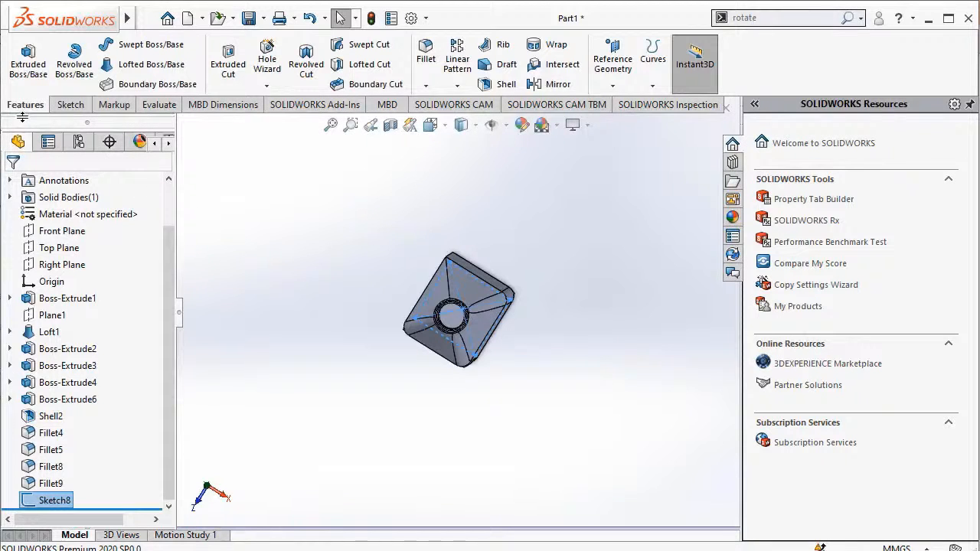
Extrude the rectangle from the inner bottom face as a 200 mm blind boss with the result merged.
{"action": "left_click", "coordinate": [33, 57]}
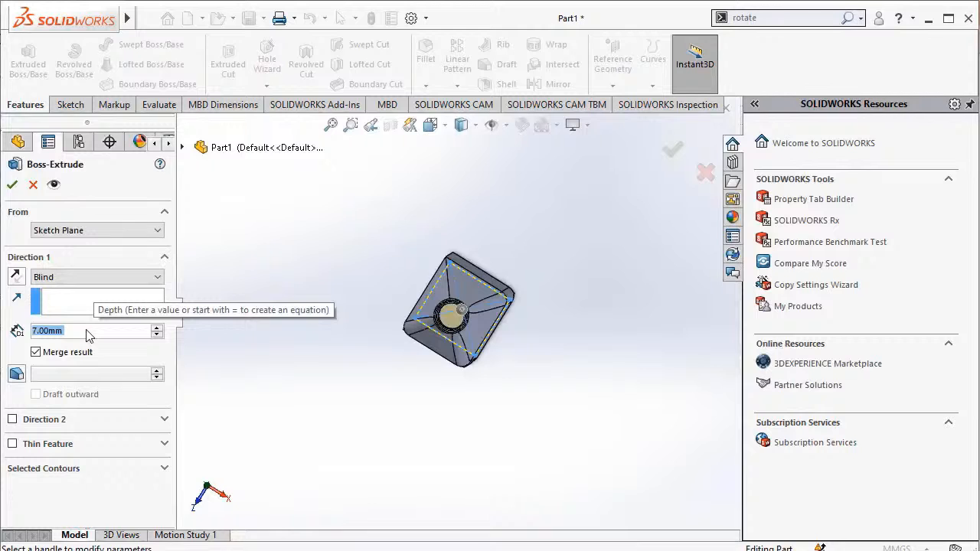
{"action": "type", "text": "200"}
{"action": "key", "text": "Return"}
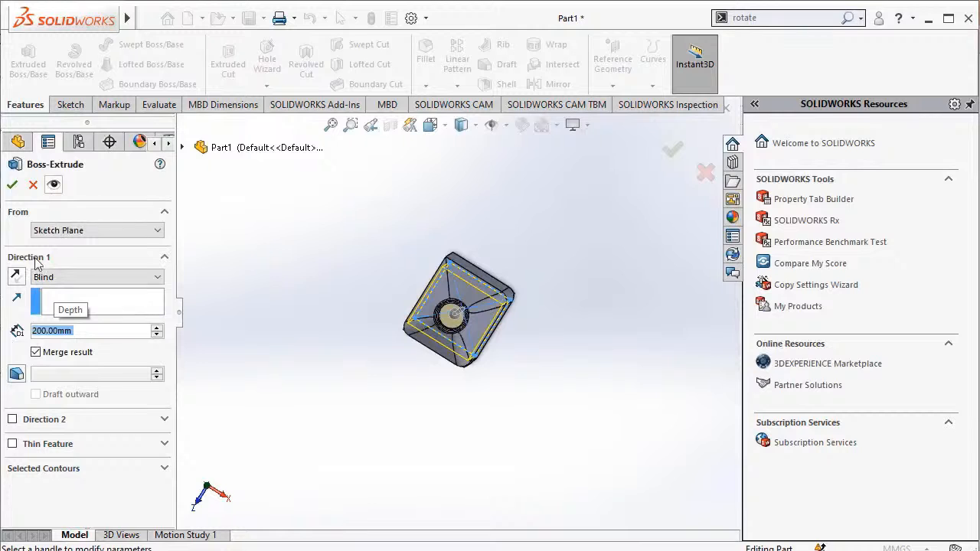
{"action": "left_click", "coordinate": [12, 185]}
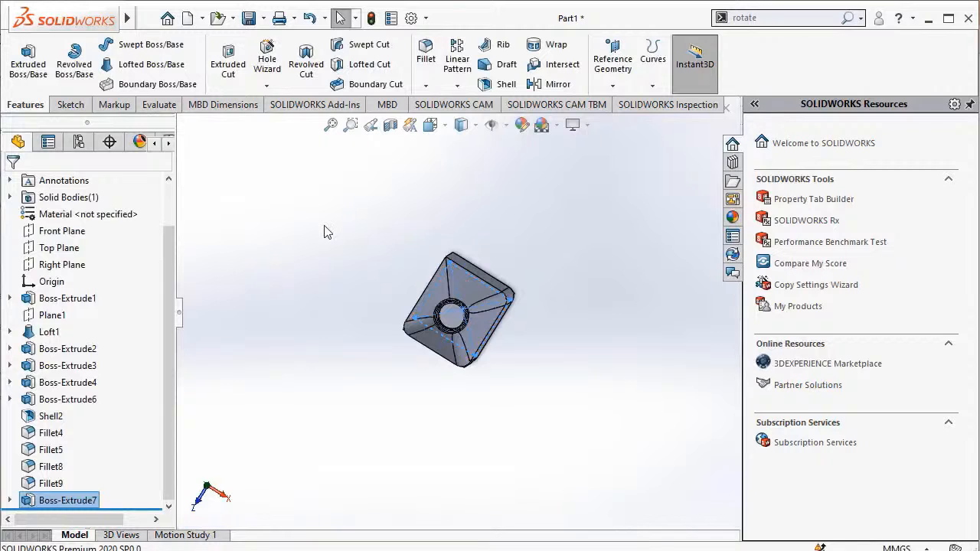
{"action": "left_click", "coordinate": [841, 22]}
{"action": "left_click", "coordinate": [818, 54]}
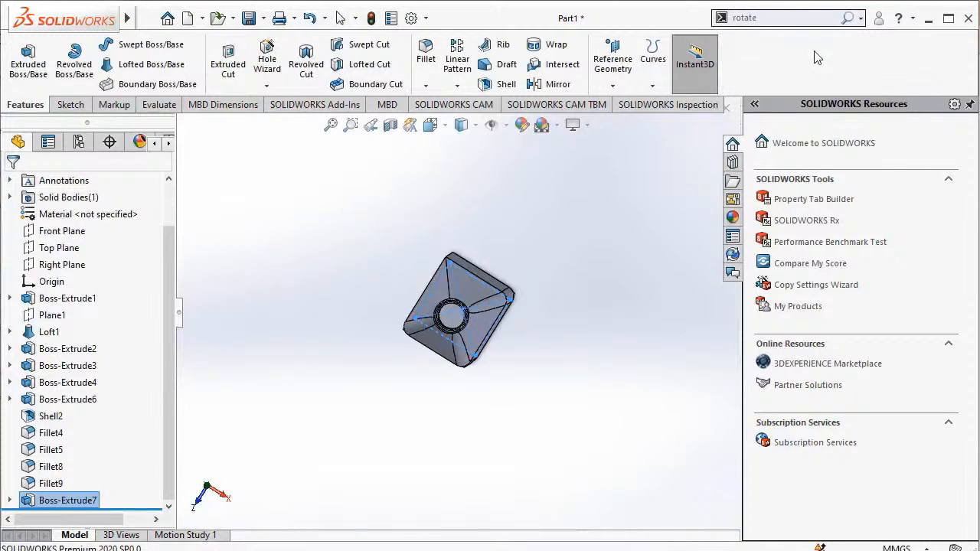
{"action": "left_click_drag", "start_coordinate": [500, 356], "coordinate": [507, 209]}
{"action": "left_click", "coordinate": [331, 124]}
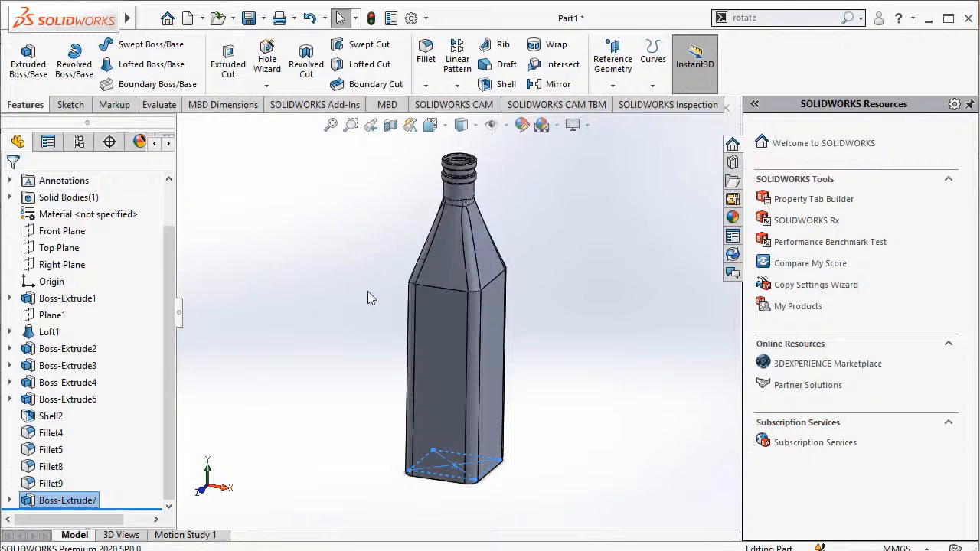
Save the part as "bottle glass" in the References folder as a SOLIDWORKS Part.
{"action": "mouse_move", "coordinate": [130, 18]}
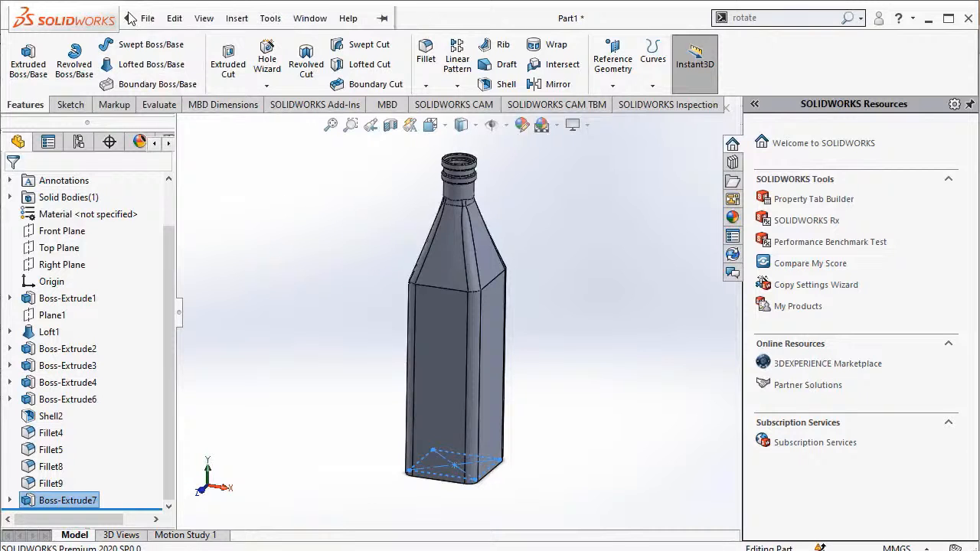
{"action": "left_click", "coordinate": [146, 17]}
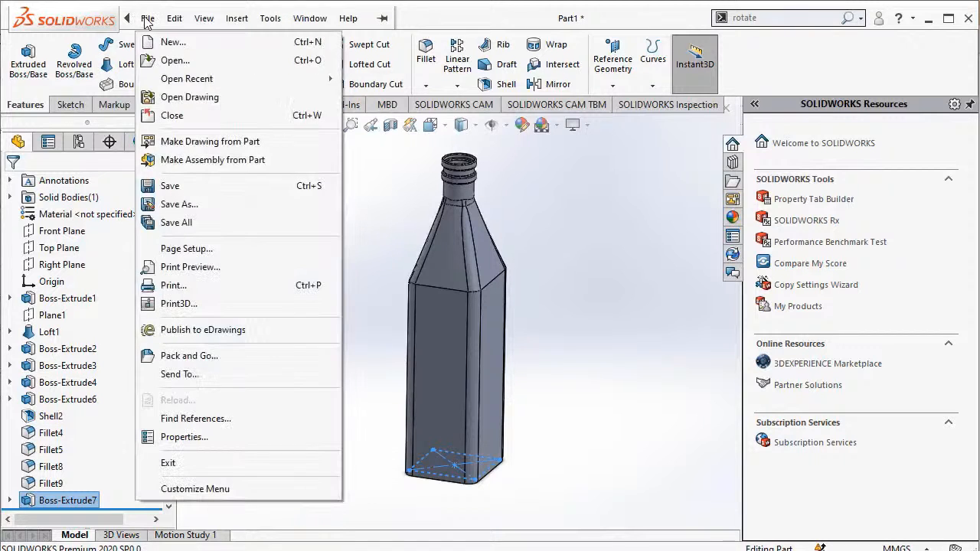
{"action": "left_click", "coordinate": [178, 191]}
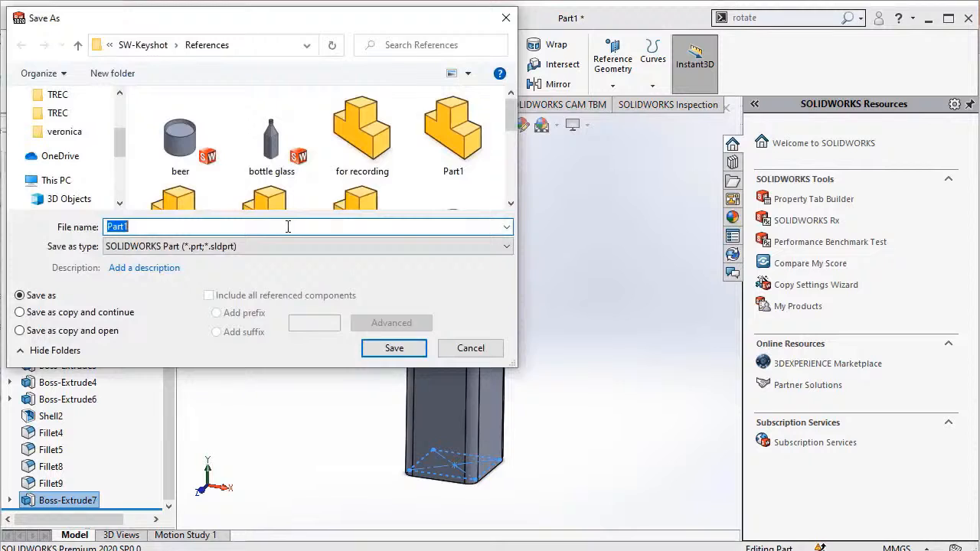
{"action": "key", "text": "BackSpace"}
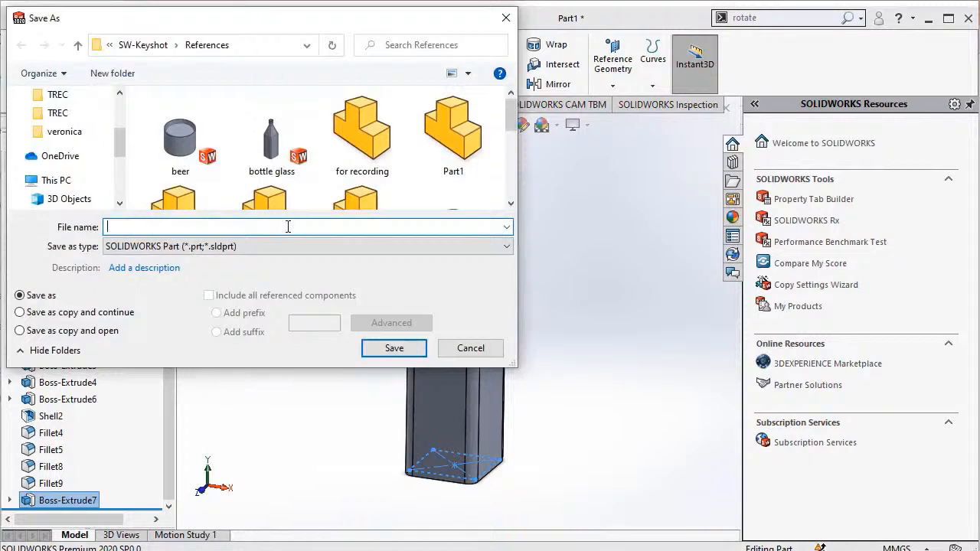
{"action": "type", "text": "bottle glass."}
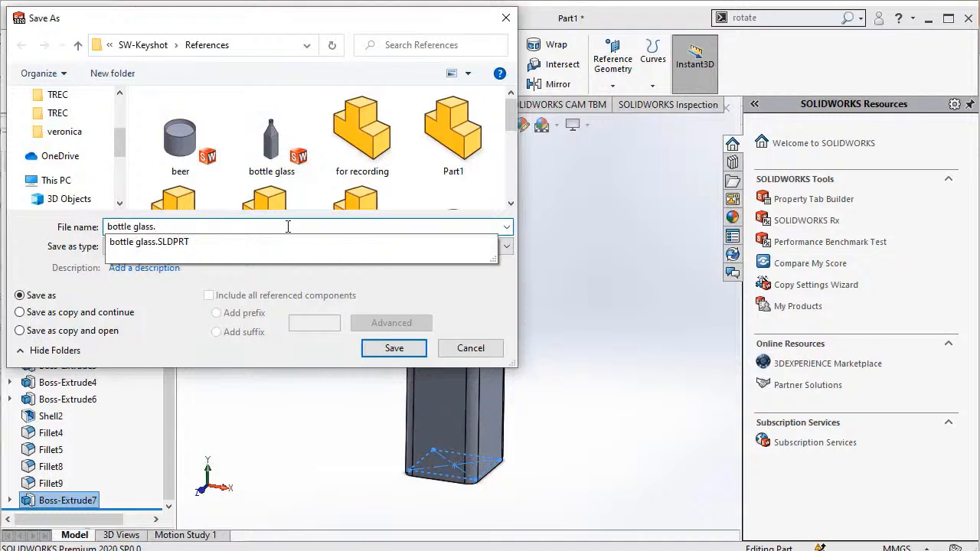
{"action": "left_click", "coordinate": [401, 352]}
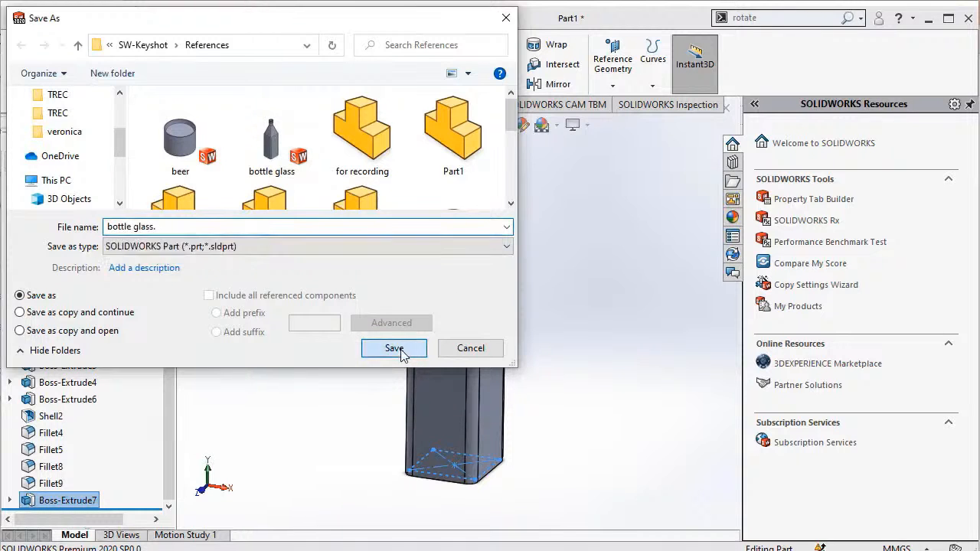
{"action": "left_click", "coordinate": [400, 350]}
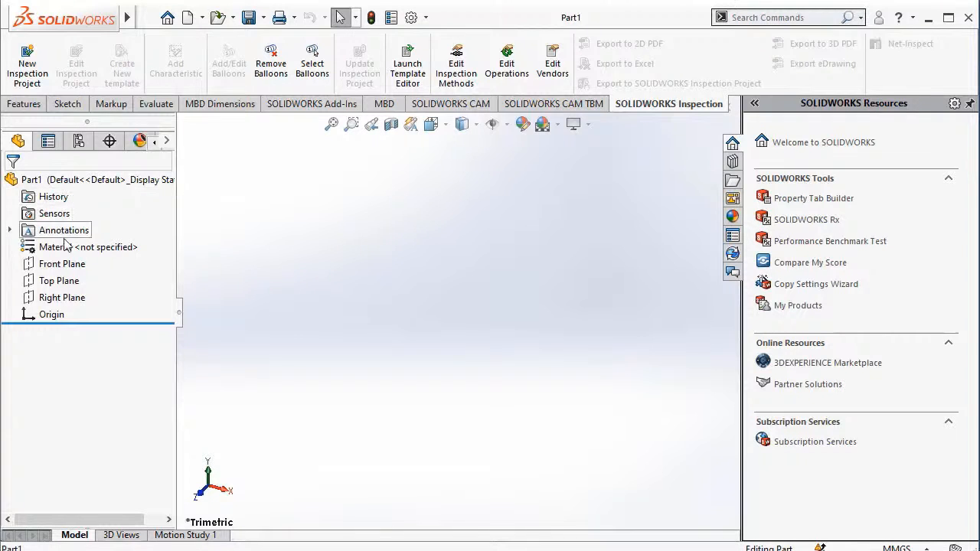
Sketch a closed L-shaped line profile on the Right Plane from the origin, about 60 mm wide and 59 mm tall.
{"action": "left_click", "coordinate": [69, 302]}
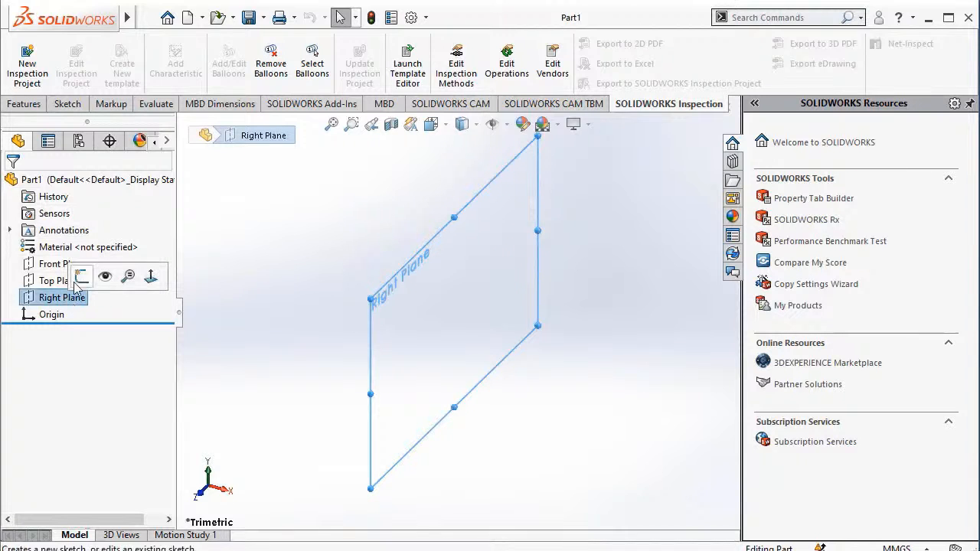
{"action": "left_click", "coordinate": [81, 276]}
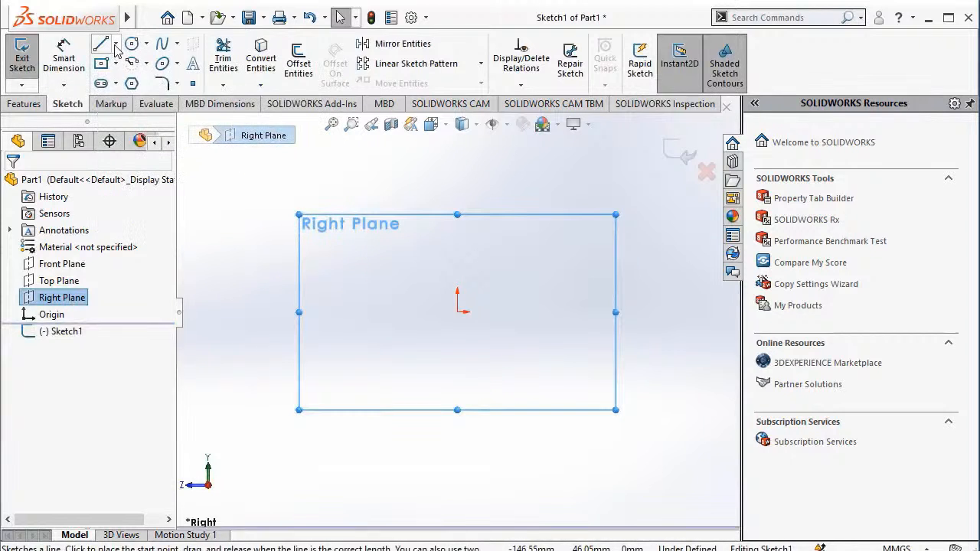
{"action": "left_click", "coordinate": [116, 46]}
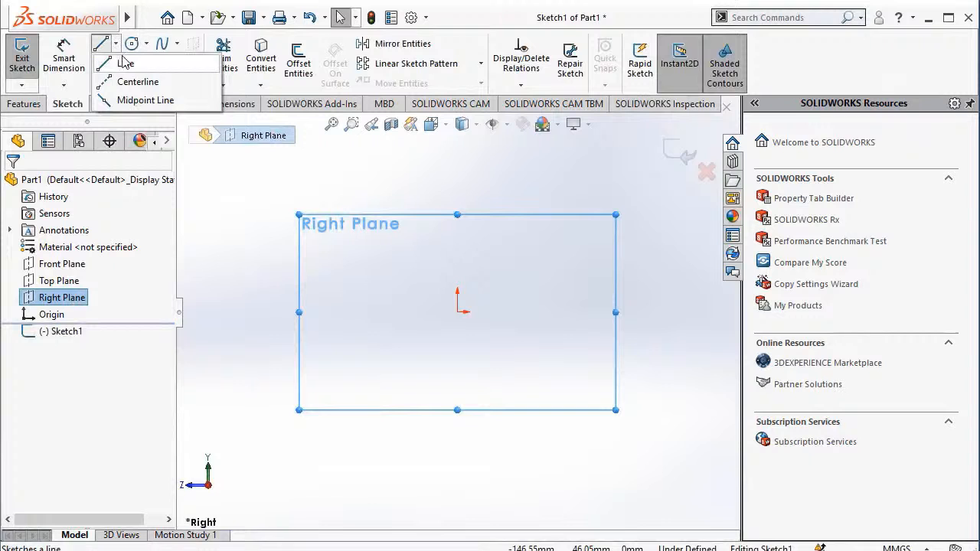
{"action": "left_click", "coordinate": [126, 65]}
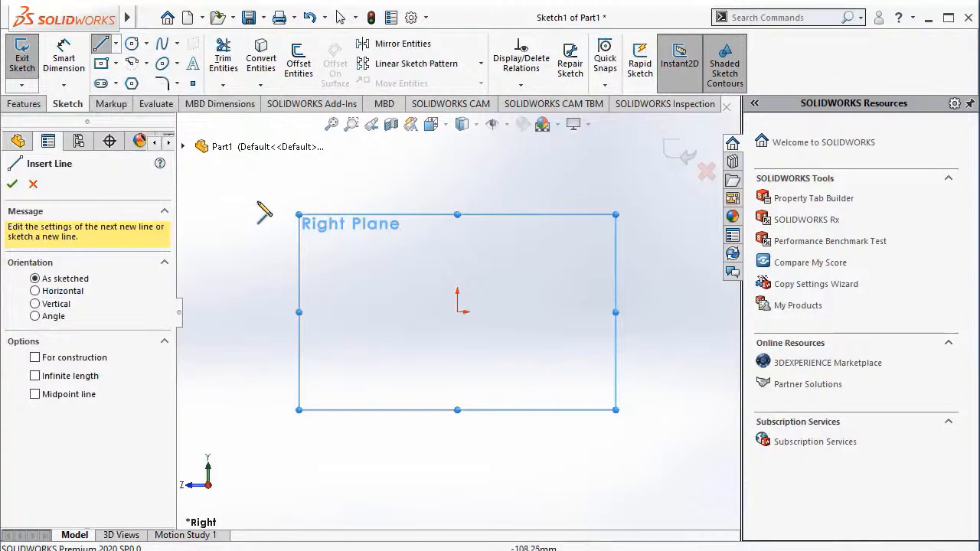
{"action": "left_click", "coordinate": [457, 311]}
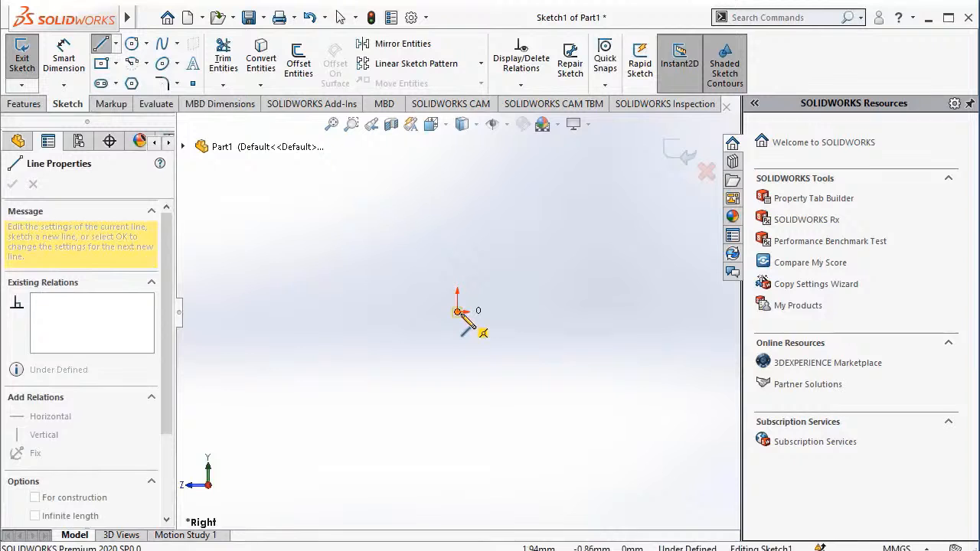
{"action": "left_click", "coordinate": [352, 312]}
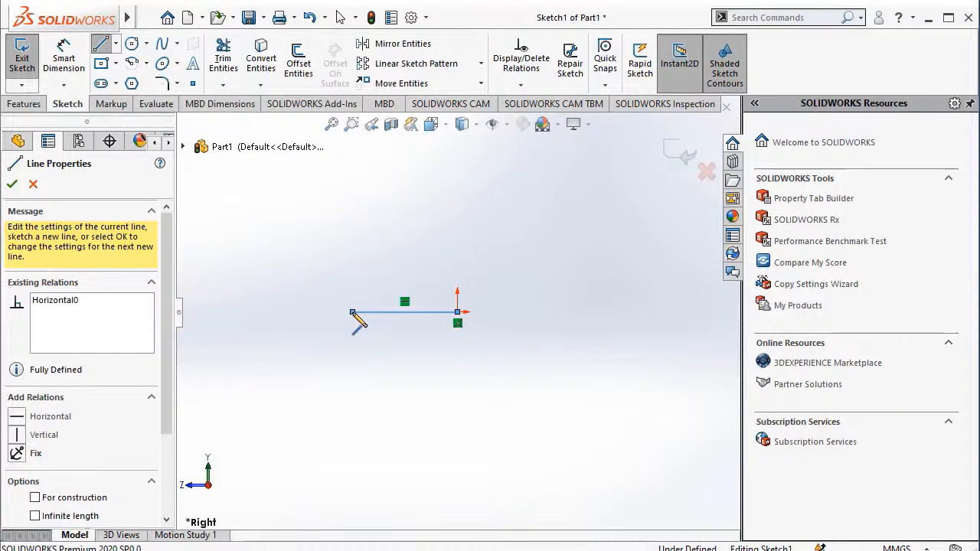
{"action": "left_click", "coordinate": [352, 206]}
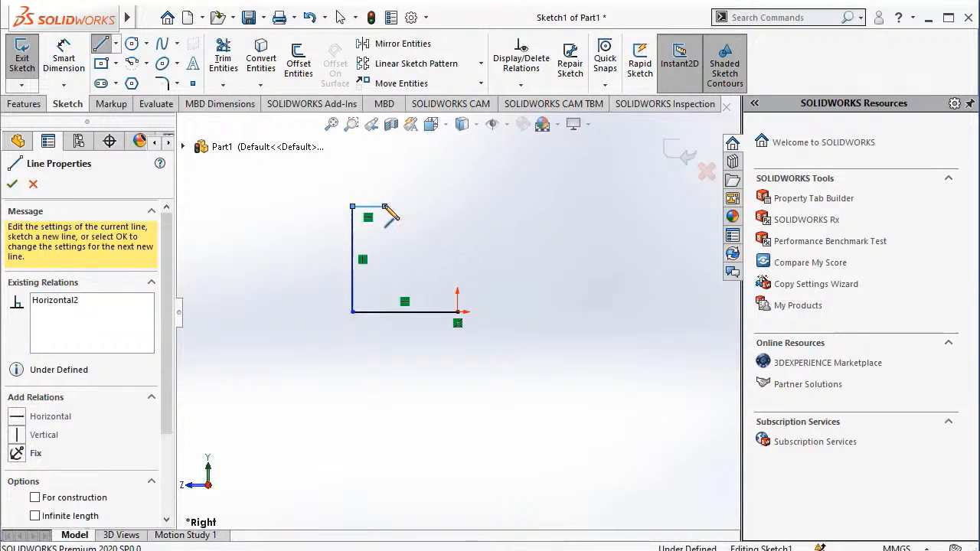
{"action": "left_click", "coordinate": [384, 207]}
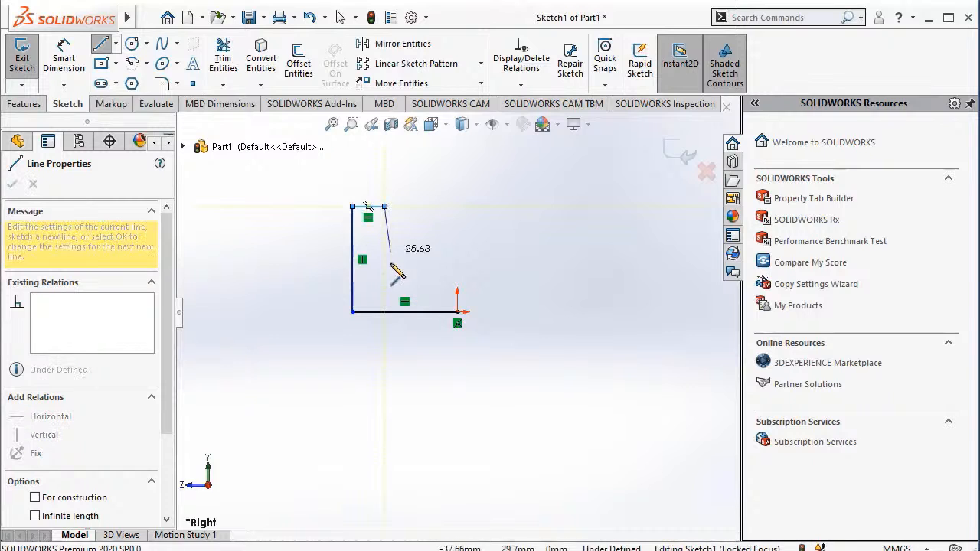
{"action": "left_click", "coordinate": [384, 286]}
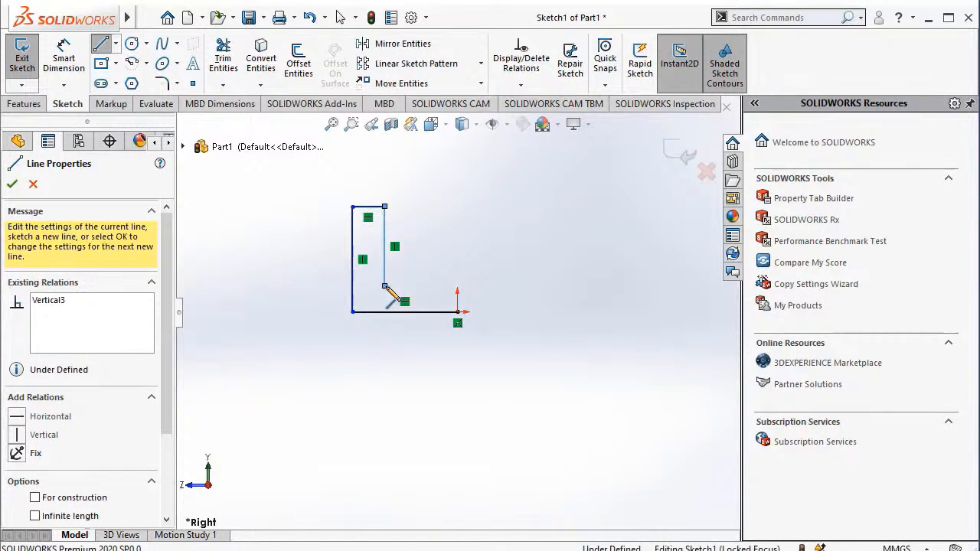
{"action": "left_click", "coordinate": [458, 286]}
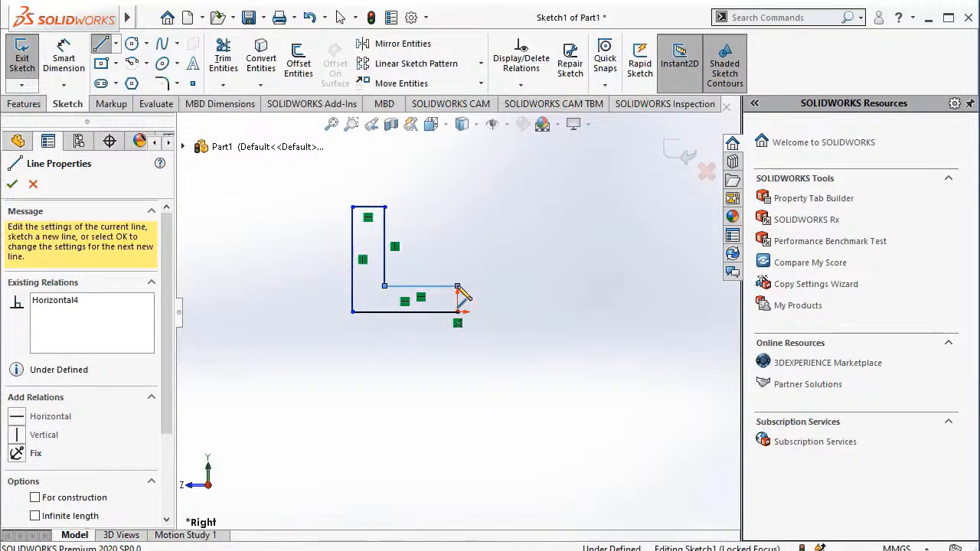
{"action": "left_click", "coordinate": [457, 312]}
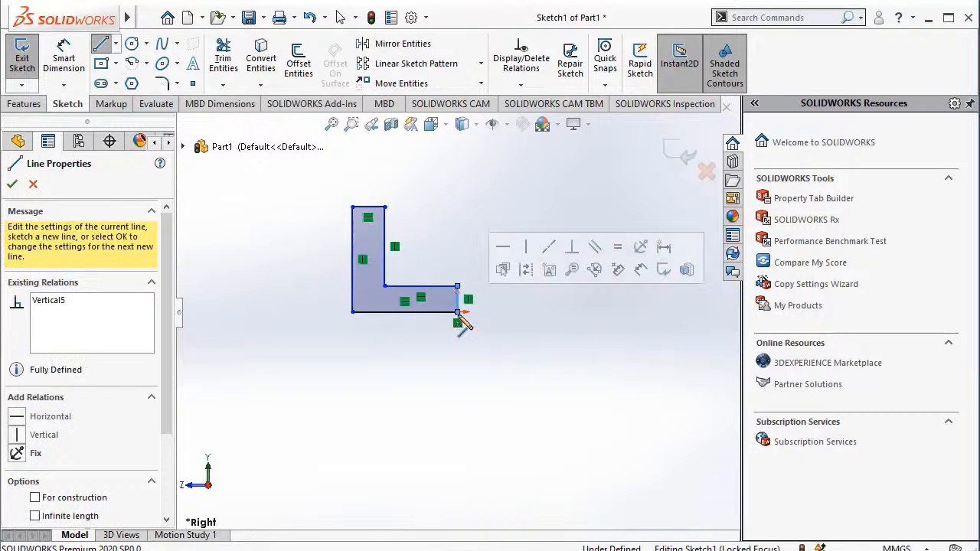
{"action": "key", "text": "Escape"}
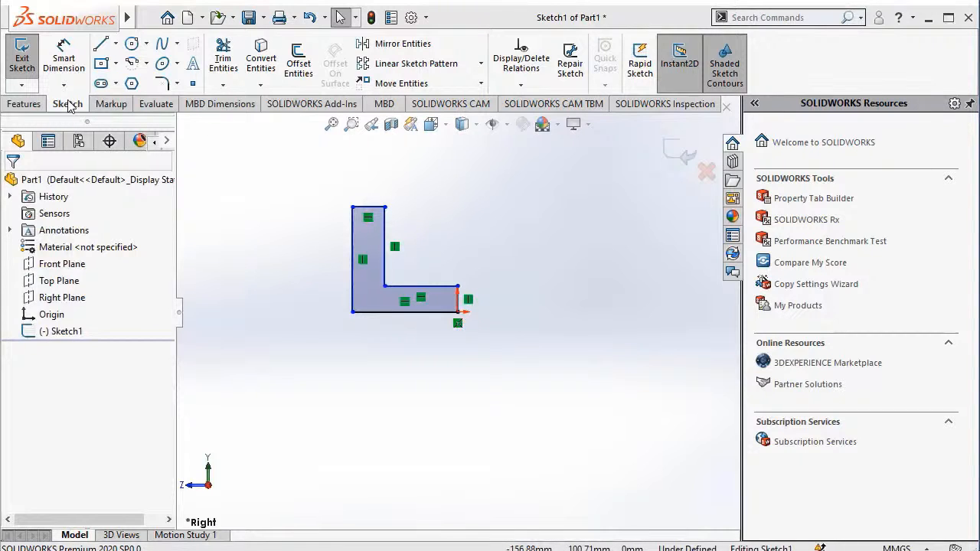
Dimension the profile's outer vertical side to 60 mm.
{"action": "left_click", "coordinate": [55, 68]}
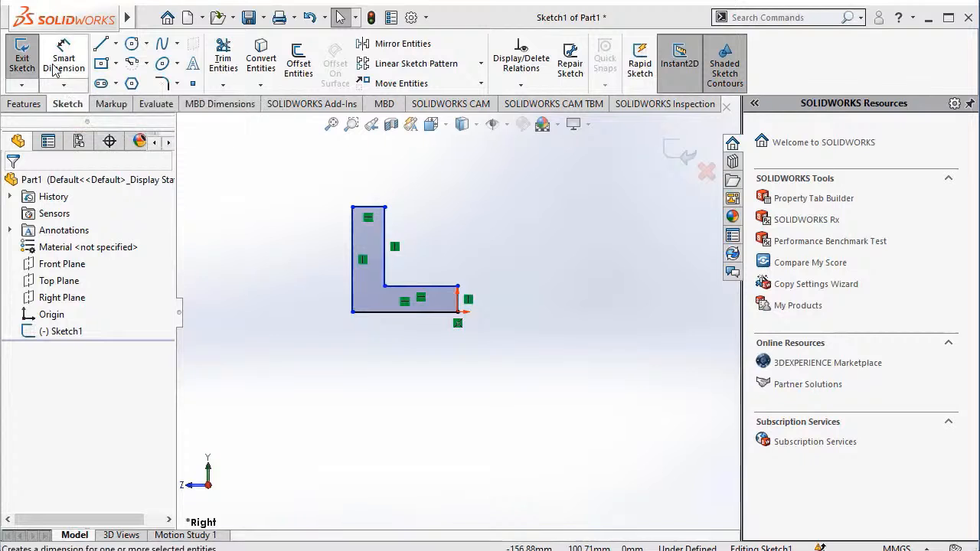
{"action": "left_click", "coordinate": [353, 257]}
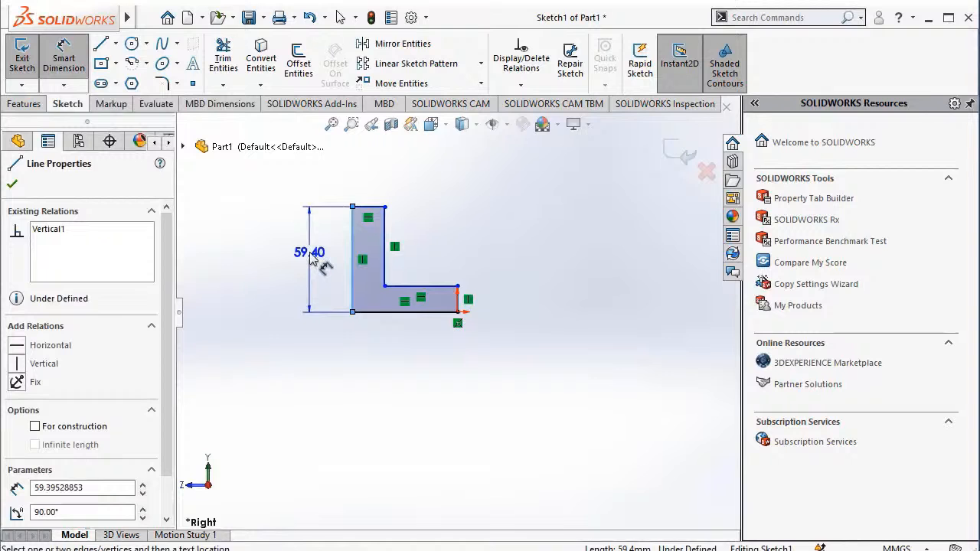
{"action": "left_click", "coordinate": [310, 260]}
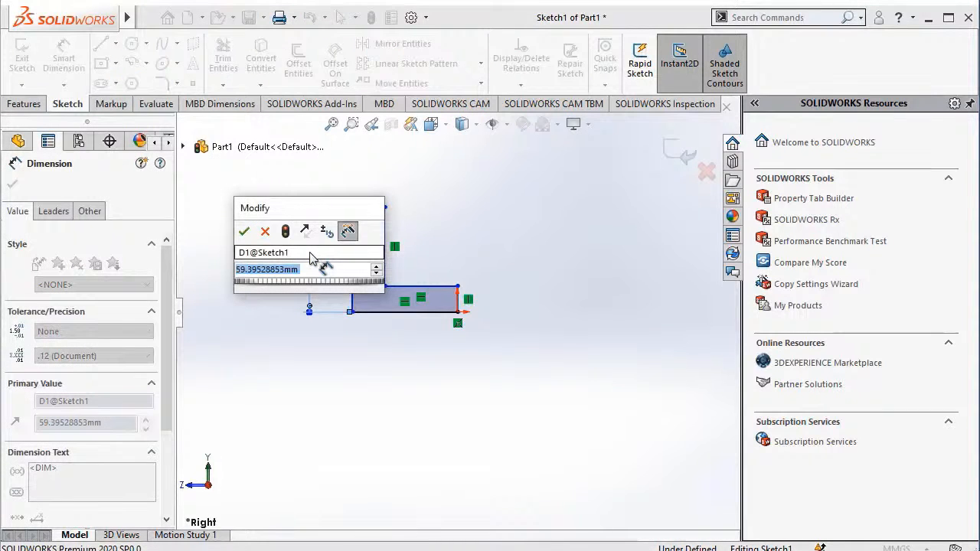
{"action": "type", "text": "60"}
{"action": "key", "text": "Return"}
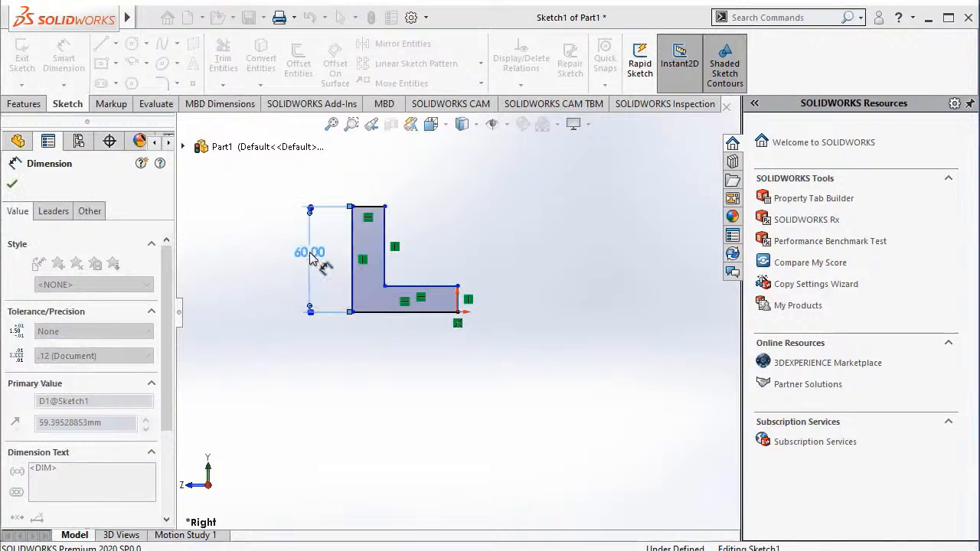
{"action": "left_click", "coordinate": [234, 228]}
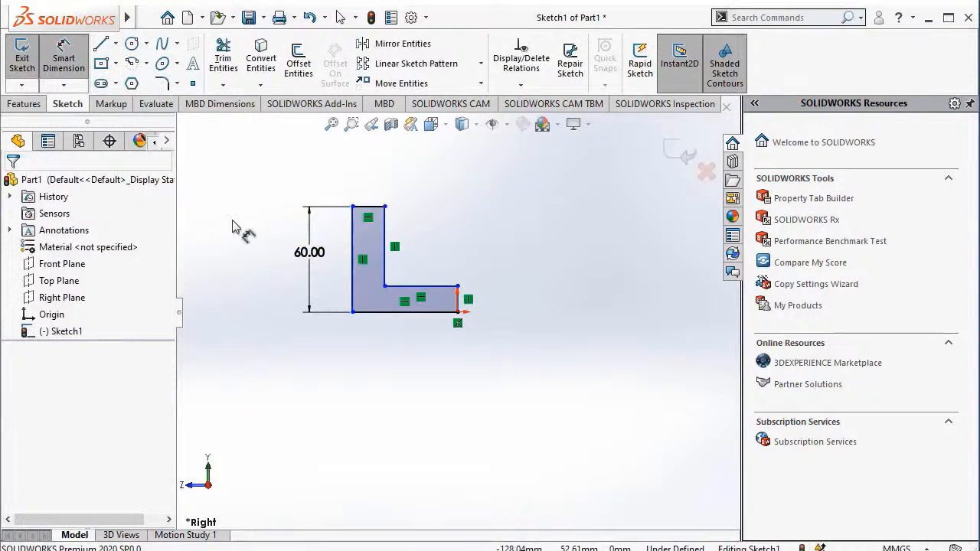
Dimension the profile's inner horizontal edge to 38 mm and its bottom edge to 40 mm.
{"action": "left_click", "coordinate": [411, 286]}
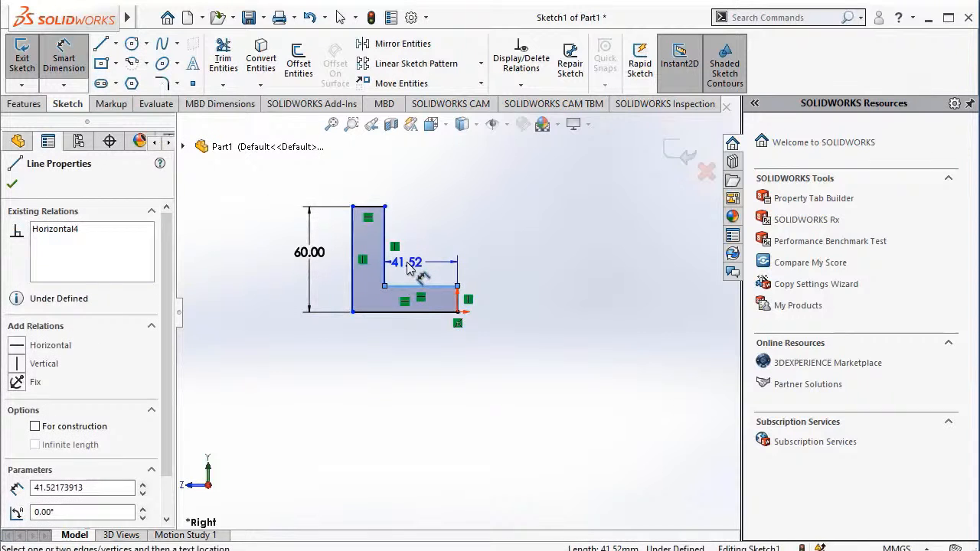
{"action": "left_click", "coordinate": [408, 264]}
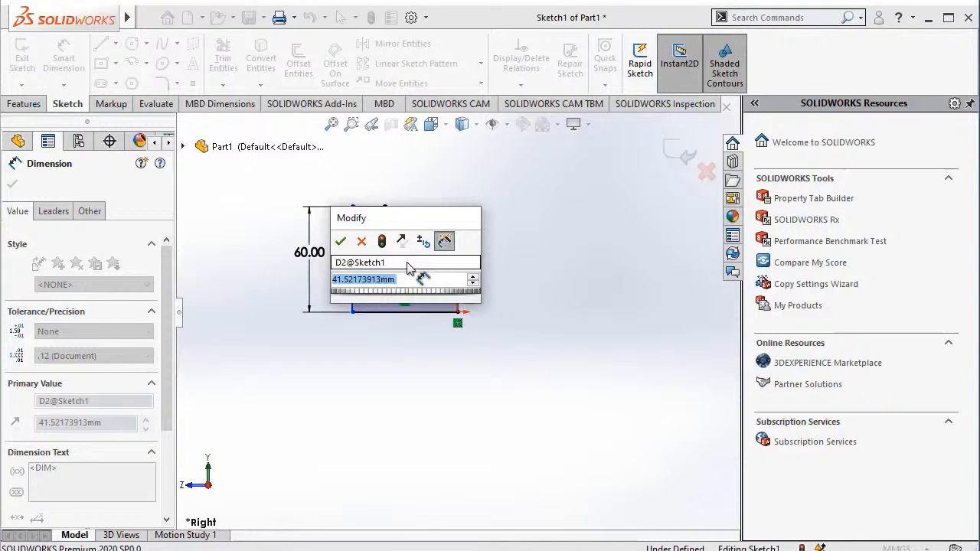
{"action": "type", "text": "38"}
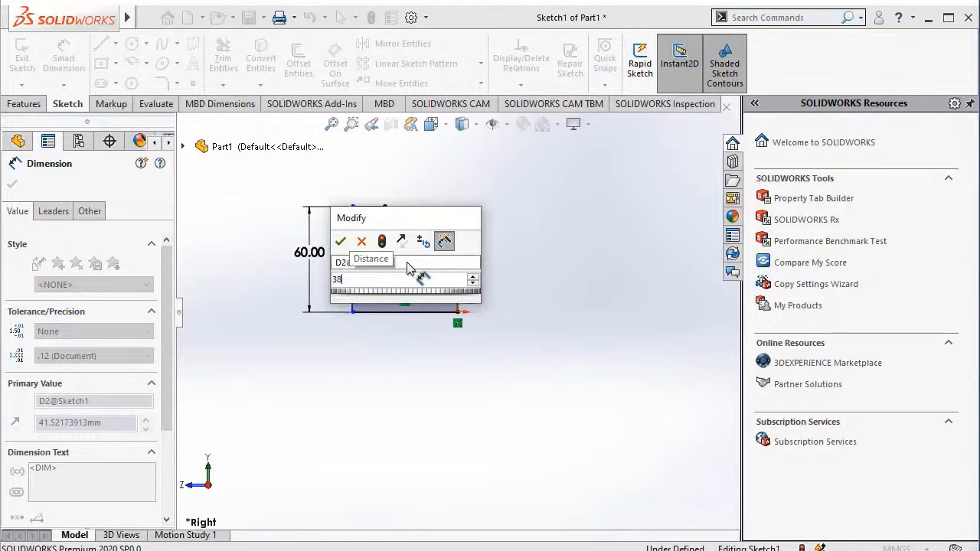
{"action": "key", "text": "Return"}
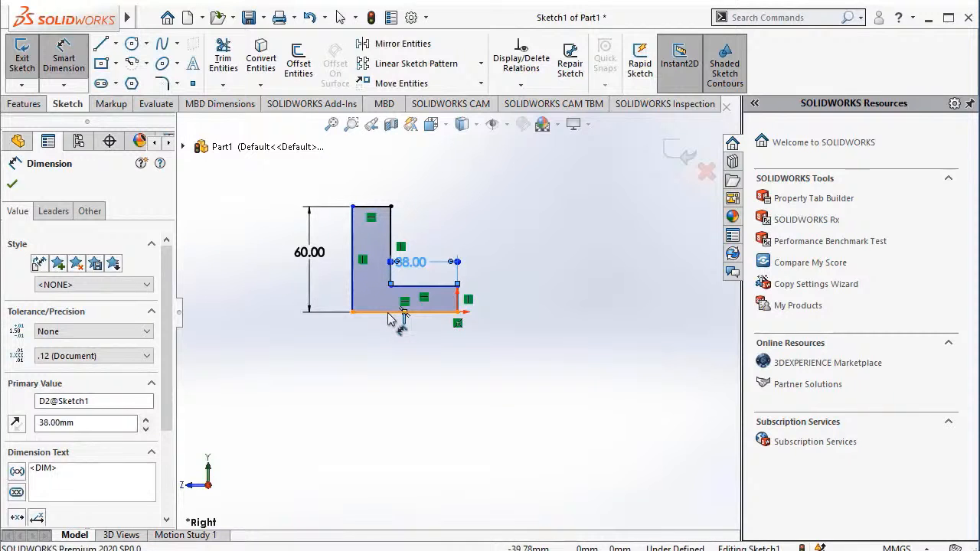
{"action": "left_click", "coordinate": [390, 318]}
{"action": "left_click", "coordinate": [399, 348]}
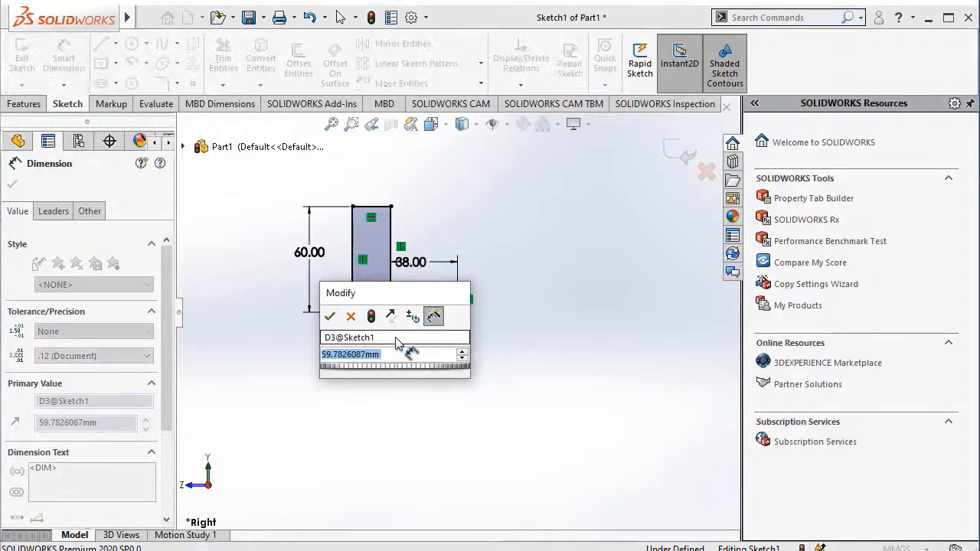
{"action": "type", "text": "40"}
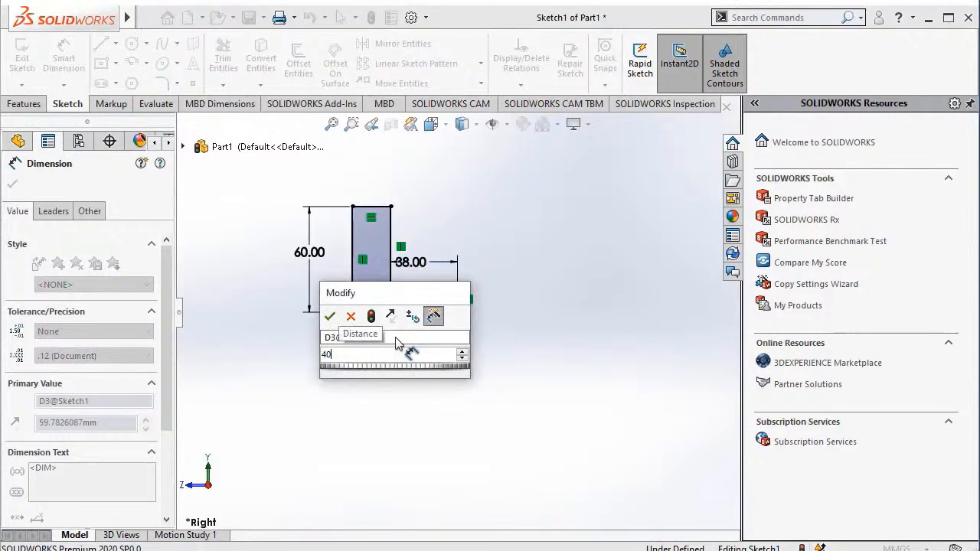
{"action": "key", "text": "Return"}
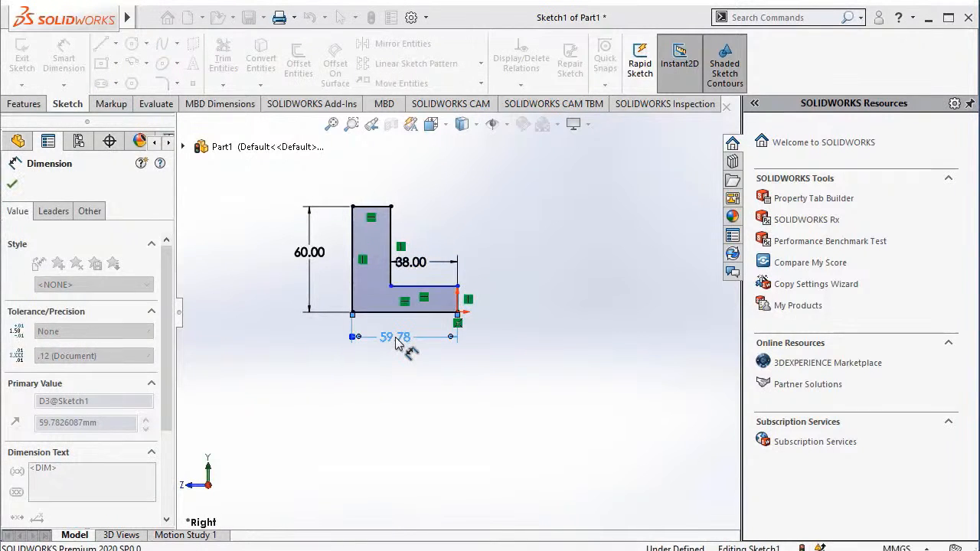
Dimension the short vertical edge at the origin to 10 mm.
{"action": "left_click", "coordinate": [459, 306]}
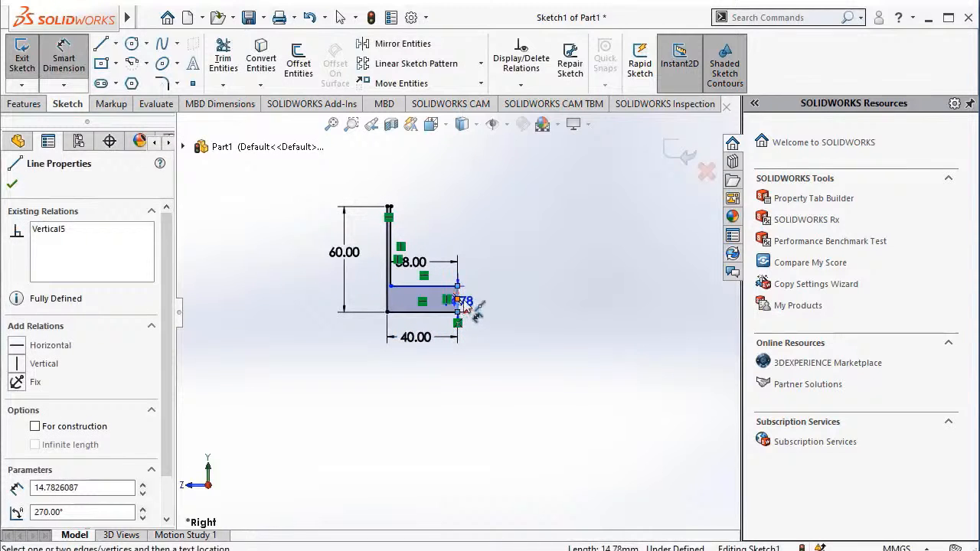
{"action": "key", "text": "Escape"}
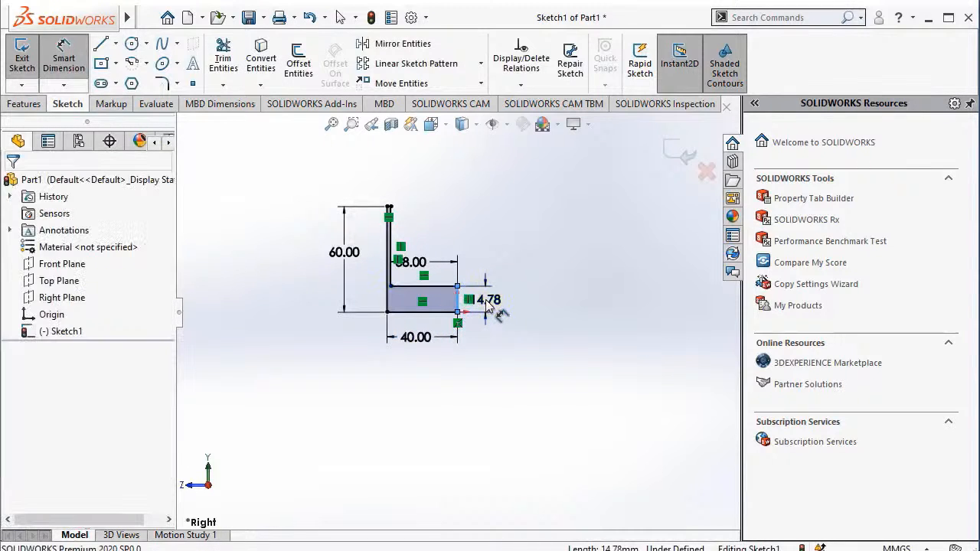
{"action": "double_click", "coordinate": [488, 300]}
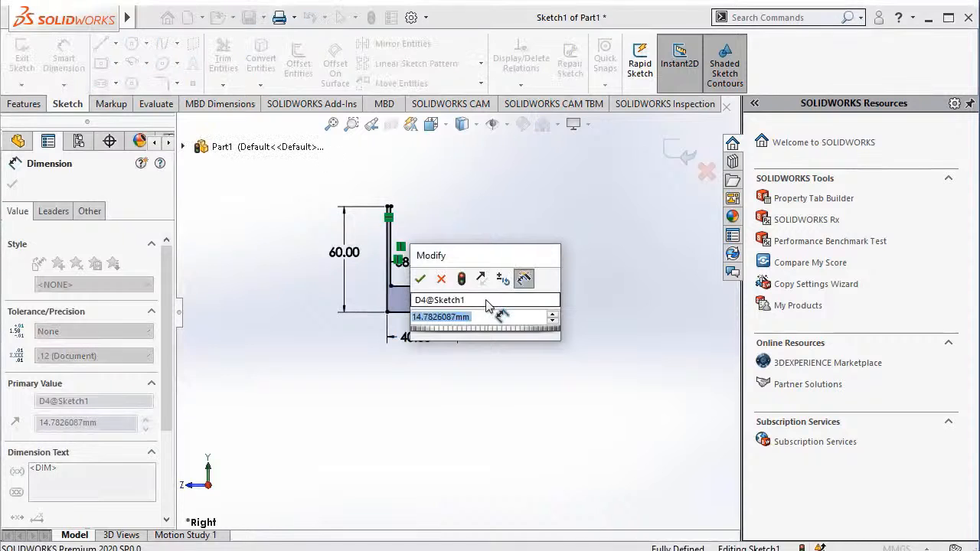
{"action": "type", "text": "10"}
{"action": "key", "text": "Return"}
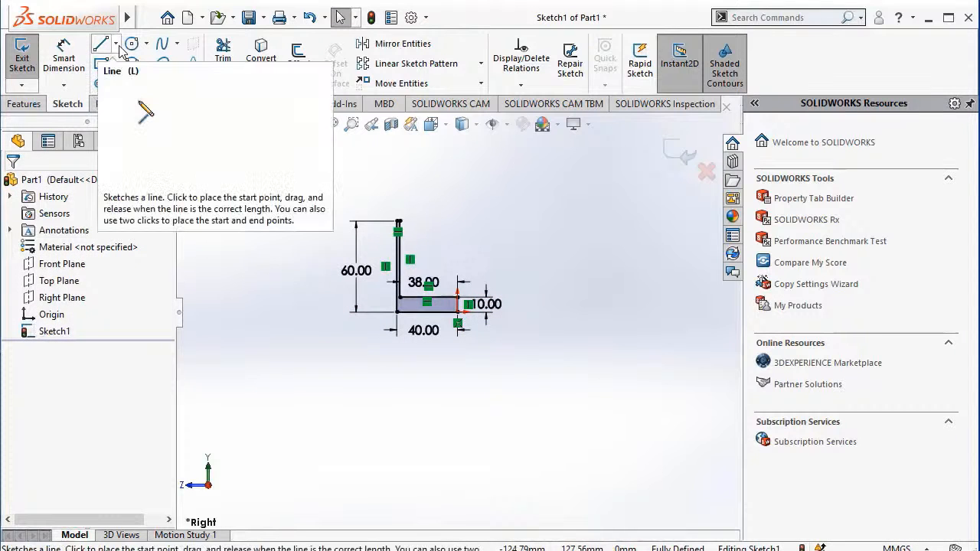
Draw a vertical centerline about 120 mm long through the origin, extending above and below the profile.
{"action": "left_click", "coordinate": [116, 44]}
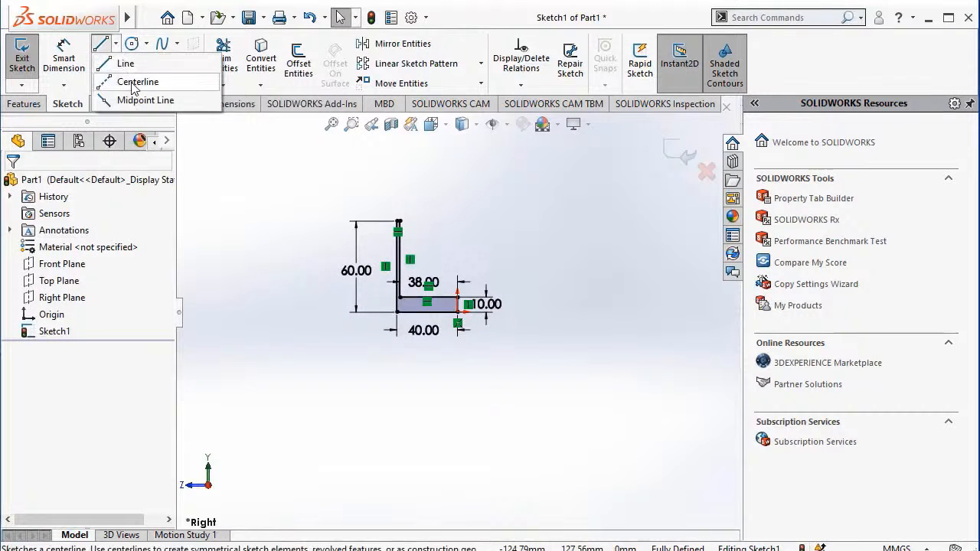
{"action": "left_click", "coordinate": [134, 82]}
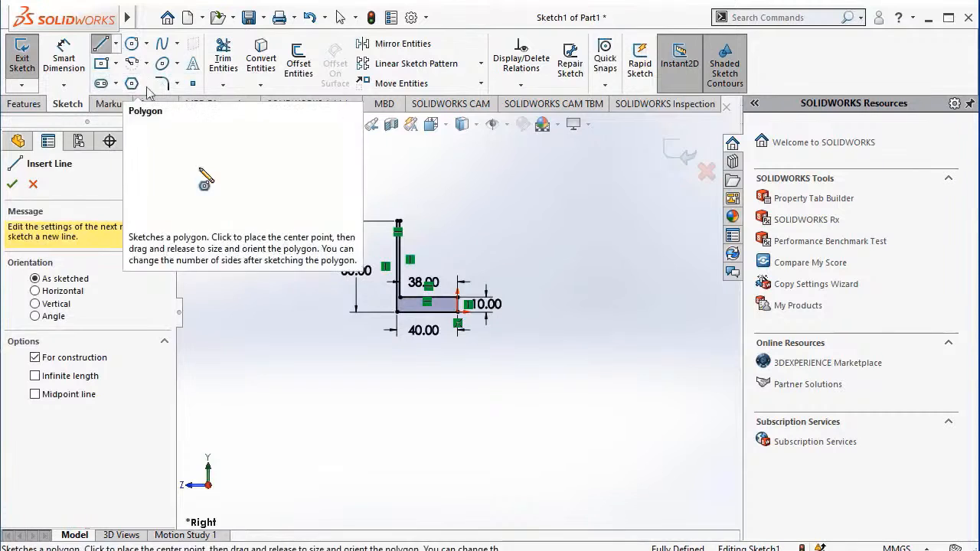
{"action": "left_click", "coordinate": [457, 200]}
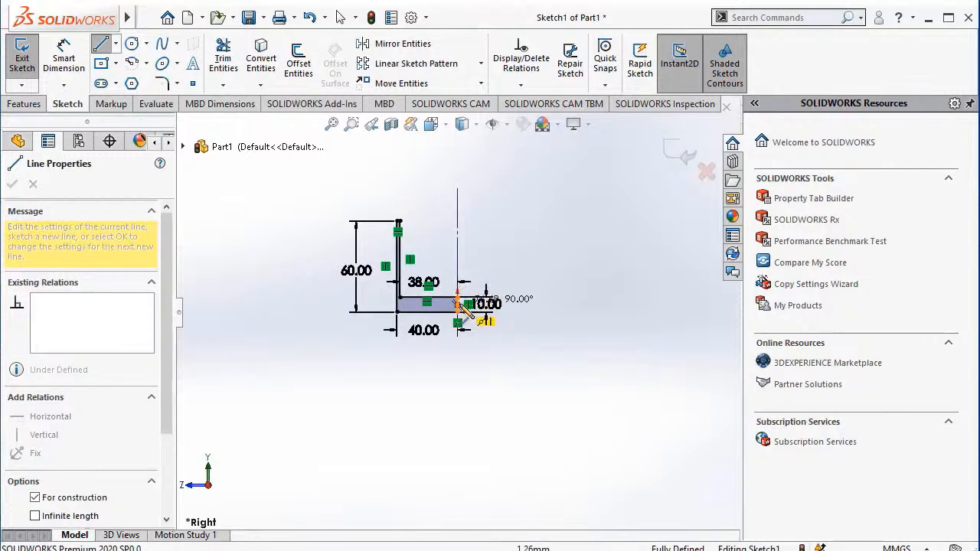
{"action": "left_click", "coordinate": [457, 371]}
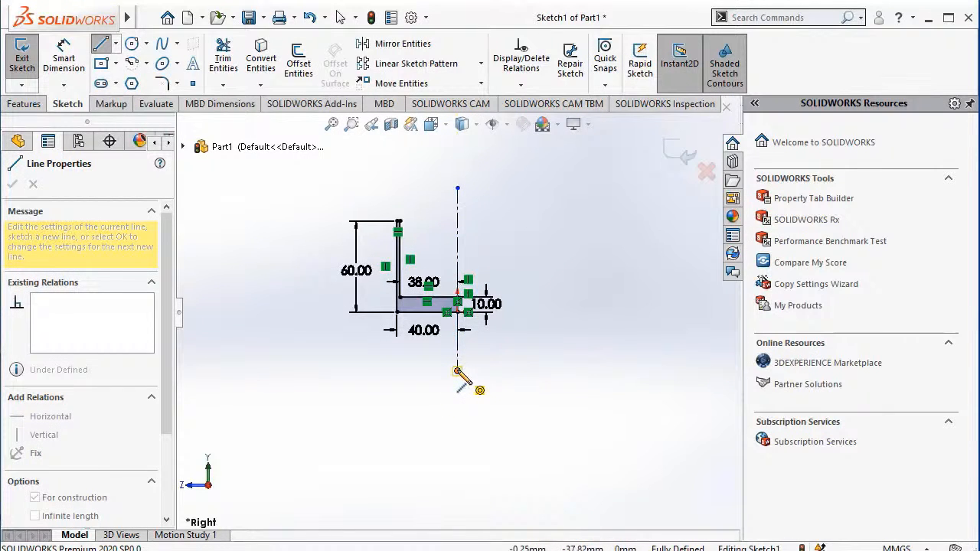
{"action": "key", "text": "Escape"}
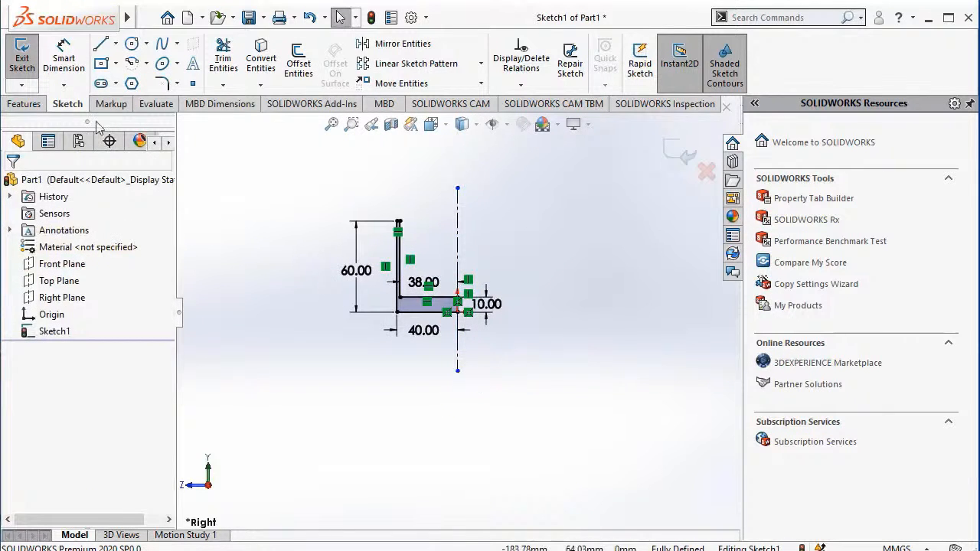
Close the sketch and revolve the L-shaped profile 360 degrees about the vertical centerline as a solid boss.
{"action": "left_click", "coordinate": [21, 65]}
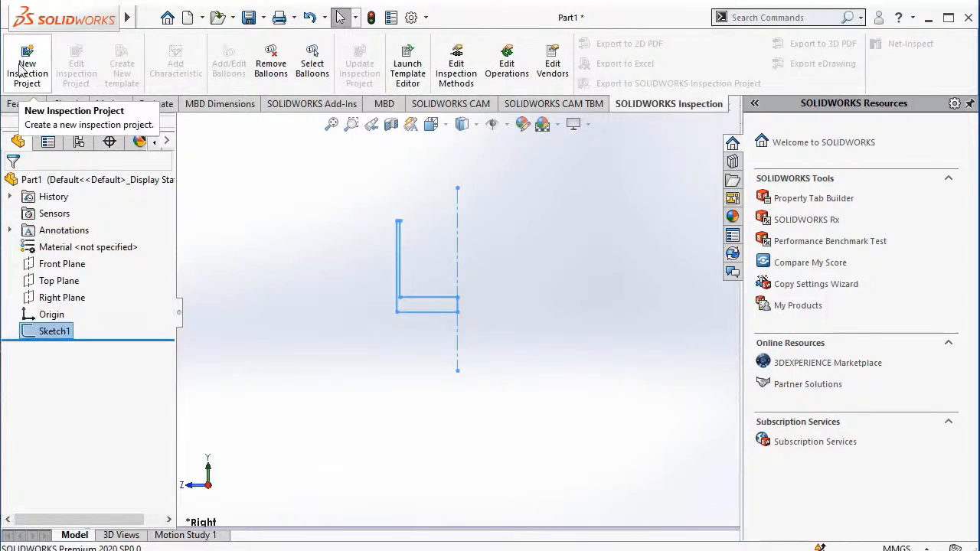
{"action": "left_click", "coordinate": [17, 105]}
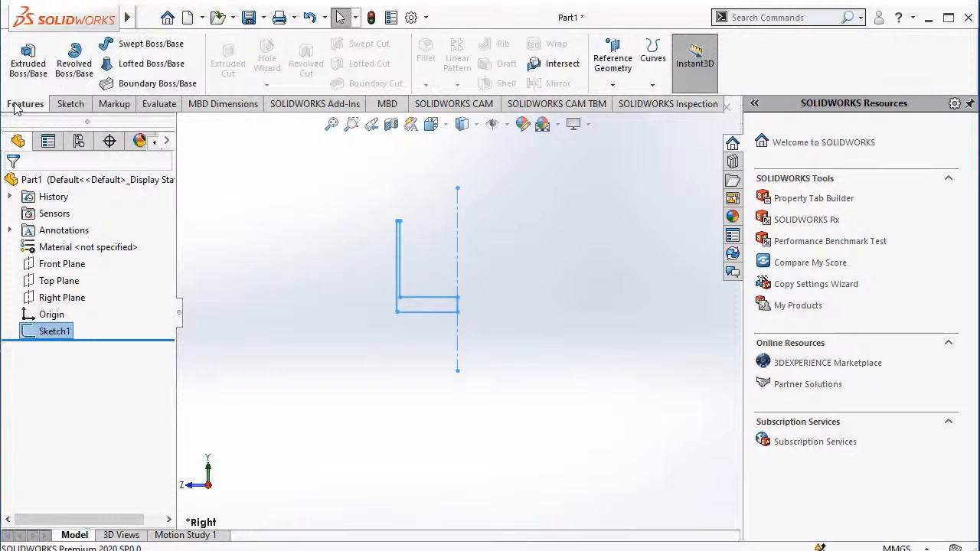
{"action": "left_click", "coordinate": [67, 77]}
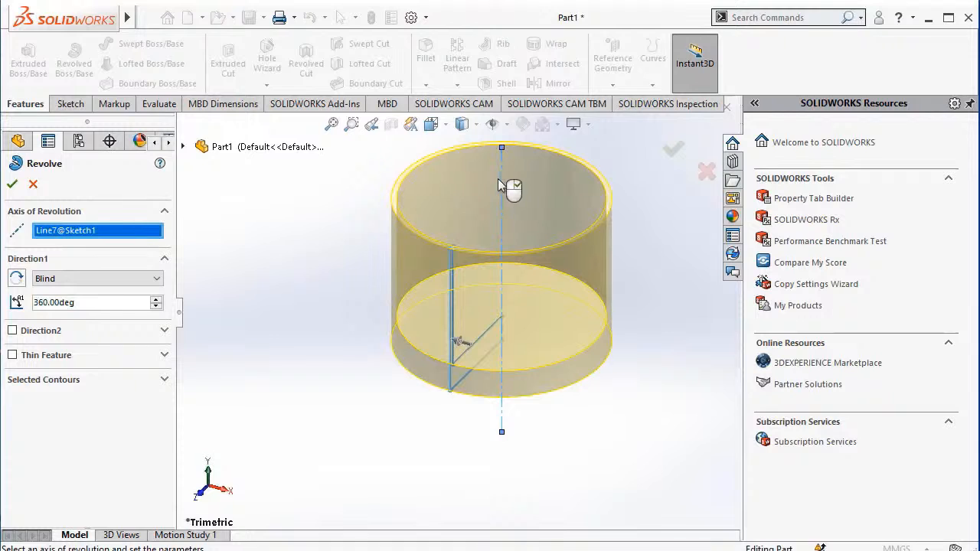
{"action": "left_click", "coordinate": [673, 151]}
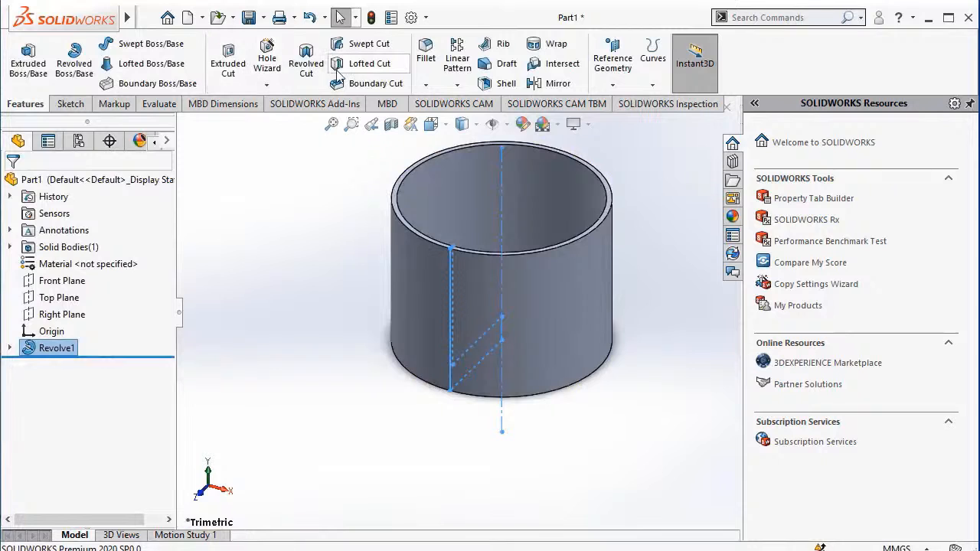
Fillet the inner and outer edges of the cup's upper rim with a 0.3 mm radius.
{"action": "left_click", "coordinate": [431, 63]}
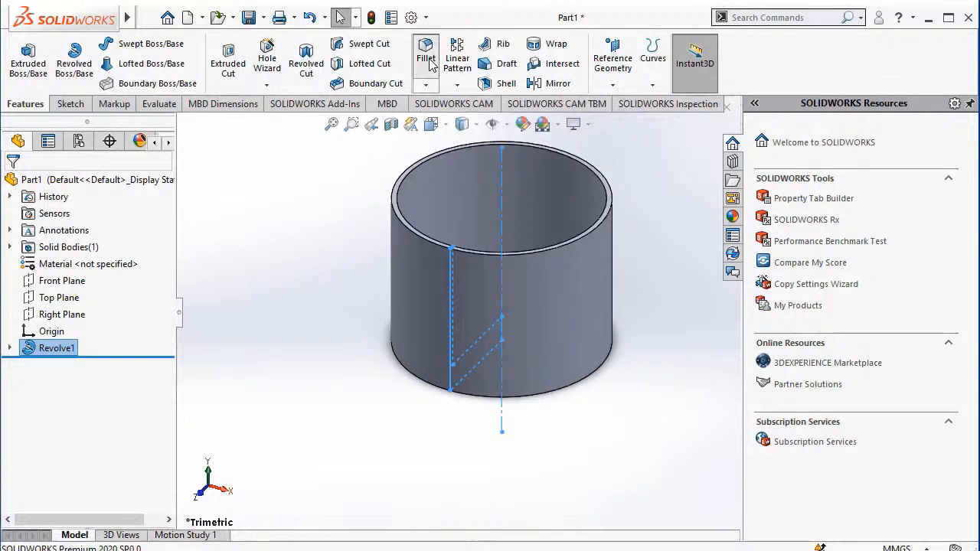
{"action": "left_click", "coordinate": [584, 237]}
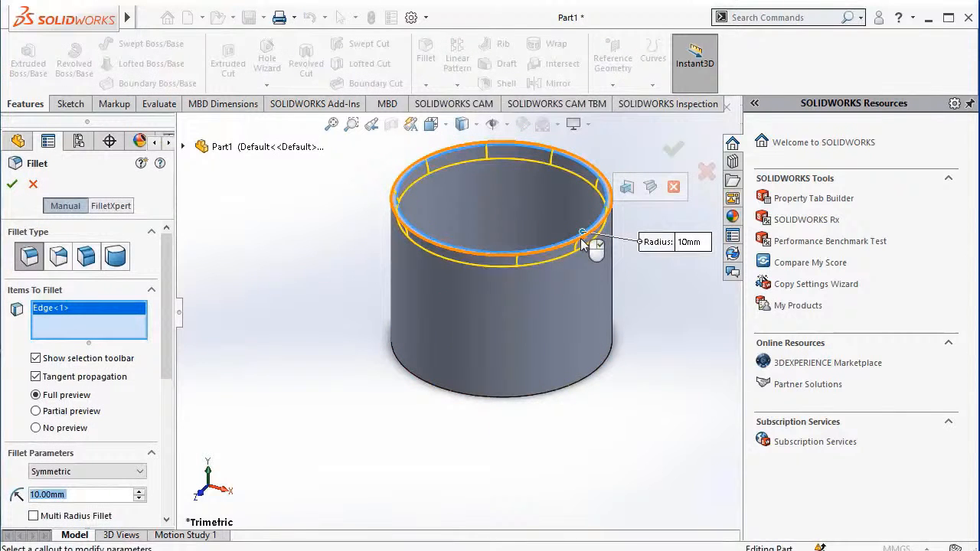
{"action": "left_click", "coordinate": [581, 240]}
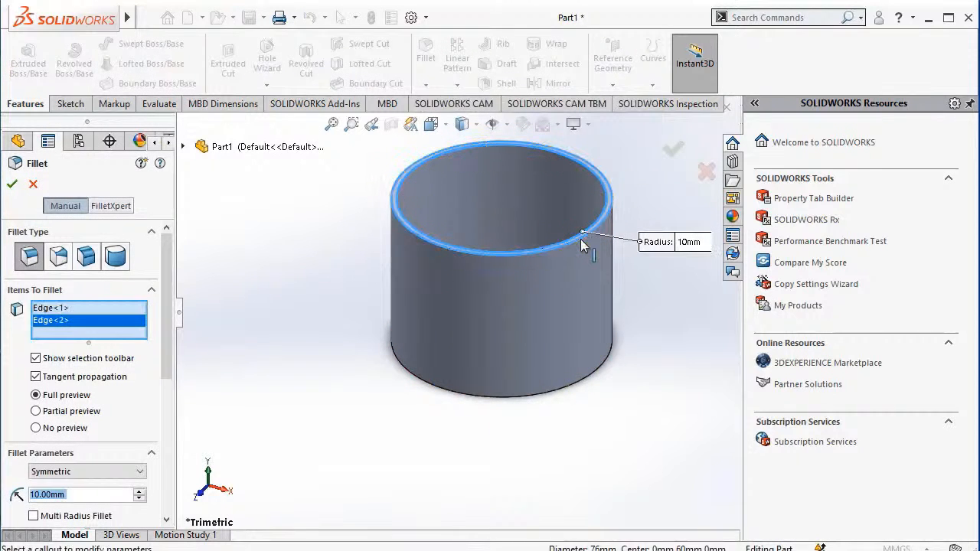
{"action": "left_click", "coordinate": [691, 242]}
{"action": "type", "text": "0.3"}
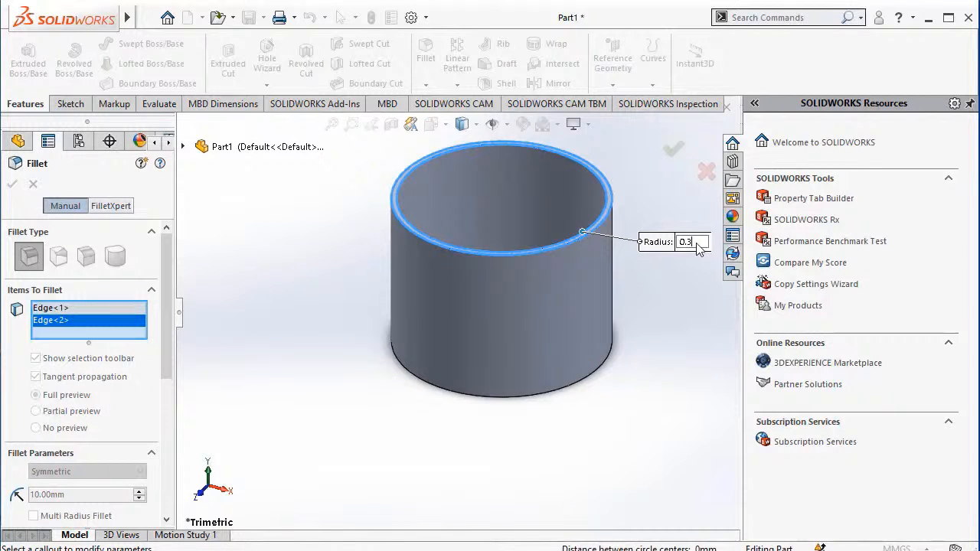
{"action": "key", "text": "Return"}
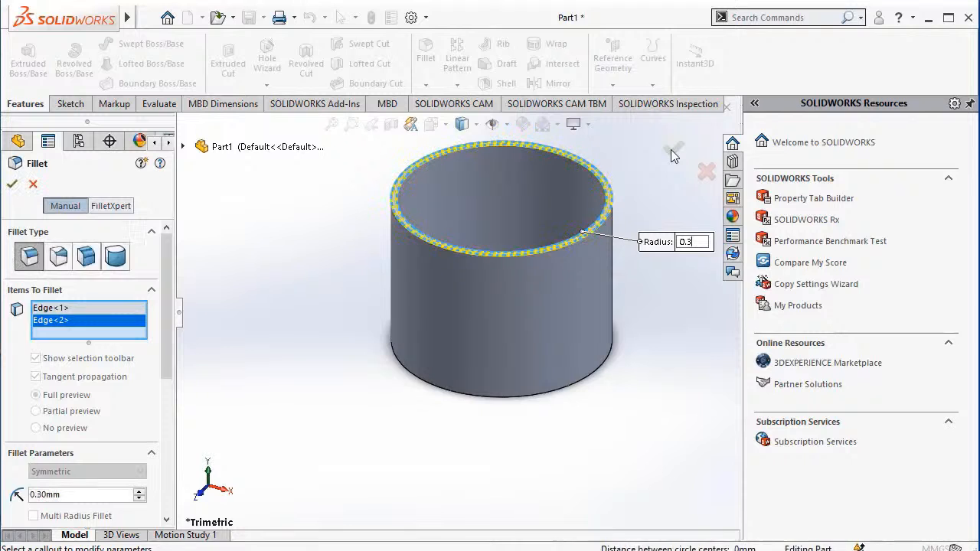
{"action": "left_click", "coordinate": [670, 150]}
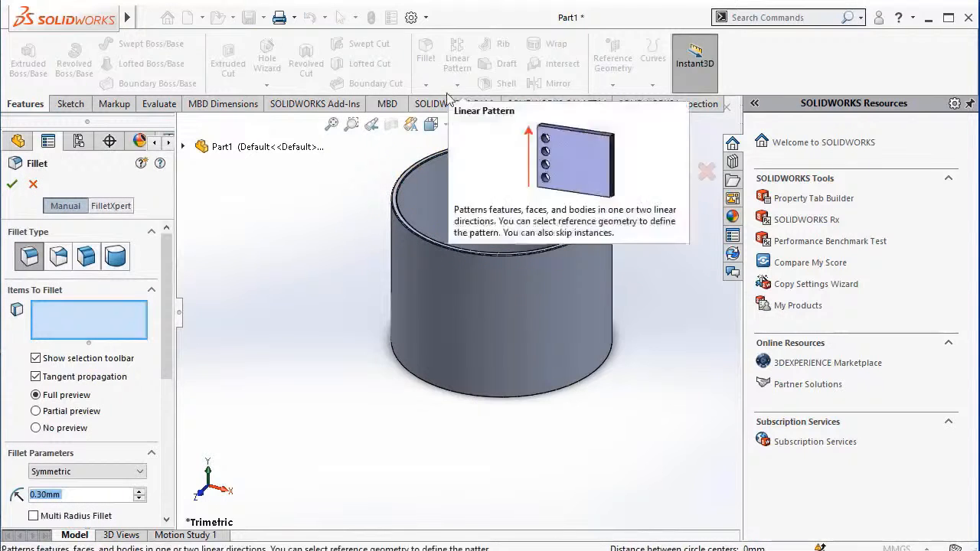
Fillet the cup's outer bottom edge with a 2 mm radius and the edge around its inner floor with a 5 mm radius.
{"action": "left_click", "coordinate": [511, 399]}
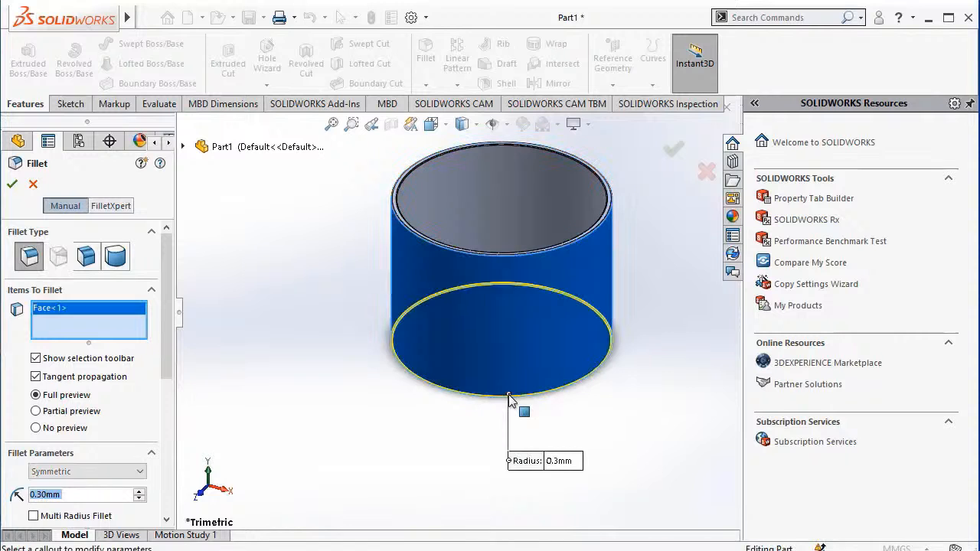
{"action": "left_click", "coordinate": [559, 461]}
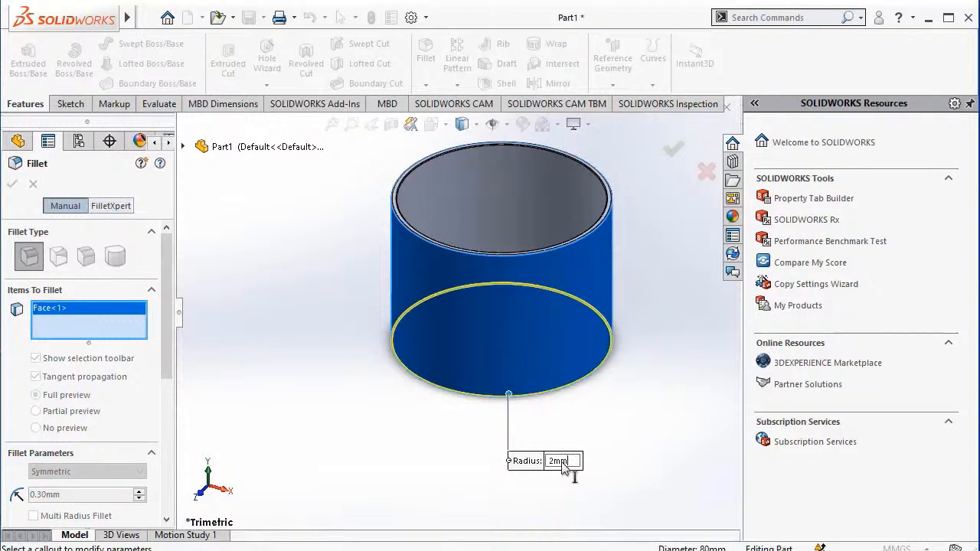
{"action": "key", "text": "Return"}
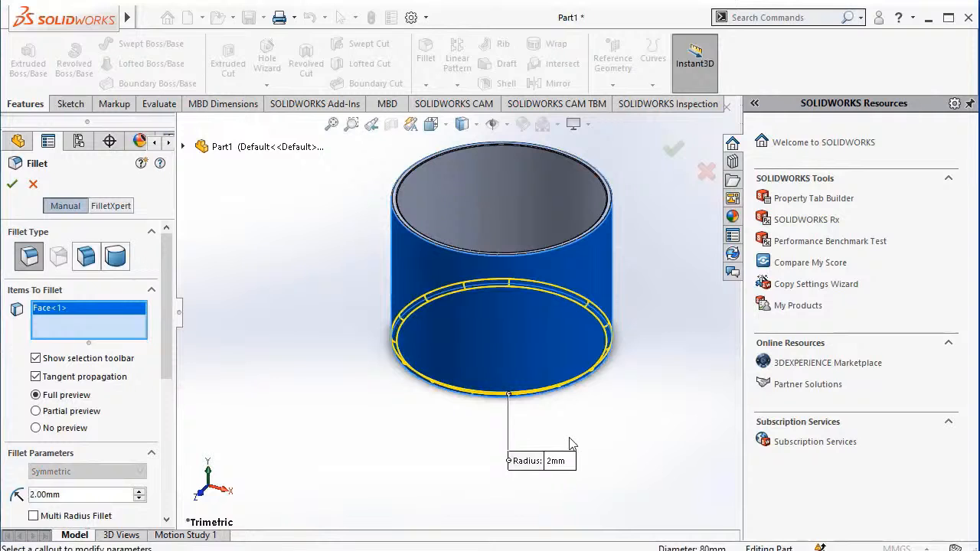
{"action": "left_click", "coordinate": [675, 150]}
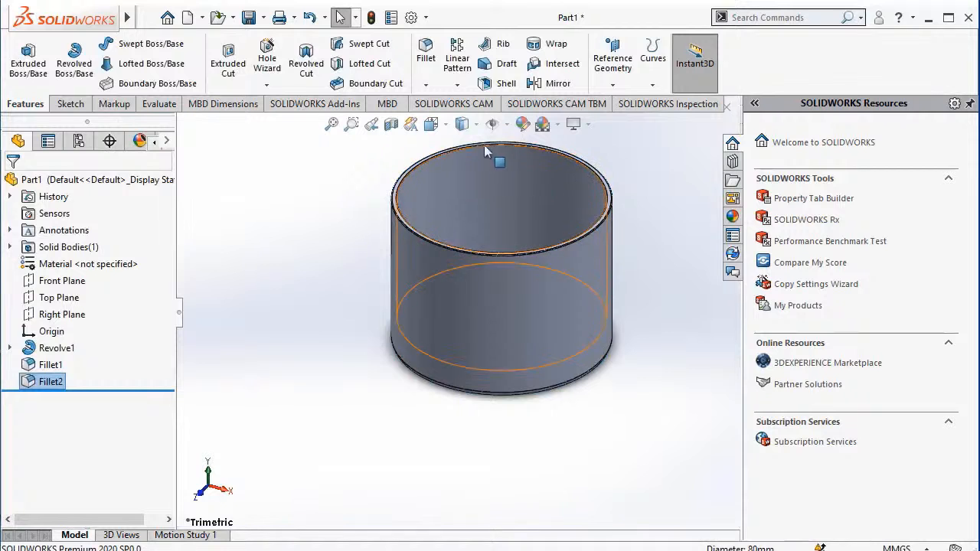
{"action": "left_click", "coordinate": [427, 61]}
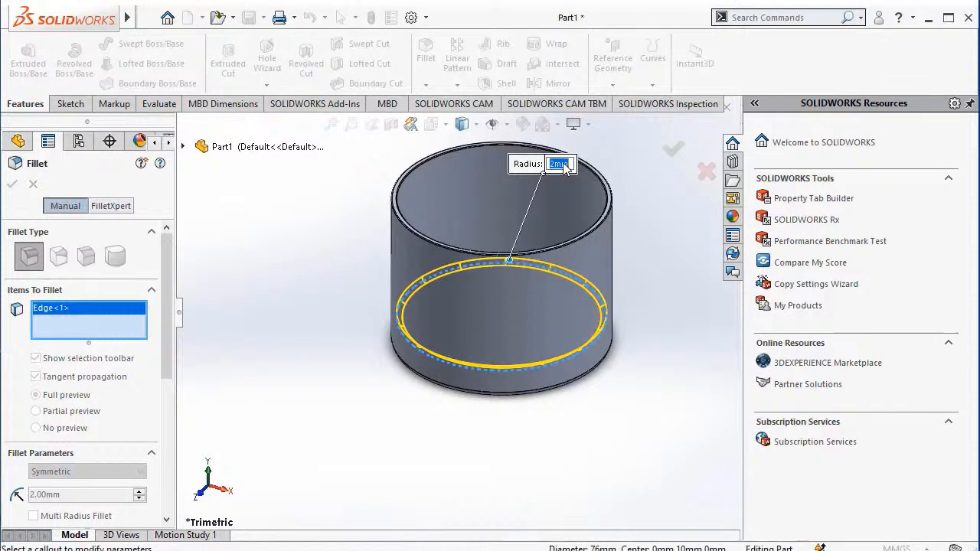
{"action": "type", "text": "5"}
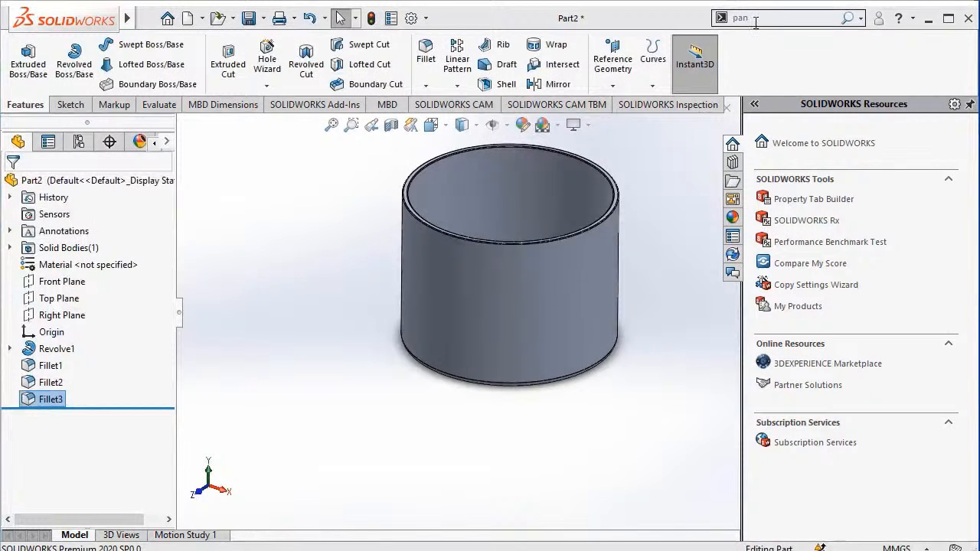
Start a new sketch on the flat circular floor face inside the cup.
{"action": "left_click", "coordinate": [756, 17]}
{"action": "type", "text": "r"}
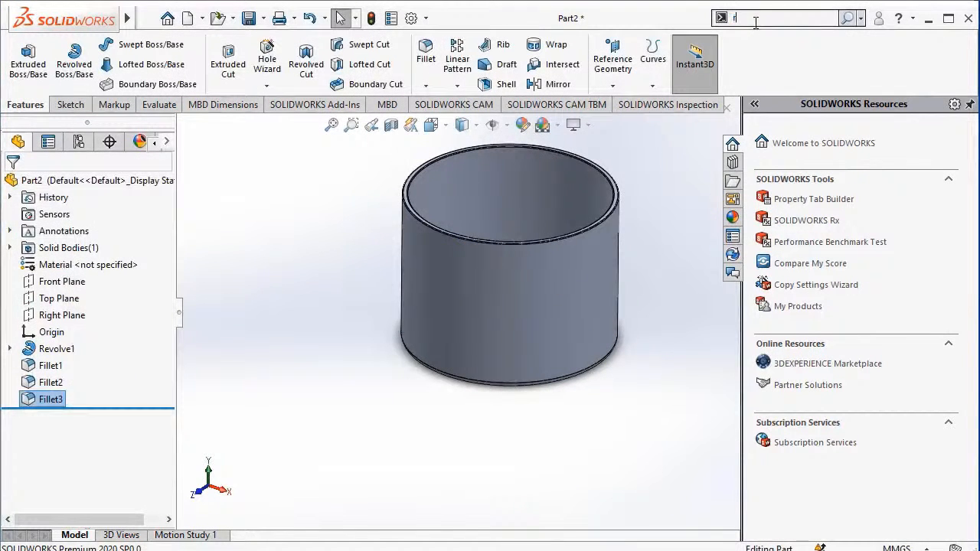
{"action": "type", "text": "ota"}
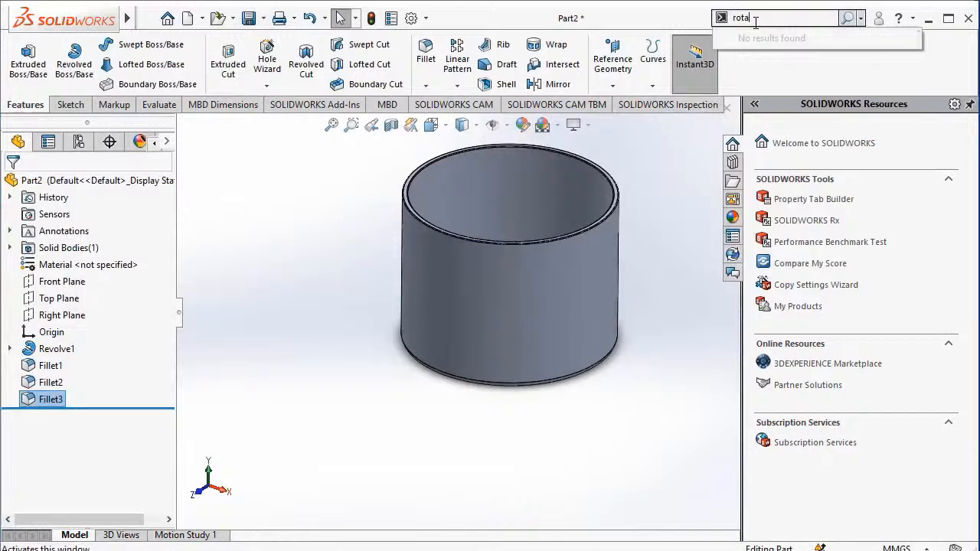
{"action": "type", "text": "yte"}
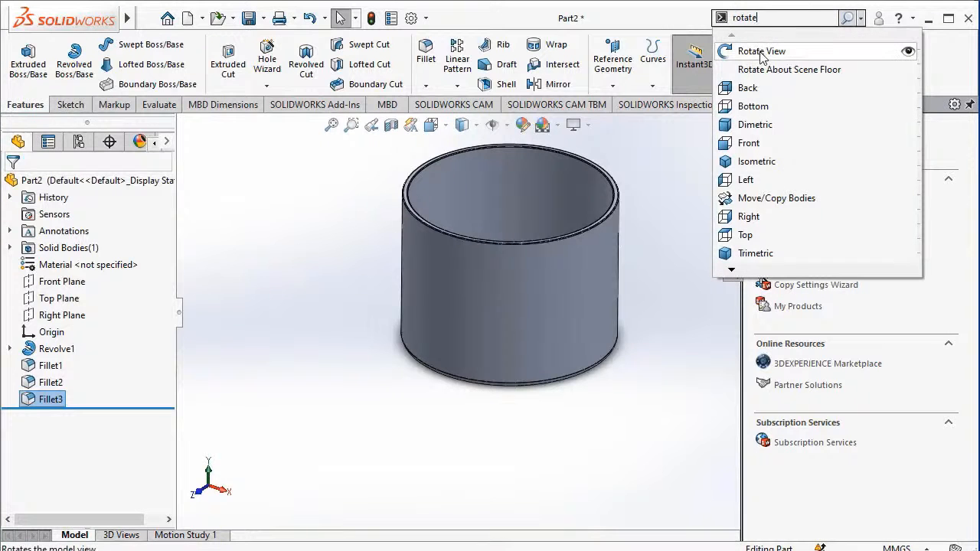
{"action": "left_click", "coordinate": [761, 54]}
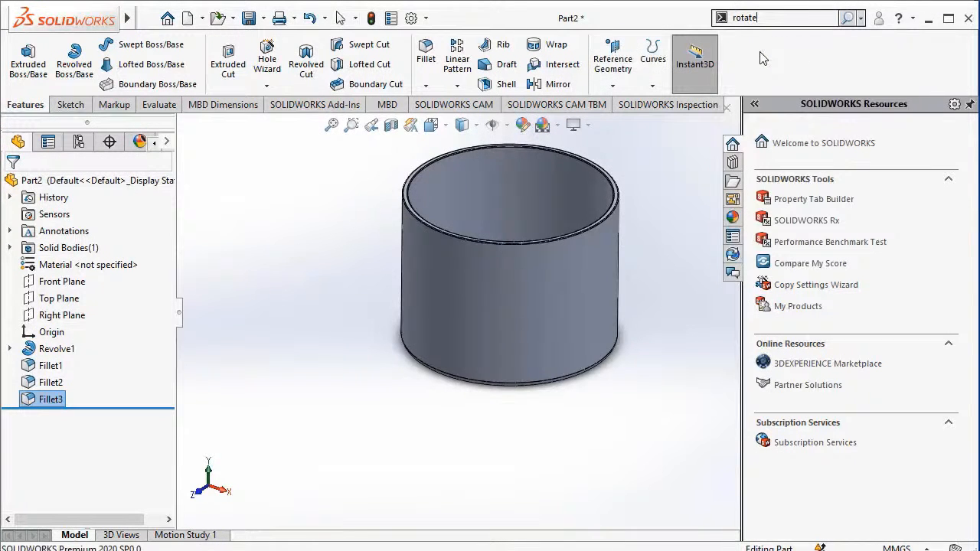
{"action": "left_click_drag", "start_coordinate": [566, 210], "coordinate": [569, 318]}
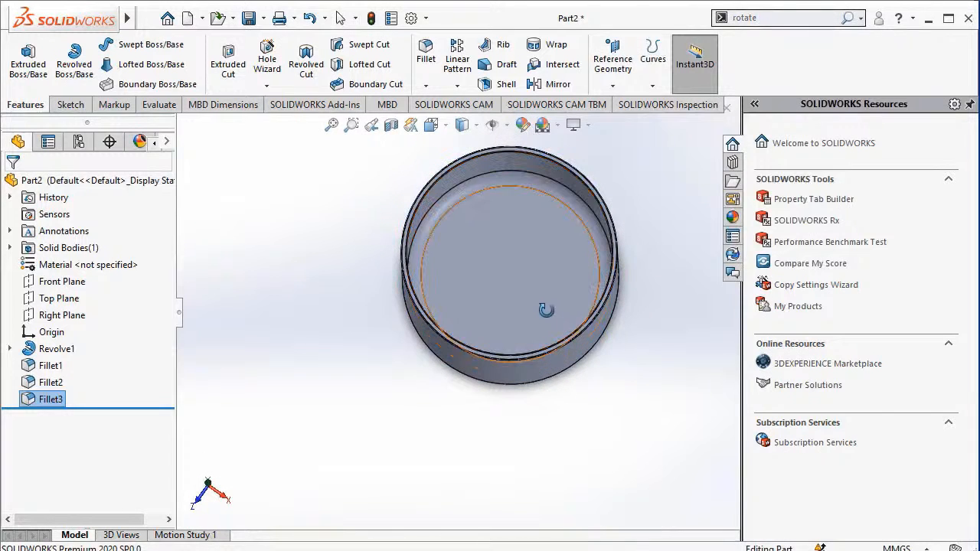
{"action": "key", "text": "Escape"}
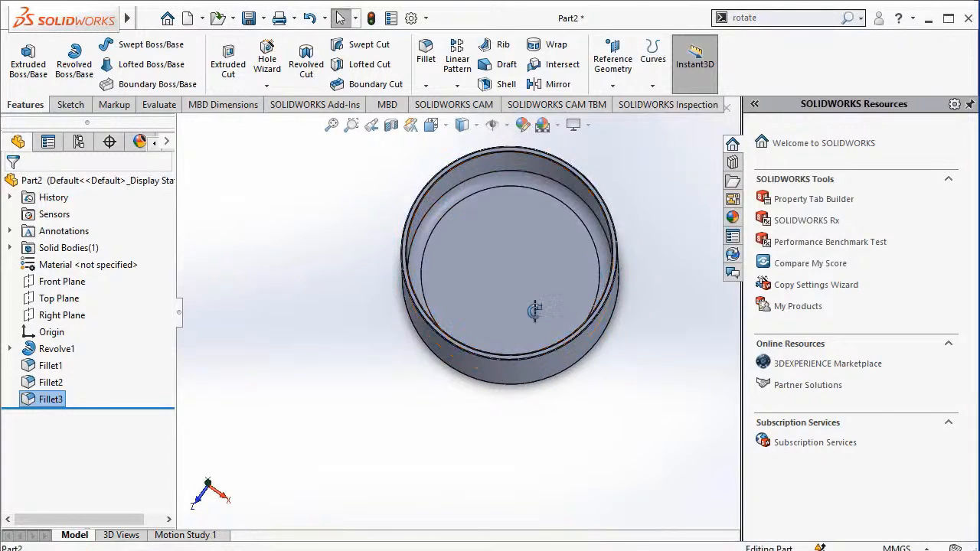
{"action": "left_click", "coordinate": [496, 283]}
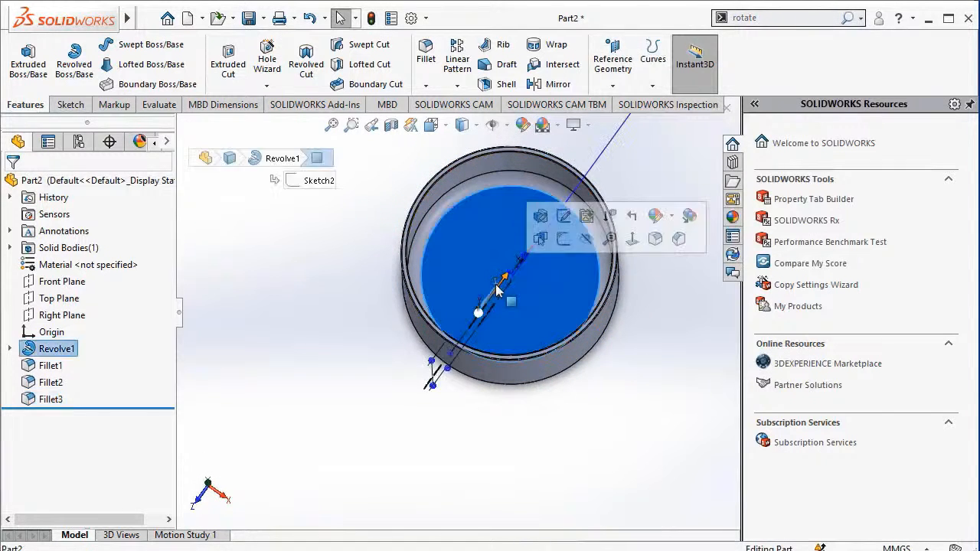
{"action": "left_click", "coordinate": [564, 239]}
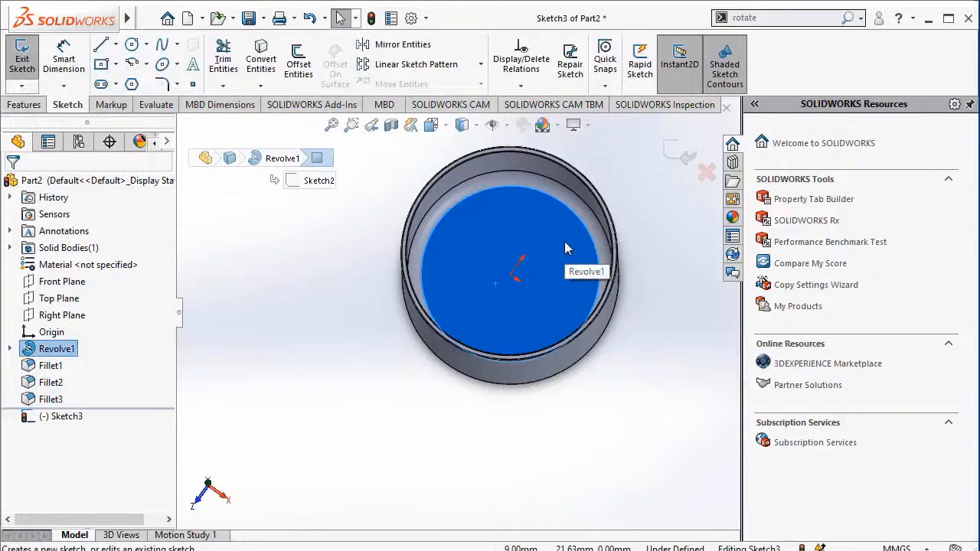
{"action": "left_click", "coordinate": [68, 419]}
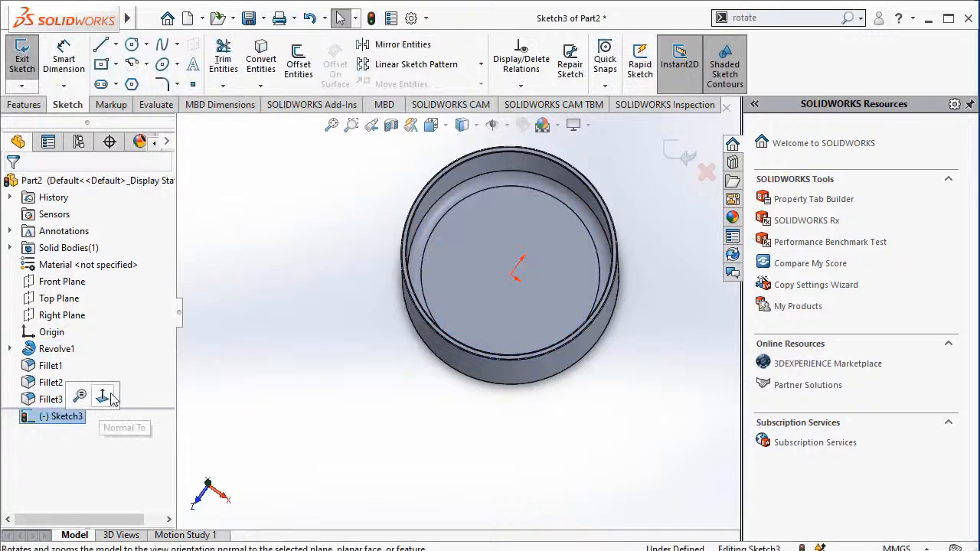
{"action": "left_click", "coordinate": [103, 396]}
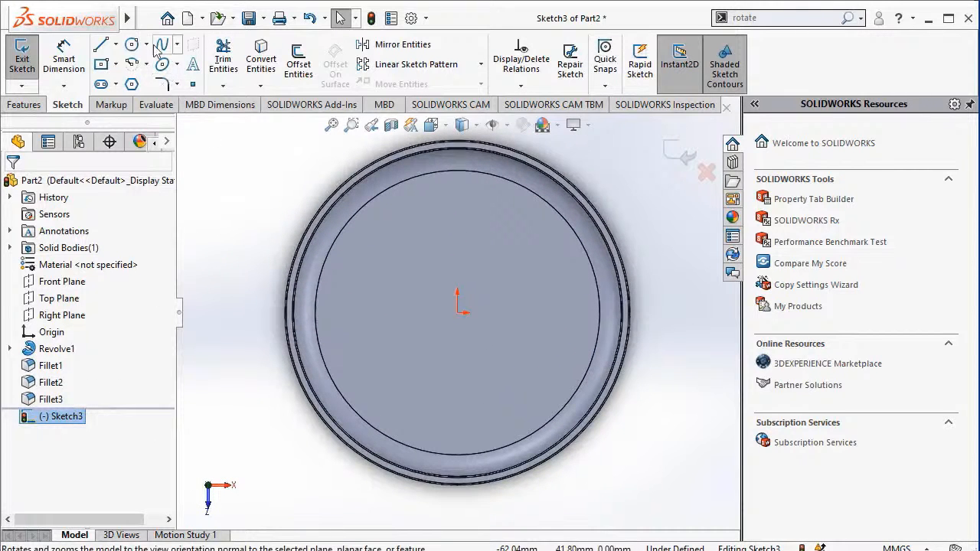
Sketch a circle of about 26 mm radius centred on the origin on the cup's inner floor.
{"action": "left_click", "coordinate": [132, 43]}
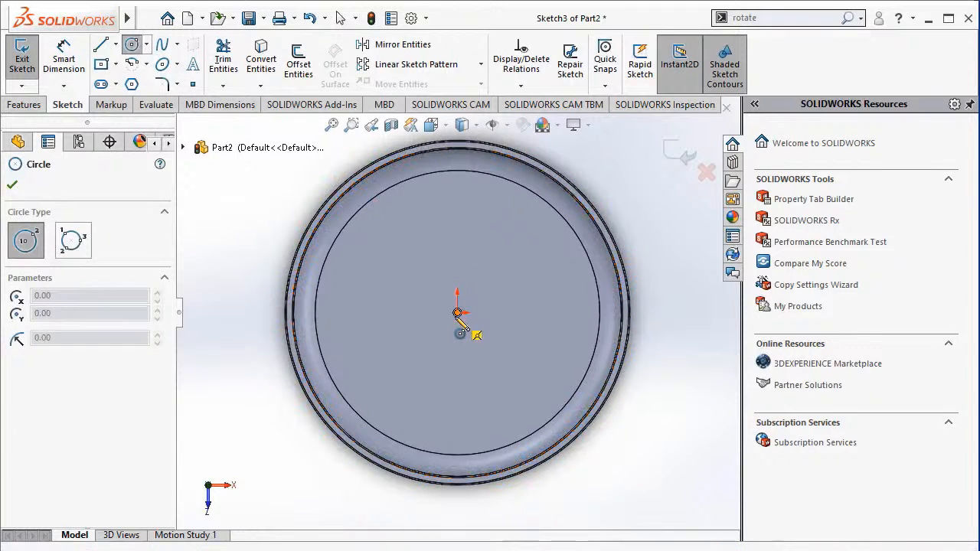
{"action": "left_click", "coordinate": [457, 314]}
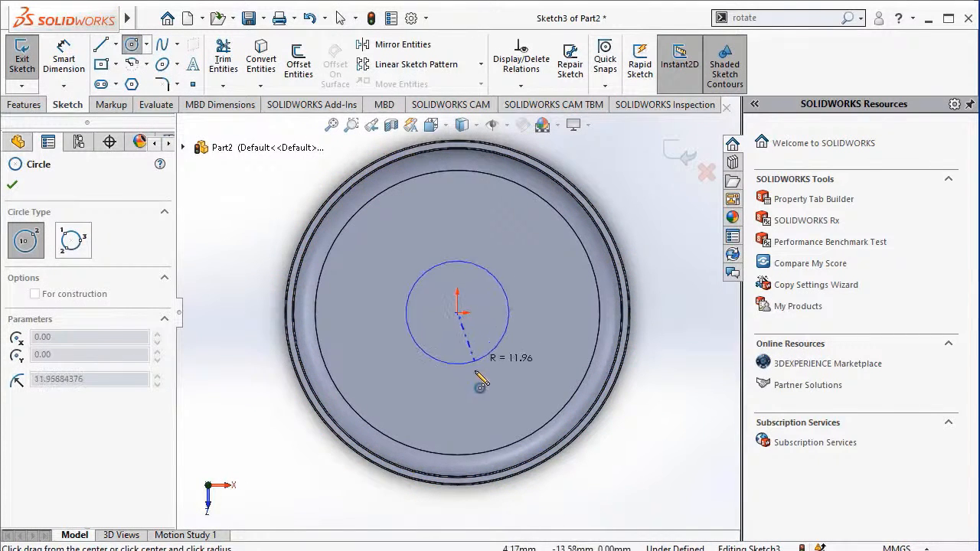
{"action": "left_click", "coordinate": [495, 420]}
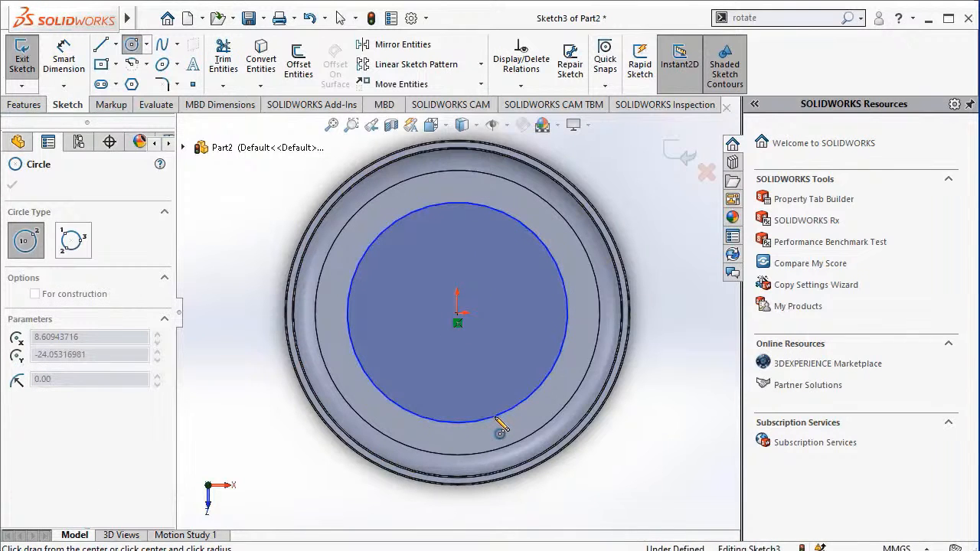
{"action": "key", "text": "Escape"}
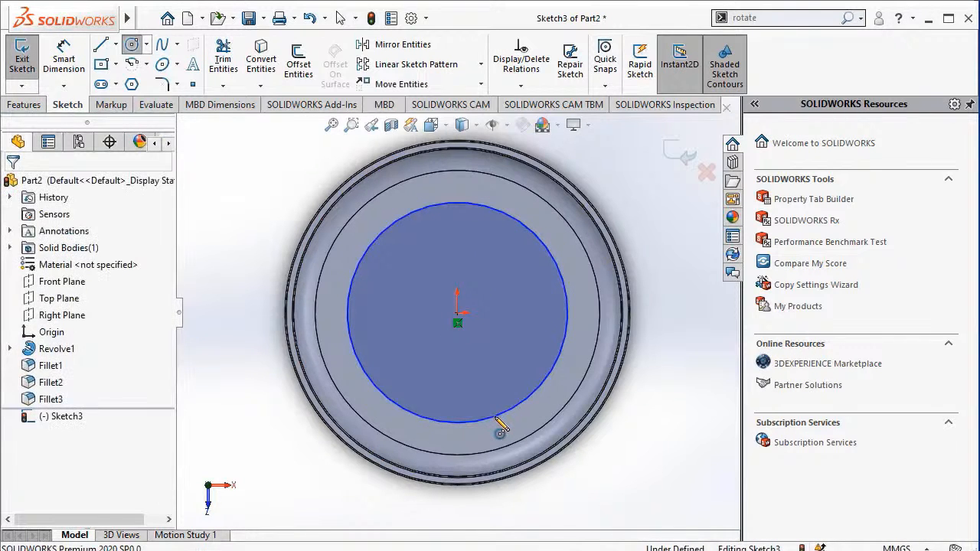
Dimension the circle on the cup's inner floor to a 70 mm diameter and close the sketch.
{"action": "left_click", "coordinate": [55, 77]}
{"action": "left_click", "coordinate": [572, 339]}
{"action": "left_click", "coordinate": [580, 346]}
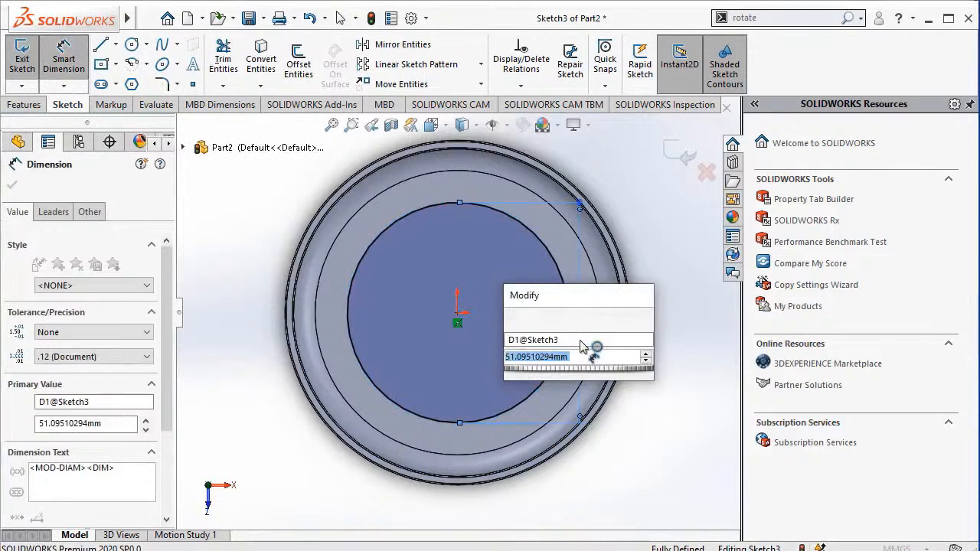
{"action": "type", "text": "70"}
{"action": "key", "text": "Return"}
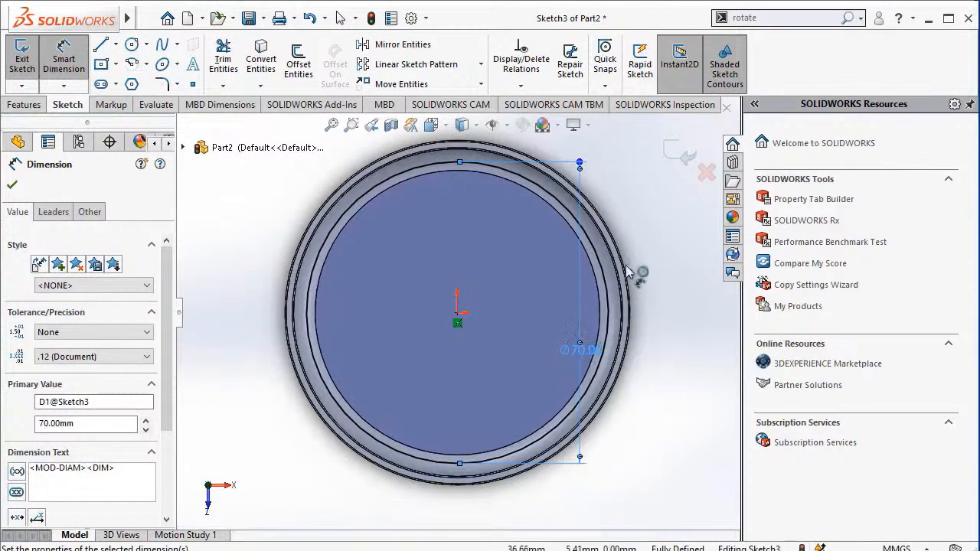
{"action": "left_click", "coordinate": [675, 155]}
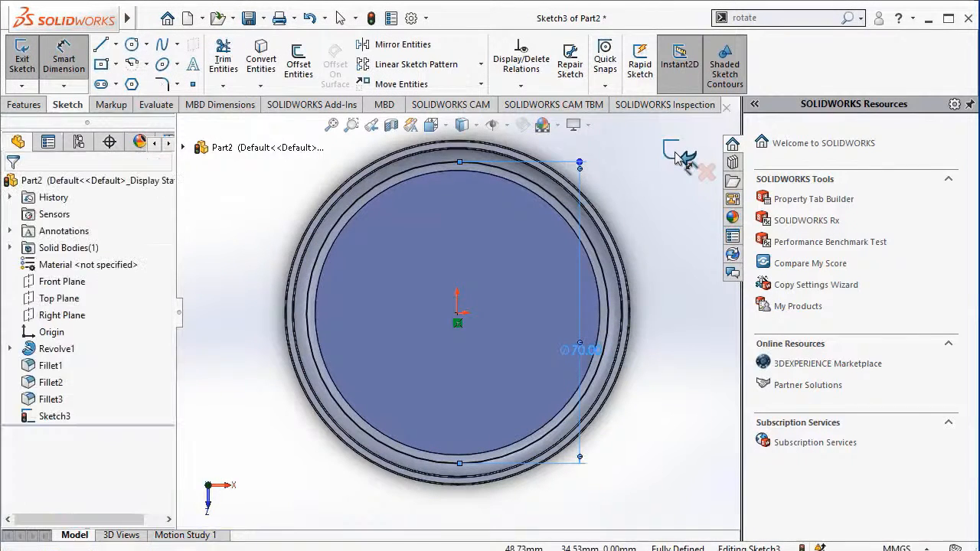
{"action": "left_click", "coordinate": [675, 155]}
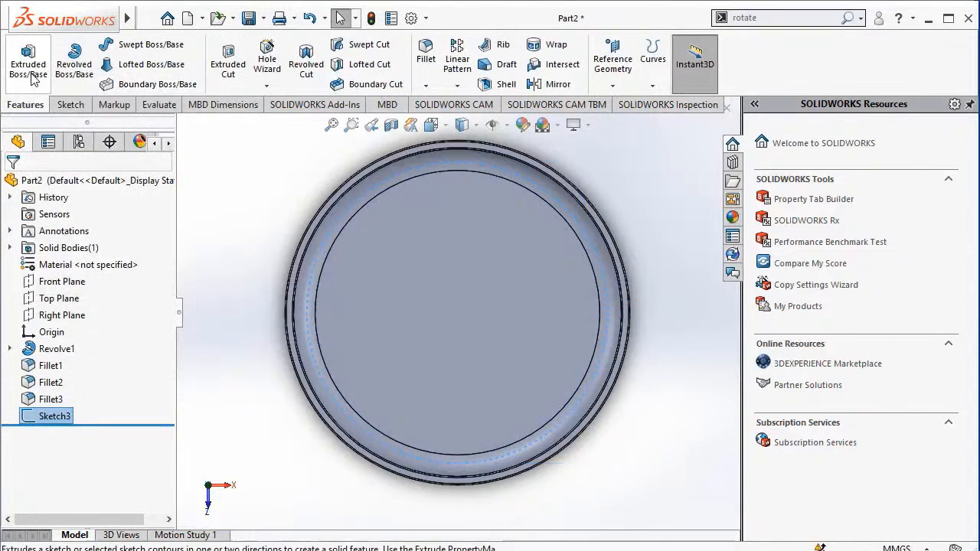
Extrude the 70 mm circle as a 40 mm blind boss merged with the cup.
{"action": "left_click", "coordinate": [32, 79]}
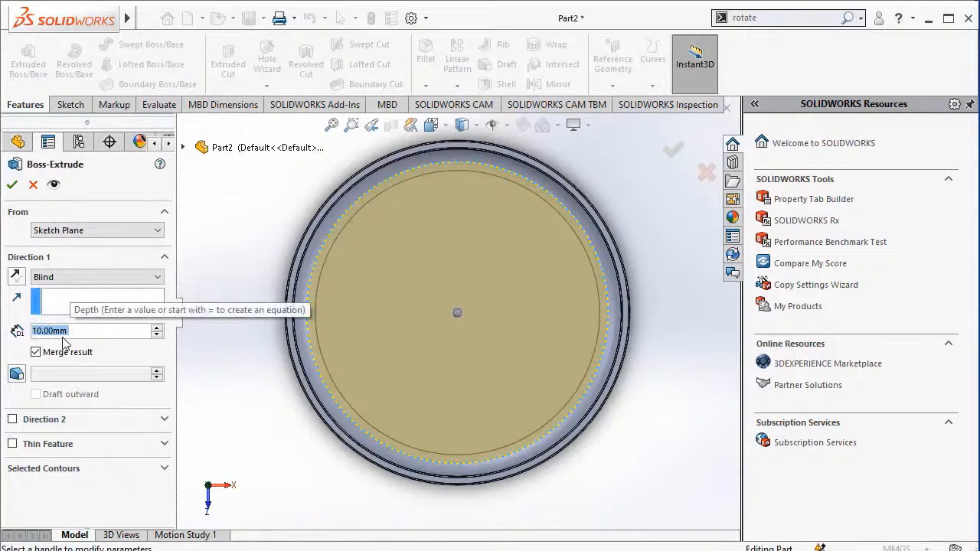
{"action": "type", "text": "40"}
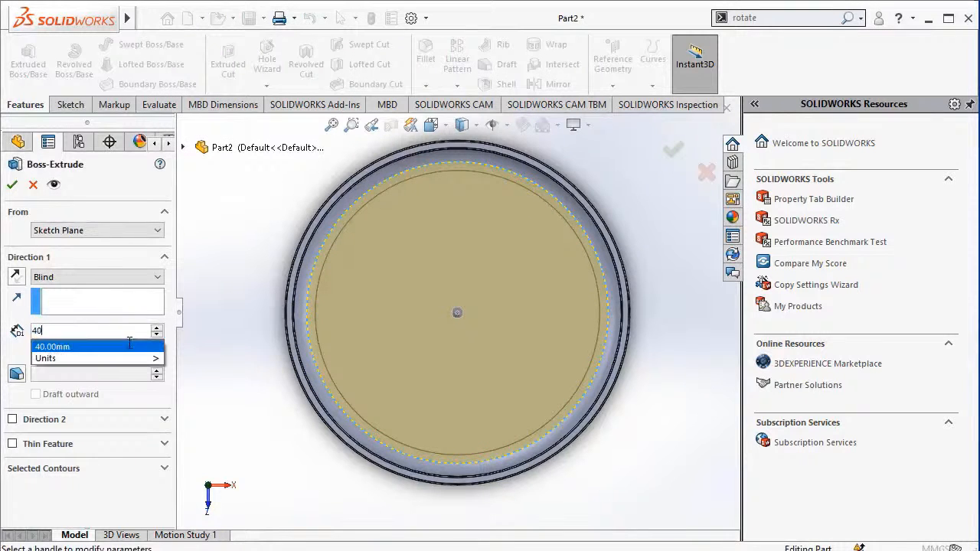
{"action": "left_click", "coordinate": [17, 186]}
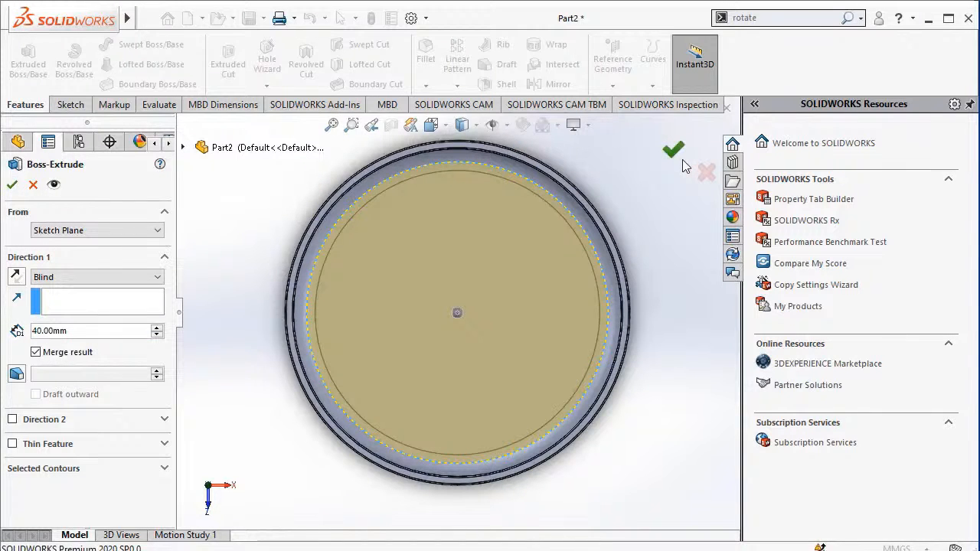
{"action": "left_click", "coordinate": [682, 159]}
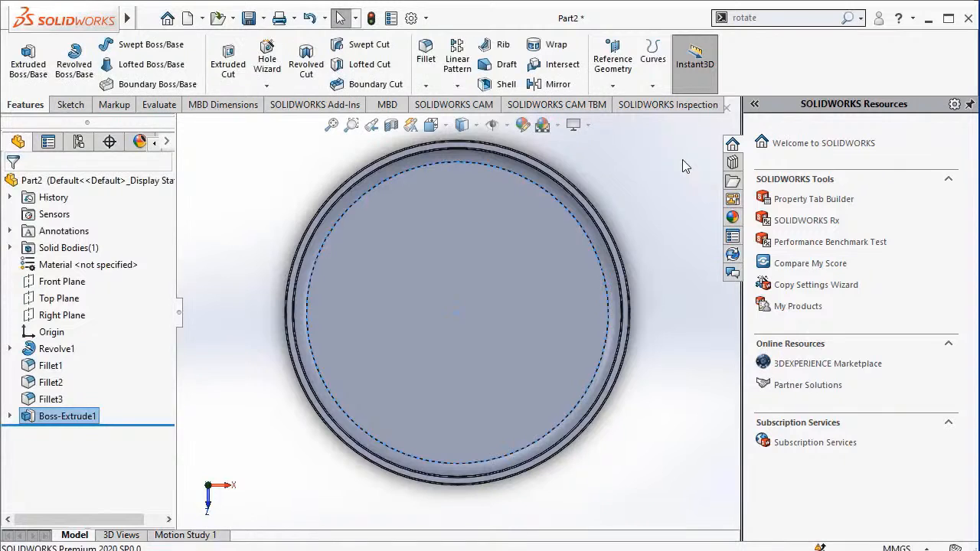
Save the filled cup part as "shot glass" in the References folder.
{"action": "left_click", "coordinate": [796, 17]}
{"action": "left_click", "coordinate": [806, 53]}
{"action": "left_click", "coordinate": [848, 18]}
{"action": "left_click", "coordinate": [815, 54]}
{"action": "left_click_drag", "start_coordinate": [659, 271], "coordinate": [666, 140]}
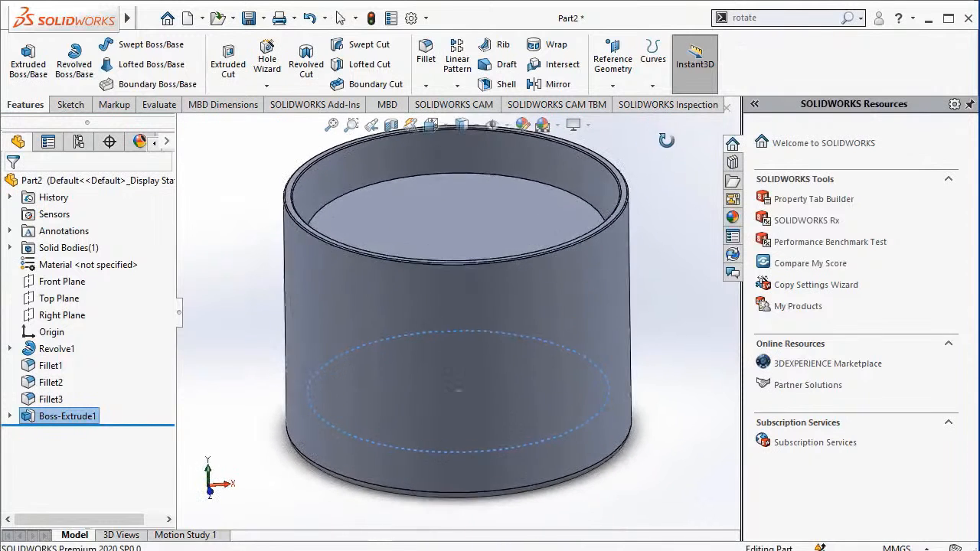
{"action": "left_click", "coordinate": [331, 125]}
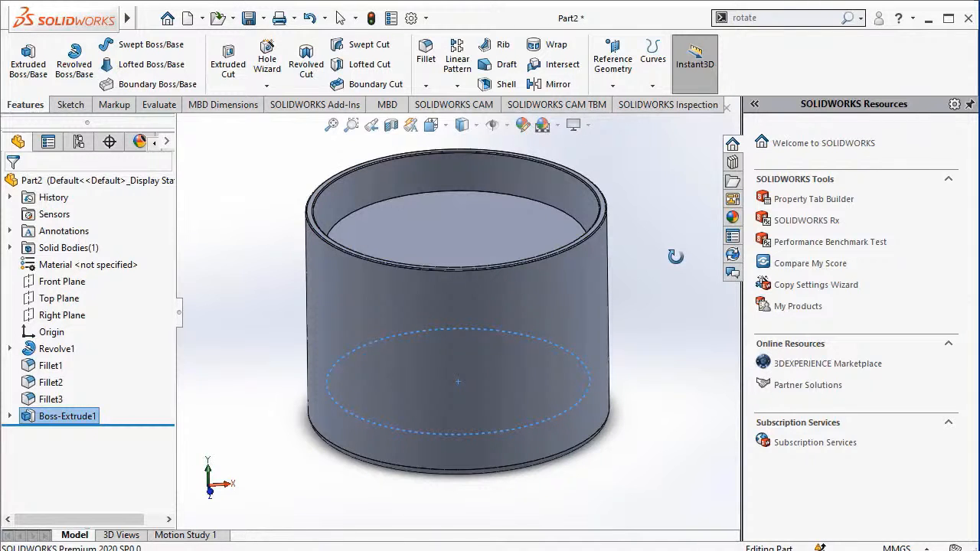
{"action": "key", "text": "ctrl+s"}
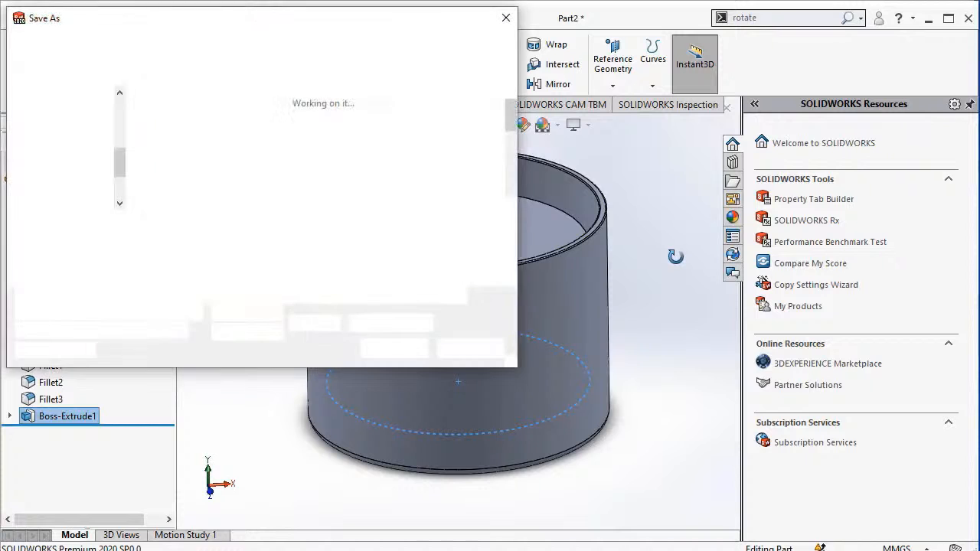
{"action": "type", "text": "shot glass"}
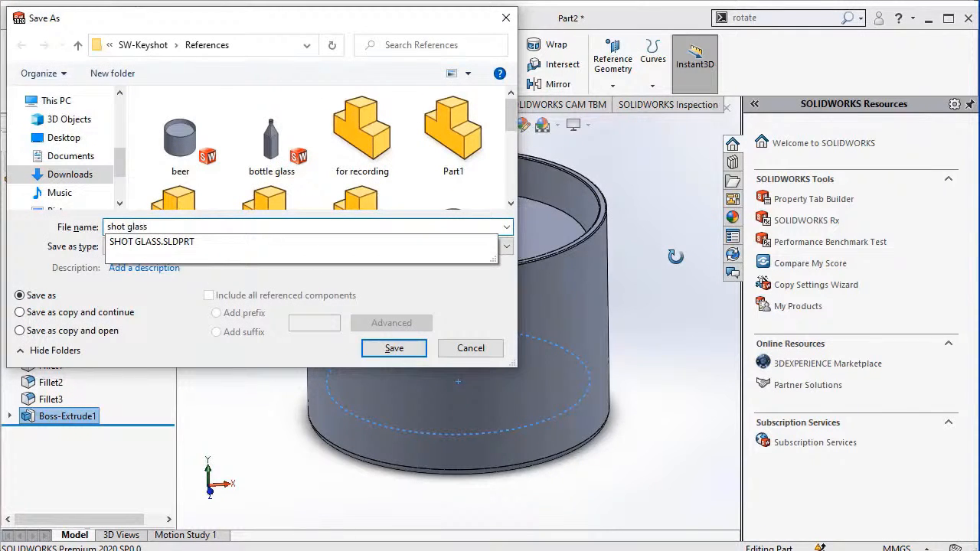
{"action": "key", "text": "Return"}
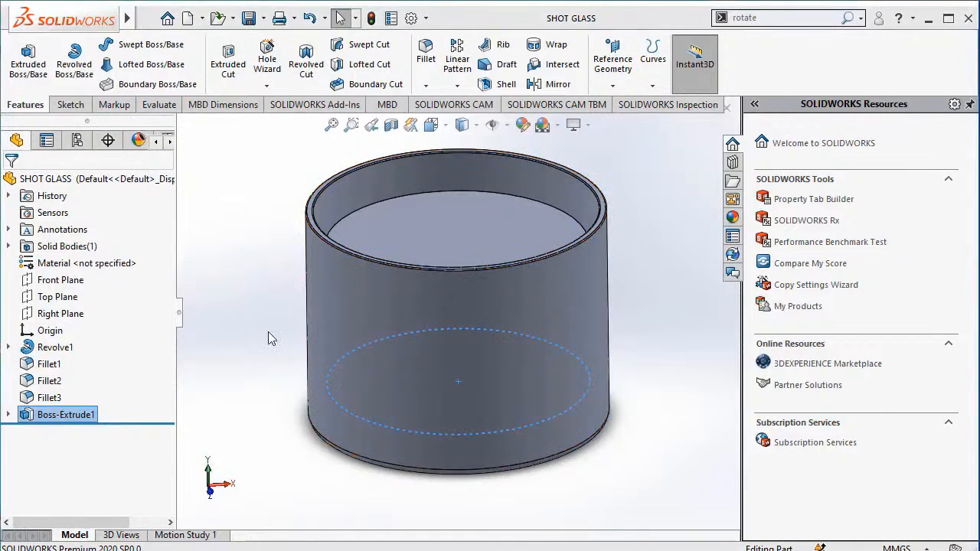
Create a new assembly and place the bottle glass part in it as the first component.
{"action": "left_click", "coordinate": [196, 23]}
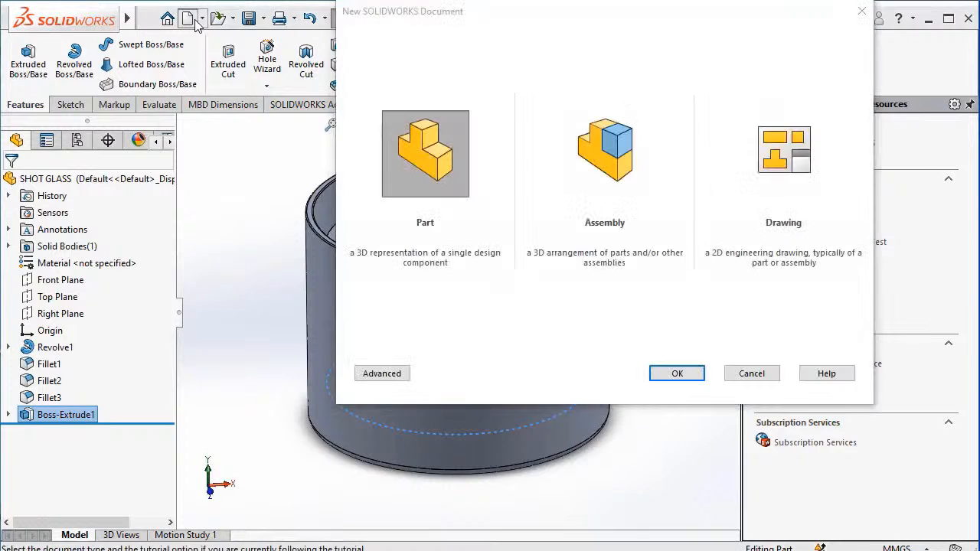
{"action": "left_click", "coordinate": [600, 153]}
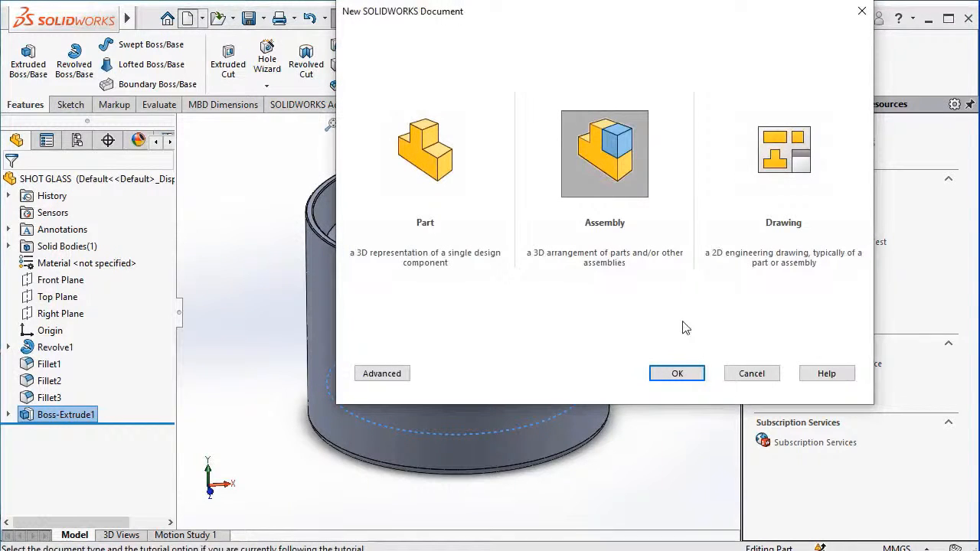
{"action": "left_click", "coordinate": [679, 373]}
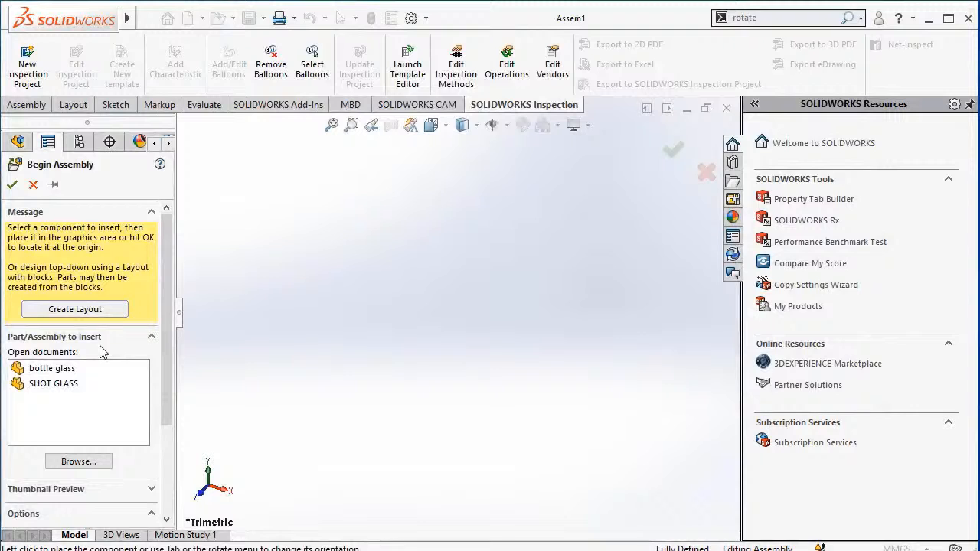
{"action": "left_click", "coordinate": [59, 369]}
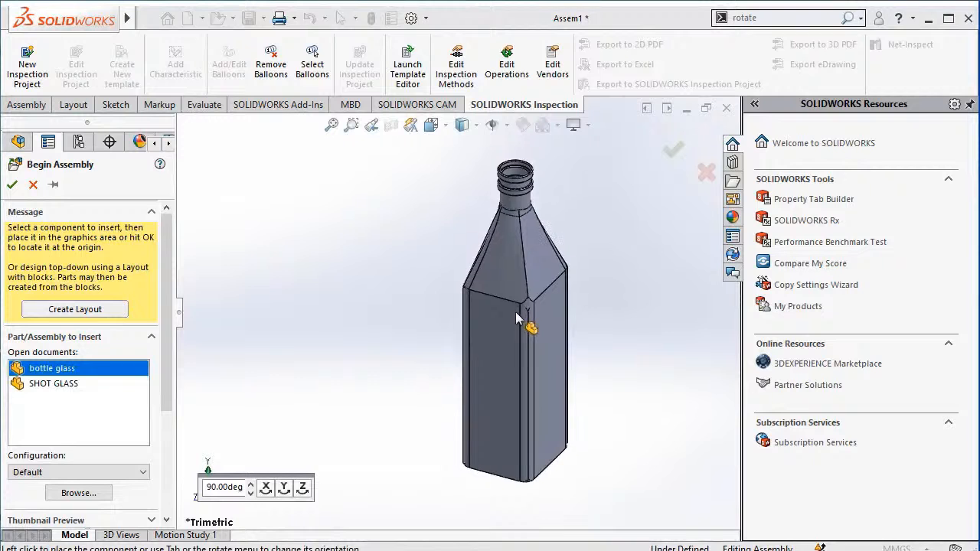
{"action": "left_click", "coordinate": [517, 319]}
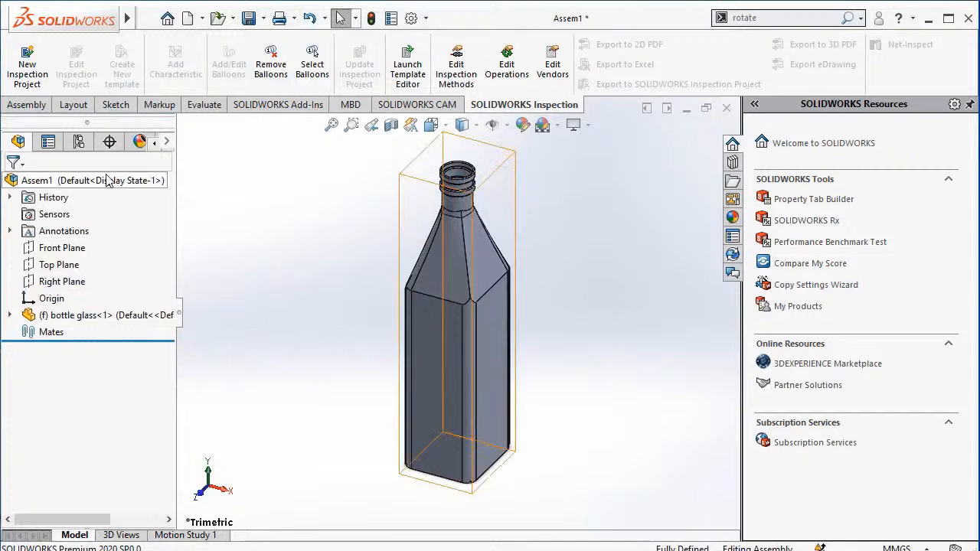
Insert the SHOT GLASS part into the assembly and place it beside the lower part of the bottle.
{"action": "left_click", "coordinate": [31, 106]}
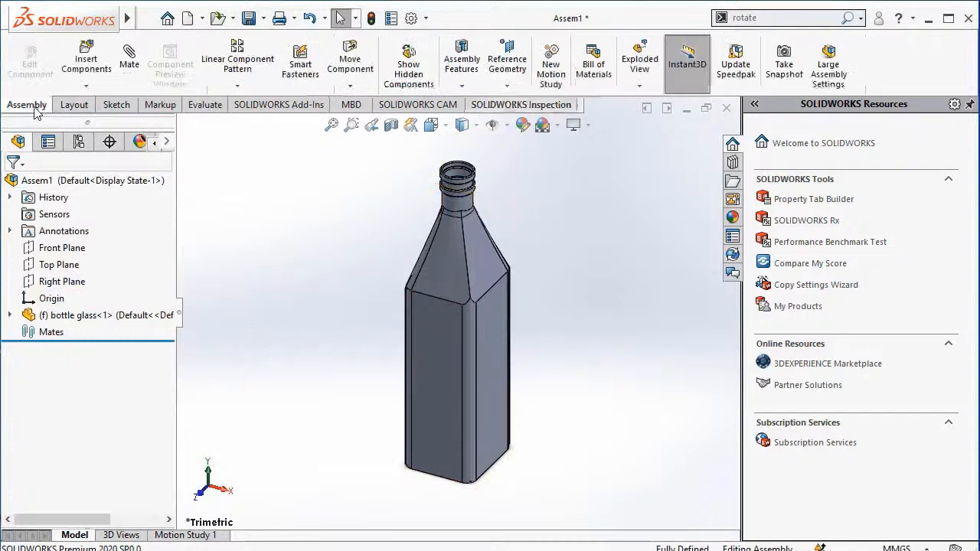
{"action": "left_click", "coordinate": [84, 76]}
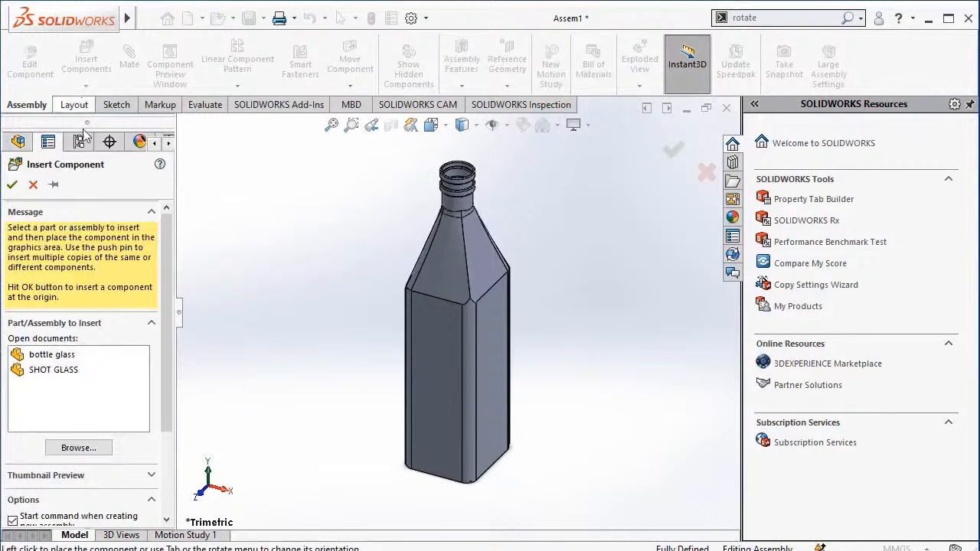
{"action": "left_click", "coordinate": [62, 370]}
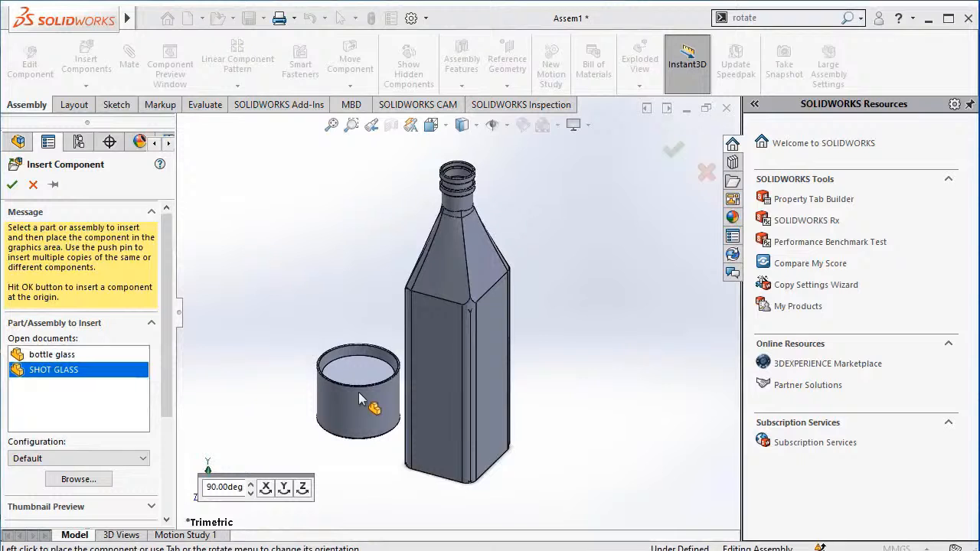
{"action": "left_click", "coordinate": [359, 400]}
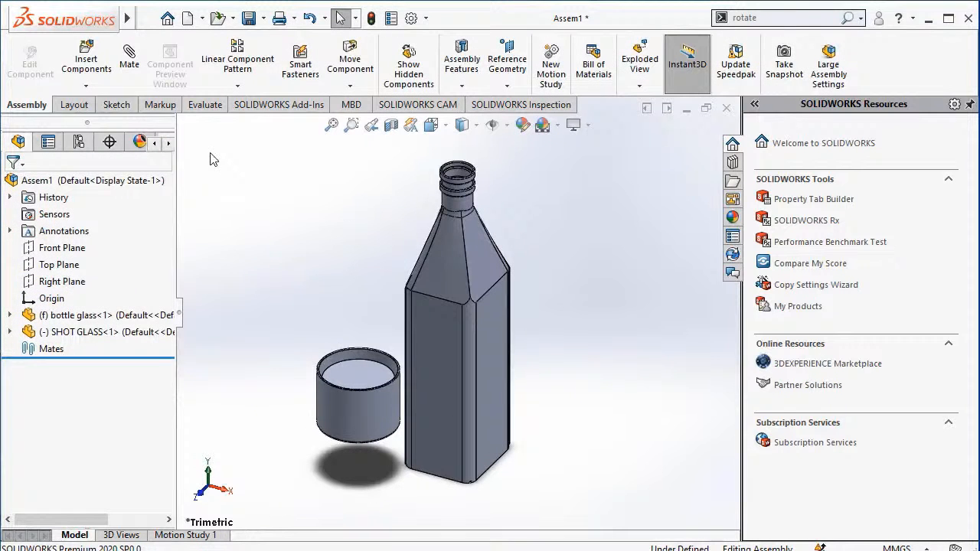
Start saving the assembly and choose the References folder inside SW-Keyshot as its destination.
{"action": "left_click", "coordinate": [147, 20]}
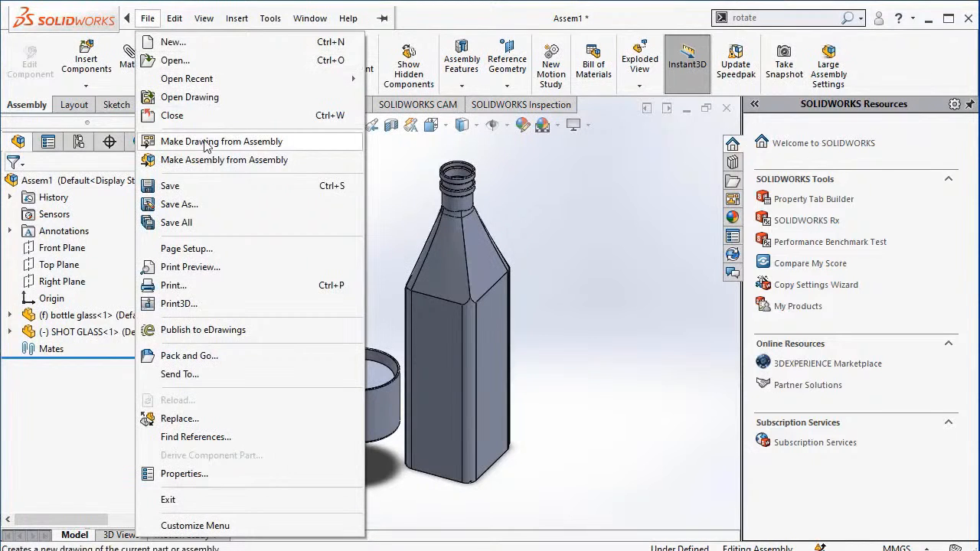
{"action": "left_click", "coordinate": [204, 192]}
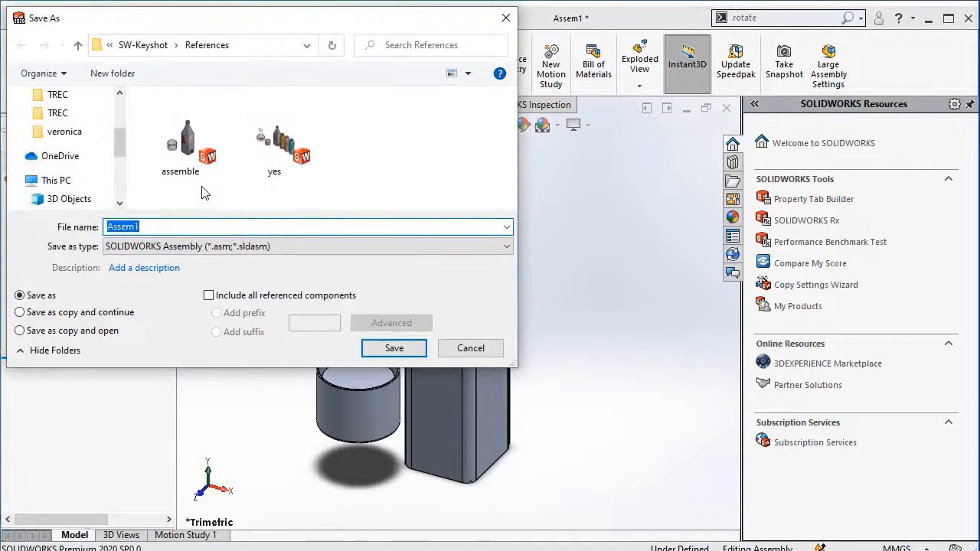
{"action": "left_click", "coordinate": [69, 138]}
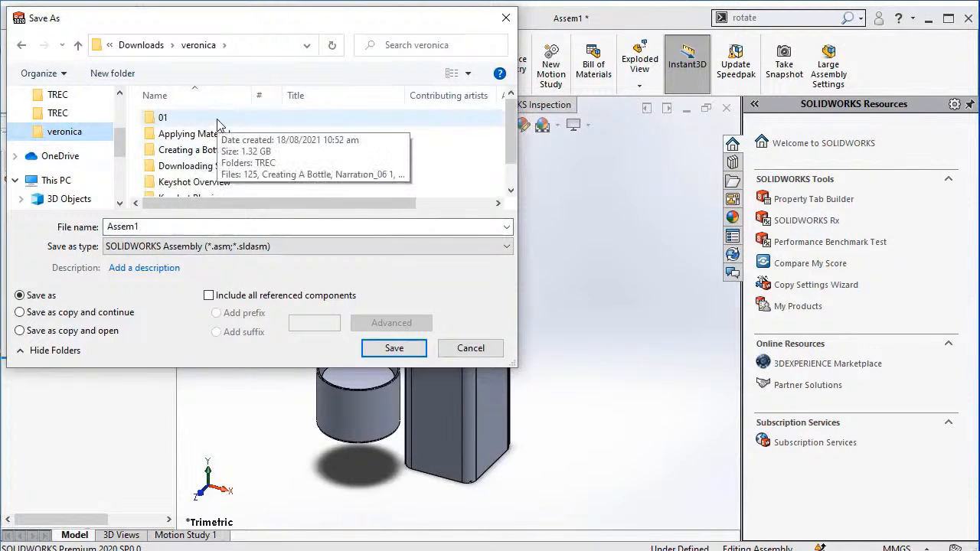
{"action": "left_click", "coordinate": [77, 44]}
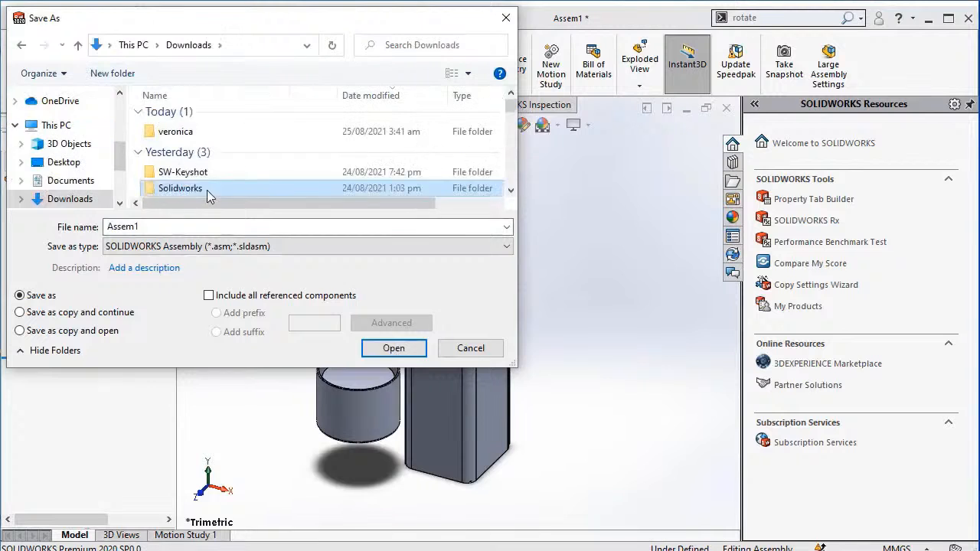
{"action": "double_click", "coordinate": [207, 188]}
{"action": "scroll", "coordinate": [69, 146], "scroll_direction": "up", "scroll_amount": 2}
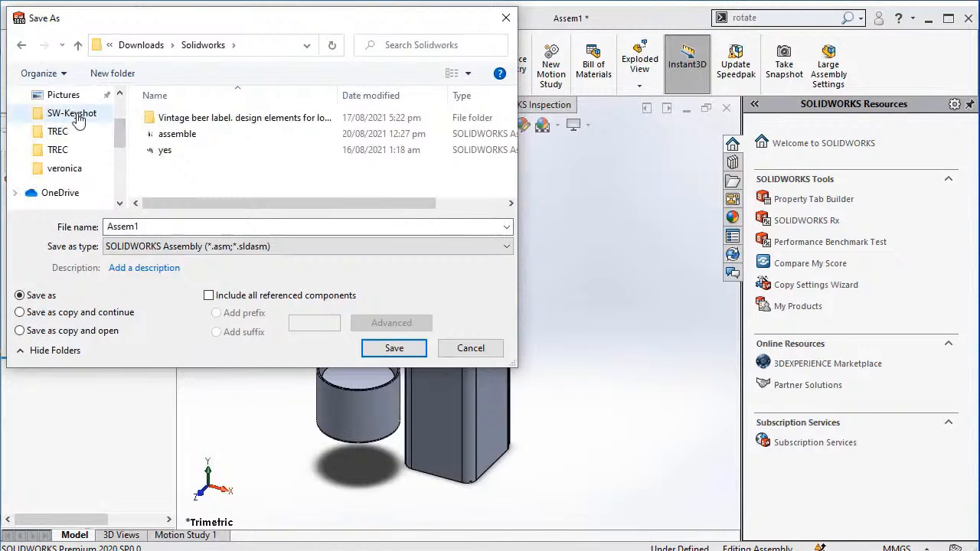
{"action": "left_click", "coordinate": [71, 112]}
{"action": "double_click", "coordinate": [196, 121]}
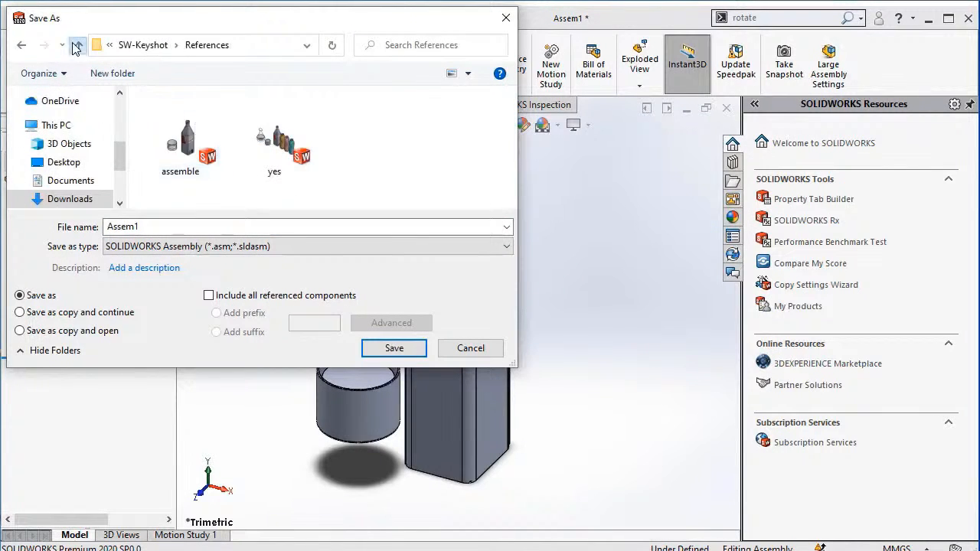
Name the assembly file "assemble" and save it.
{"action": "double_click", "coordinate": [202, 225]}
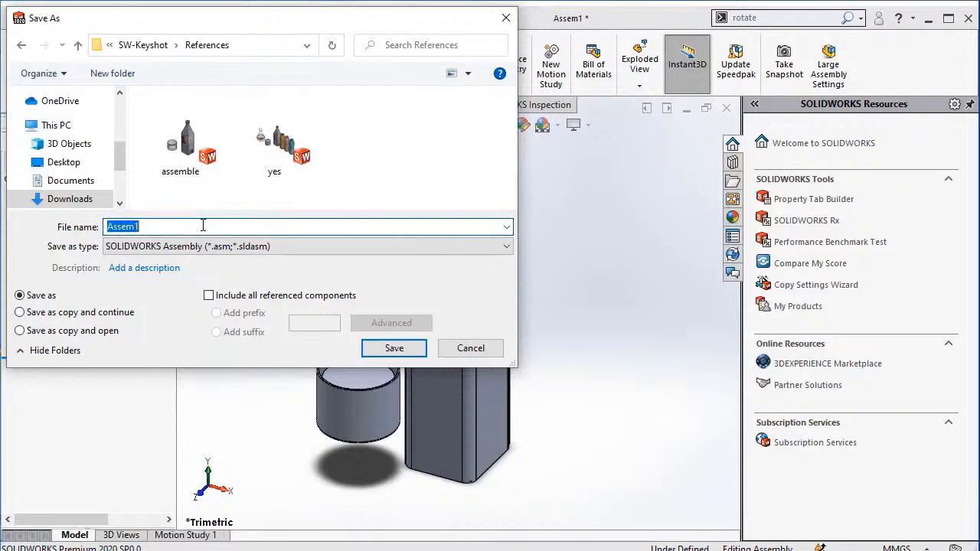
{"action": "type", "text": "a"}
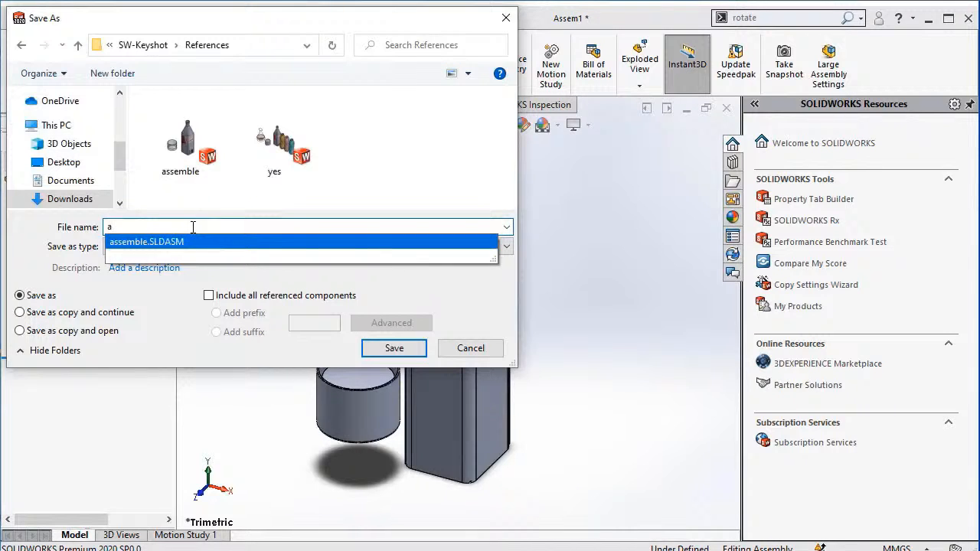
{"action": "type", "text": "ss"}
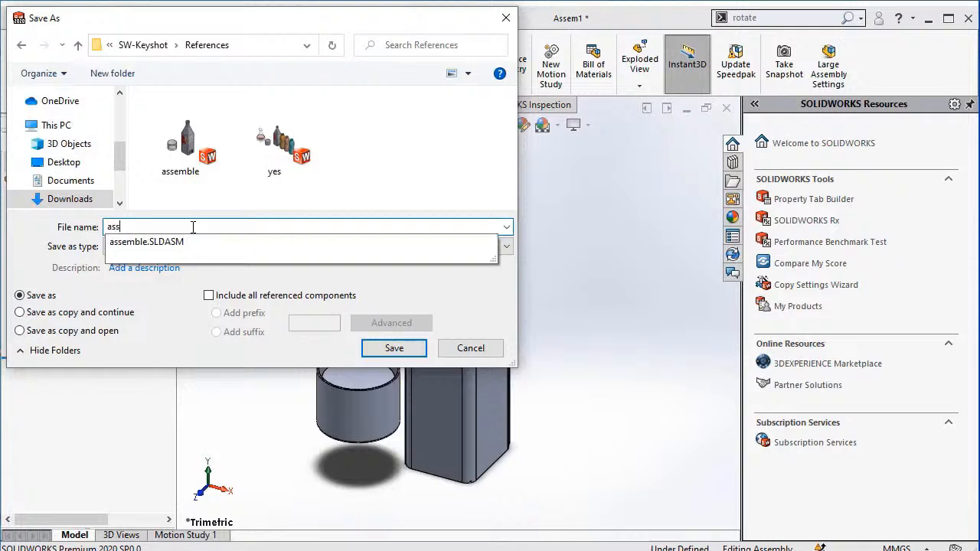
{"action": "type", "text": "emble."}
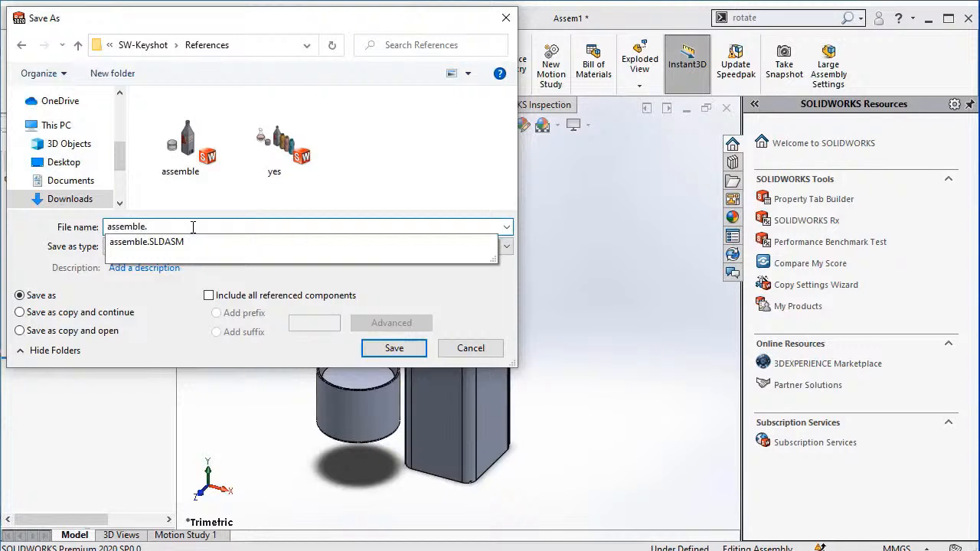
{"action": "left_click", "coordinate": [401, 355]}
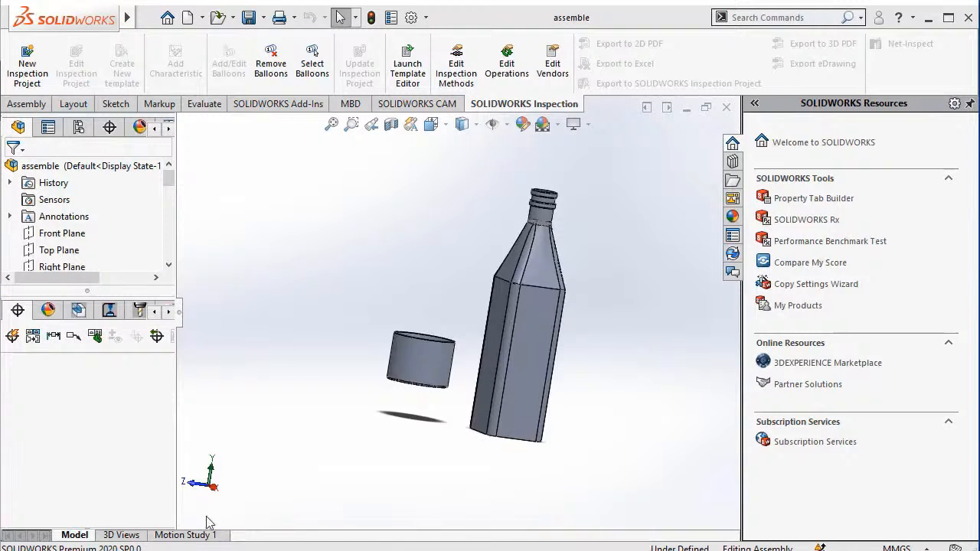
Switch to the browser, download the KeyShot SOLIDWORKS add-in from the KeyShot Plugins page, and select its installer in the Downloads folder.
{"action": "left_click", "coordinate": [139, 550]}
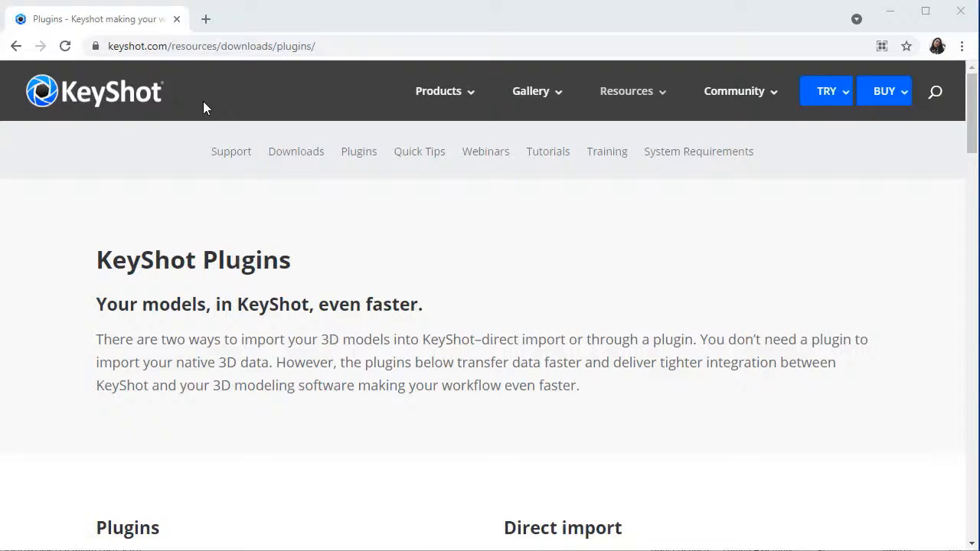
{"action": "left_click", "coordinate": [325, 48]}
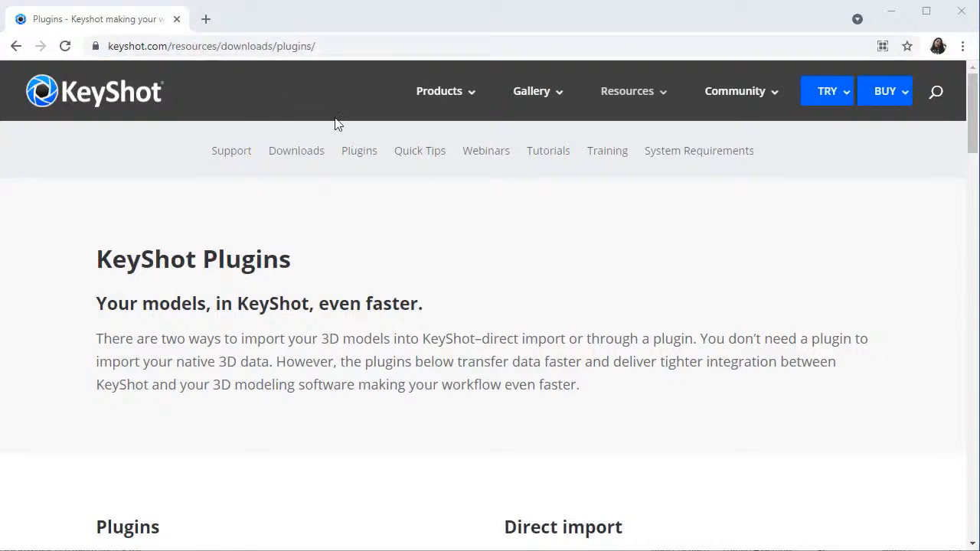
{"action": "left_click_drag", "start_coordinate": [971, 122], "coordinate": [924, 354]}
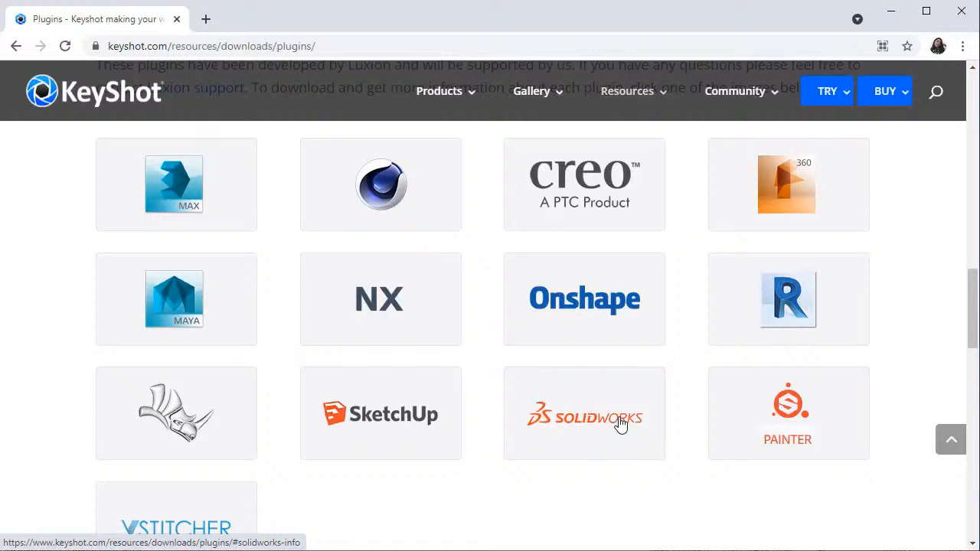
{"action": "left_click", "coordinate": [619, 425]}
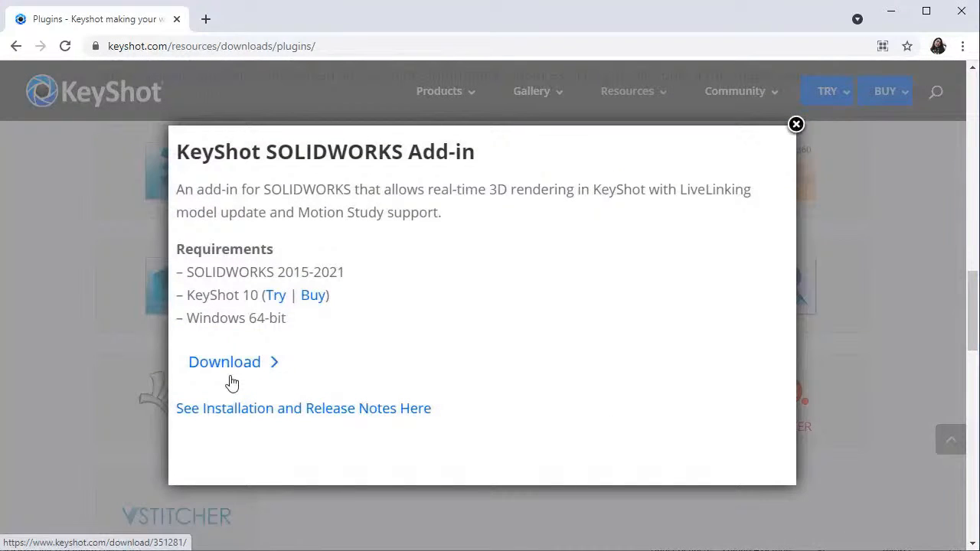
{"action": "left_click", "coordinate": [226, 362]}
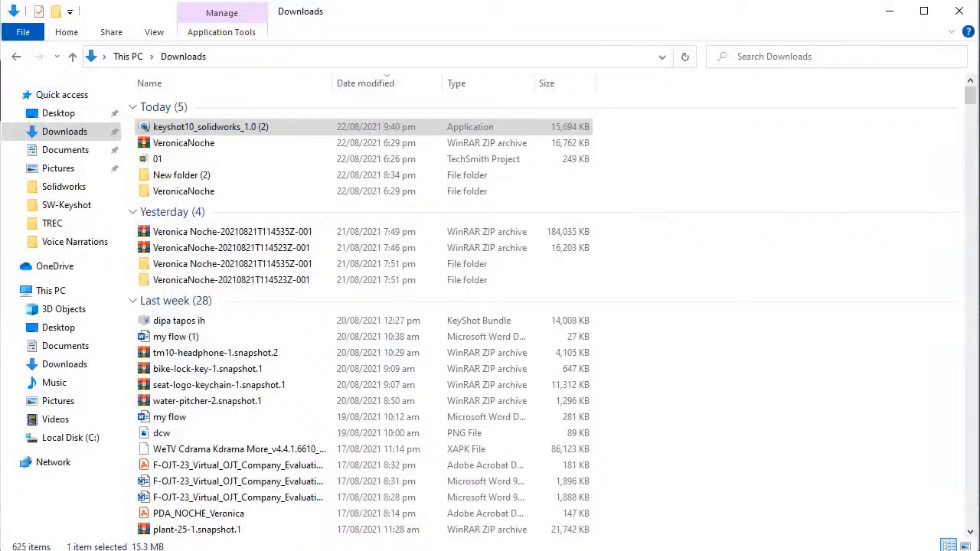
{"action": "left_click", "coordinate": [277, 126]}
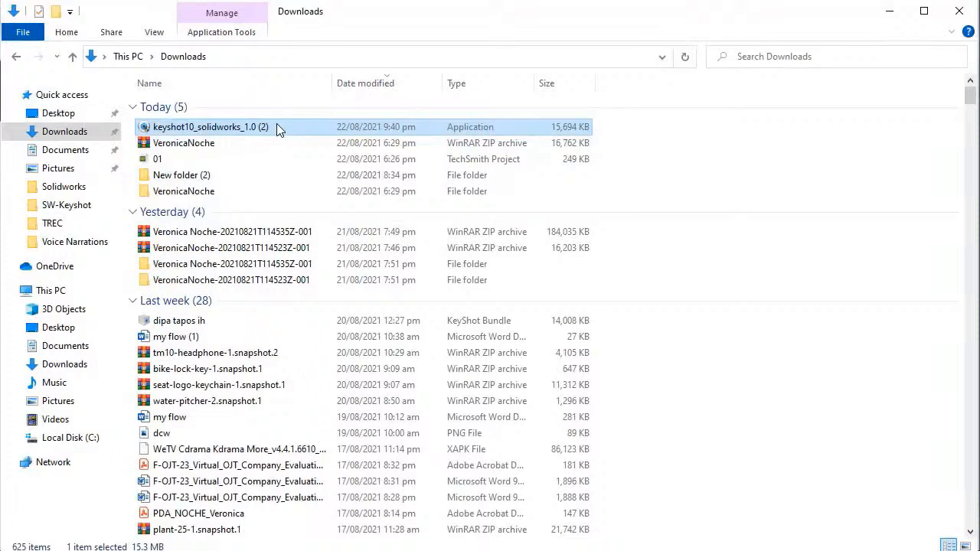
{"action": "right_click", "coordinate": [276, 125]}
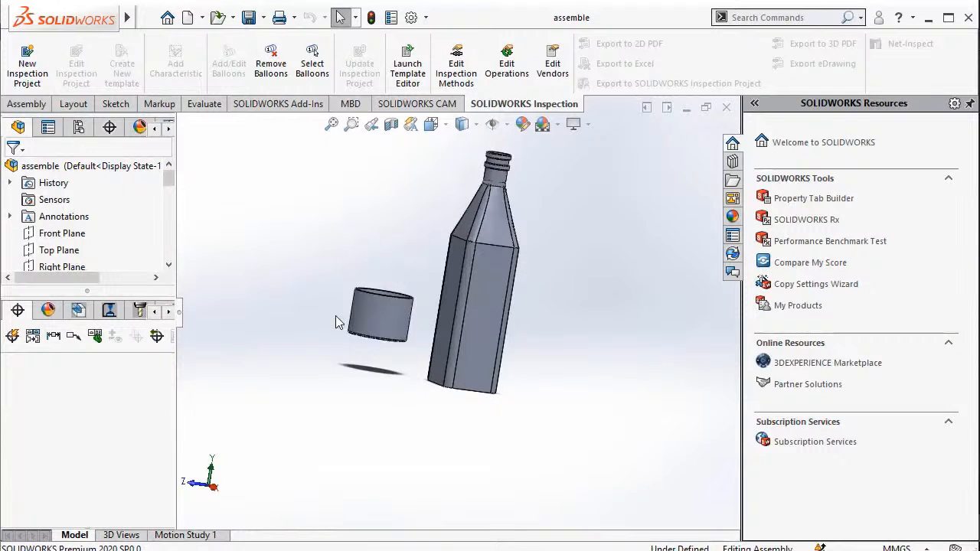
Return to SOLIDWORKS and check in the add-in manager that KeyShot 10 Plugin is enabled, then accept the settings.
{"action": "mouse_move", "coordinate": [136, 20]}
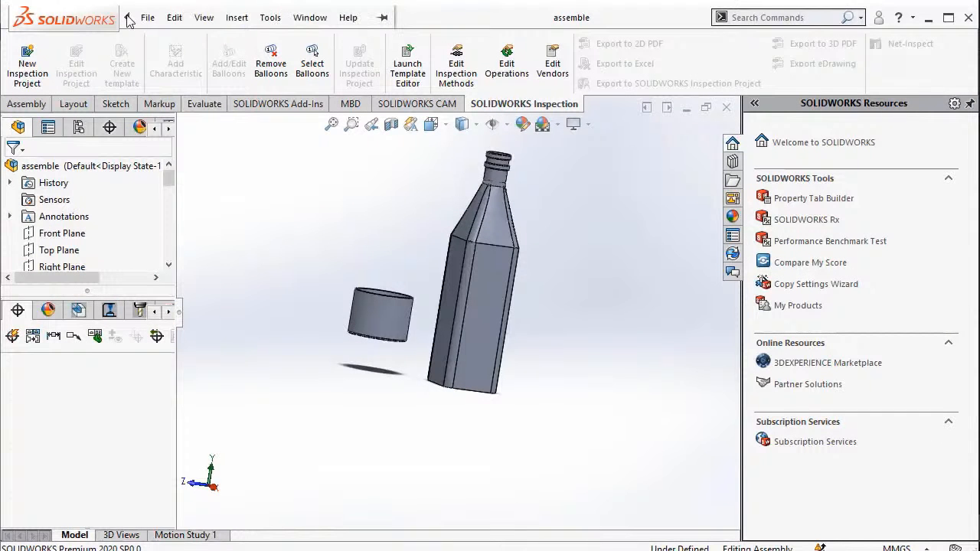
{"action": "left_click", "coordinate": [204, 17]}
{"action": "mouse_move", "coordinate": [270, 17]}
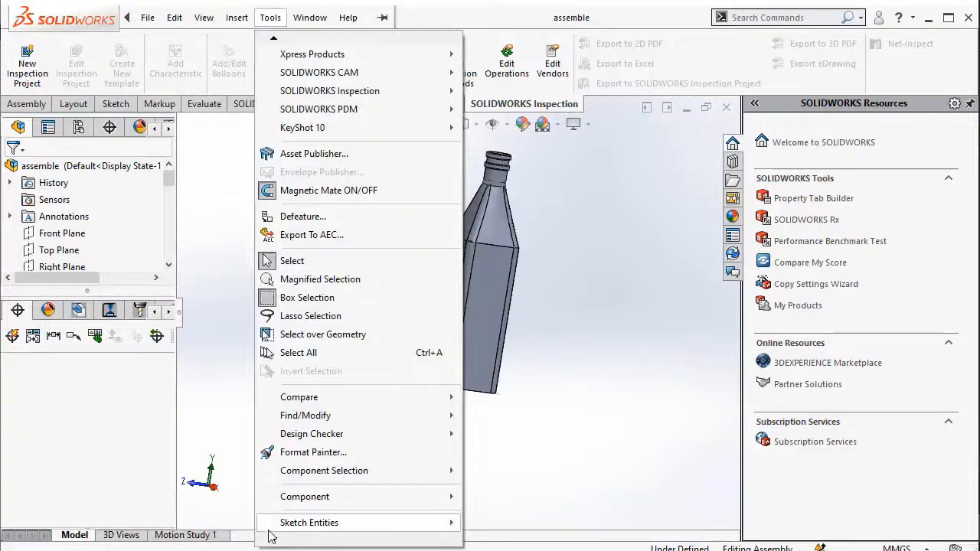
{"action": "mouse_move", "coordinate": [270, 540]}
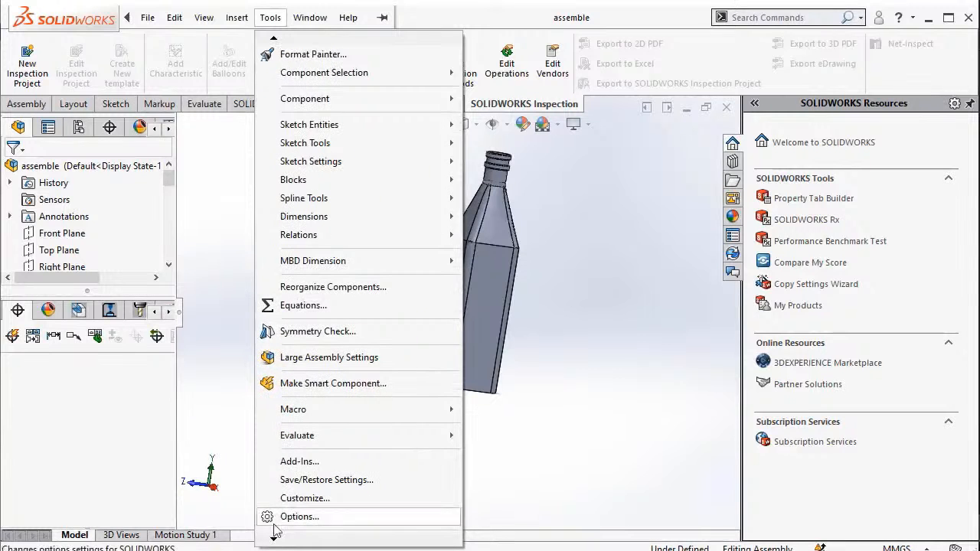
{"action": "left_click", "coordinate": [312, 463]}
{"action": "left_click_drag", "start_coordinate": [547, 205], "coordinate": [548, 323]}
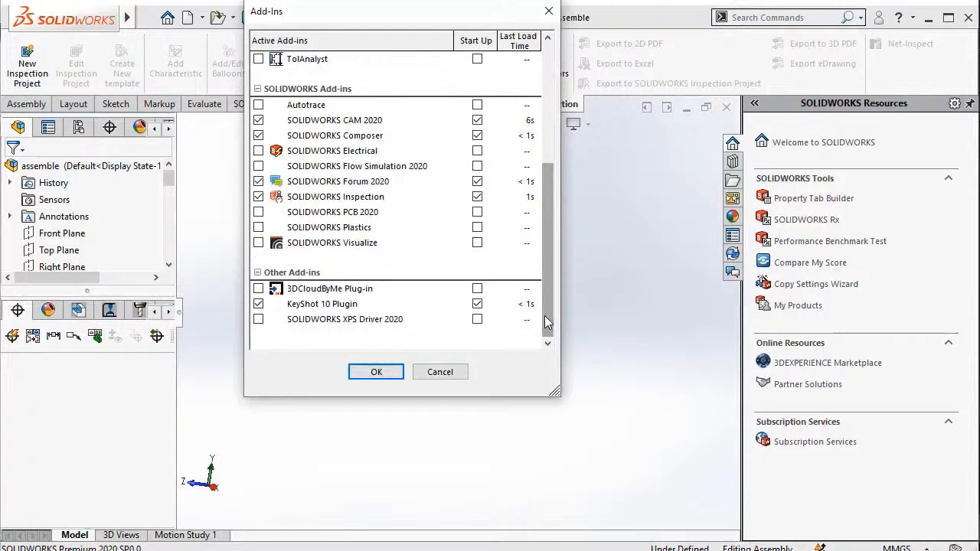
{"action": "left_click", "coordinate": [376, 372]}
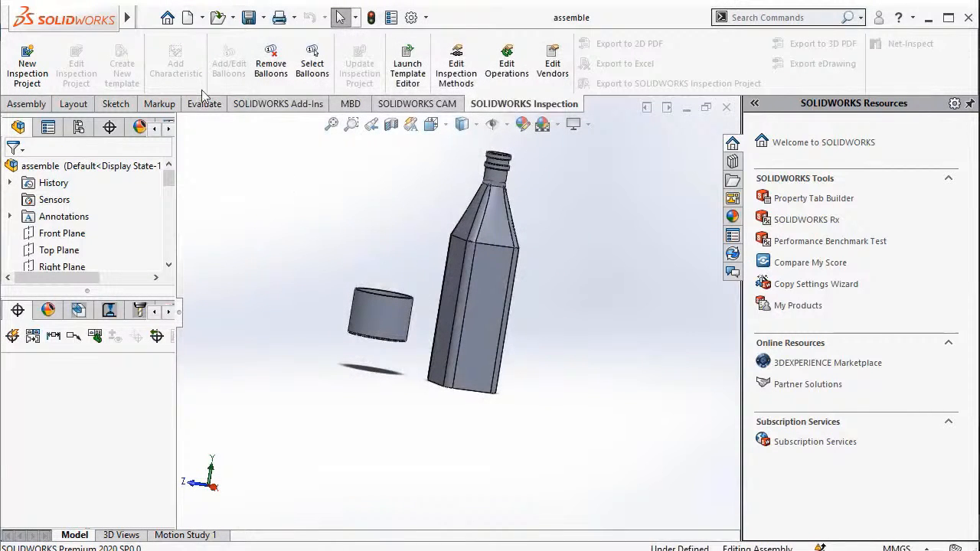
Send the assembly of the bottle and shot glass to KeyShot 10 through the plugin.
{"action": "mouse_move", "coordinate": [134, 27]}
{"action": "left_click", "coordinate": [269, 20]}
{"action": "mouse_move", "coordinate": [274, 42]}
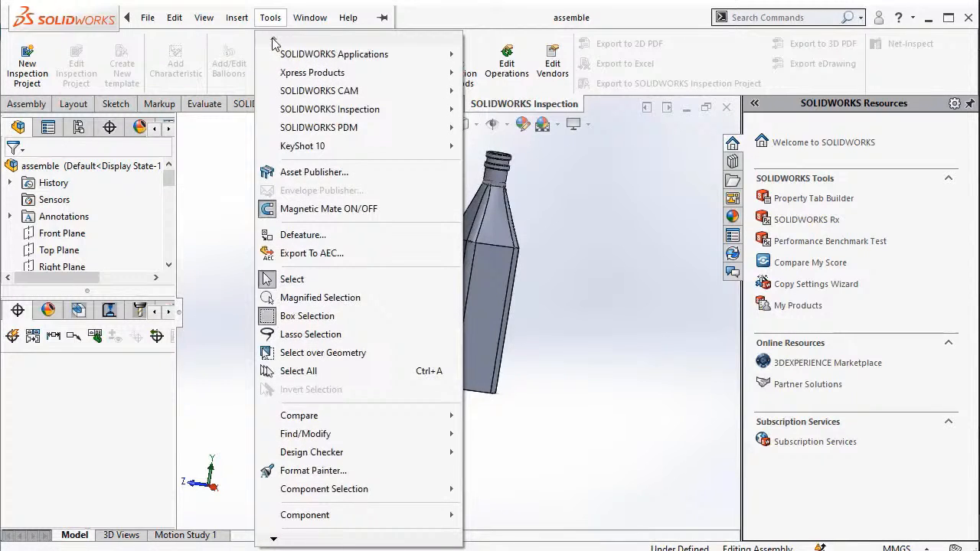
{"action": "mouse_move", "coordinate": [329, 153]}
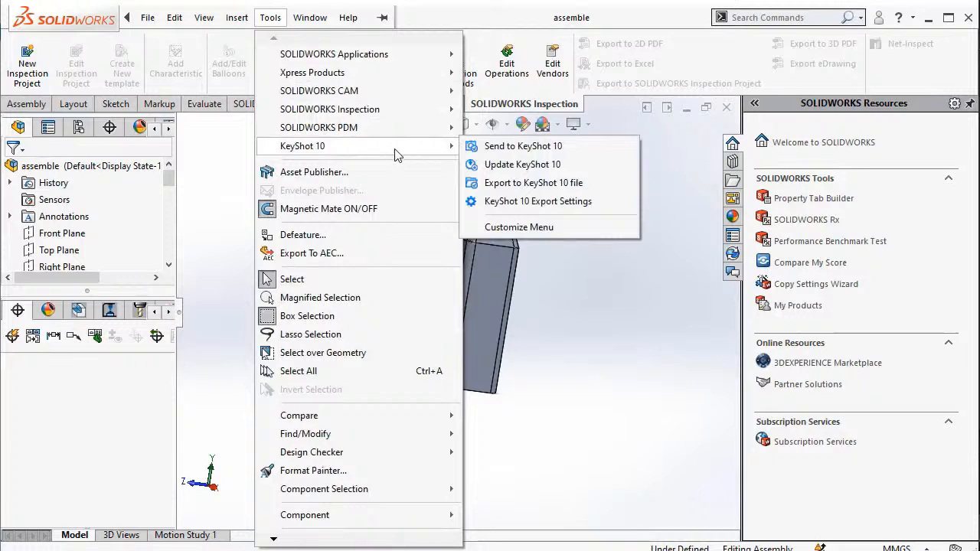
{"action": "left_click", "coordinate": [507, 152]}
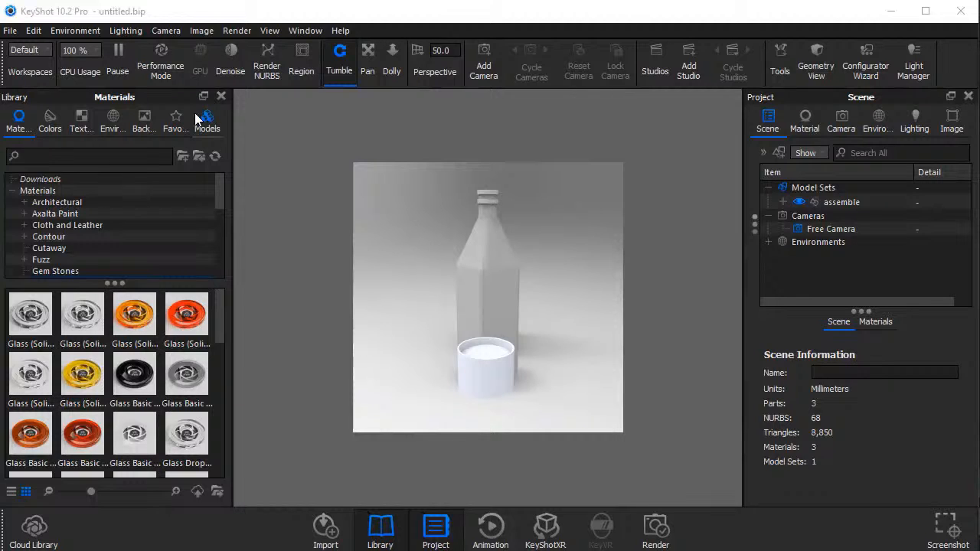
{"action": "left_click", "coordinate": [14, 35]}
{"action": "left_click", "coordinate": [40, 61]}
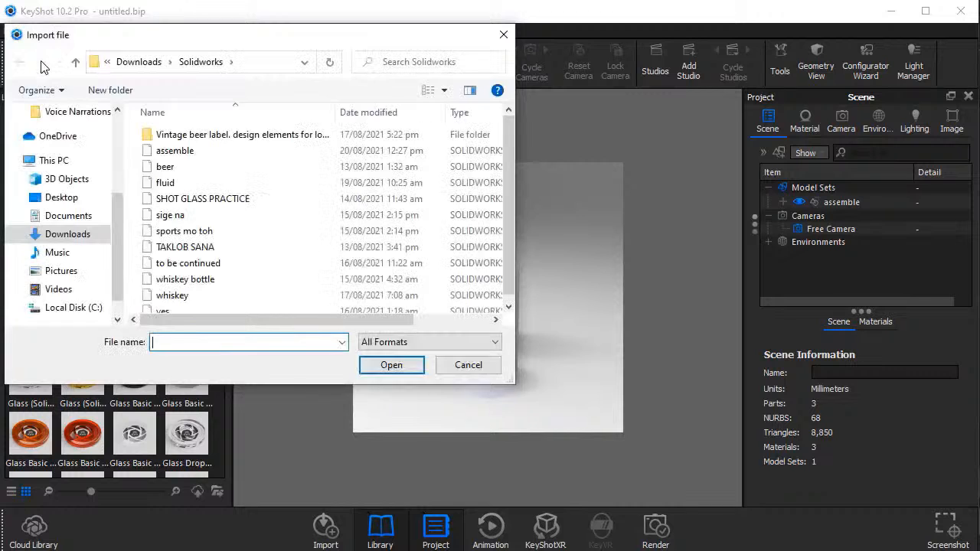
{"action": "left_click", "coordinate": [204, 150]}
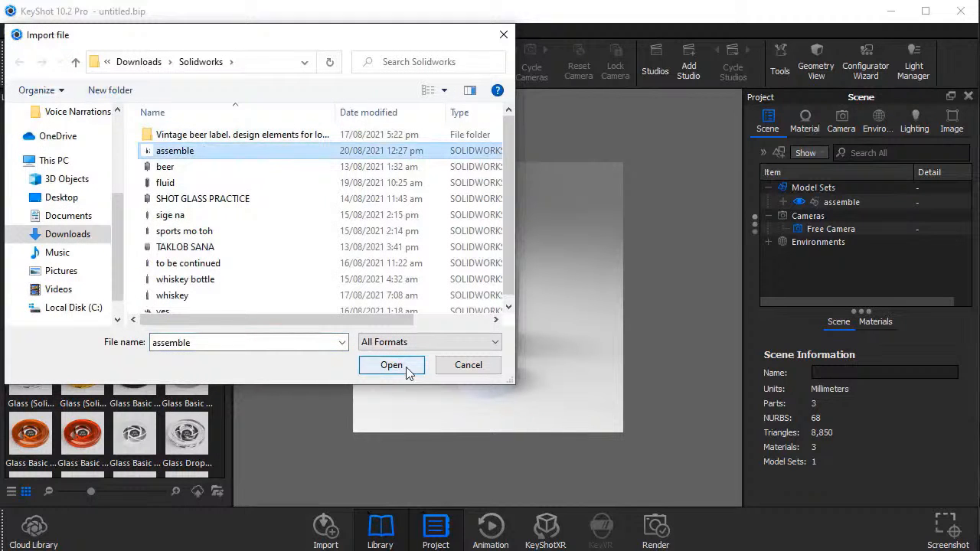
{"action": "left_click", "coordinate": [504, 35]}
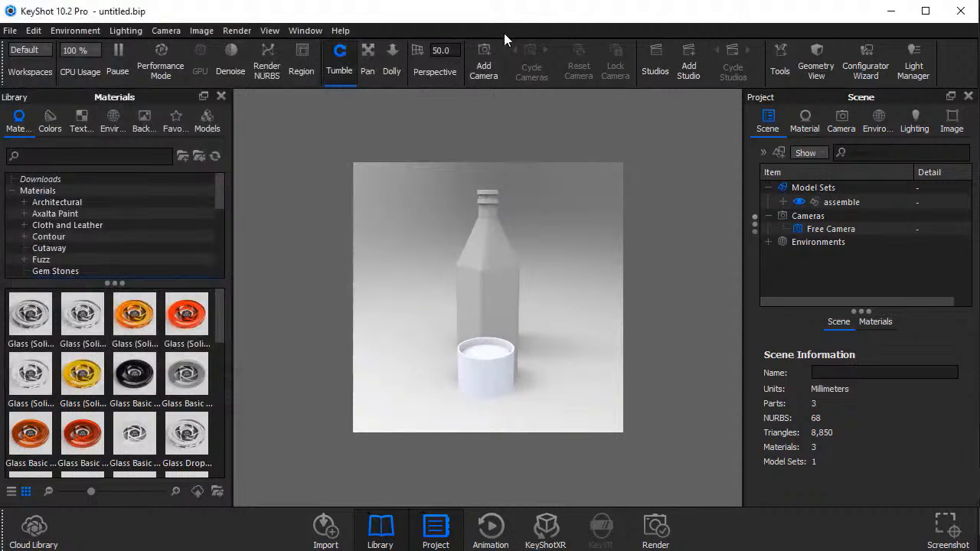
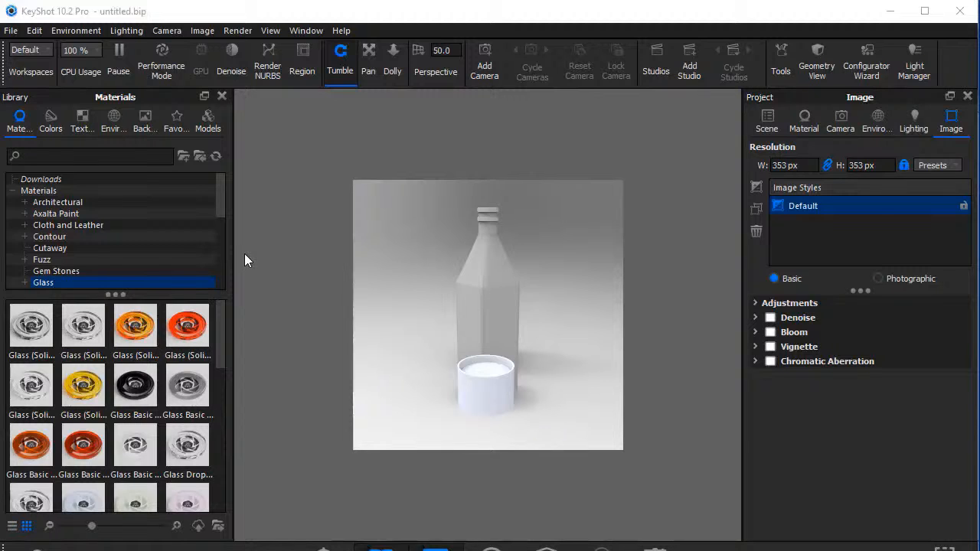
{"action": "left_click", "coordinate": [10, 31]}
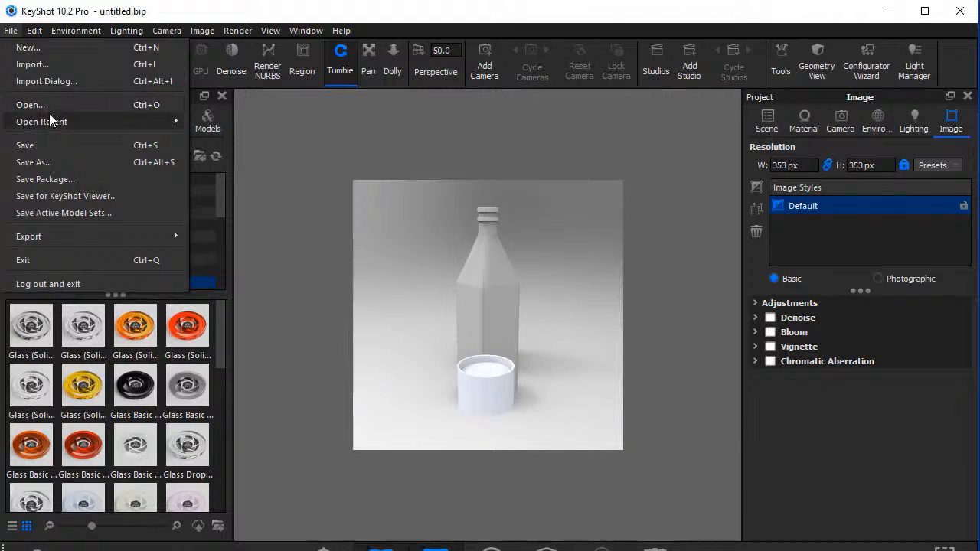
{"action": "mouse_move", "coordinate": [49, 115]}
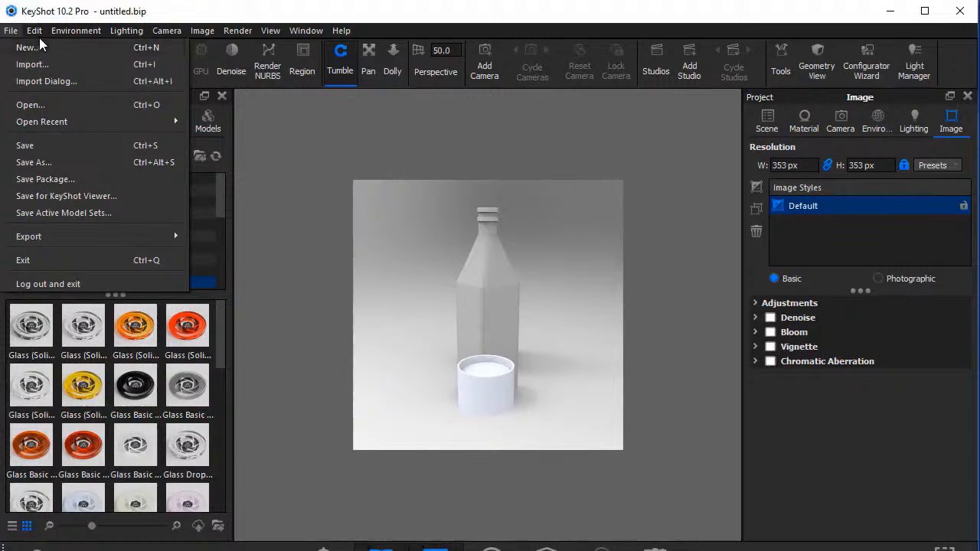
{"action": "mouse_move", "coordinate": [74, 32]}
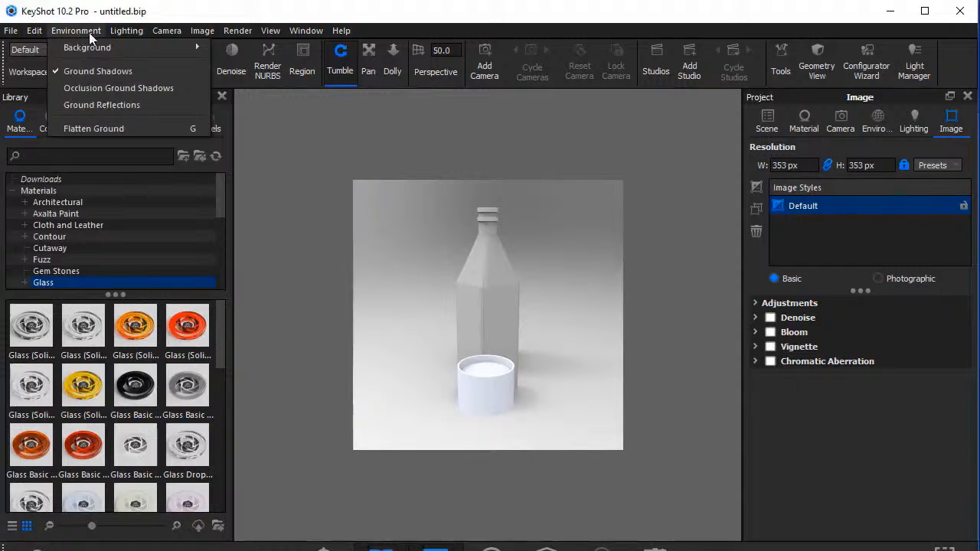
{"action": "mouse_move", "coordinate": [162, 35]}
{"action": "mouse_move", "coordinate": [198, 35]}
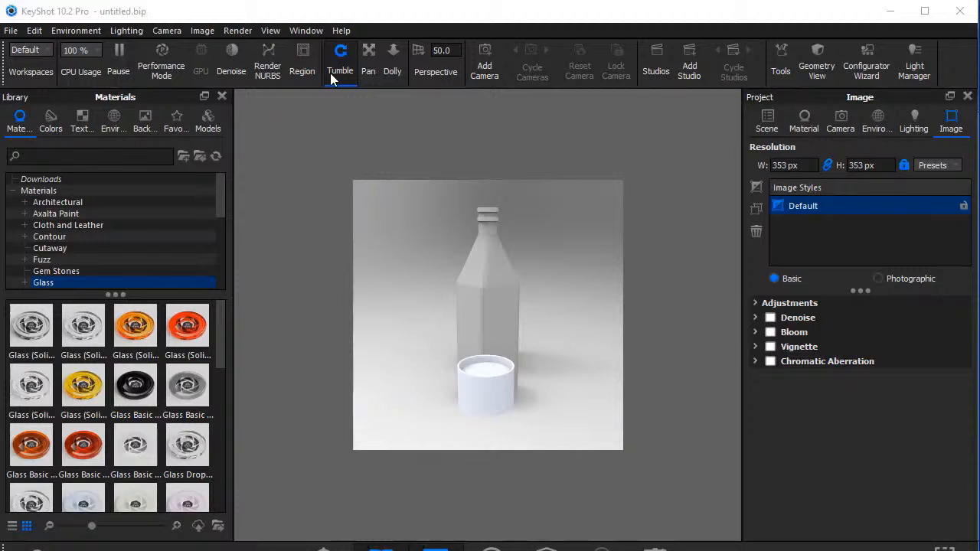
{"action": "left_click", "coordinate": [391, 70]}
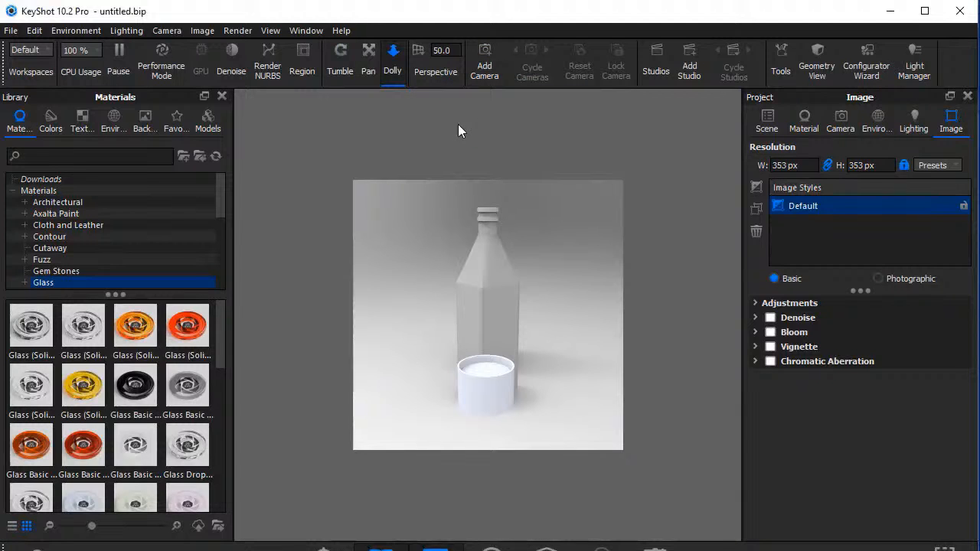
Look through the library's colors, textures, environments, backplates, favorites and models.
{"action": "left_click", "coordinate": [58, 126]}
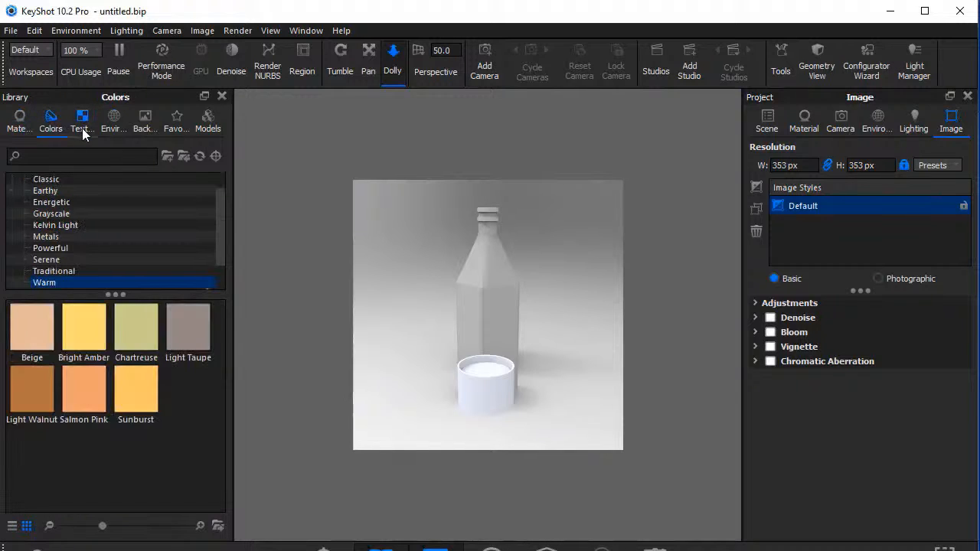
{"action": "left_click", "coordinate": [82, 128]}
{"action": "left_click", "coordinate": [111, 127]}
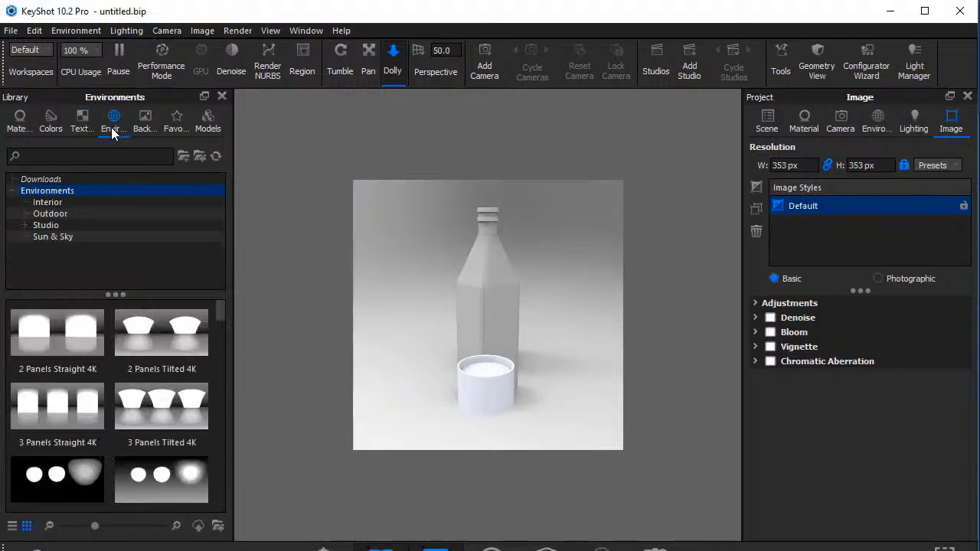
{"action": "left_click", "coordinate": [152, 127]}
{"action": "left_click", "coordinate": [177, 129]}
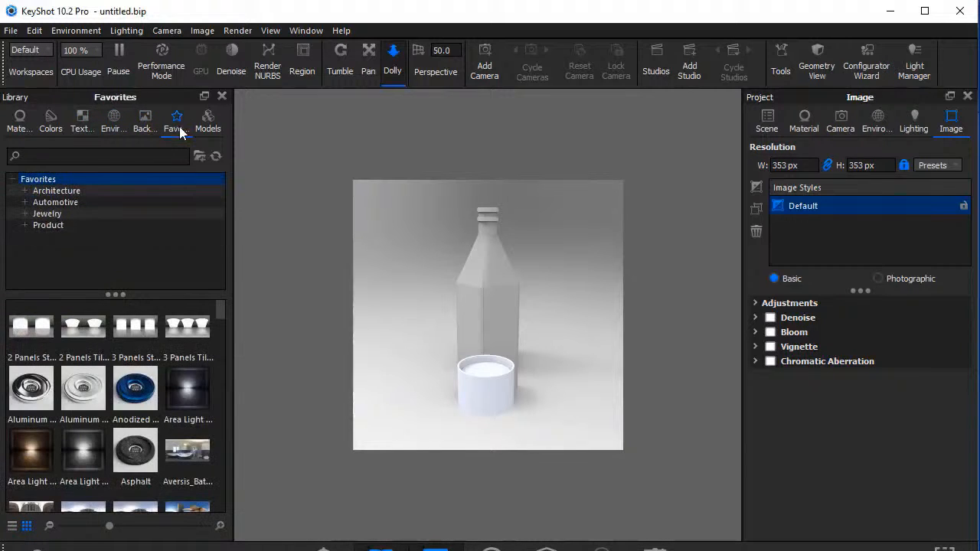
{"action": "left_click", "coordinate": [204, 124]}
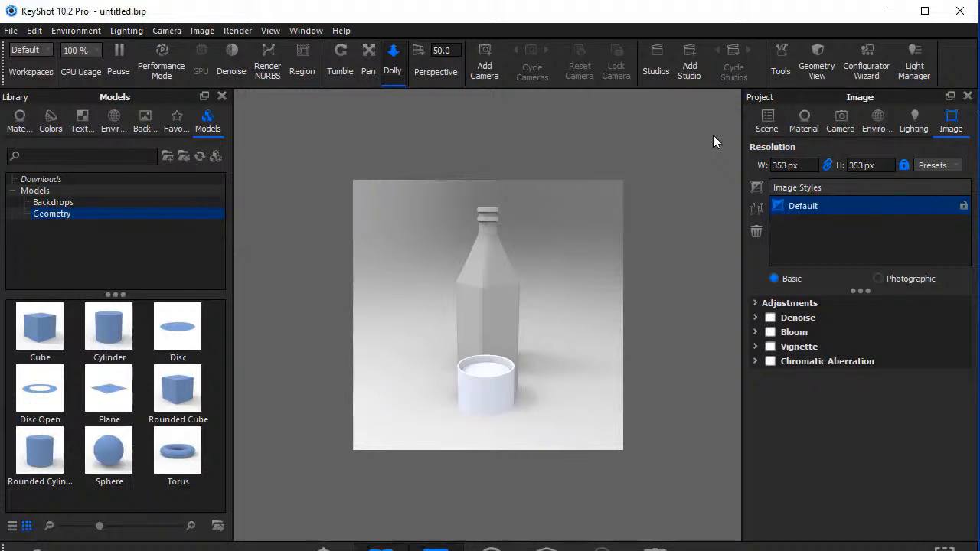
Look through the project's scene, material, camera, environment, lighting and image settings.
{"action": "left_click", "coordinate": [770, 135]}
{"action": "left_click", "coordinate": [796, 136]}
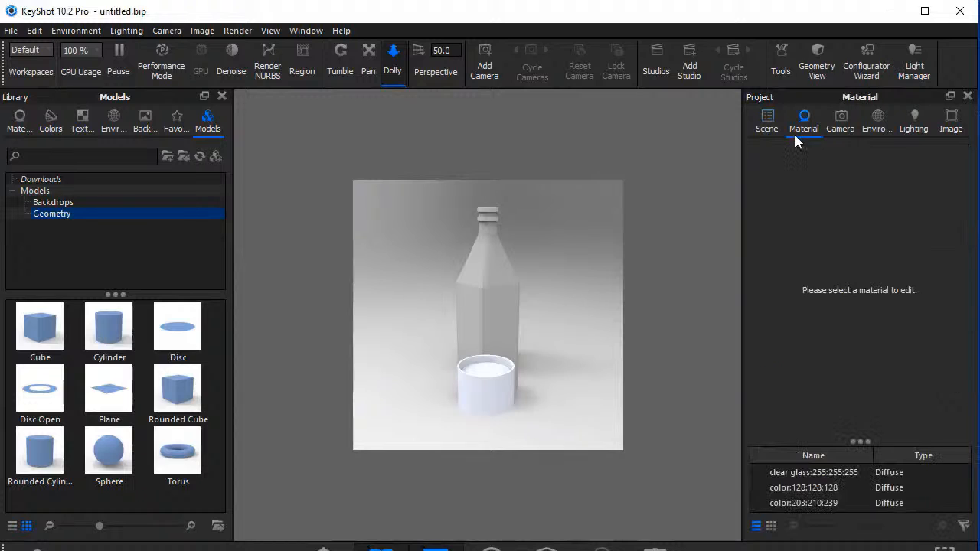
{"action": "left_click", "coordinate": [835, 130]}
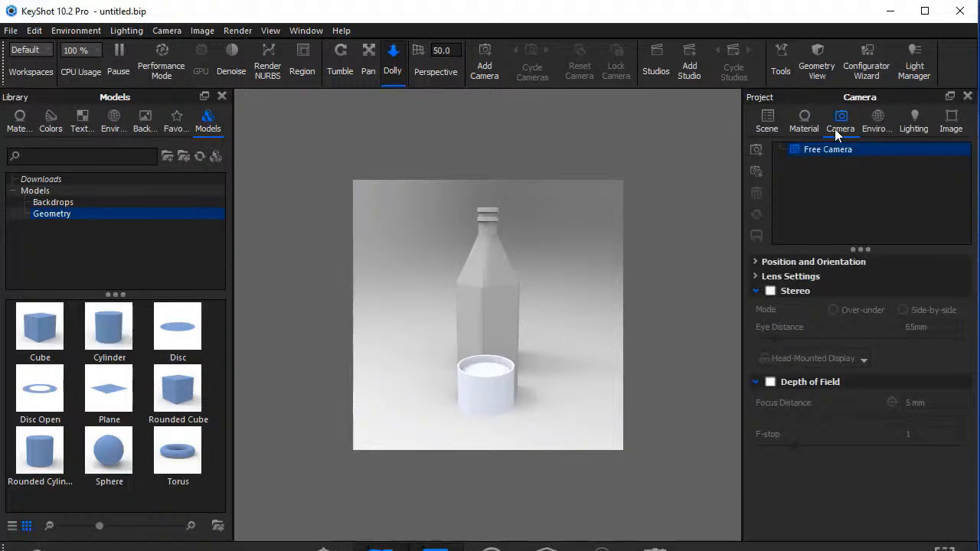
{"action": "left_click", "coordinate": [882, 127]}
{"action": "left_click", "coordinate": [923, 127]}
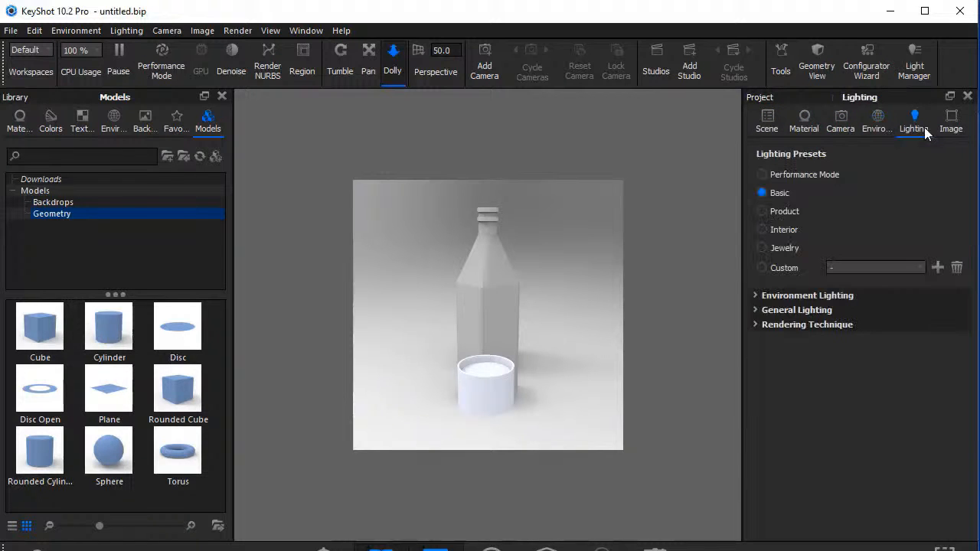
{"action": "left_click", "coordinate": [939, 127]}
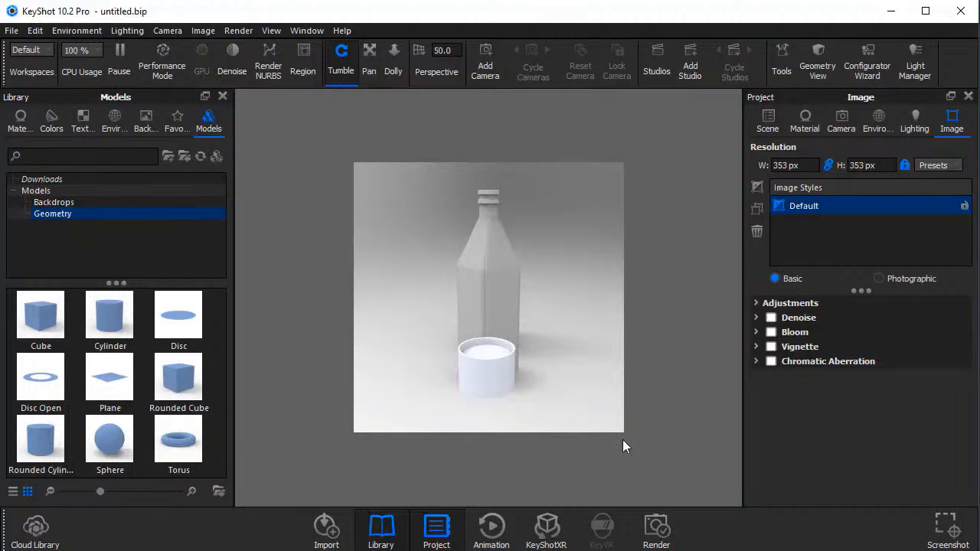
Examine the mode, CPU usage and quality options for the final render, and close the render settings.
{"action": "left_click", "coordinate": [655, 525]}
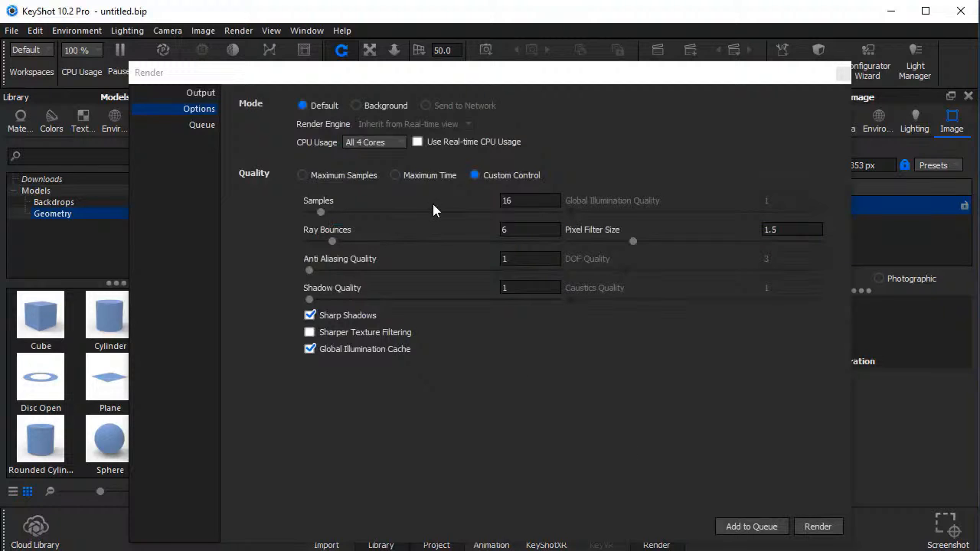
{"action": "left_click", "coordinate": [447, 120]}
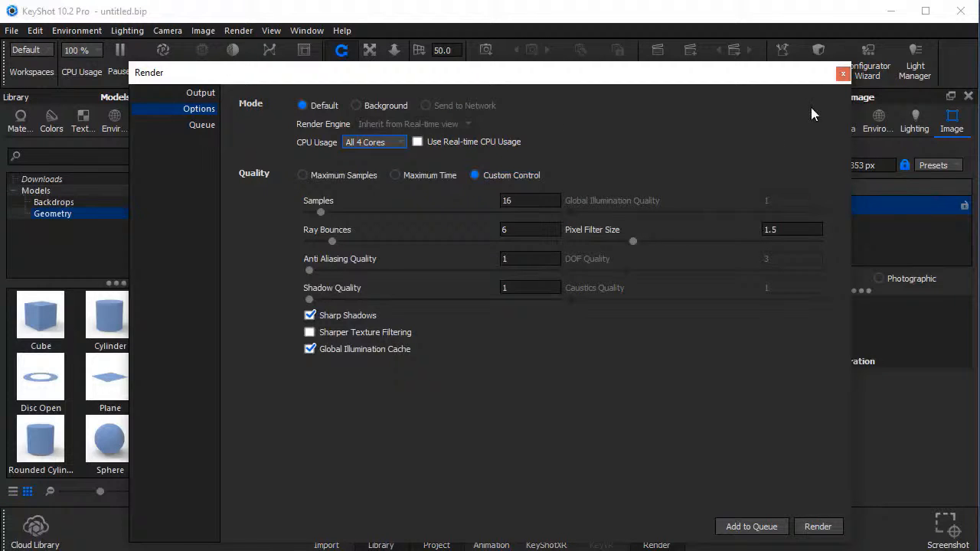
{"action": "left_click", "coordinate": [841, 74]}
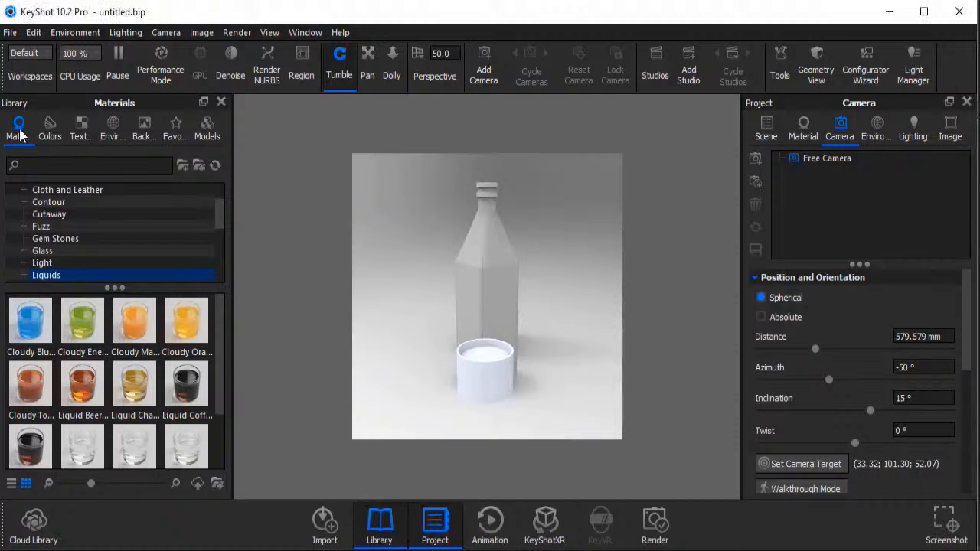
Apply the clear material from the Solid Glass category to the bottle.
{"action": "scroll", "coordinate": [219, 219], "scroll_direction": "up", "scroll_amount": 1}
{"action": "left_click_drag", "start_coordinate": [221, 220], "coordinate": [220, 221]}
{"action": "left_click", "coordinate": [64, 275]}
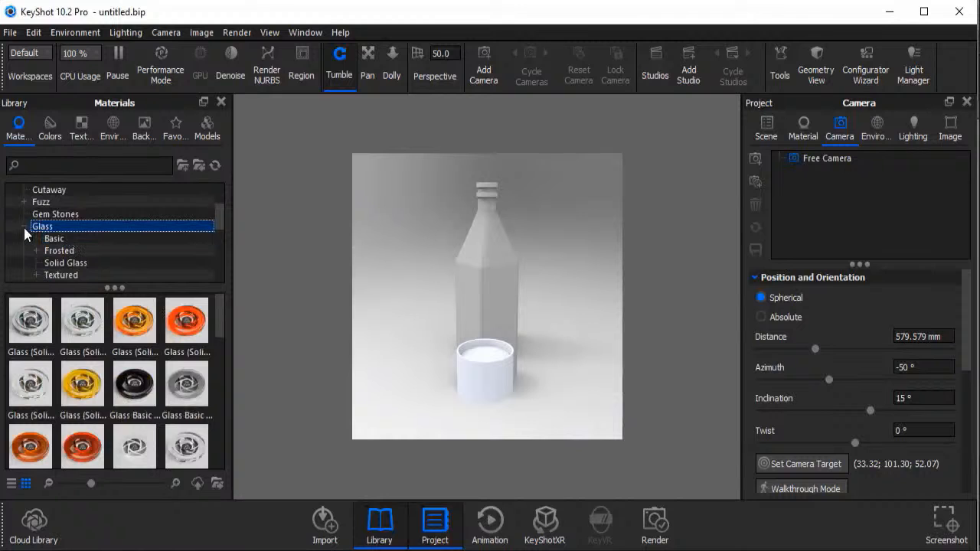
{"action": "left_click", "coordinate": [65, 262]}
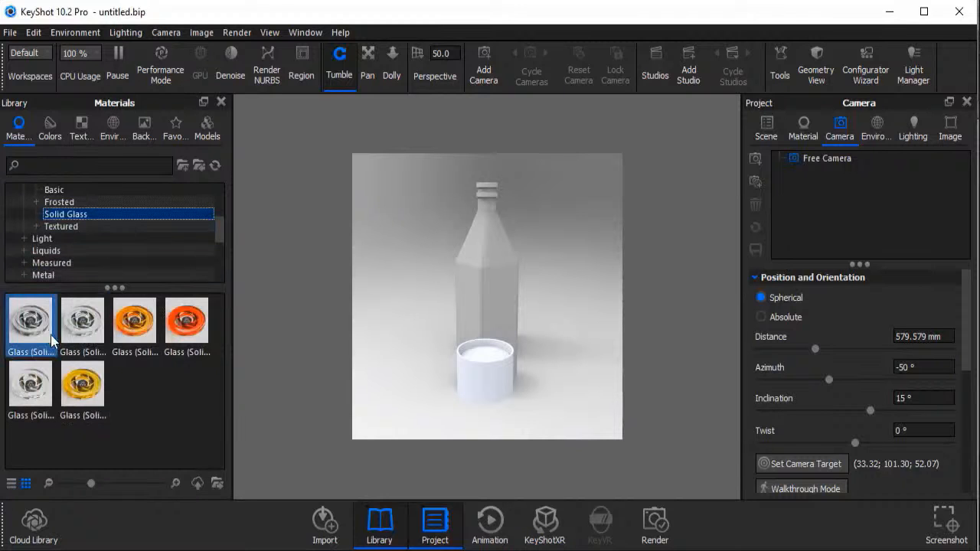
{"action": "left_click_drag", "start_coordinate": [31, 385], "coordinate": [505, 306]}
{"action": "left_click_drag", "start_coordinate": [498, 304], "coordinate": [497, 304]}
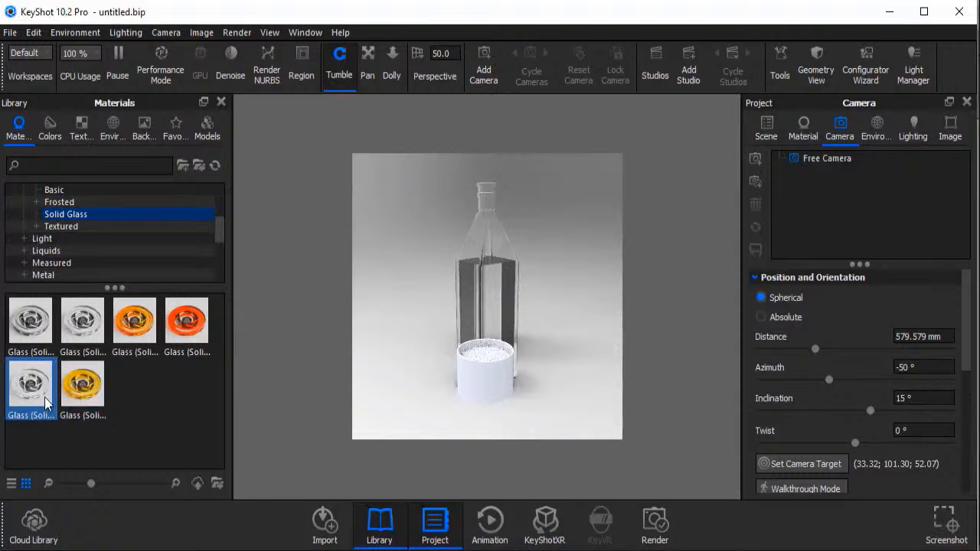
Apply the same clear solid glass to the shot glass and link it with the bottle's duplicate material.
{"action": "mouse_move", "coordinate": [46, 403]}
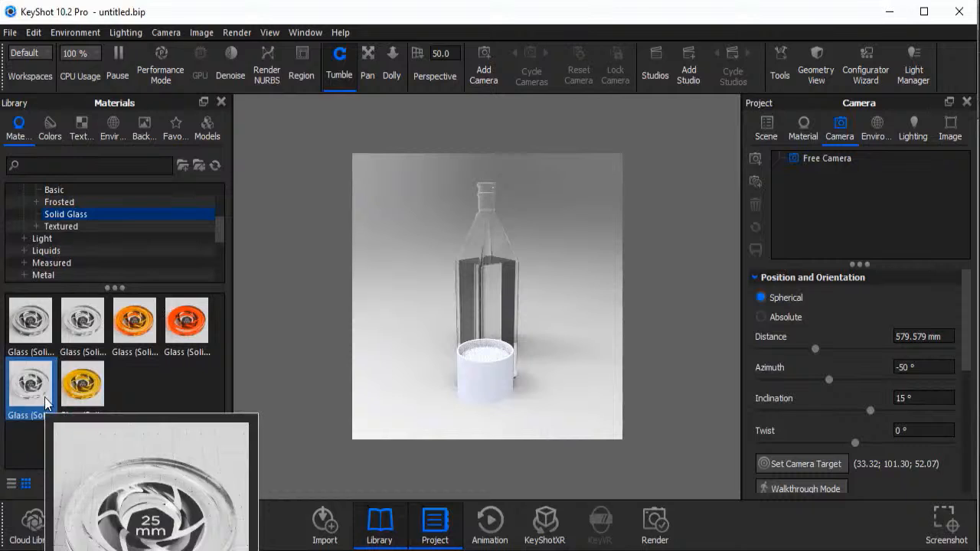
{"action": "left_click_drag", "start_coordinate": [46, 403], "coordinate": [487, 377]}
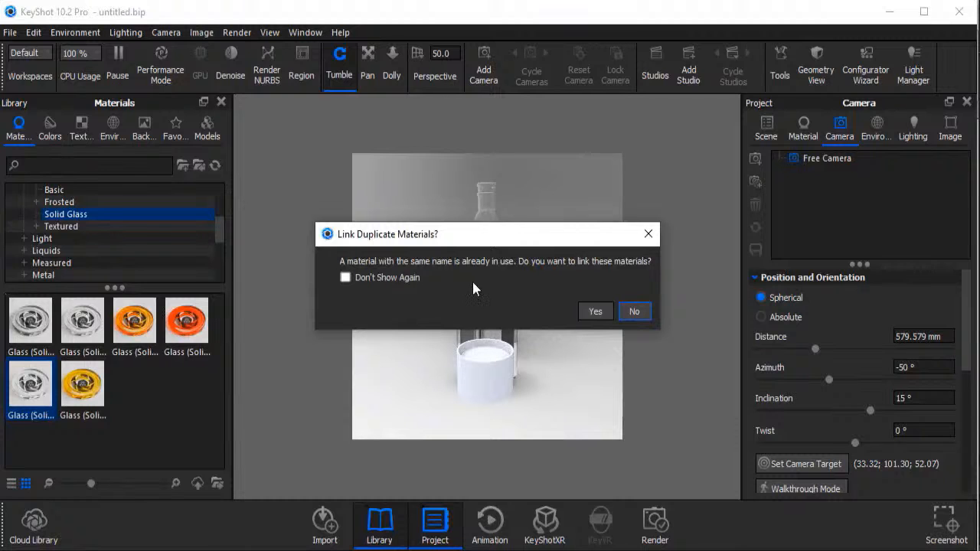
{"action": "left_click", "coordinate": [589, 311]}
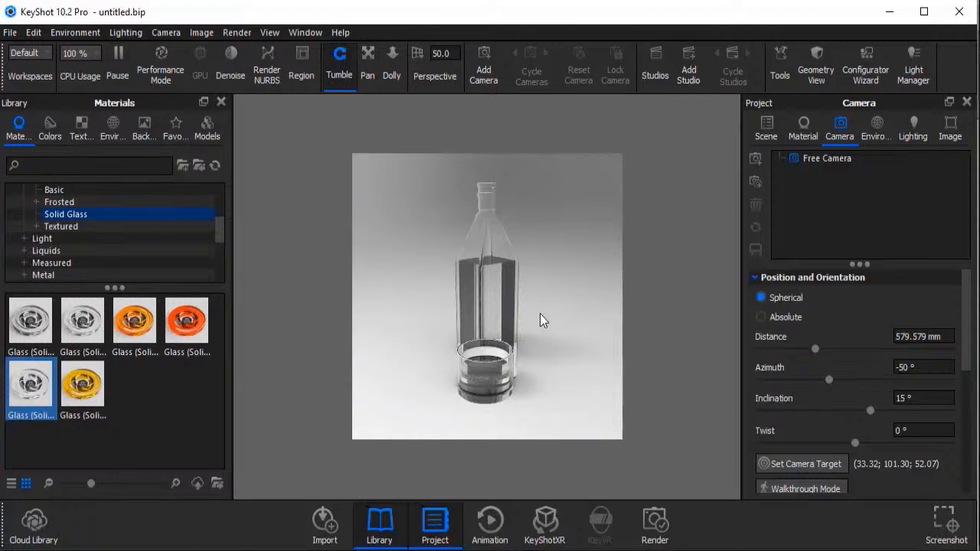
Unlink the shot glass's material from the shared solid glass.
{"action": "left_click_drag", "start_coordinate": [540, 313], "coordinate": [431, 309]}
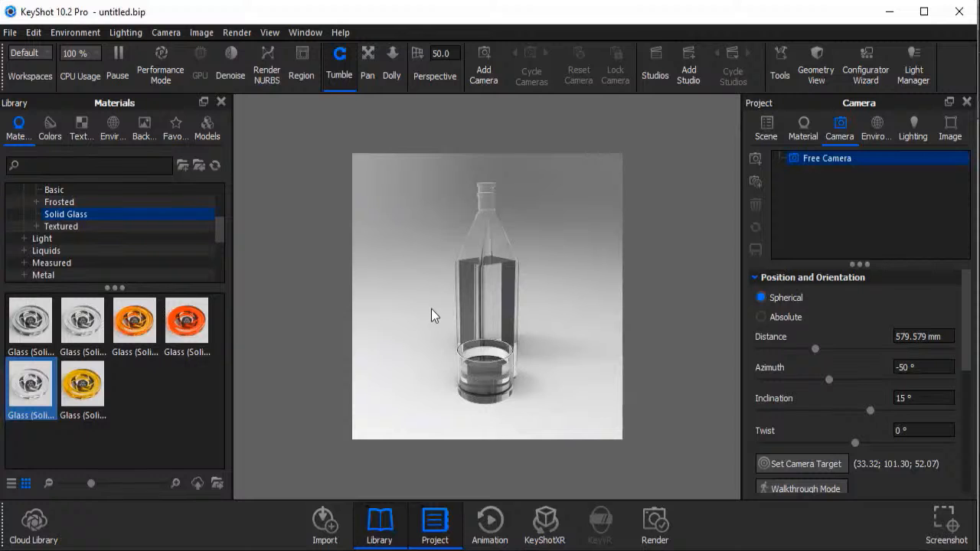
{"action": "right_click", "coordinate": [484, 374]}
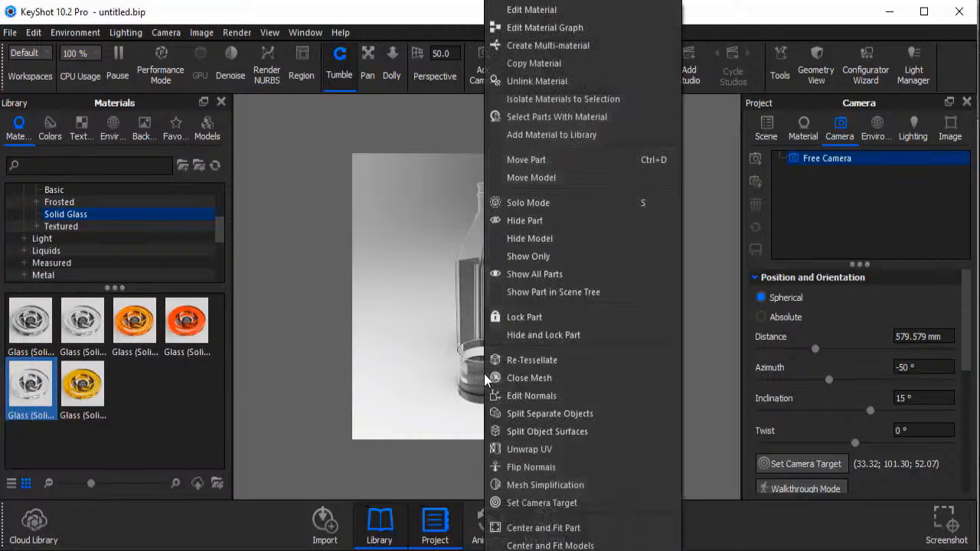
{"action": "left_click", "coordinate": [529, 88]}
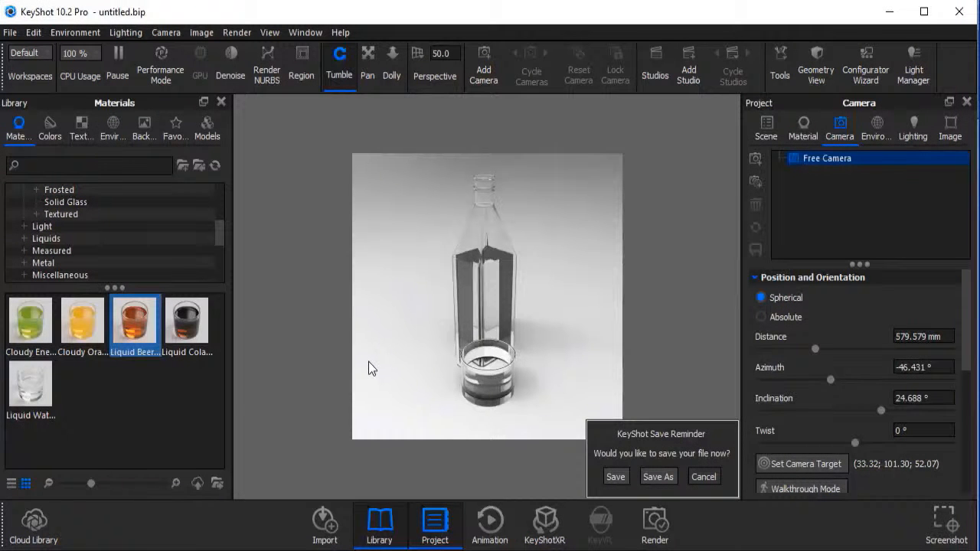
Apply the Liquid Beer material from the Liquids category to the bottle and shot glass.
{"action": "left_click", "coordinate": [98, 240]}
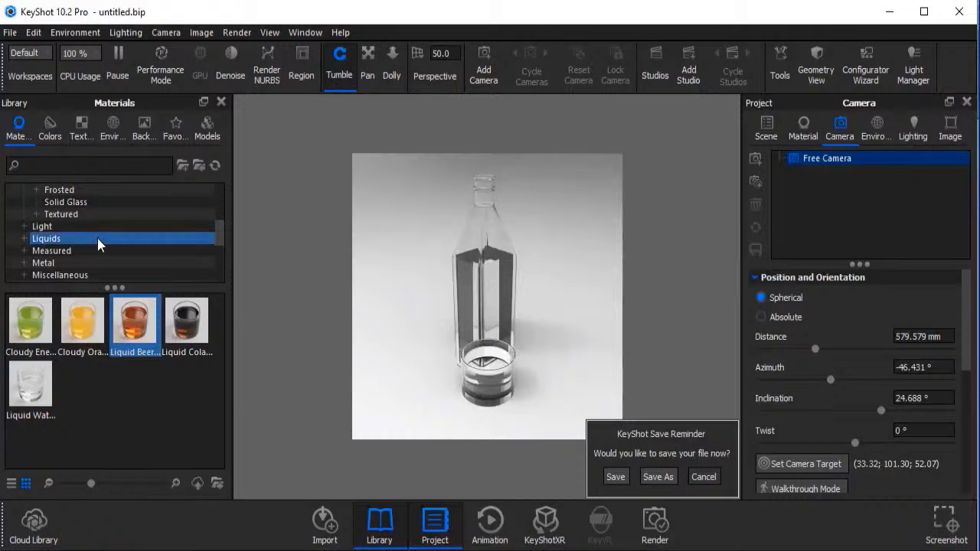
{"action": "left_click", "coordinate": [34, 239]}
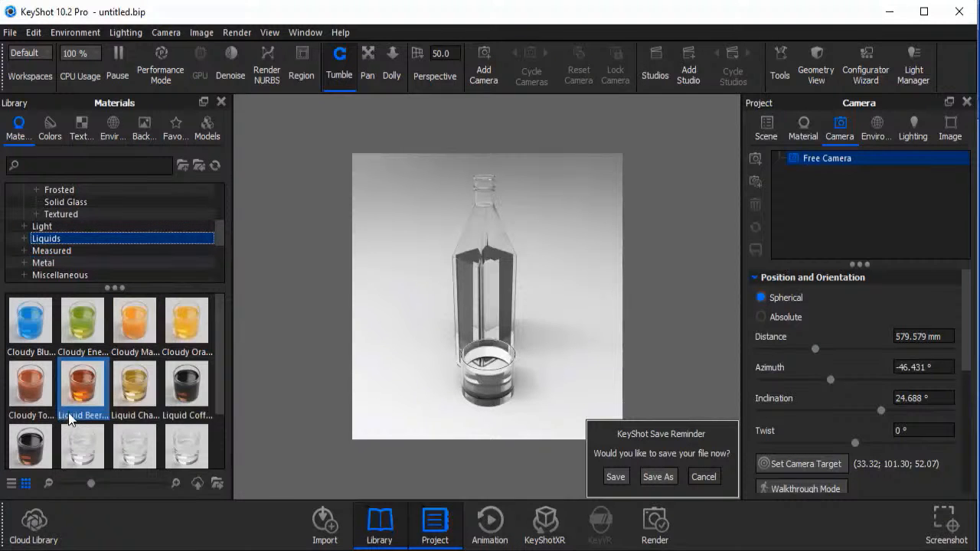
{"action": "mouse_move", "coordinate": [71, 417]}
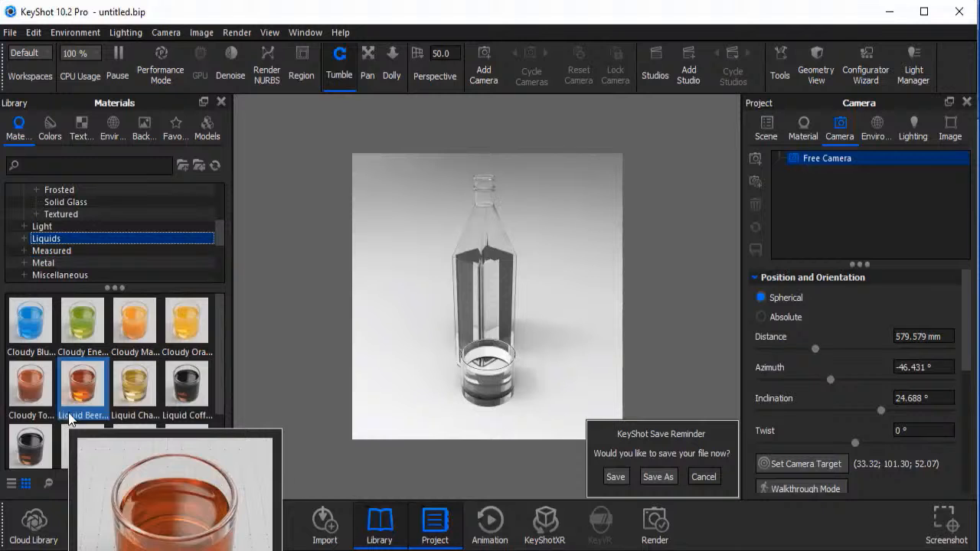
{"action": "left_click_drag", "start_coordinate": [70, 417], "coordinate": [462, 298]}
{"action": "left_click_drag", "start_coordinate": [542, 371], "coordinate": [458, 328]}
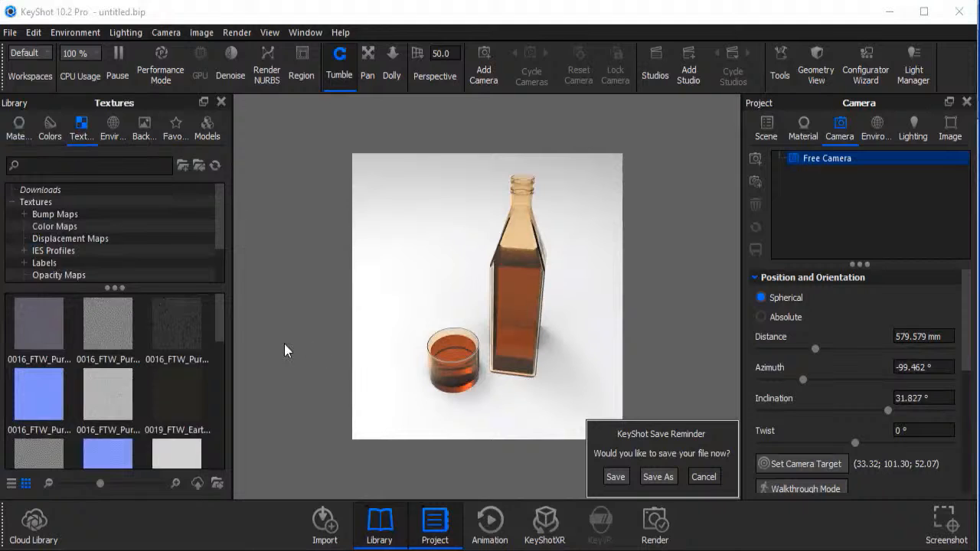
Look through the texture categories, including Bump Maps, Wood and Labels.
{"action": "left_click", "coordinate": [60, 214]}
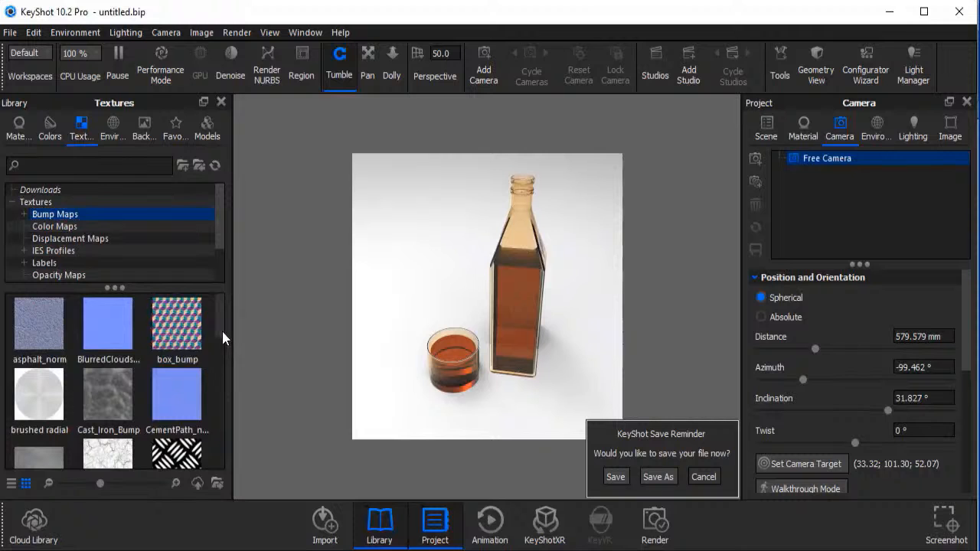
{"action": "left_click_drag", "start_coordinate": [218, 331], "coordinate": [224, 434]}
{"action": "scroll", "coordinate": [92, 252], "scroll_direction": "down", "scroll_amount": 2}
{"action": "left_click", "coordinate": [93, 238]}
{"action": "left_click", "coordinate": [92, 276]}
{"action": "left_click", "coordinate": [92, 265]}
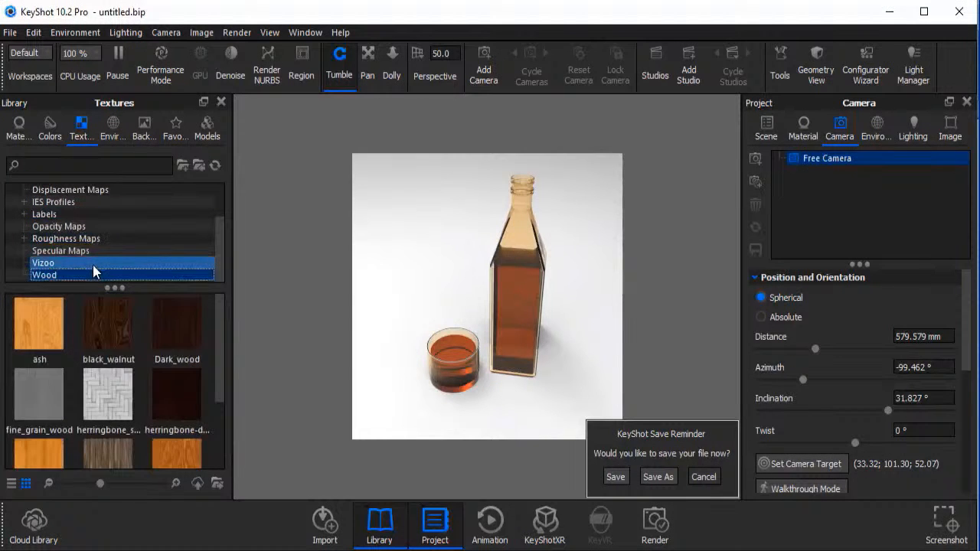
{"action": "left_click_drag", "start_coordinate": [92, 265], "coordinate": [63, 213]}
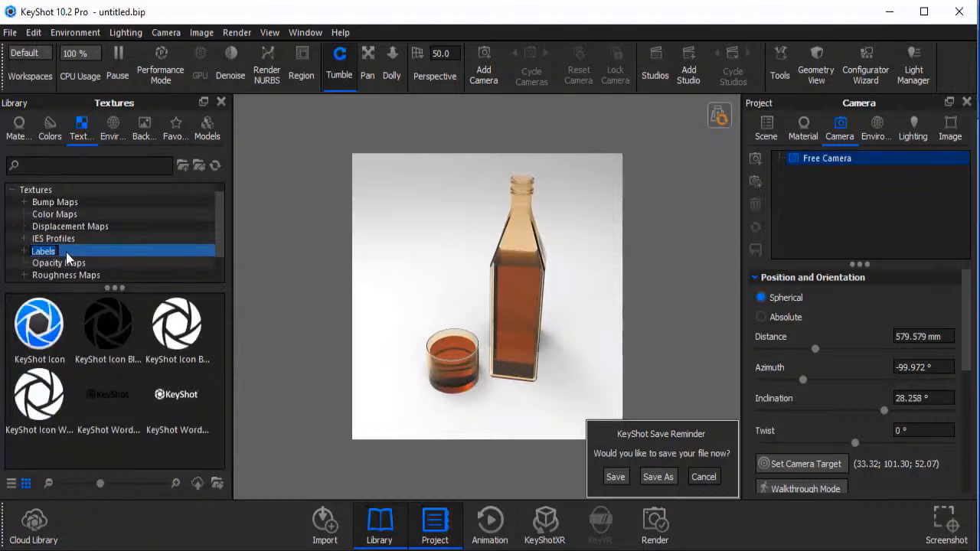
Apply the white KeyShot icon from the Labels textures to the bottle as a bump map.
{"action": "left_click", "coordinate": [182, 335]}
{"action": "left_click", "coordinate": [102, 253]}
{"action": "left_click", "coordinate": [101, 253]}
{"action": "left_click", "coordinate": [175, 339]}
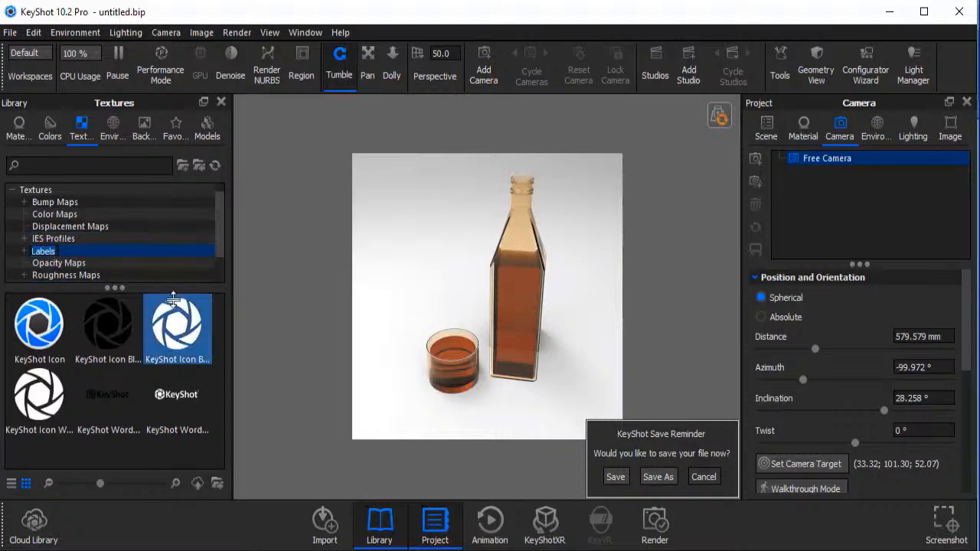
{"action": "left_click_drag", "start_coordinate": [175, 340], "coordinate": [526, 302]}
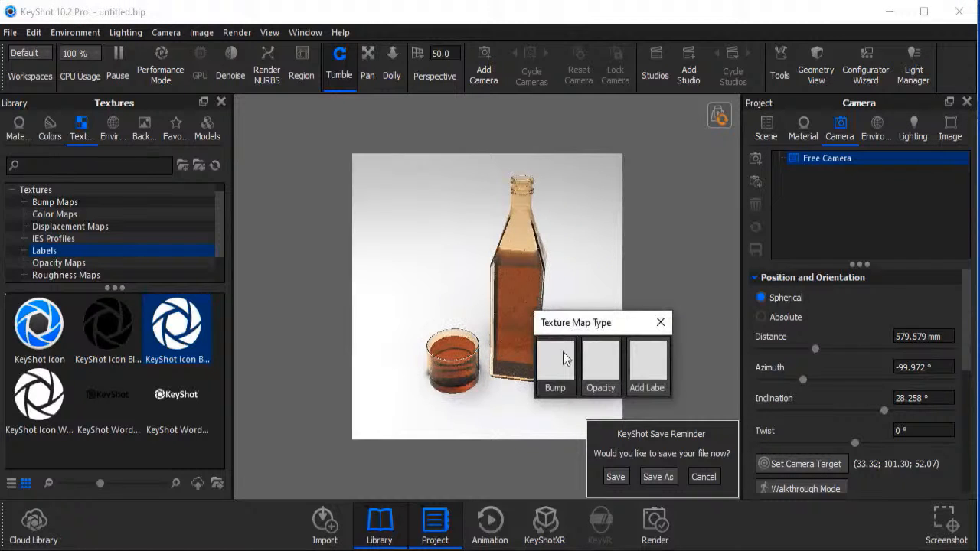
{"action": "left_click", "coordinate": [558, 358]}
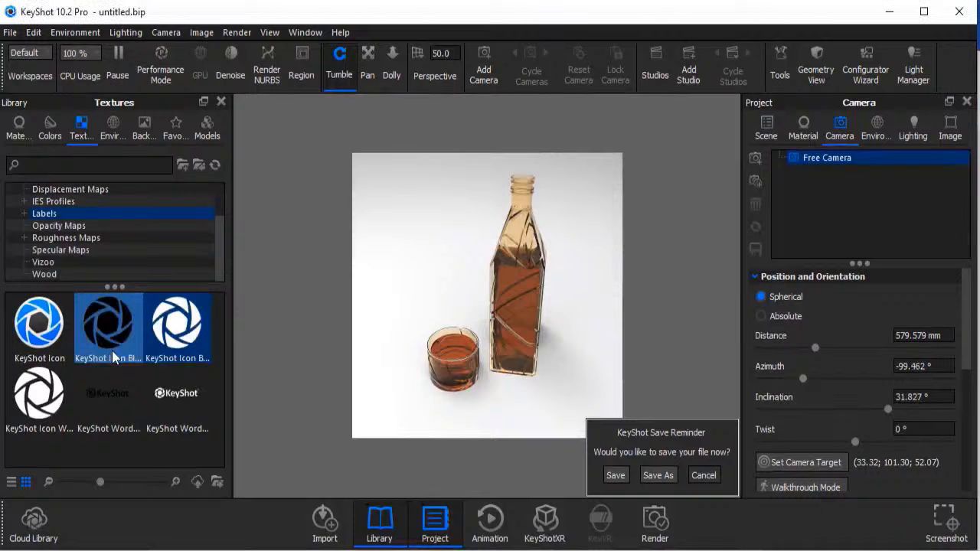
Apply the black KeyShot icon from the Labels textures to the bottle and position it on the bottle's front face.
{"action": "left_click_drag", "start_coordinate": [113, 350], "coordinate": [521, 299]}
{"action": "left_click", "coordinate": [653, 341]}
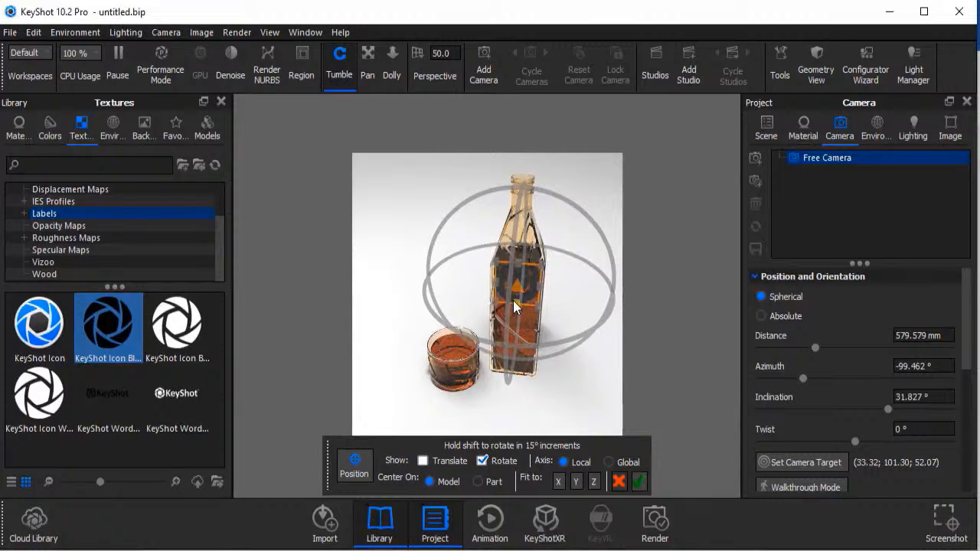
{"action": "left_click_drag", "start_coordinate": [512, 300], "coordinate": [535, 285]}
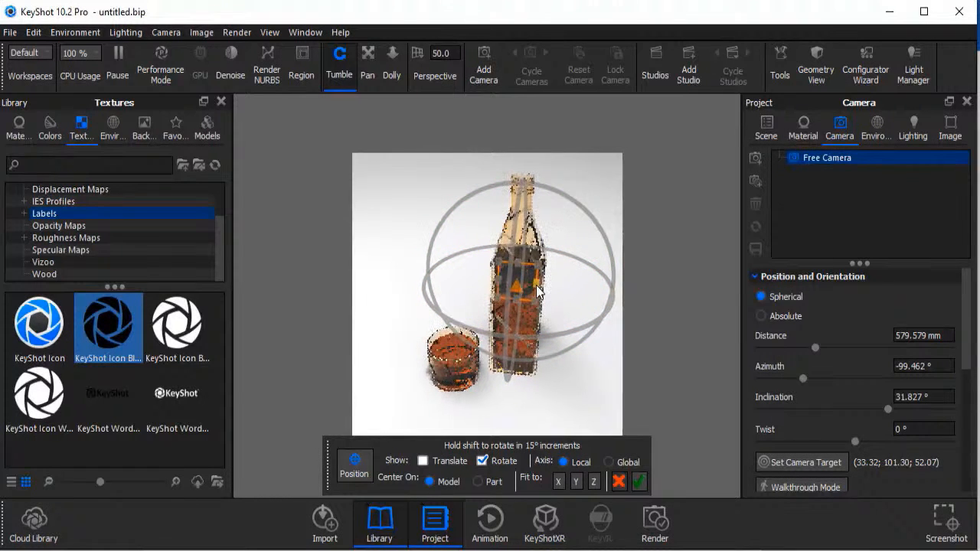
{"action": "left_click", "coordinate": [639, 481]}
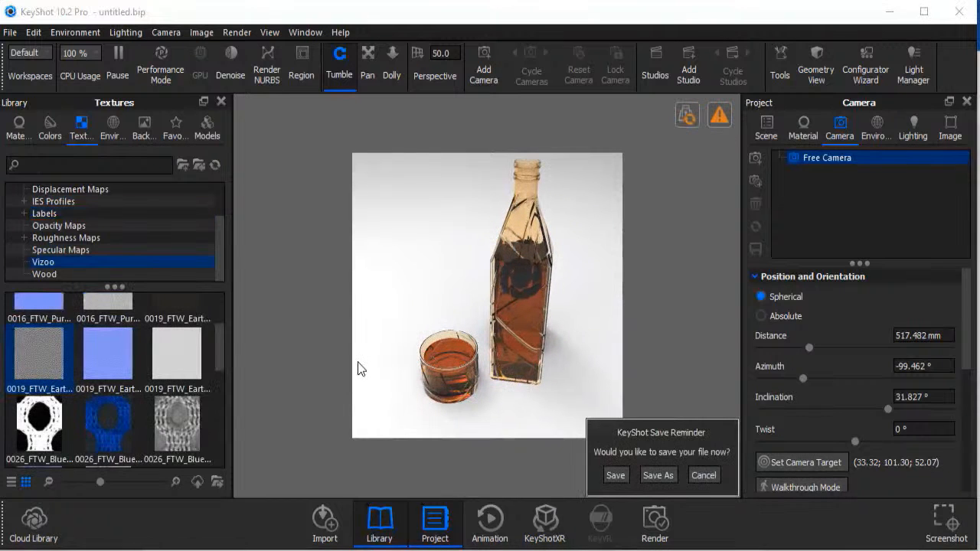
Apply a kitchen interior image from the Backplates library as the scene's background.
{"action": "left_click", "coordinate": [145, 130]}
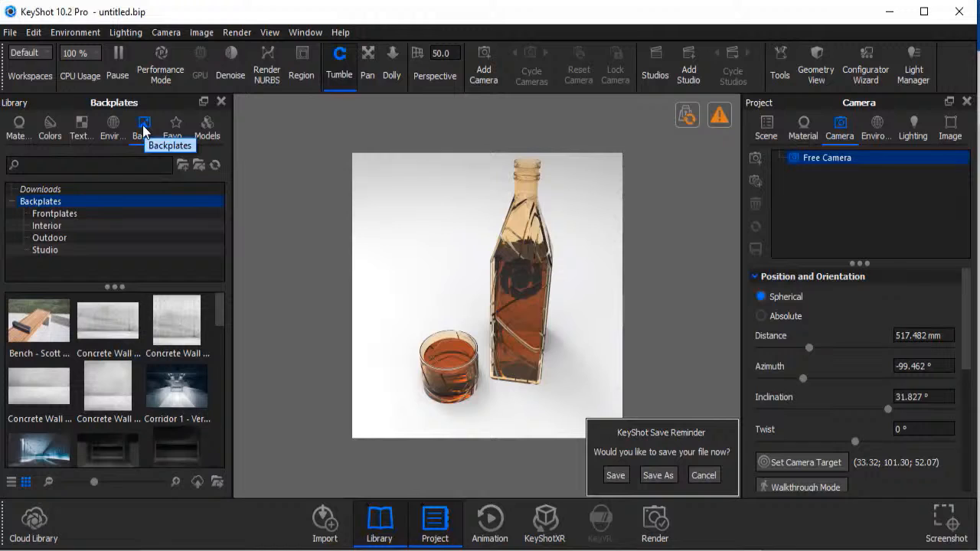
{"action": "scroll", "coordinate": [223, 313], "scroll_direction": "down", "scroll_amount": 1}
{"action": "scroll", "coordinate": [222, 336], "scroll_direction": "down", "scroll_amount": 2}
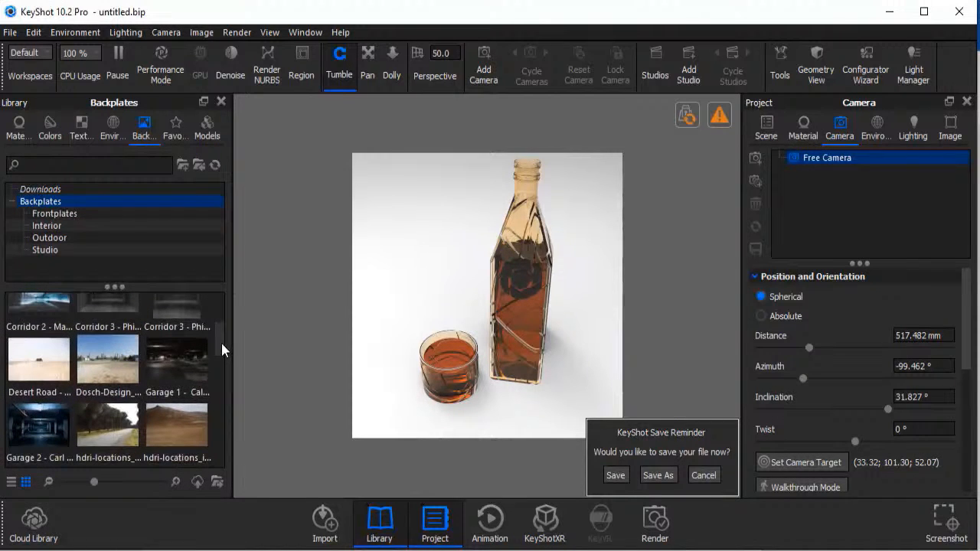
{"action": "scroll", "coordinate": [221, 343], "scroll_direction": "down", "scroll_amount": 5}
{"action": "left_click_drag", "start_coordinate": [177, 370], "coordinate": [396, 225]}
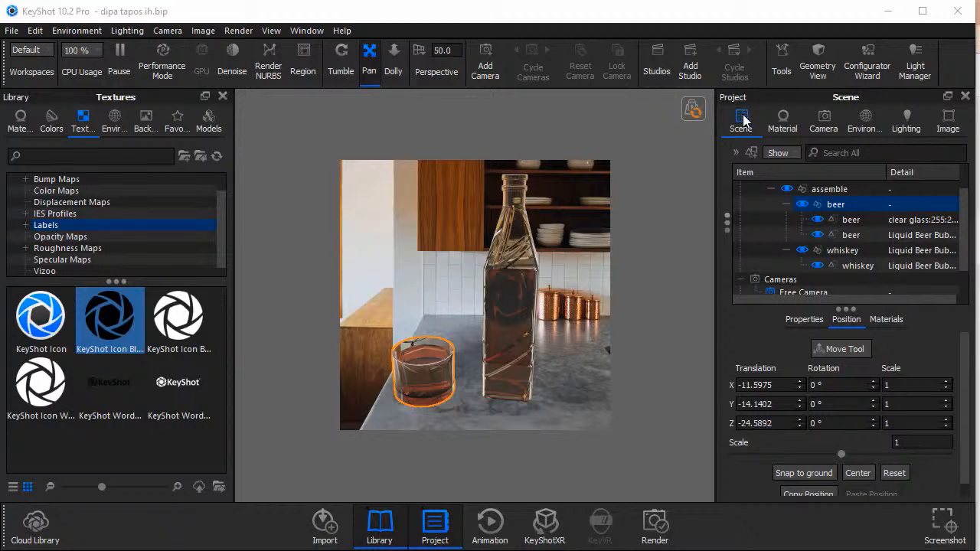
Set the Free Camera's grid to Thirds.
{"action": "left_click", "coordinate": [826, 117]}
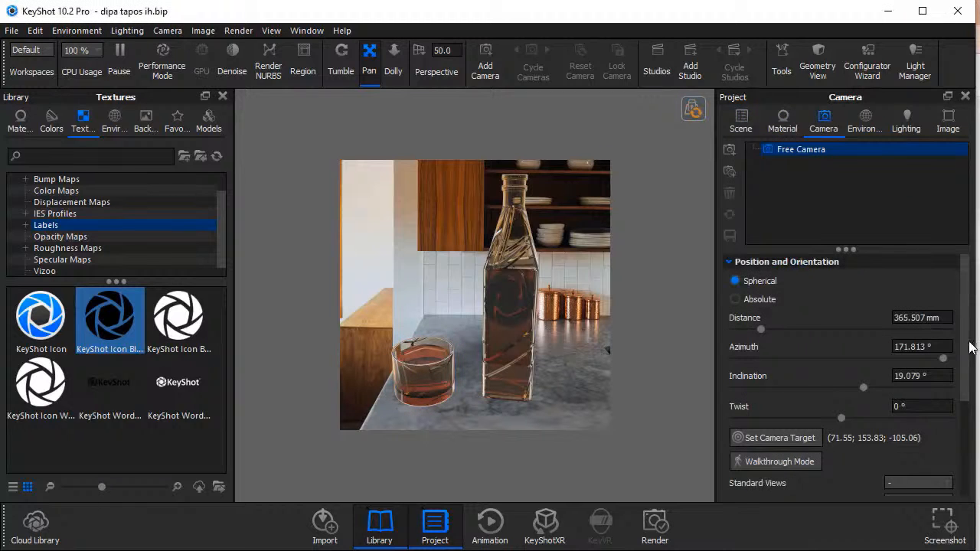
{"action": "scroll", "coordinate": [964, 346], "scroll_direction": "down", "scroll_amount": 5}
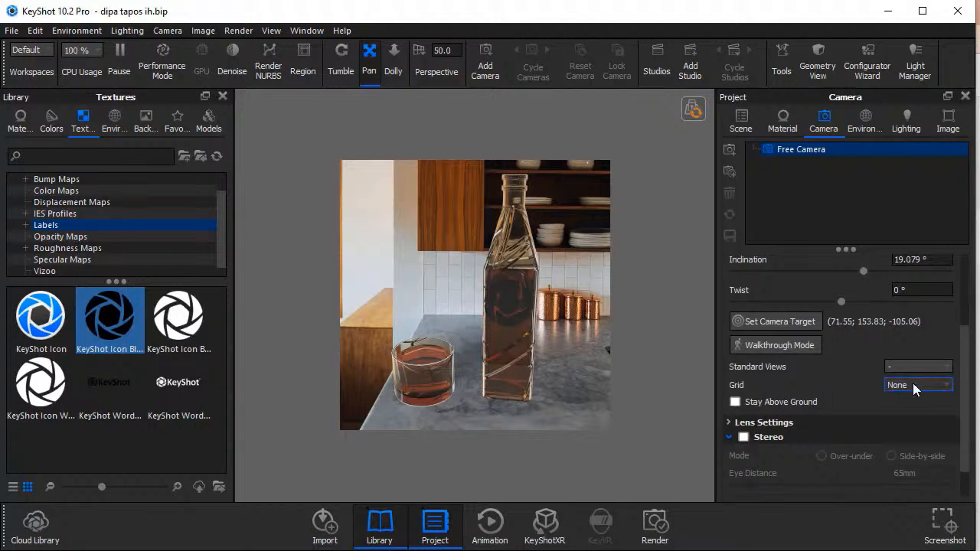
{"action": "left_click", "coordinate": [946, 388]}
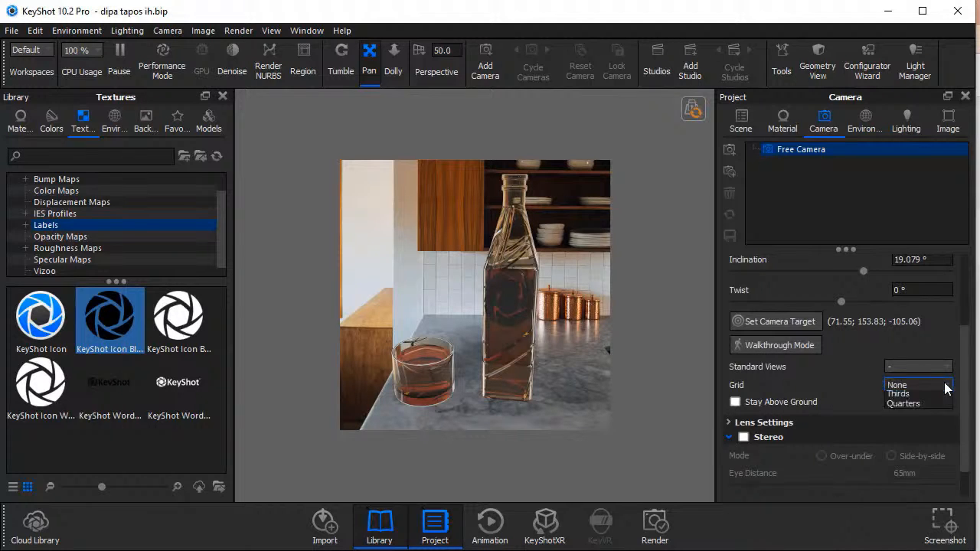
{"action": "left_click", "coordinate": [935, 416]}
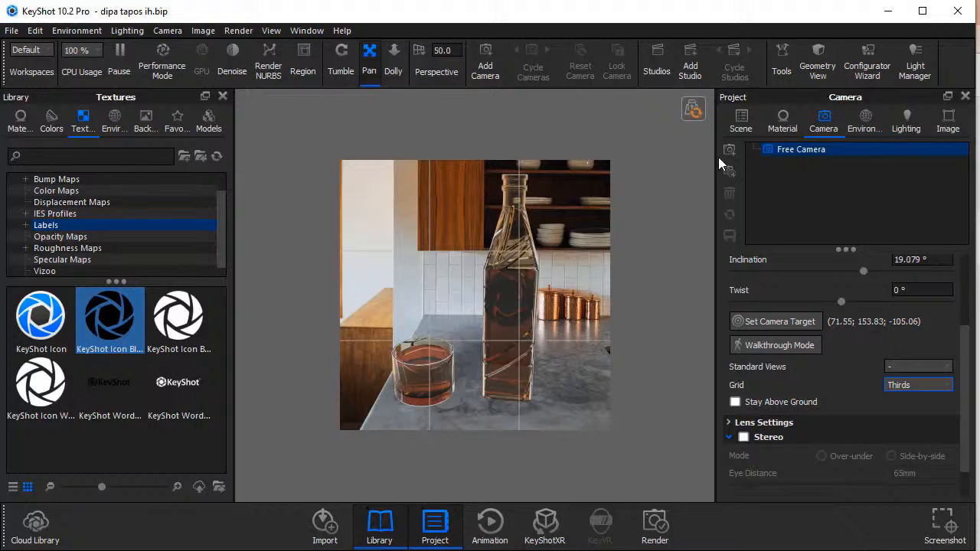
Move the shot glass closer to the bottle with the Move Tool.
{"action": "left_click", "coordinate": [781, 70]}
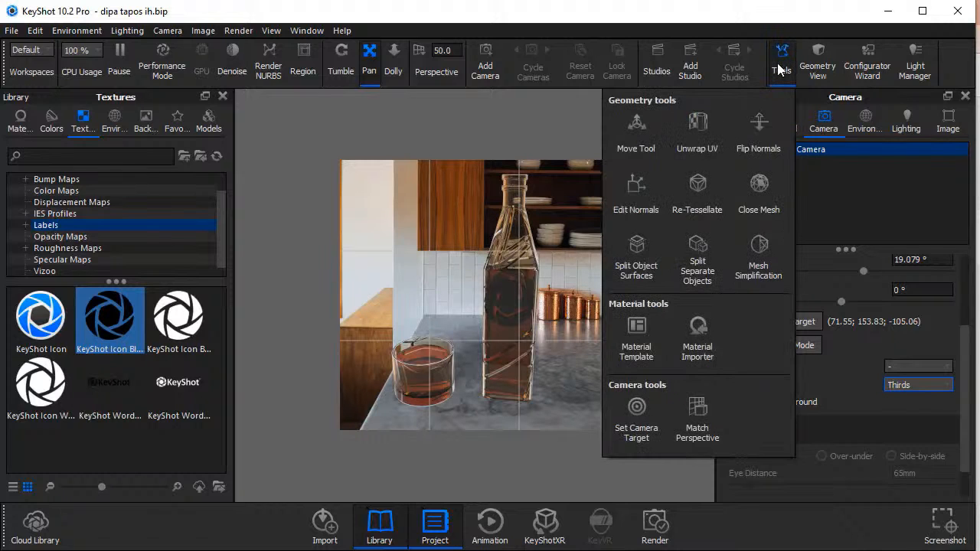
{"action": "left_click", "coordinate": [626, 135]}
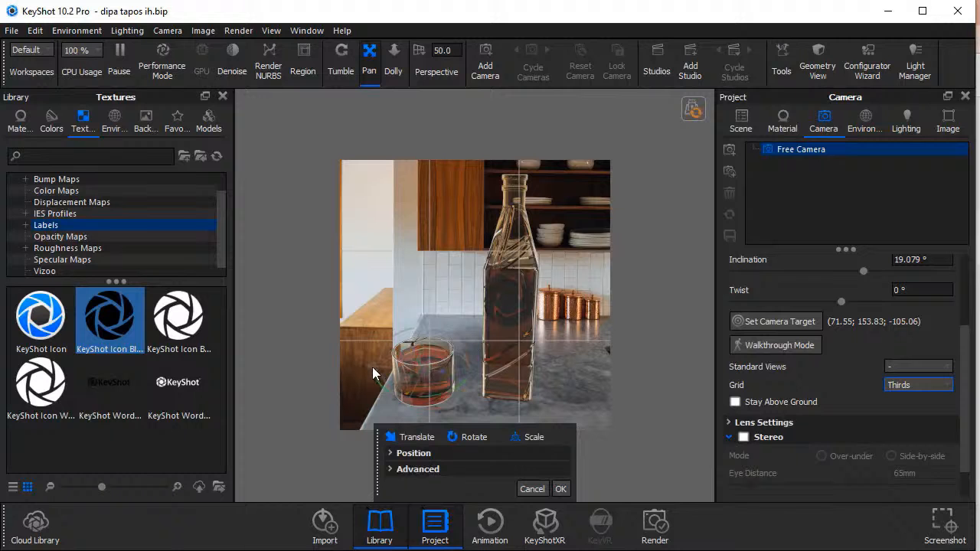
{"action": "left_click_drag", "start_coordinate": [371, 366], "coordinate": [389, 369]}
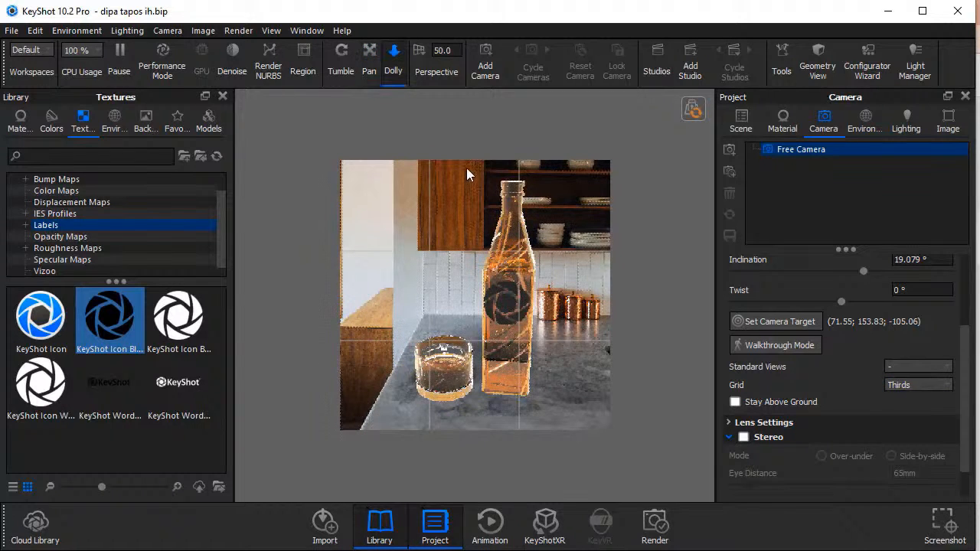
Dolly the camera back and pan it so the bottle and shot glass sit lower on the marble countertop.
{"action": "left_click_drag", "start_coordinate": [467, 168], "coordinate": [466, 255]}
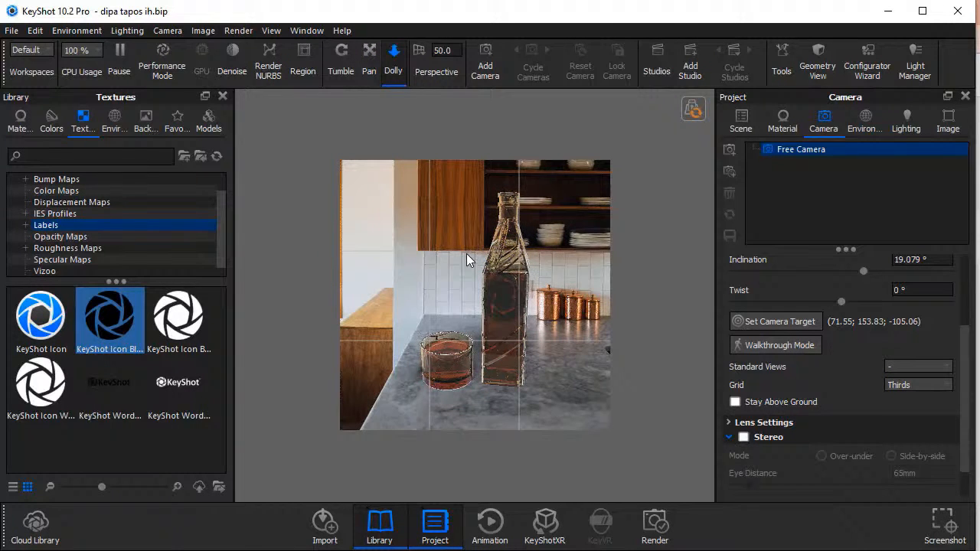
{"action": "left_click_drag", "start_coordinate": [466, 254], "coordinate": [472, 207]}
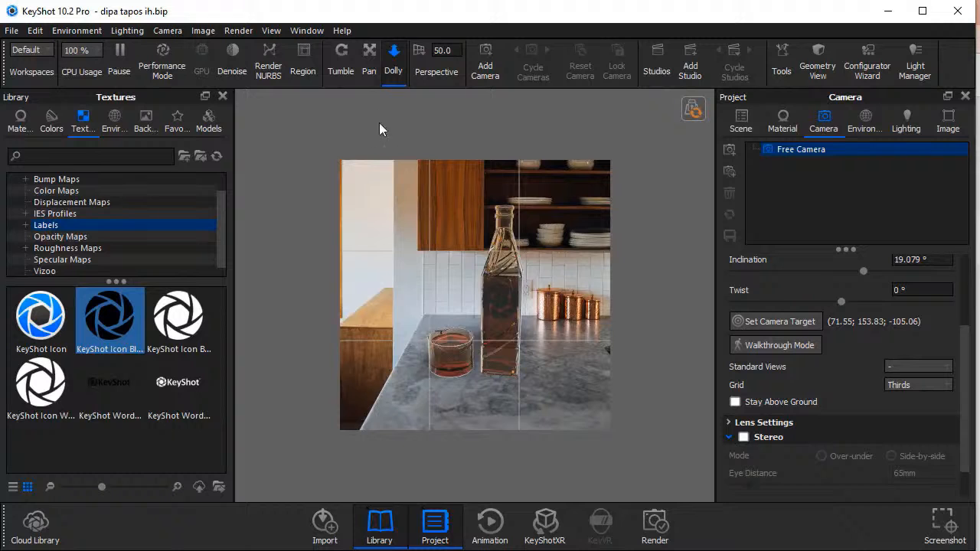
{"action": "left_click", "coordinate": [367, 55]}
{"action": "left_click_drag", "start_coordinate": [481, 272], "coordinate": [481, 311]}
Increase the Ray Bounces in the general lighting settings above 6.
{"action": "left_click", "coordinate": [905, 121]}
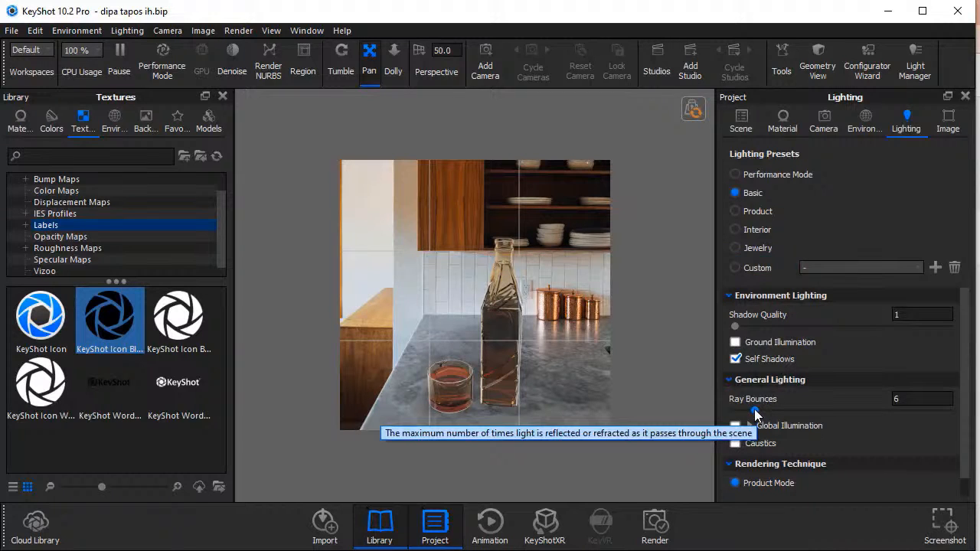
{"action": "left_click_drag", "start_coordinate": [755, 412], "coordinate": [791, 411]}
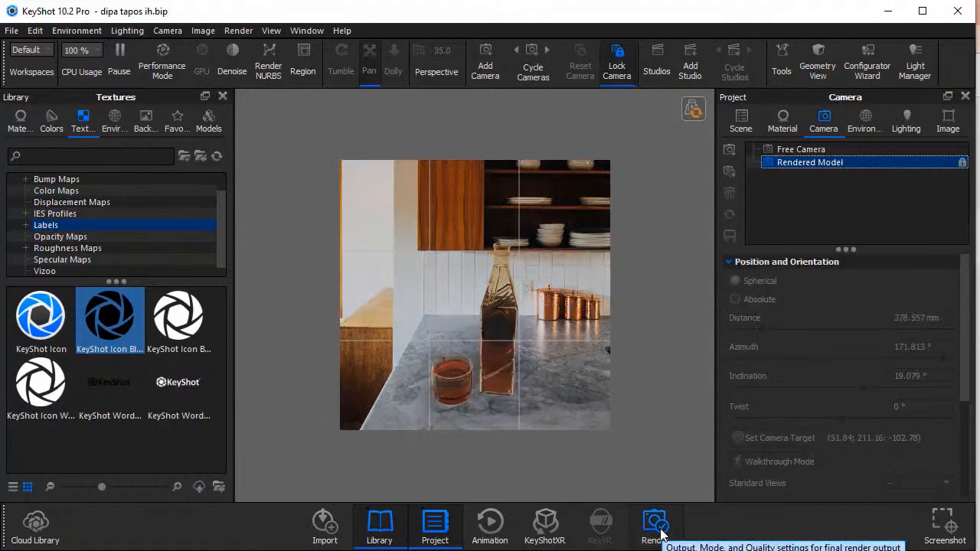
Name the still image output Rendered Model and render it.
{"action": "left_click", "coordinate": [661, 529]}
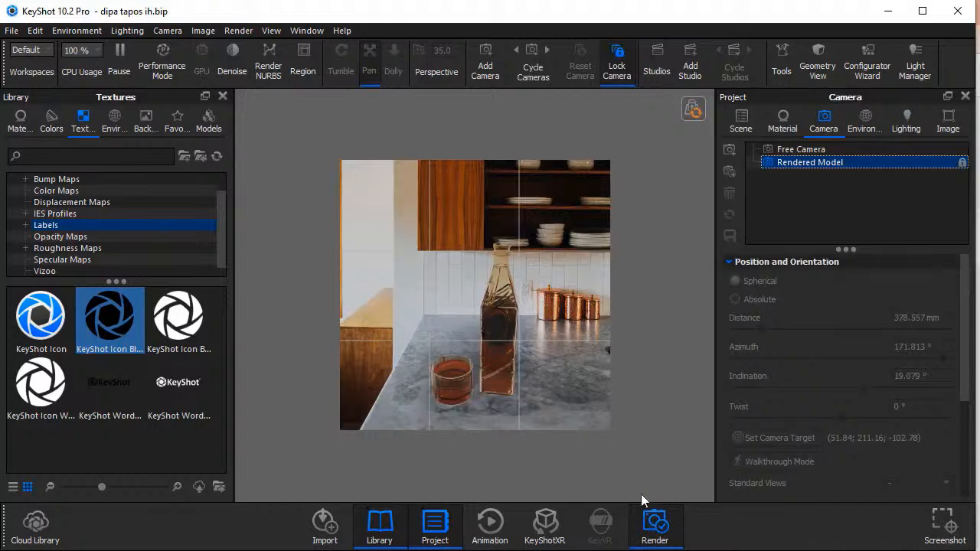
{"action": "left_click", "coordinate": [656, 534]}
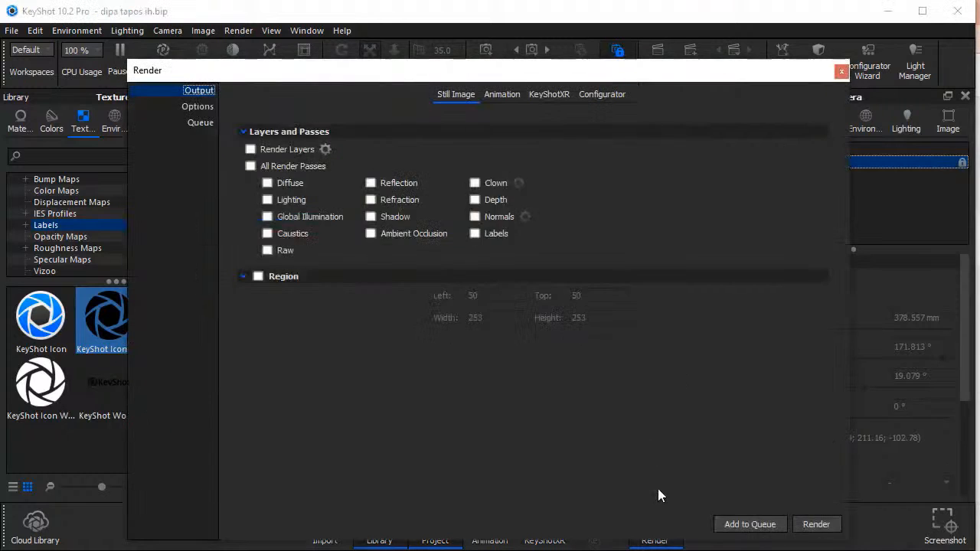
{"action": "type", "text": "R"}
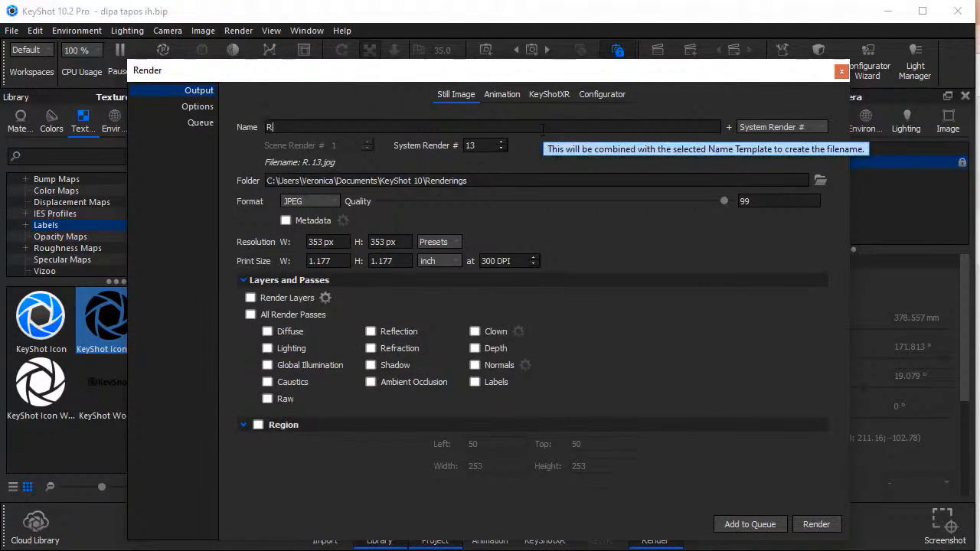
{"action": "type", "text": "endered M"}
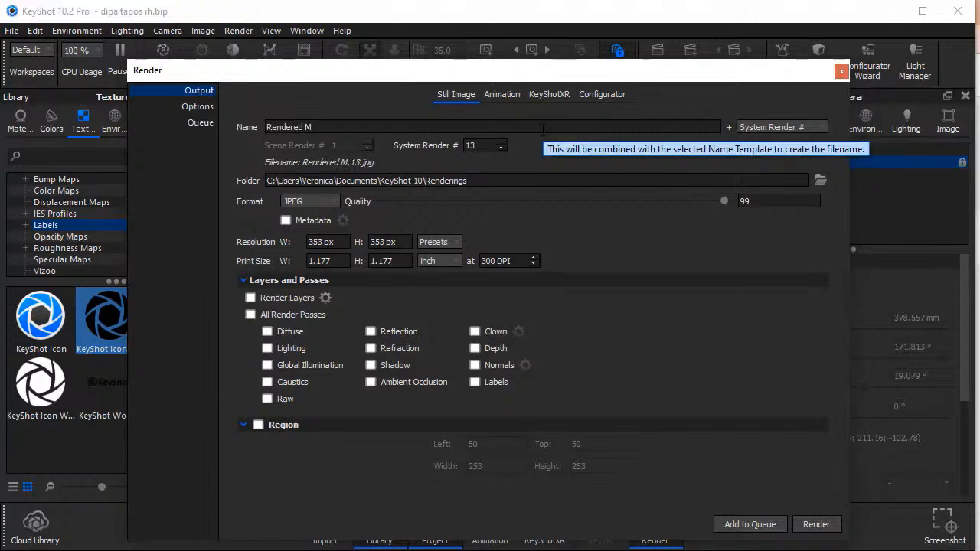
{"action": "type", "text": "odel"}
{"action": "left_click", "coordinate": [812, 532]}
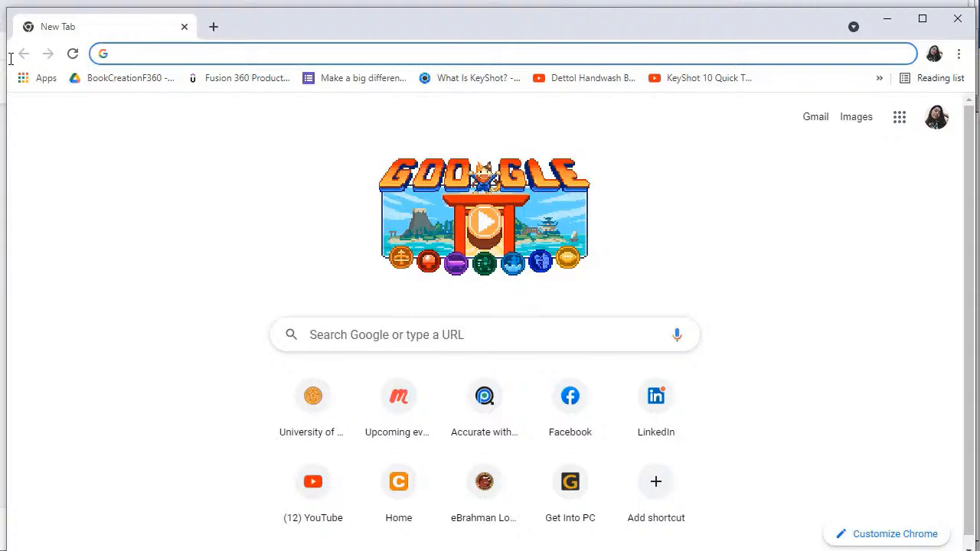
In Chrome, open the GrabCAD Community site and go to its model library.
{"action": "type", "text": "grab"}
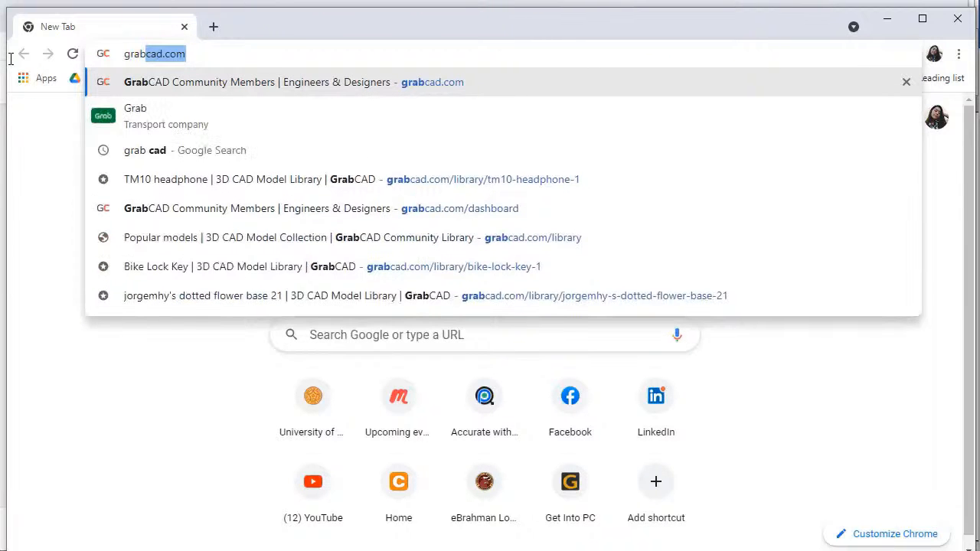
{"action": "left_click", "coordinate": [249, 90]}
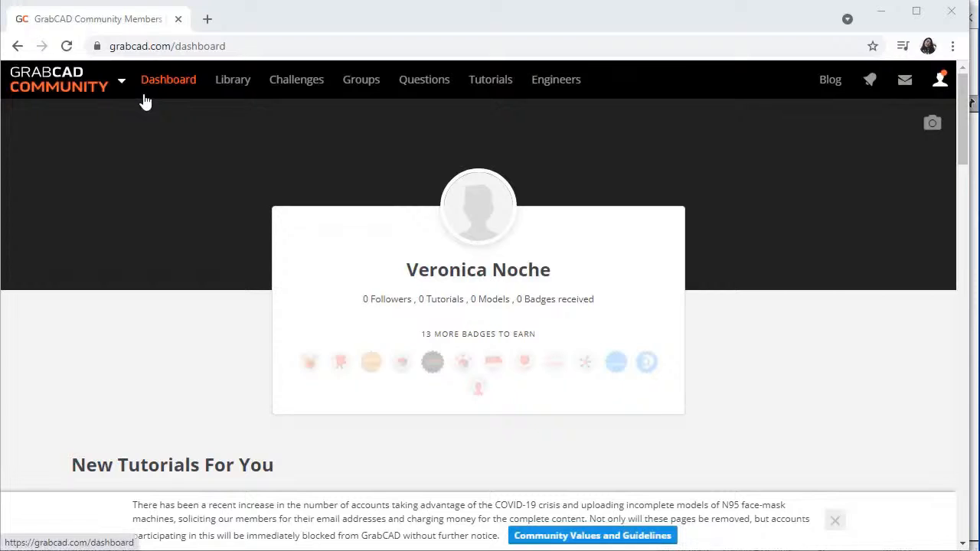
{"action": "left_click", "coordinate": [230, 87]}
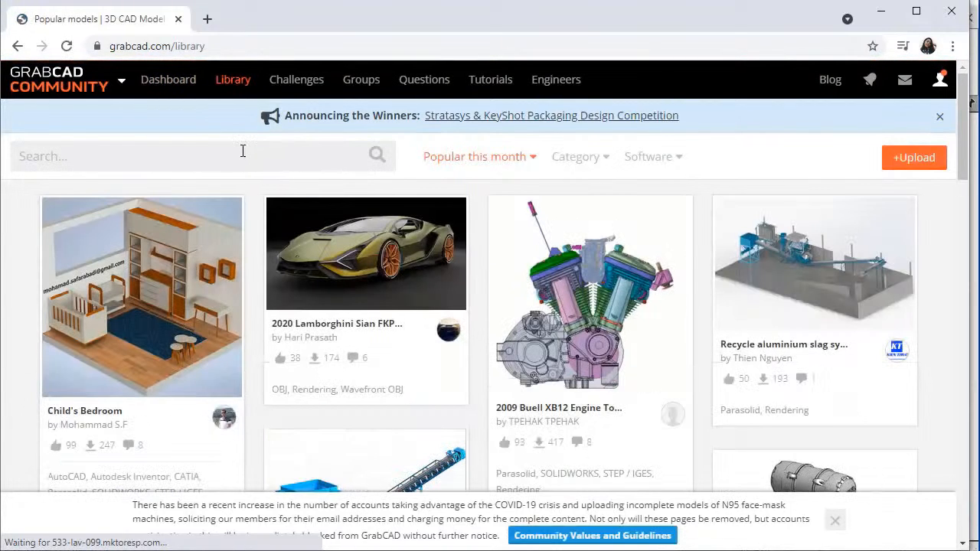
Search the GrabCAD library for TM10 headphone.
{"action": "left_click", "coordinate": [243, 151]}
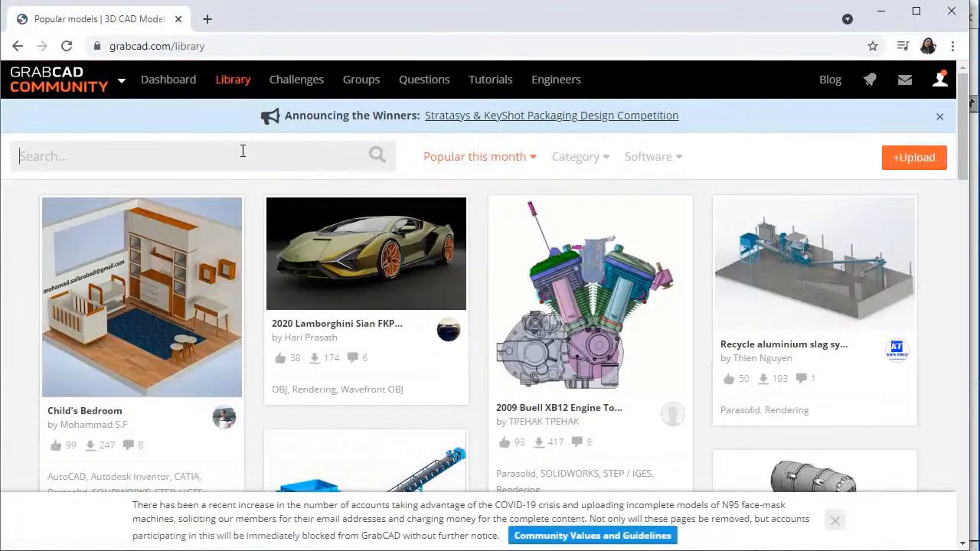
{"action": "type", "text": "TM10 headphone"}
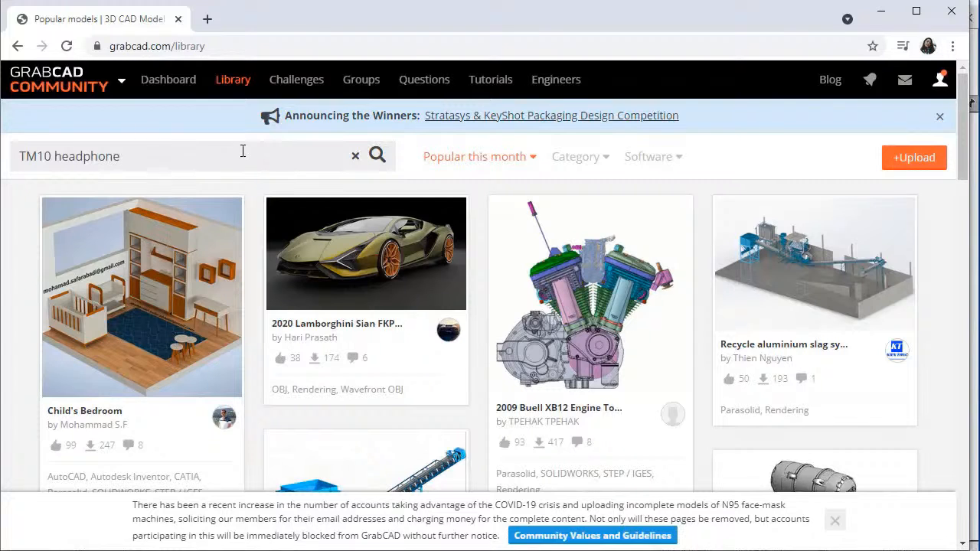
{"action": "key", "text": "Return"}
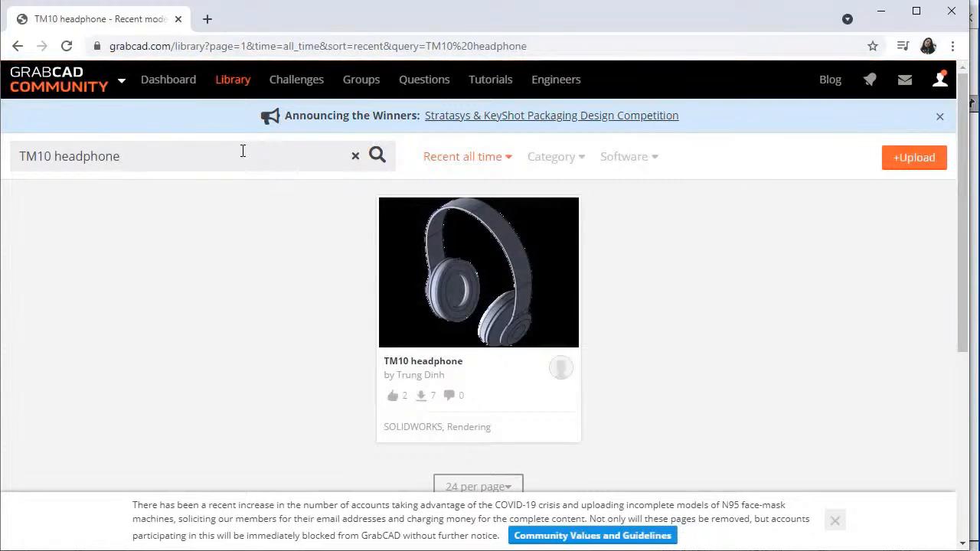
Open the TM10 headphone model's page and download its files.
{"action": "left_click", "coordinate": [494, 300]}
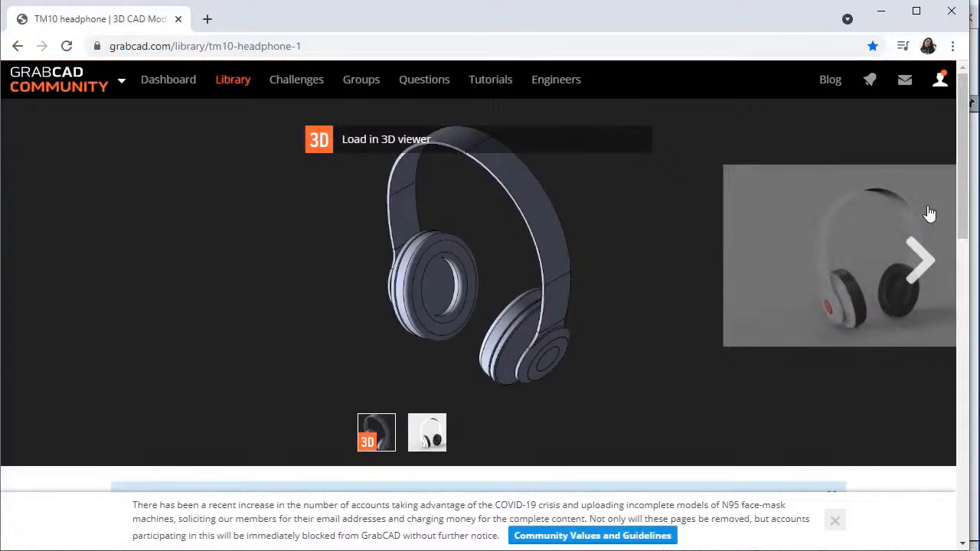
{"action": "left_click_drag", "start_coordinate": [961, 146], "coordinate": [949, 278]}
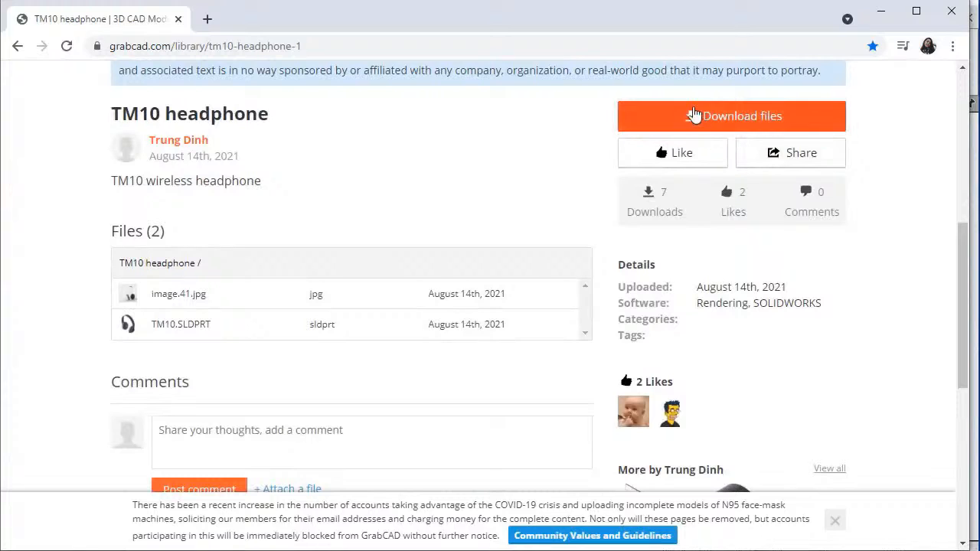
{"action": "left_click", "coordinate": [694, 114]}
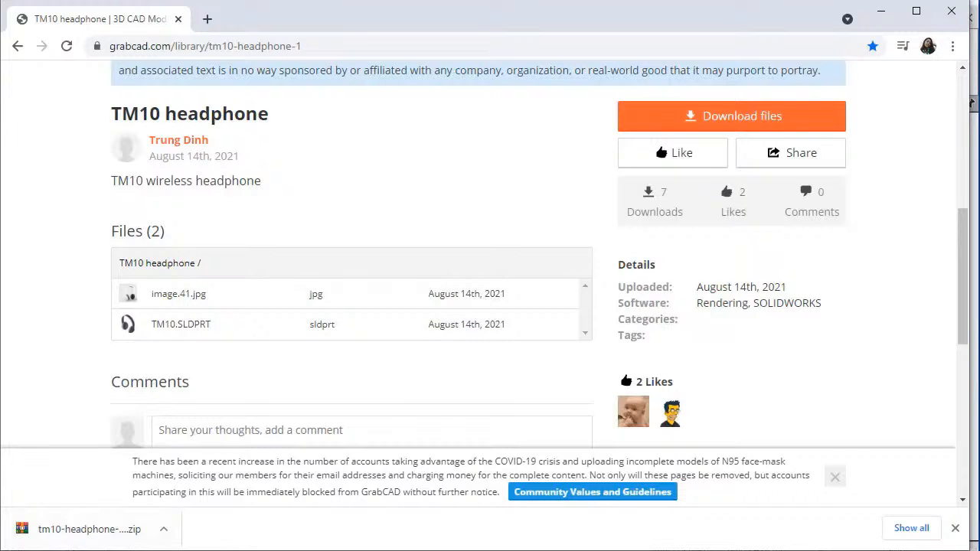
In File Explorer, extract the tm10-headphone-1.snapshot.2 (1) archive in Downloads into a folder of the same name.
{"action": "mouse_move", "coordinate": [102, 550]}
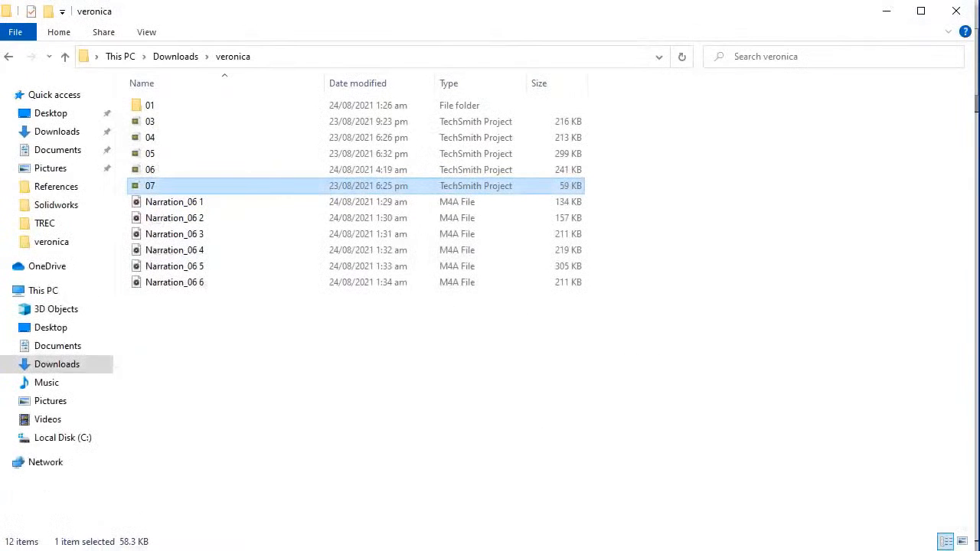
{"action": "left_click", "coordinate": [43, 135]}
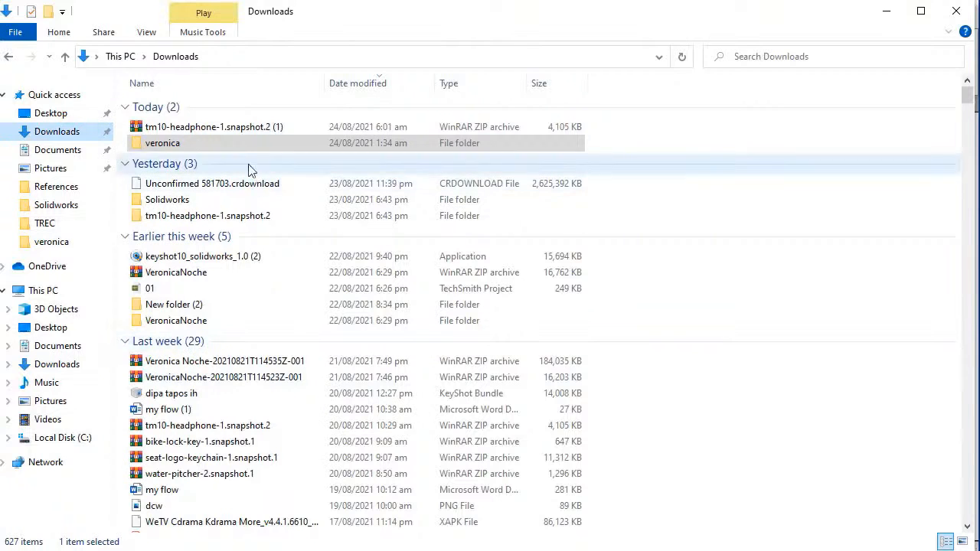
{"action": "left_click", "coordinate": [237, 128]}
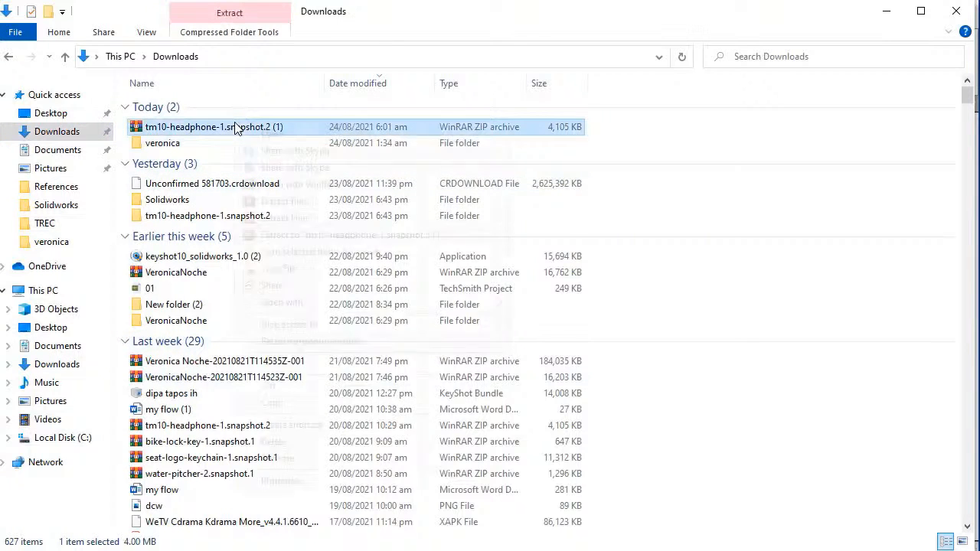
{"action": "right_click", "coordinate": [237, 129]}
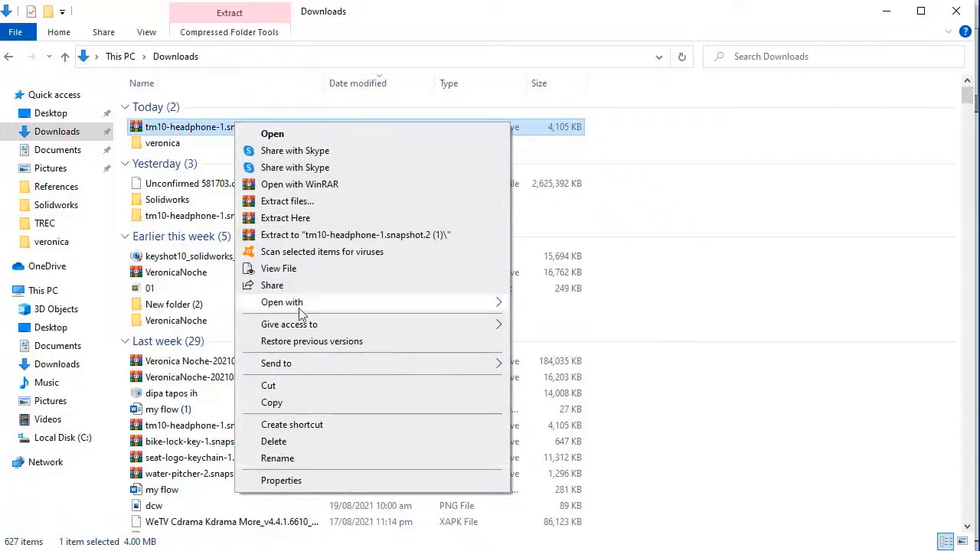
{"action": "left_click", "coordinate": [326, 201]}
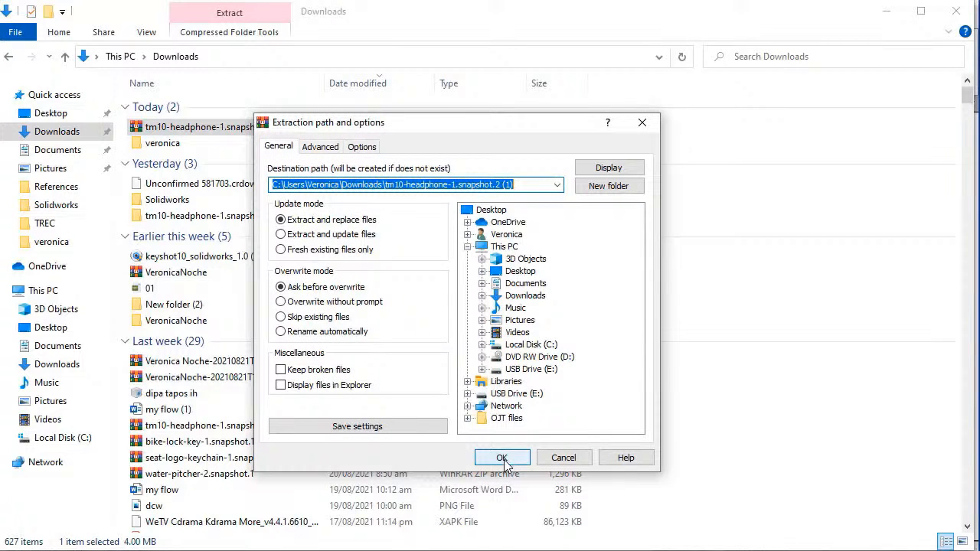
{"action": "left_click", "coordinate": [502, 458]}
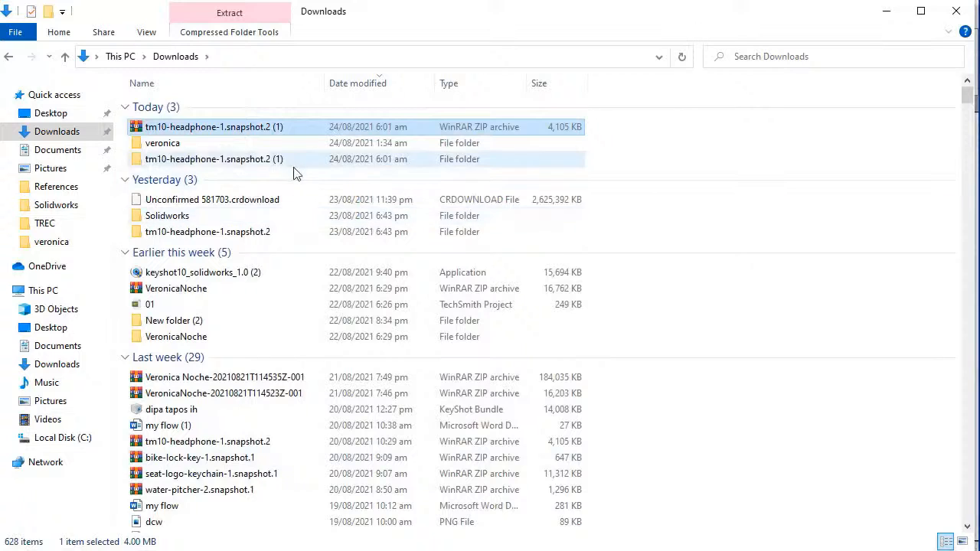
Open the TM10 part from the extracted folder in SOLIDWORKS and send it to KeyShot 10.
{"action": "double_click", "coordinate": [288, 159]}
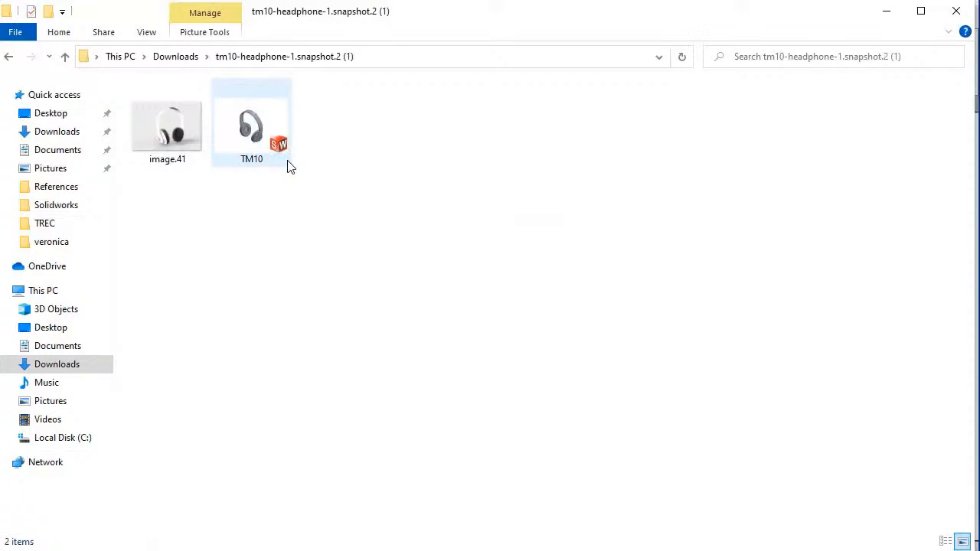
{"action": "double_click", "coordinate": [252, 129]}
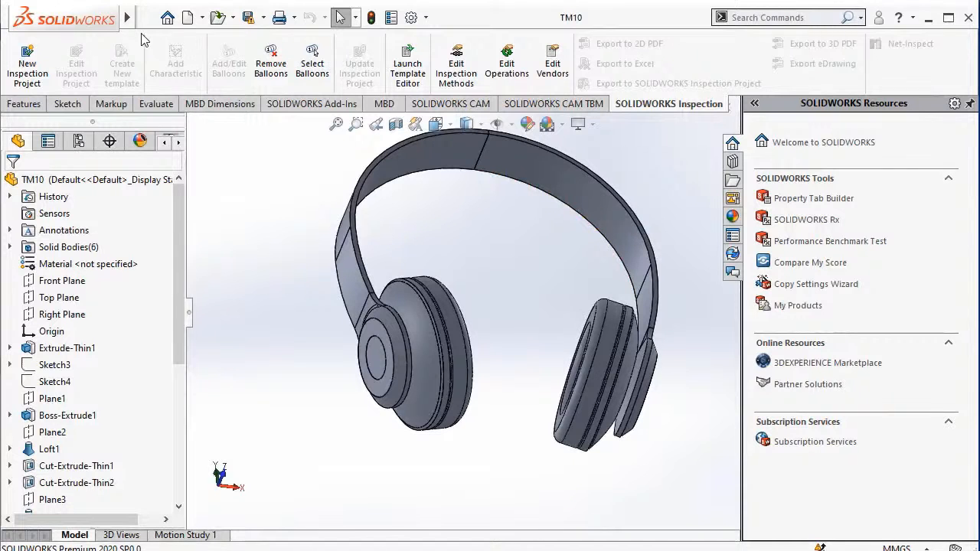
{"action": "mouse_move", "coordinate": [129, 21]}
{"action": "left_click", "coordinate": [175, 17]}
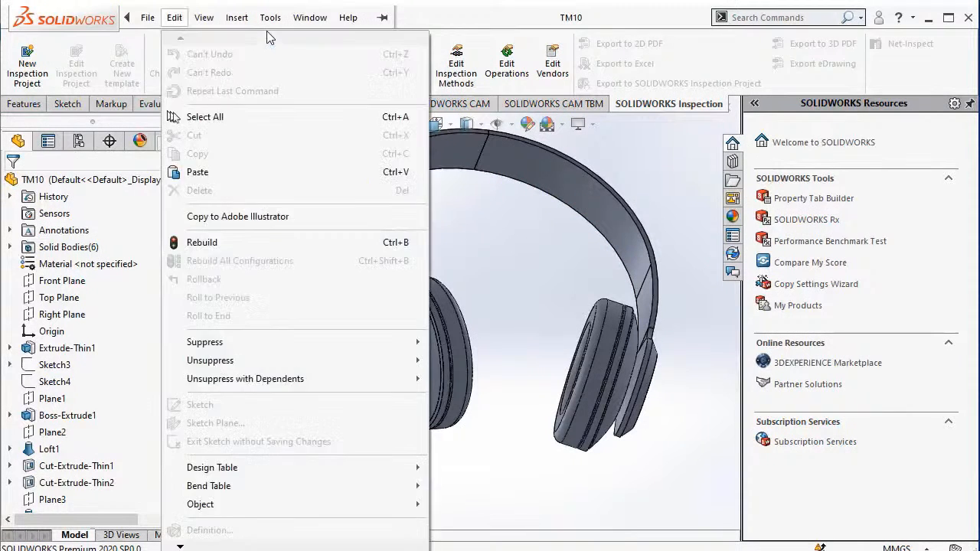
{"action": "left_click", "coordinate": [270, 18]}
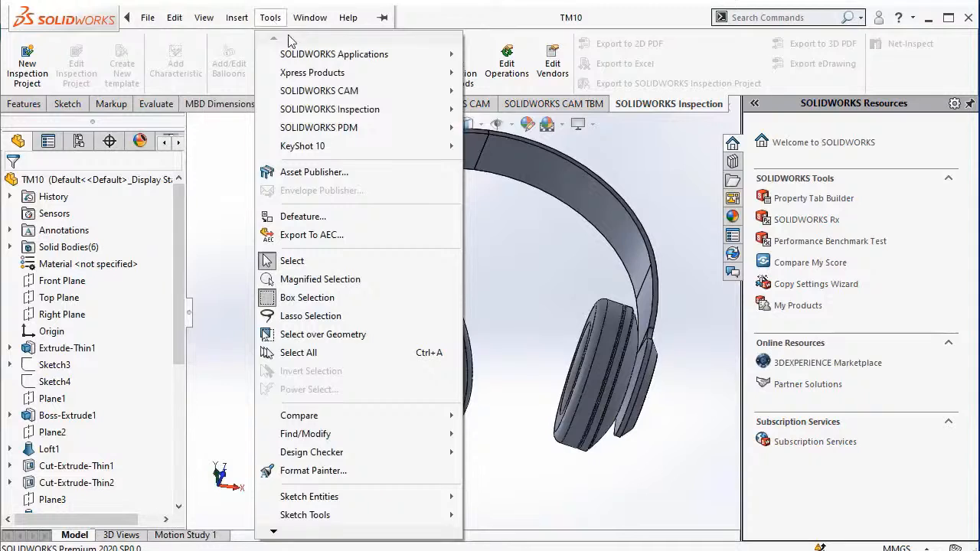
{"action": "mouse_move", "coordinate": [294, 153]}
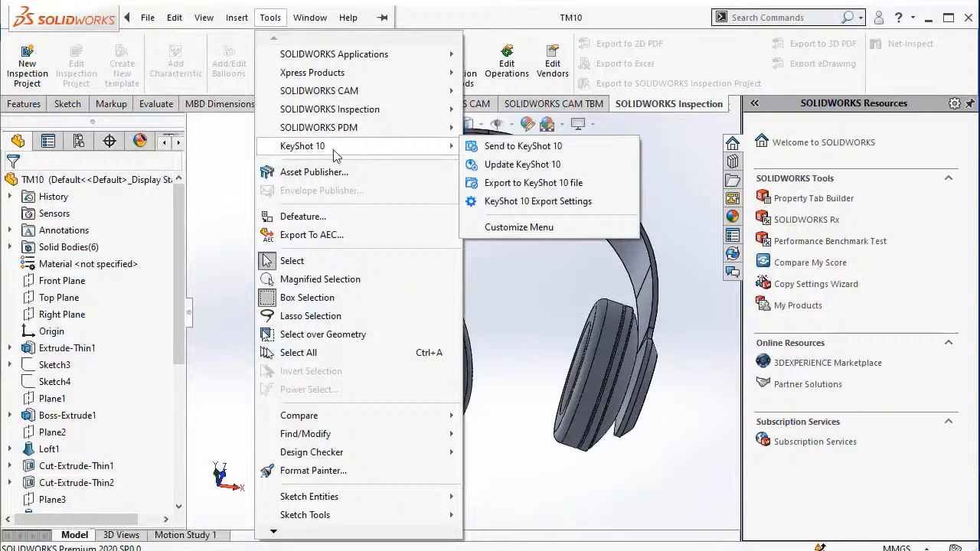
{"action": "left_click", "coordinate": [486, 153]}
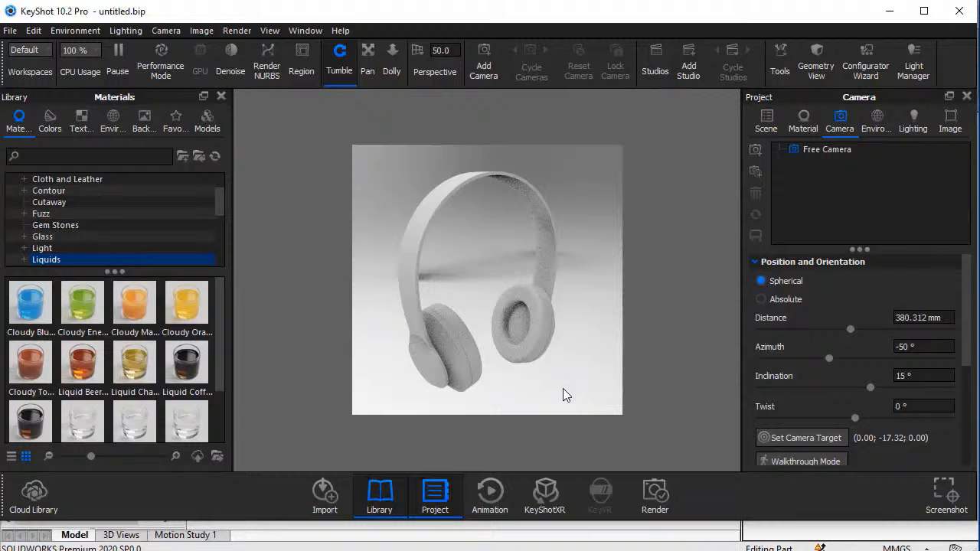
Show the Plastic category of the material library.
{"action": "left_click_drag", "start_coordinate": [486, 267], "coordinate": [465, 280]}
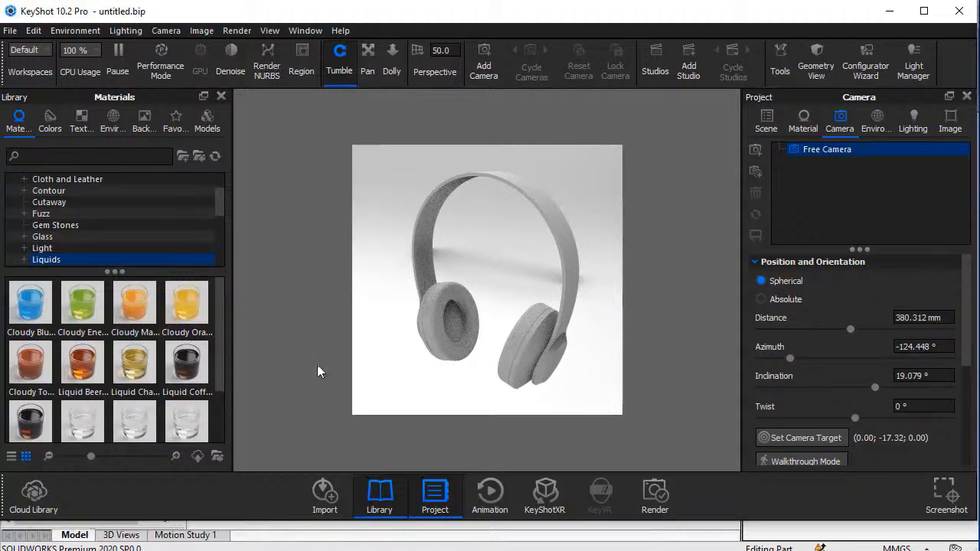
{"action": "scroll", "coordinate": [217, 375], "scroll_direction": "down", "scroll_amount": 3}
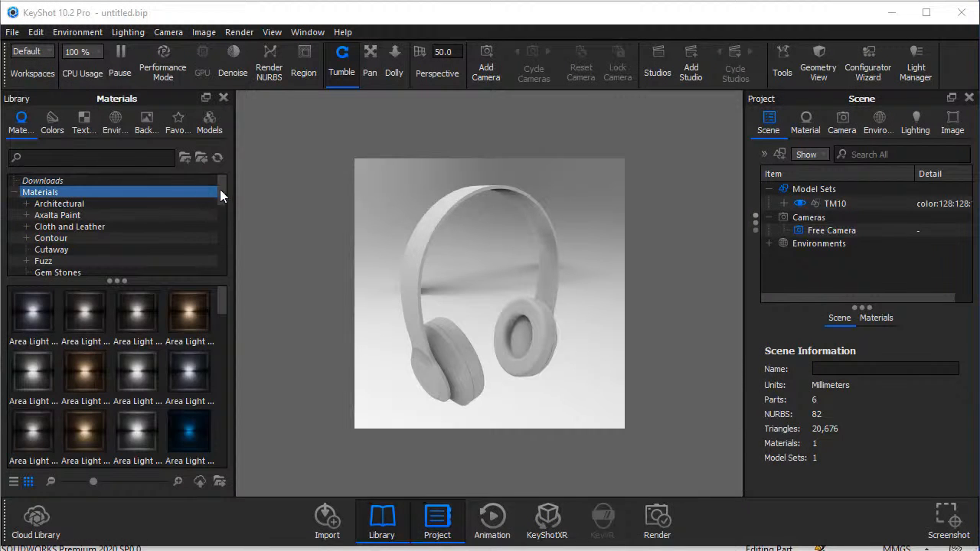
{"action": "left_click_drag", "start_coordinate": [222, 189], "coordinate": [224, 238]}
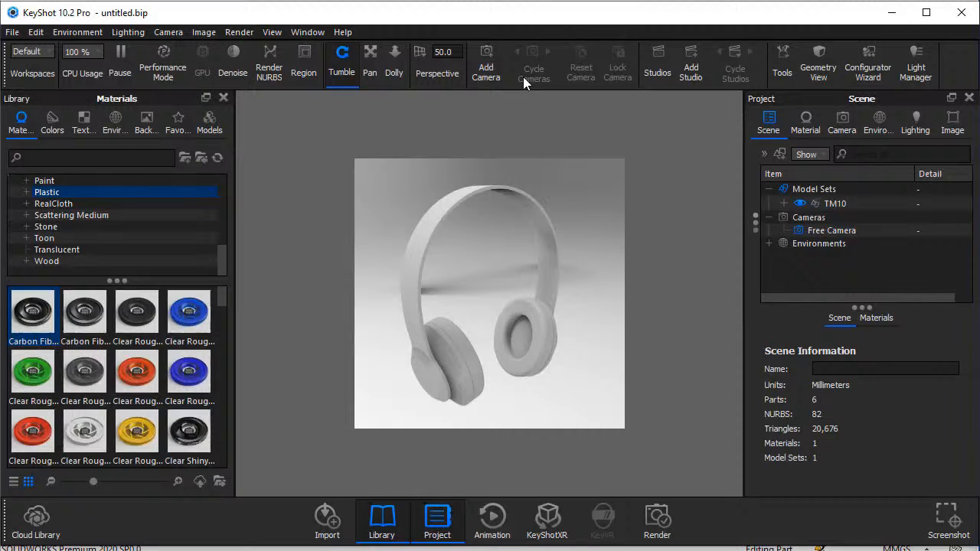
Unlink the material of both ear cushions and apply the first Carbon Fiber plastic to the headband and remaining headphone parts.
{"action": "left_click", "coordinate": [536, 344]}
{"action": "right_click", "coordinate": [536, 344]}
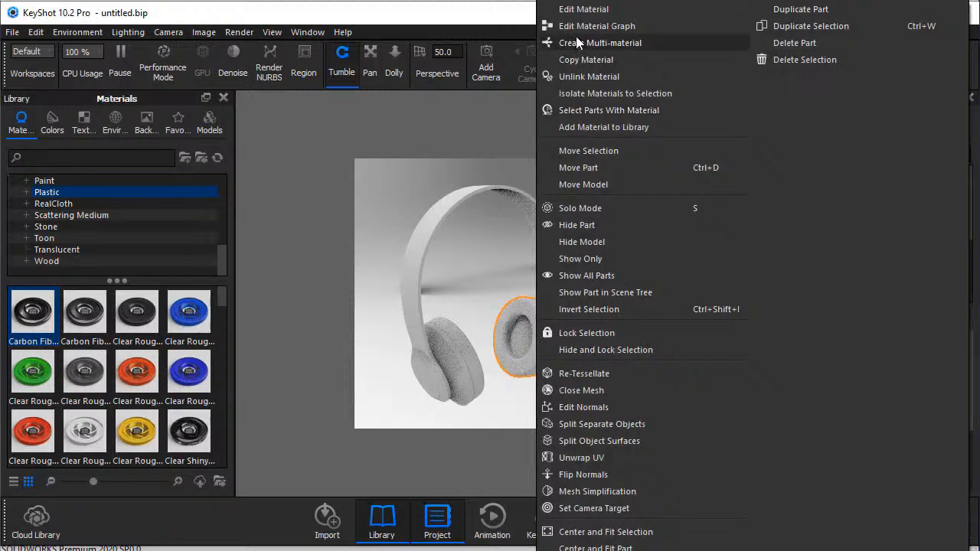
{"action": "left_click", "coordinate": [581, 80]}
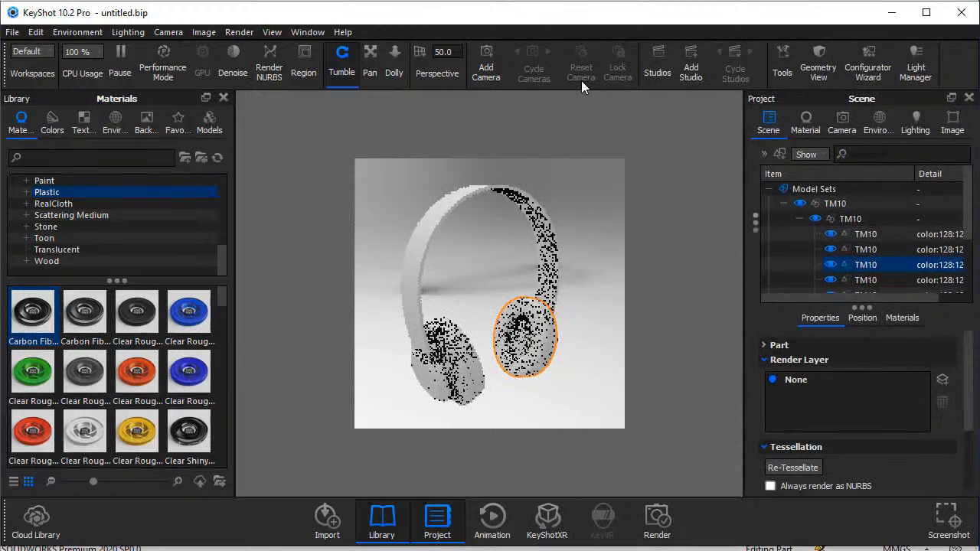
{"action": "left_click", "coordinate": [463, 367]}
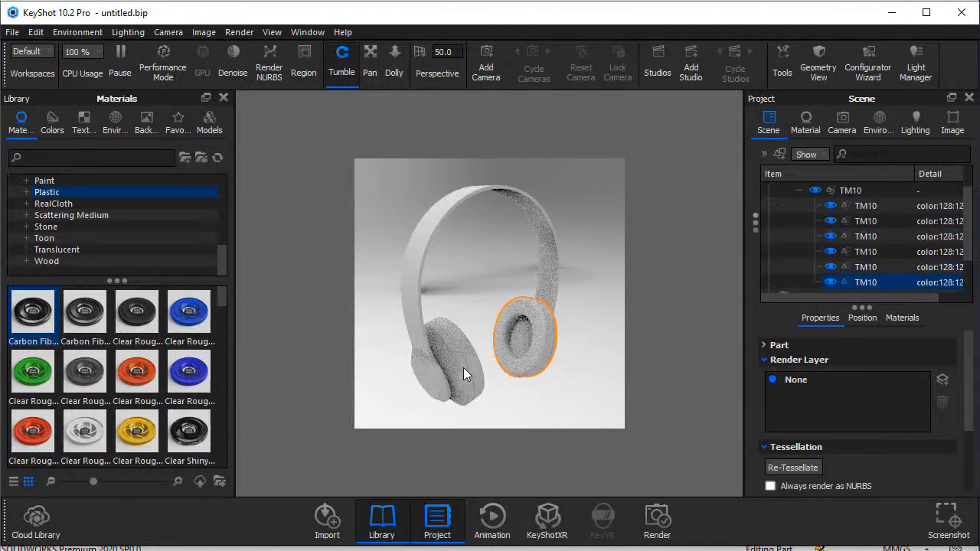
{"action": "right_click", "coordinate": [463, 367]}
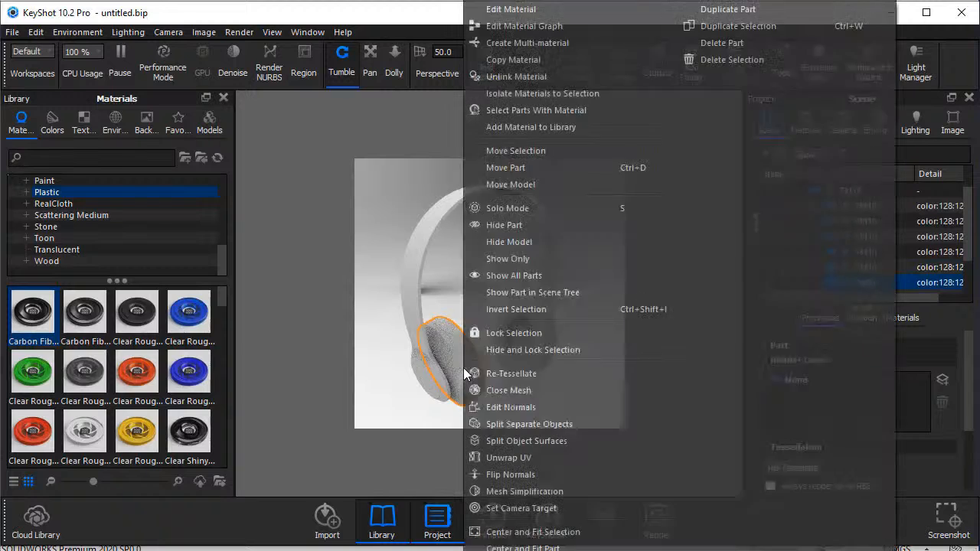
{"action": "left_click", "coordinate": [545, 77]}
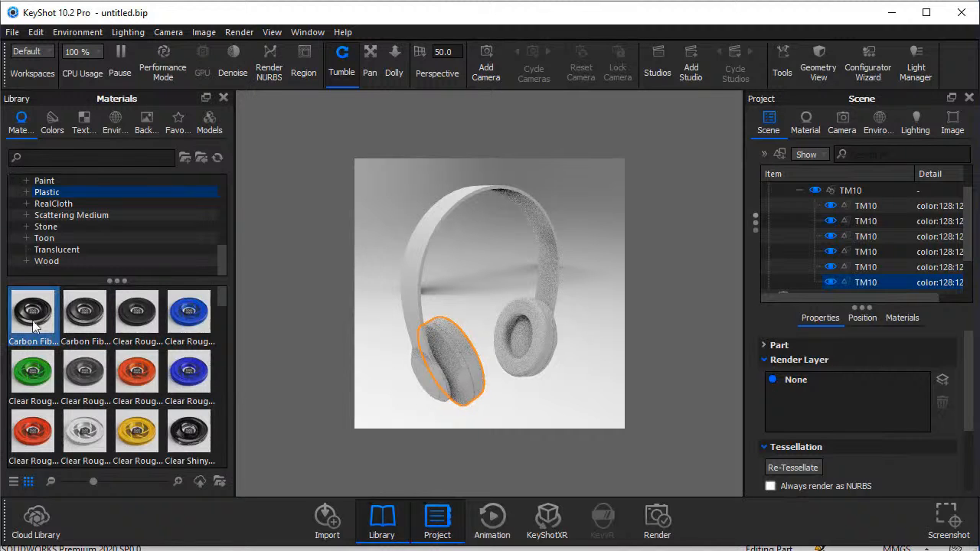
{"action": "left_click_drag", "start_coordinate": [27, 318], "coordinate": [315, 298]}
{"action": "left_click_drag", "start_coordinate": [52, 333], "coordinate": [435, 214]}
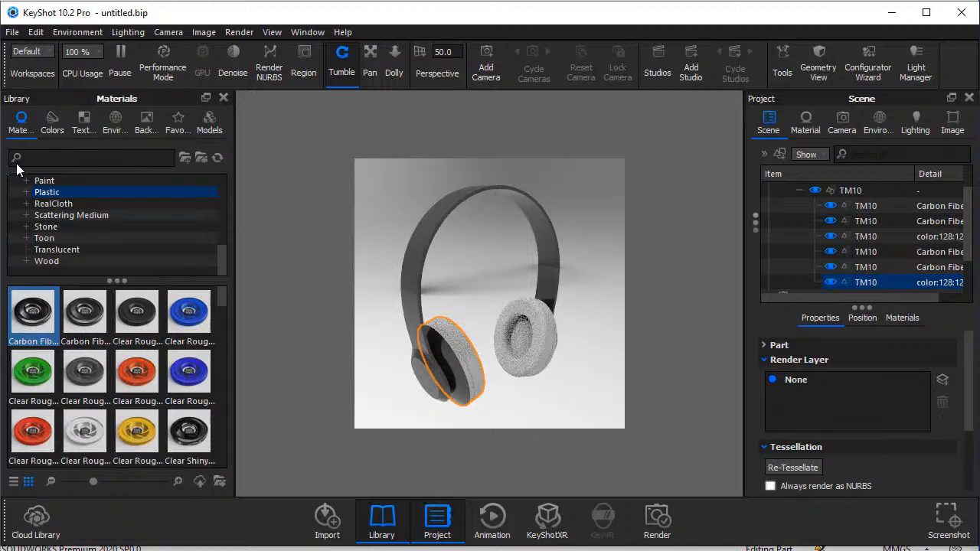
Search the material library for rubber and apply Rubber to both ear cushions, linking the duplicate materials.
{"action": "type", "text": "rubber"}
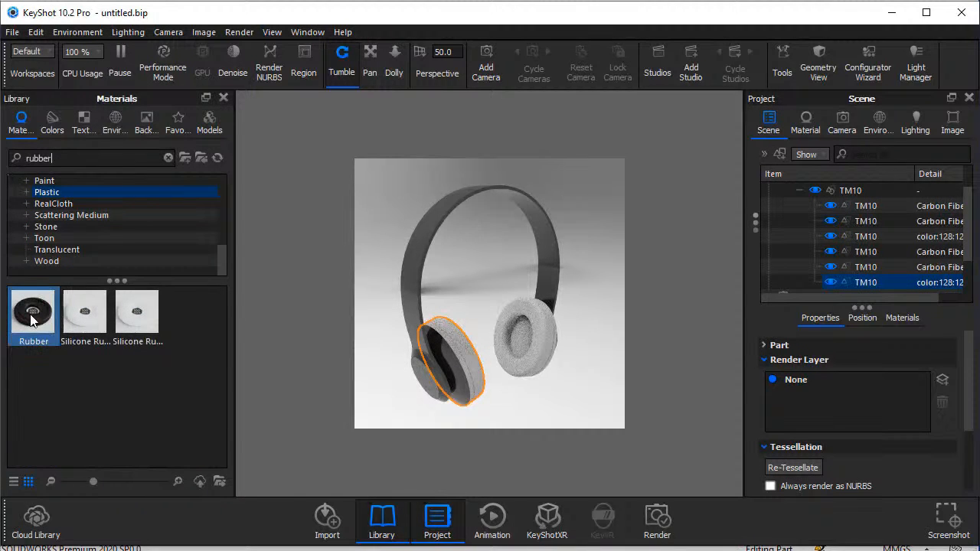
{"action": "left_click_drag", "start_coordinate": [32, 320], "coordinate": [511, 323]}
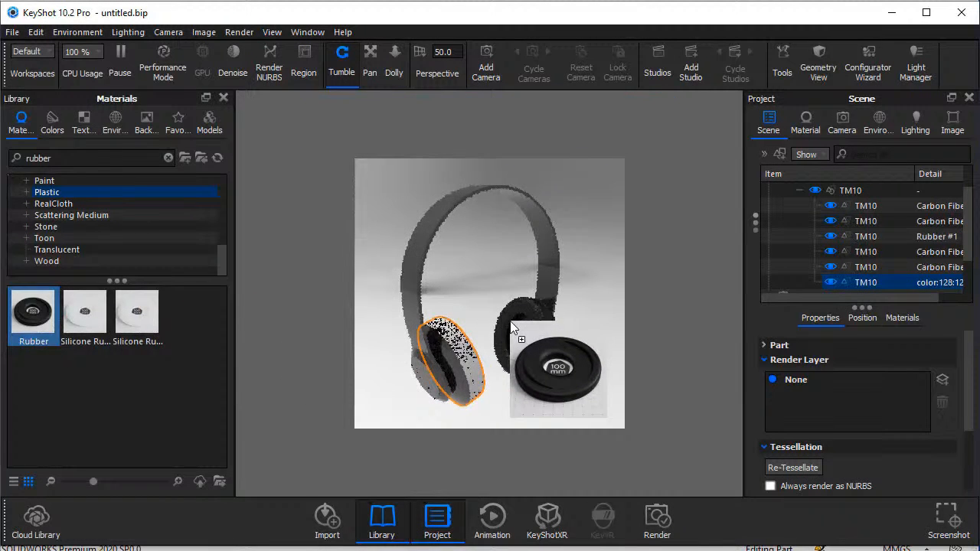
{"action": "left_click_drag", "start_coordinate": [33, 311], "coordinate": [470, 356]}
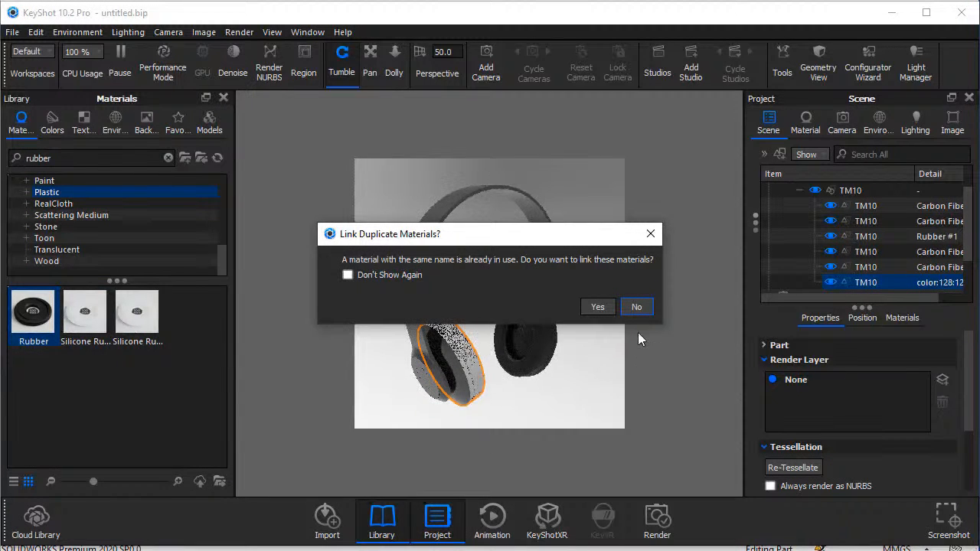
{"action": "left_click", "coordinate": [595, 307]}
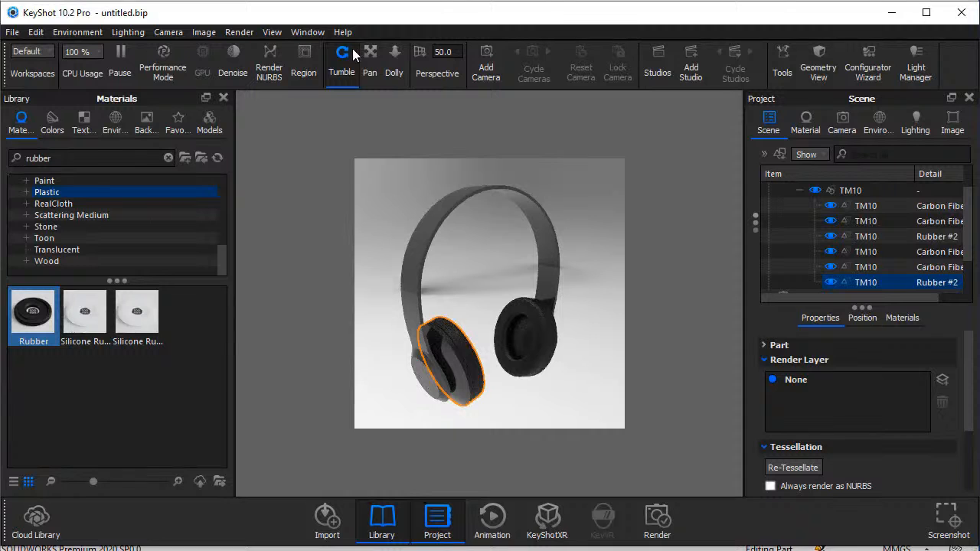
Orbit to a front three-quarter view of the headphones, then add a new camera with a perspective value of 35.
{"action": "left_click_drag", "start_coordinate": [553, 281], "coordinate": [420, 262]}
{"action": "left_click_drag", "start_coordinate": [492, 271], "coordinate": [468, 271]}
{"action": "left_click_drag", "start_coordinate": [562, 273], "coordinate": [492, 271]}
{"action": "left_click_drag", "start_coordinate": [581, 281], "coordinate": [539, 288]}
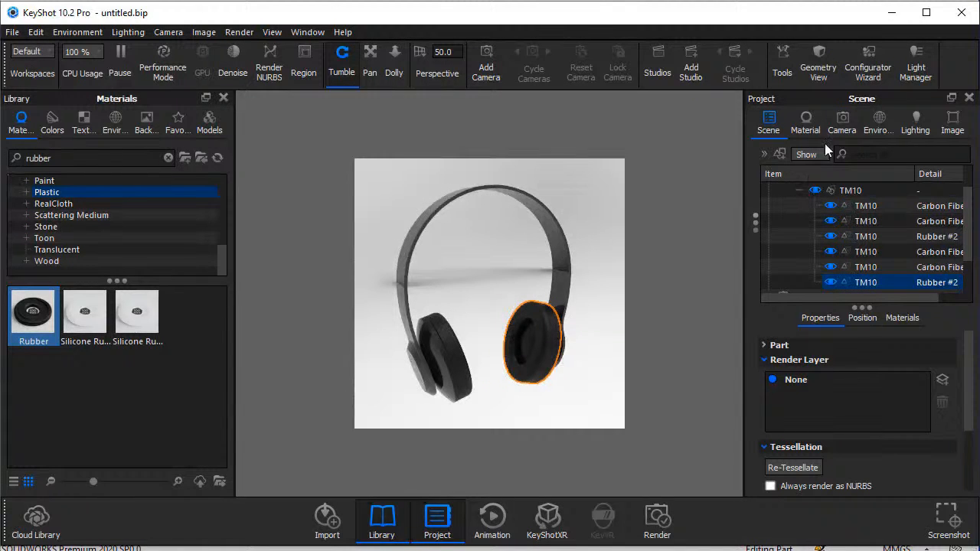
{"action": "left_click", "coordinate": [841, 124]}
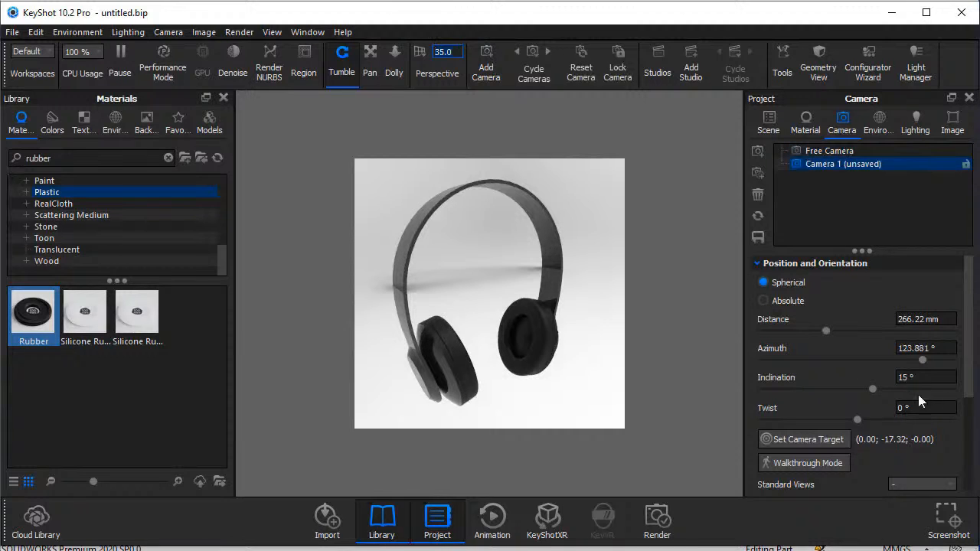
Set Camera 1's grid to Thirds and reframe the headphones against it at an inclination of about 17°.
{"action": "left_click_drag", "start_coordinate": [969, 381], "coordinate": [972, 444]}
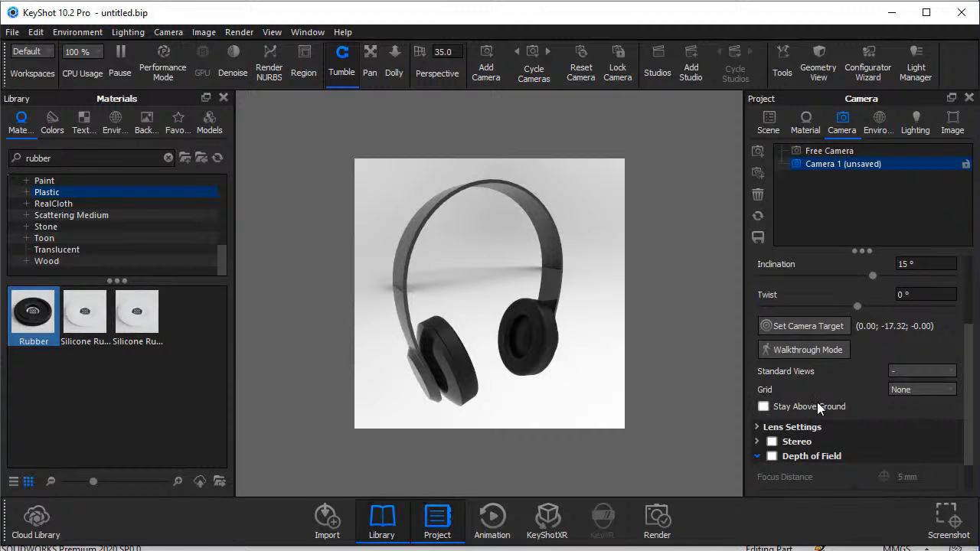
{"action": "left_click", "coordinate": [922, 391]}
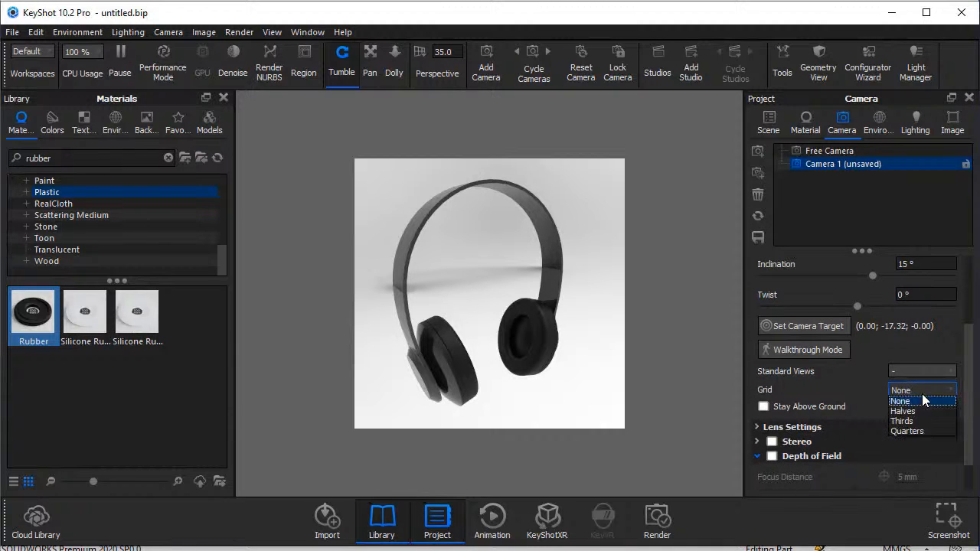
{"action": "left_click", "coordinate": [921, 422]}
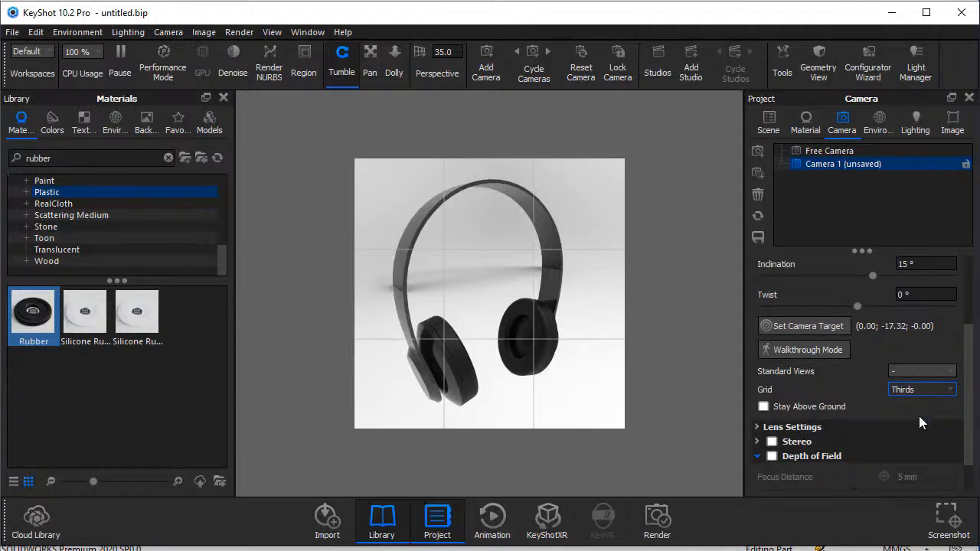
{"action": "left_click_drag", "start_coordinate": [538, 326], "coordinate": [516, 331]}
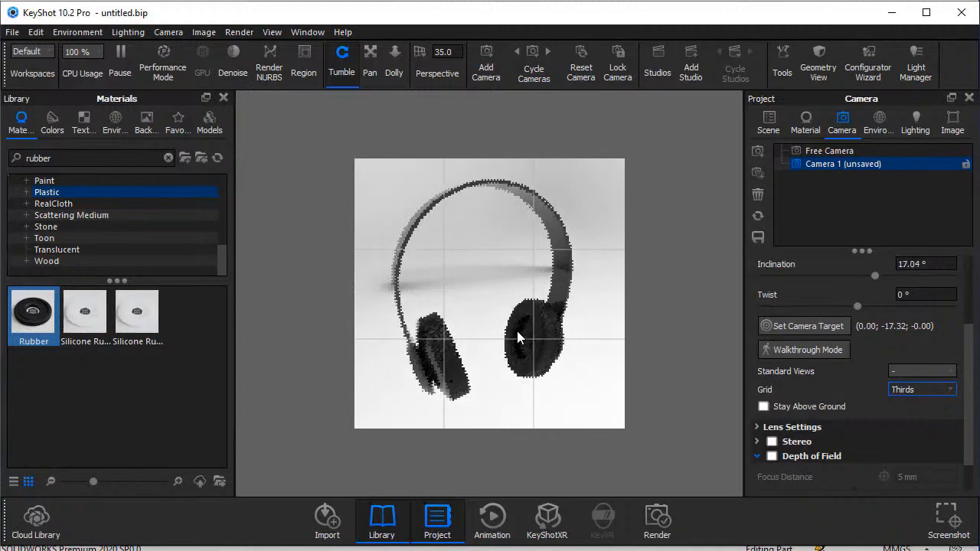
{"action": "left_click", "coordinate": [370, 70]}
{"action": "left_click_drag", "start_coordinate": [441, 299], "coordinate": [443, 304]}
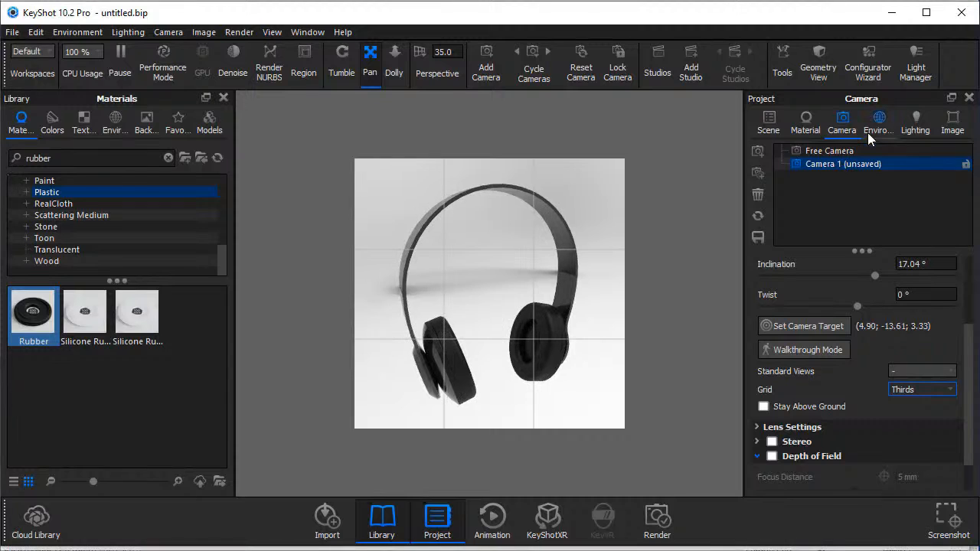
Try a solid color background in the environment's HDRI setup, then return the background to the startup.hdr image.
{"action": "left_click", "coordinate": [881, 128]}
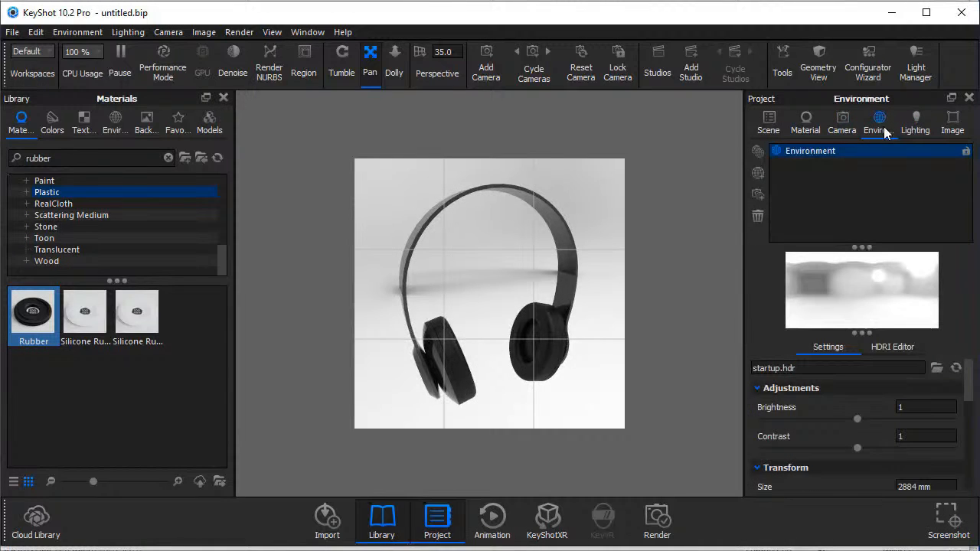
{"action": "left_click", "coordinate": [881, 351]}
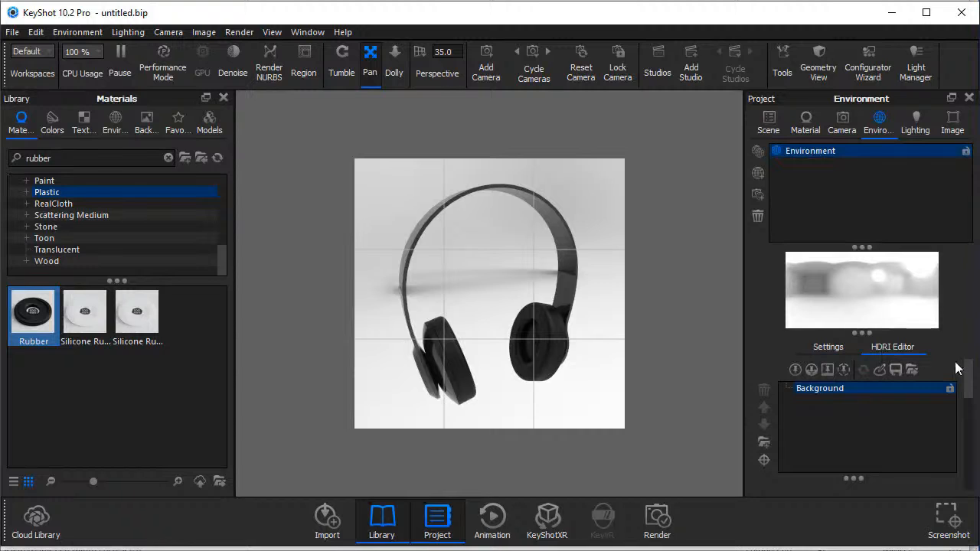
{"action": "left_click_drag", "start_coordinate": [974, 373], "coordinate": [970, 404]}
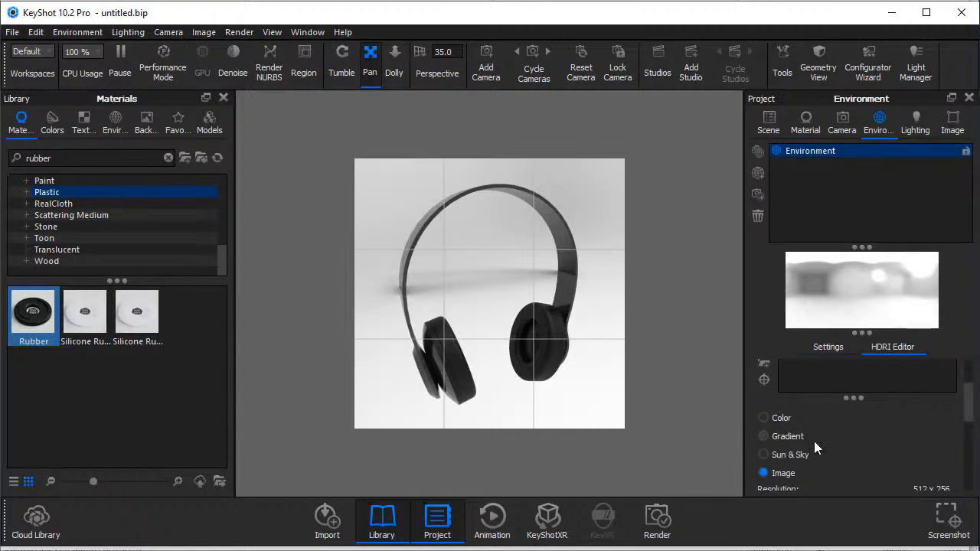
{"action": "left_click", "coordinate": [762, 418]}
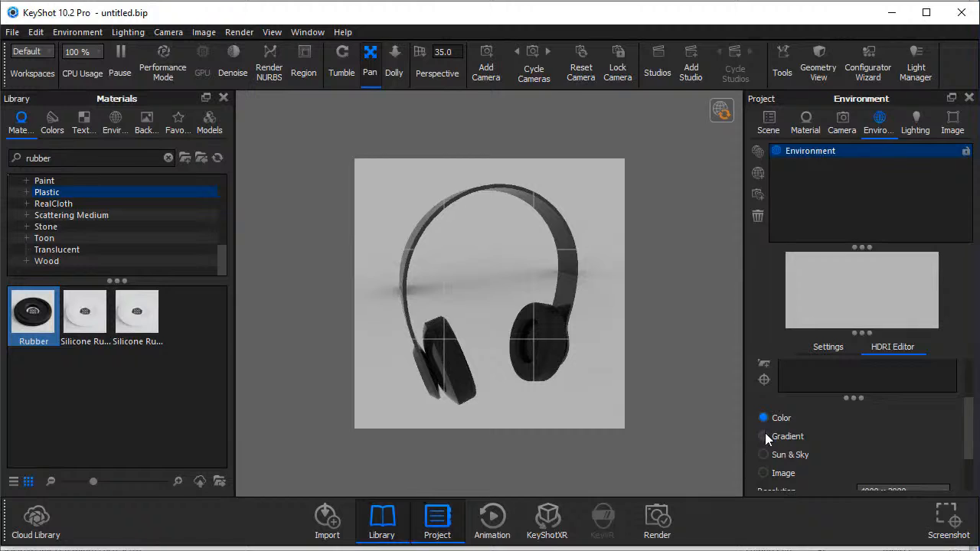
{"action": "left_click", "coordinate": [763, 473]}
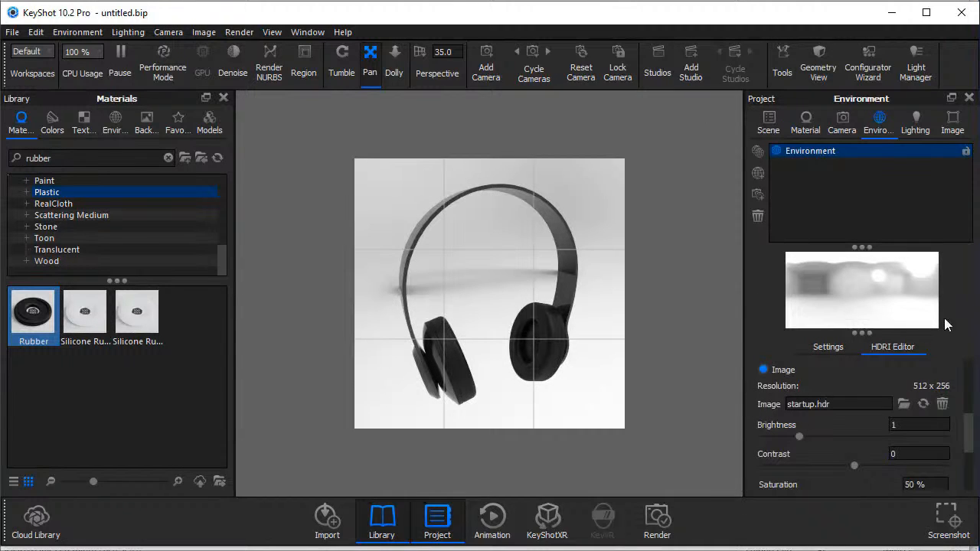
Enable Flatten Ground in the environment's ground settings.
{"action": "left_click", "coordinate": [826, 348]}
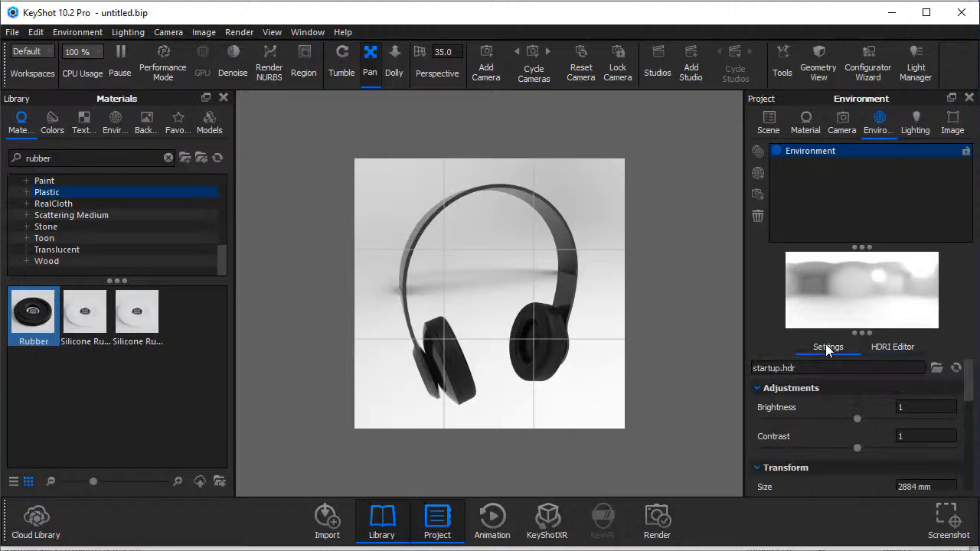
{"action": "left_click_drag", "start_coordinate": [969, 379], "coordinate": [974, 468]}
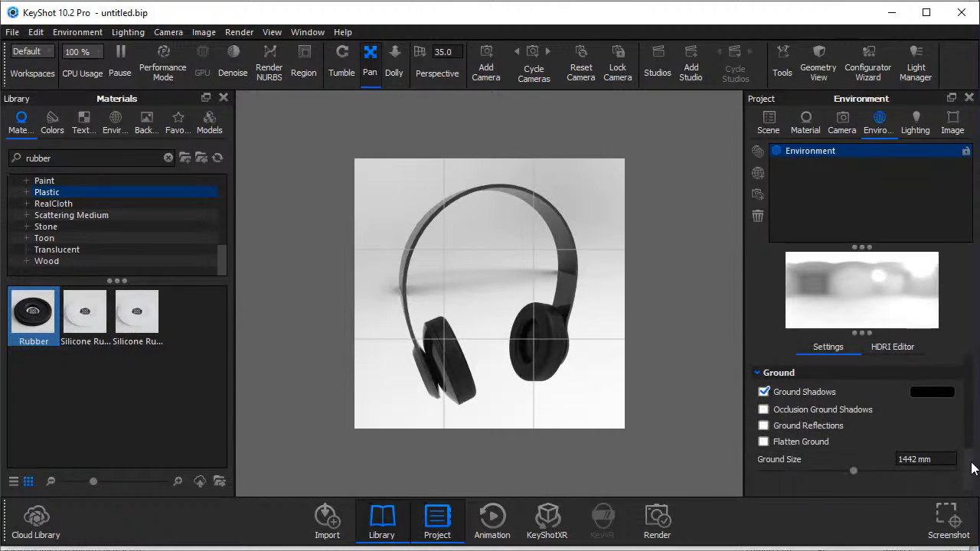
{"action": "left_click", "coordinate": [764, 442]}
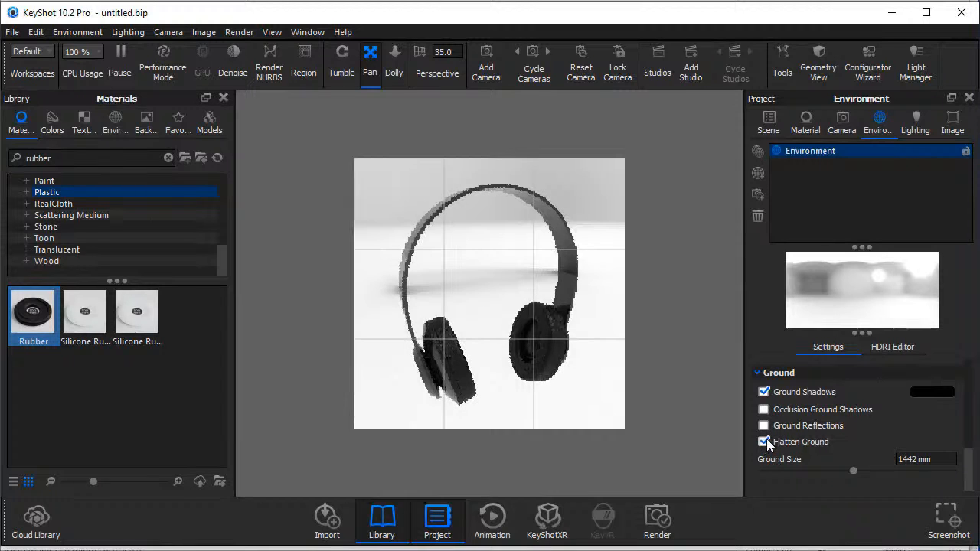
Switch the HDRI background to a solid color and set it to black (#000000).
{"action": "left_click", "coordinate": [892, 347]}
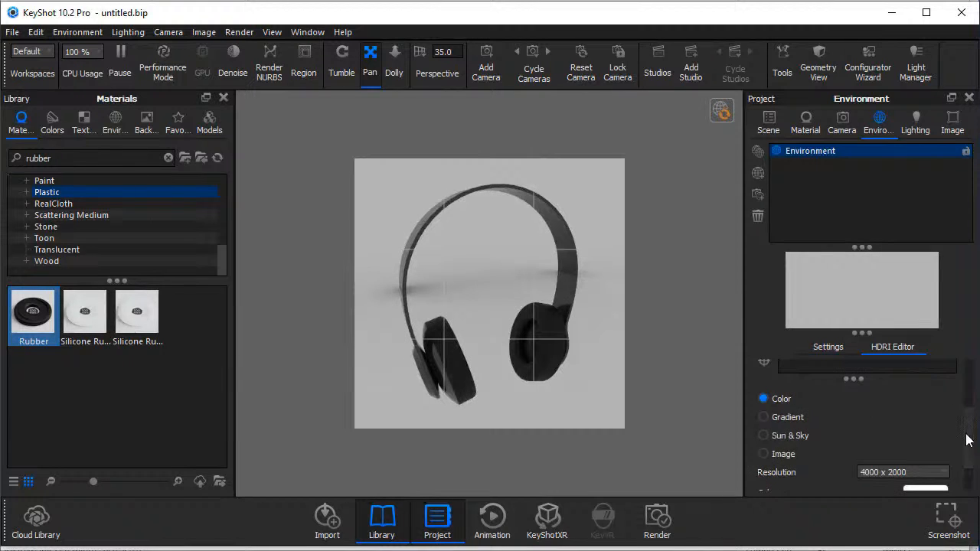
{"action": "scroll", "coordinate": [966, 437], "scroll_direction": "down", "scroll_amount": 1}
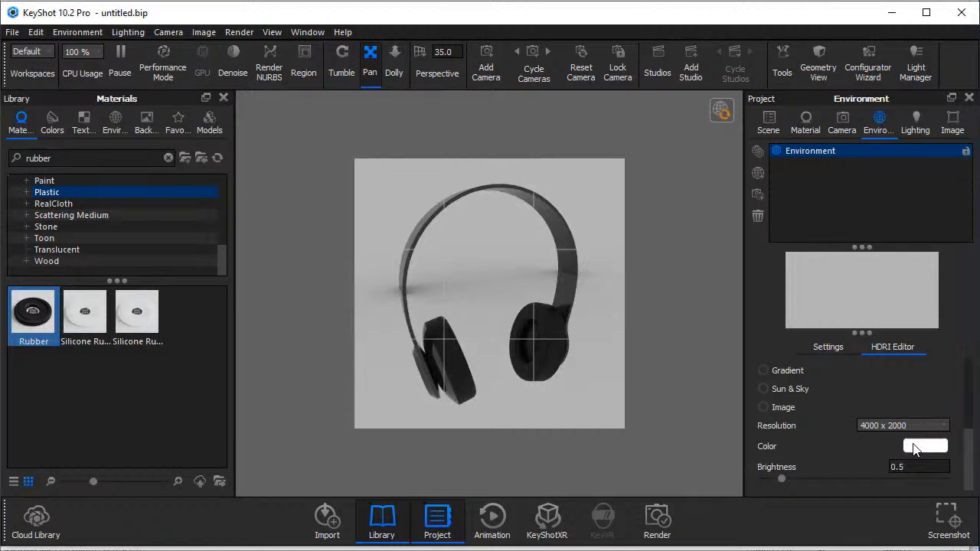
{"action": "left_click", "coordinate": [914, 446]}
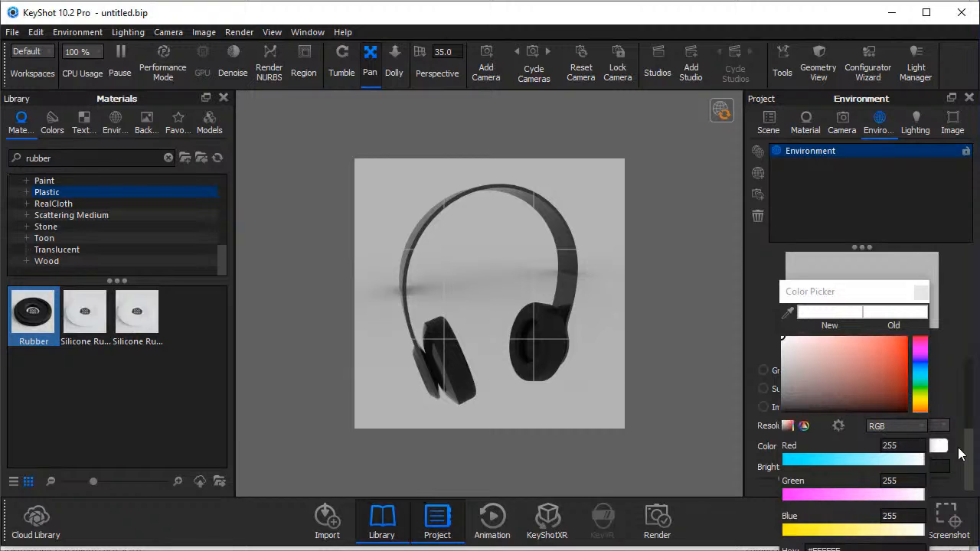
{"action": "mouse_move", "coordinate": [851, 398]}
{"action": "left_mouse_down"}
{"action": "mouse_move", "coordinate": [884, 414]}
{"action": "mouse_move", "coordinate": [780, 413]}
{"action": "left_mouse_up"}
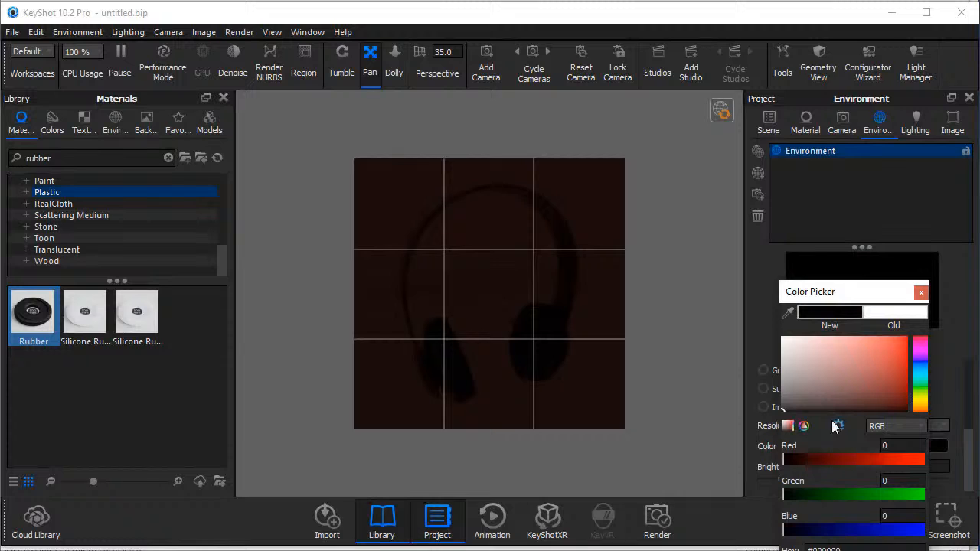
{"action": "left_click", "coordinate": [801, 425]}
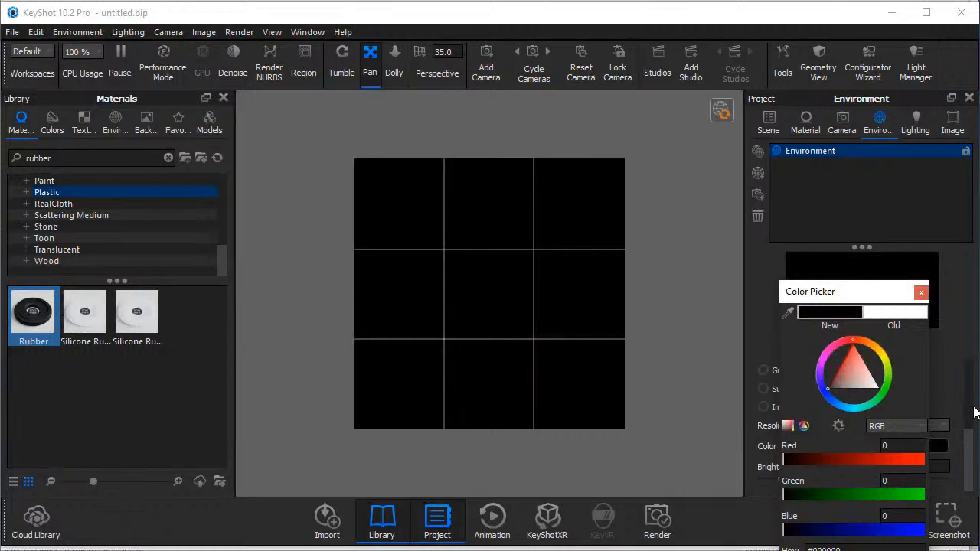
{"action": "left_click_drag", "start_coordinate": [853, 292], "coordinate": [842, 191]}
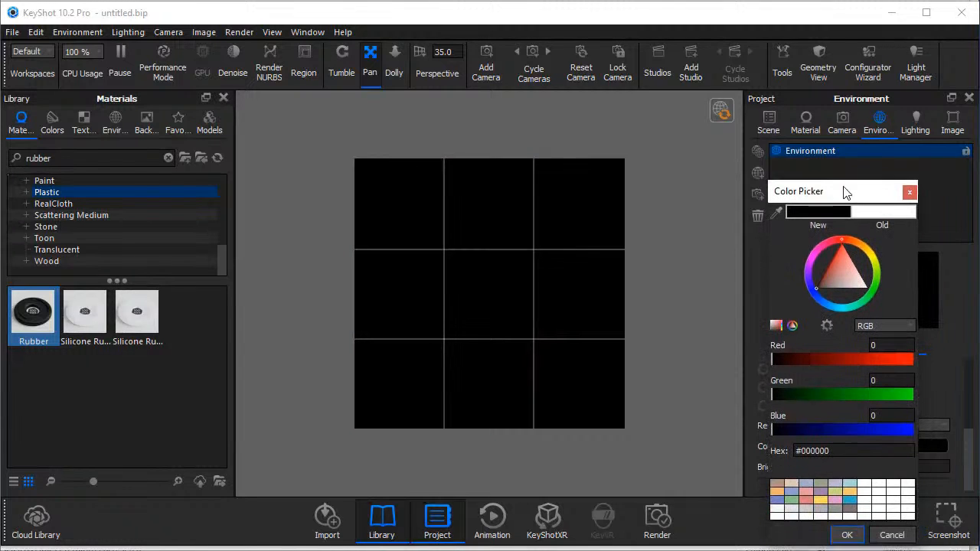
{"action": "left_click", "coordinate": [846, 535]}
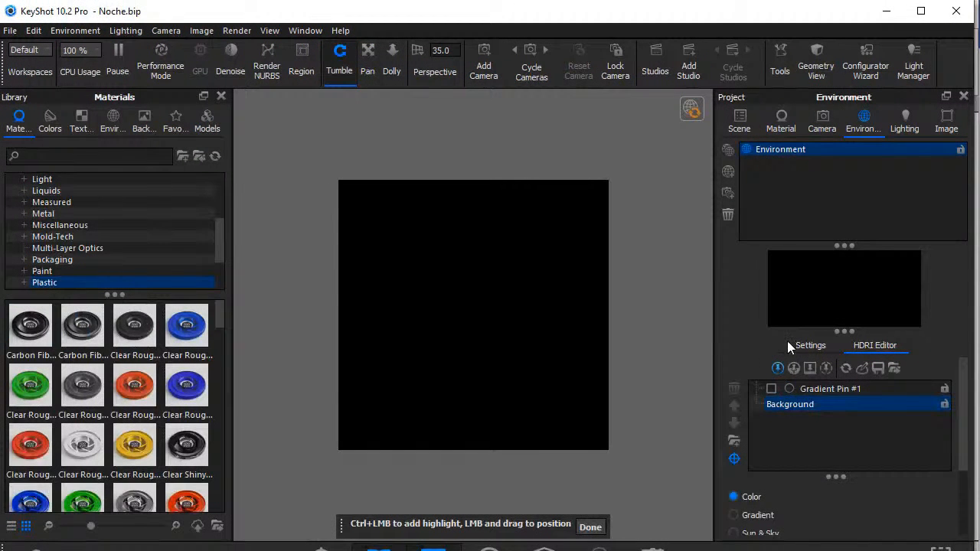
Add two circular light pins to the black HDRI and move one to the lower-left corner of the environment map.
{"action": "left_click", "coordinate": [777, 369]}
{"action": "left_click", "coordinate": [778, 369]}
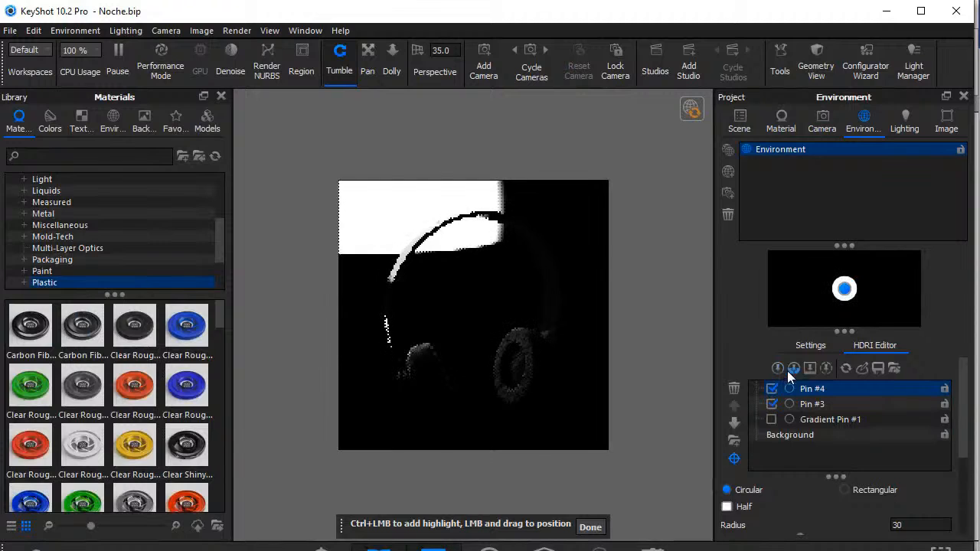
{"action": "left_click", "coordinate": [835, 299]}
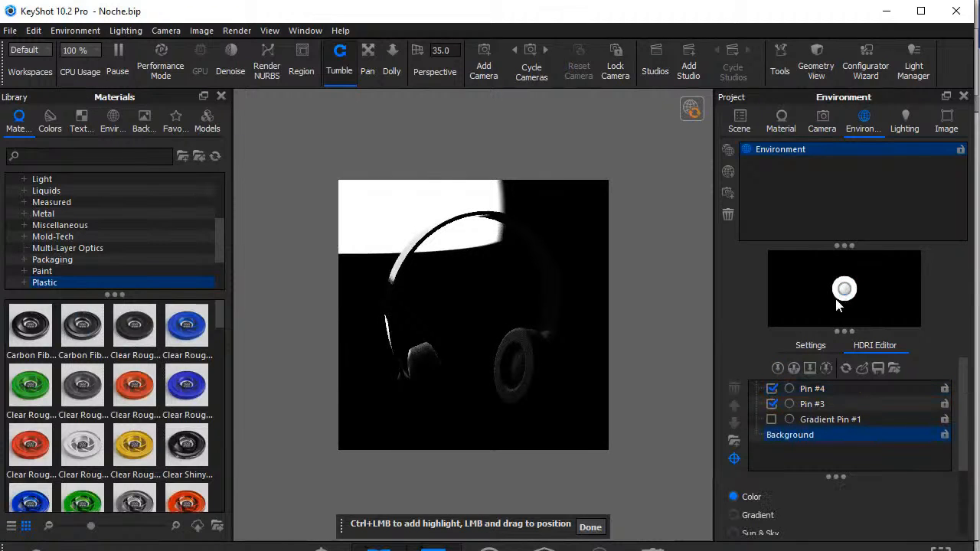
{"action": "left_click_drag", "start_coordinate": [844, 291], "coordinate": [781, 328]}
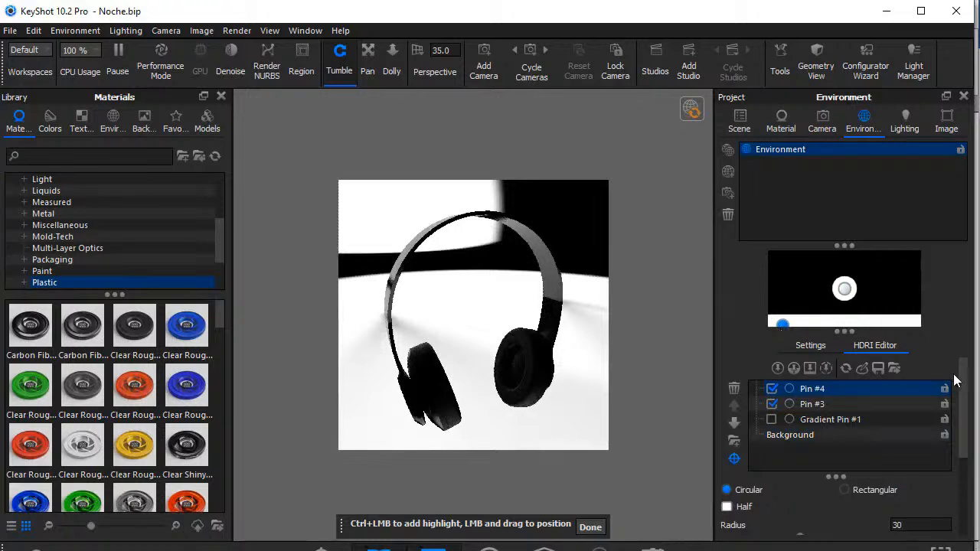
Set the radius of the light pin in the environment map's lower-left corner to 90.
{"action": "double_click", "coordinate": [897, 525]}
{"action": "key", "text": "BackSpace"}
{"action": "type", "text": "90"}
{"action": "key", "text": "Return"}
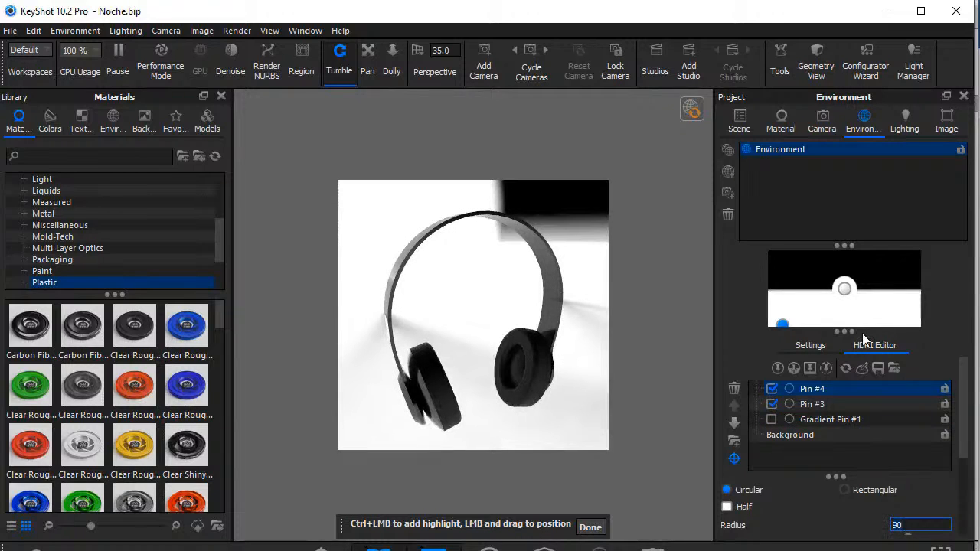
Toggle the two circular pins to compare their lighting, then delete the small pin at the center of the environment map.
{"action": "left_click", "coordinate": [846, 292]}
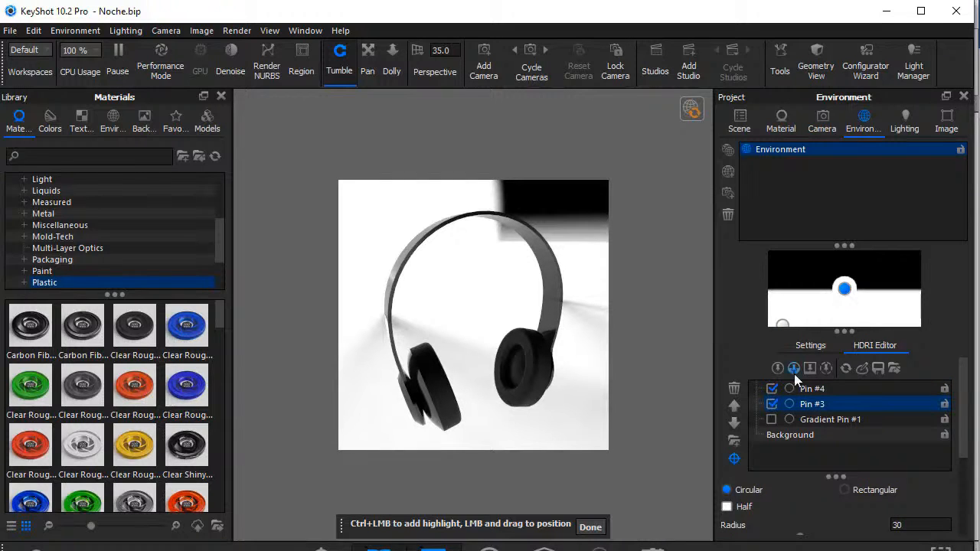
{"action": "left_click", "coordinate": [770, 389]}
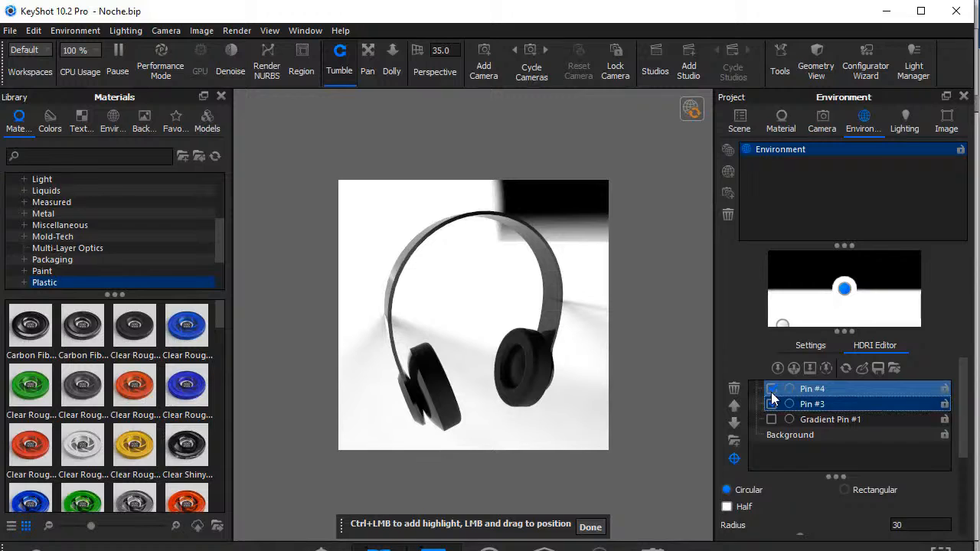
{"action": "left_click", "coordinate": [773, 404]}
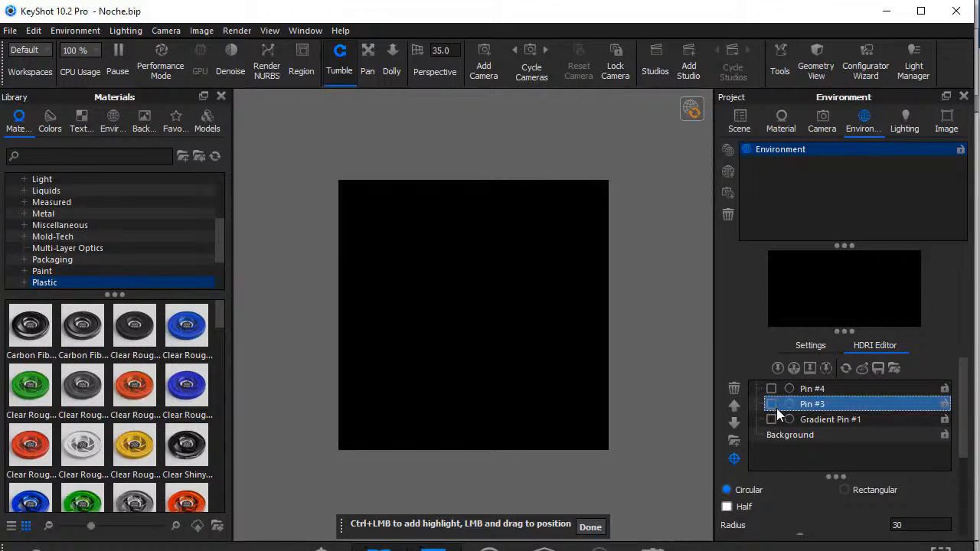
{"action": "left_click", "coordinate": [775, 407]}
{"action": "left_click", "coordinate": [771, 389]}
{"action": "left_click", "coordinate": [772, 405]}
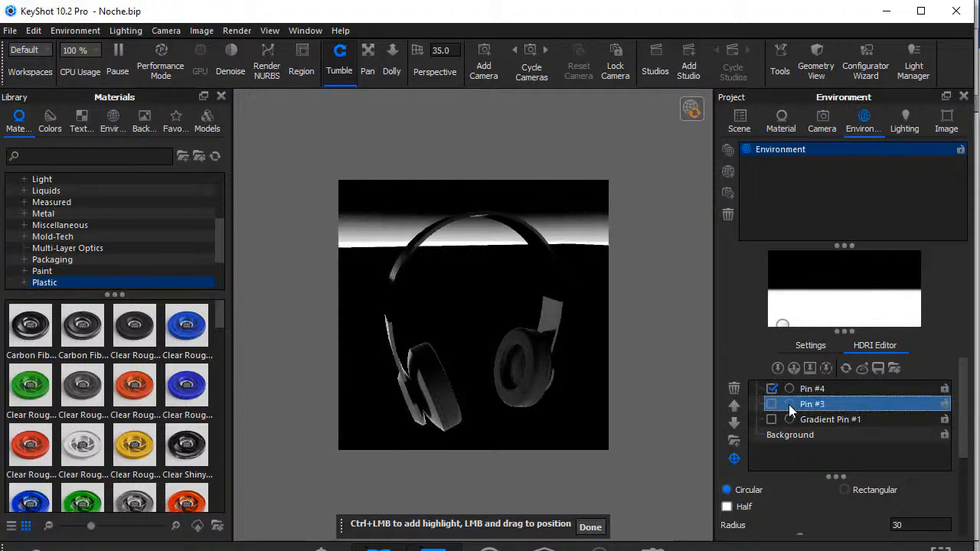
{"action": "right_click", "coordinate": [788, 404]}
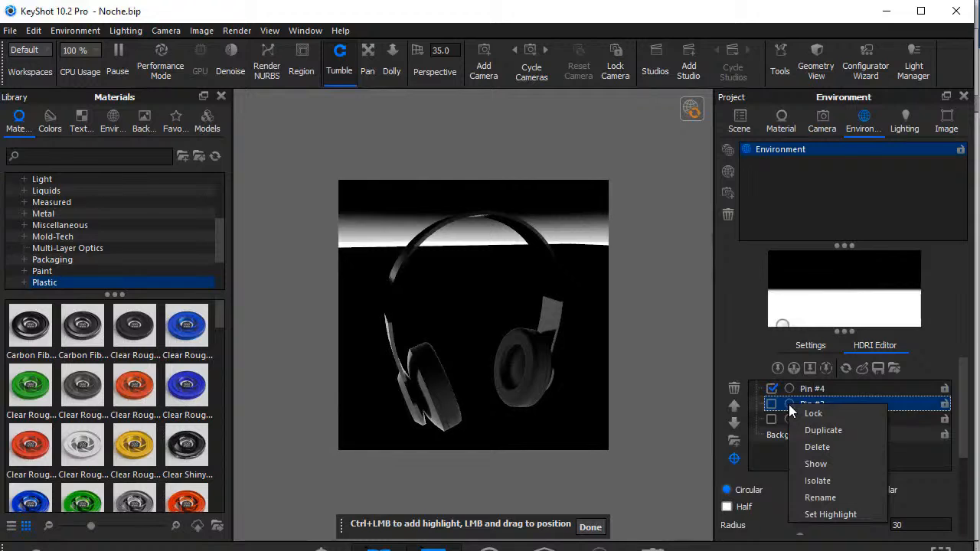
{"action": "left_click", "coordinate": [822, 449]}
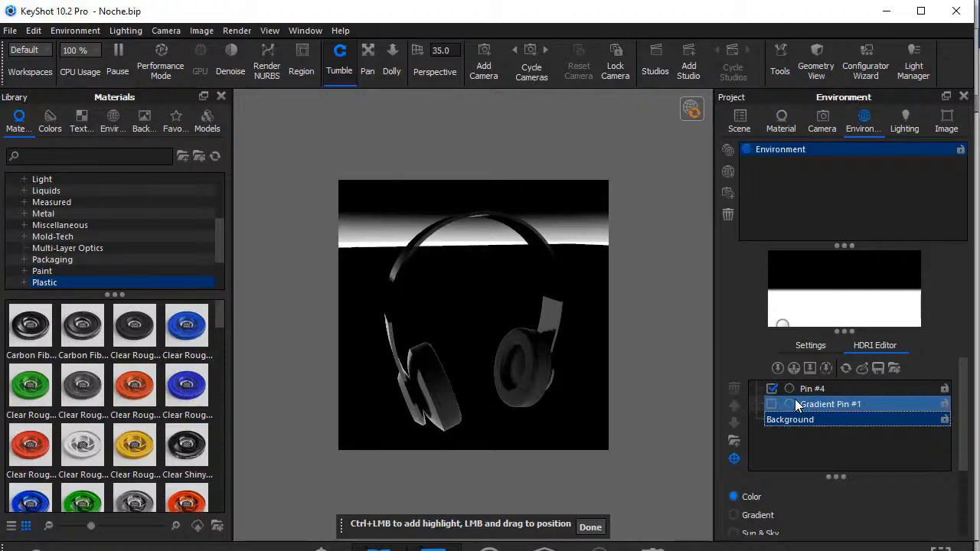
Reposition the remaining circular pin slightly higher near the environment map's lower-left corner, giving the lit area a wavy upper edge.
{"action": "left_click", "coordinate": [771, 388]}
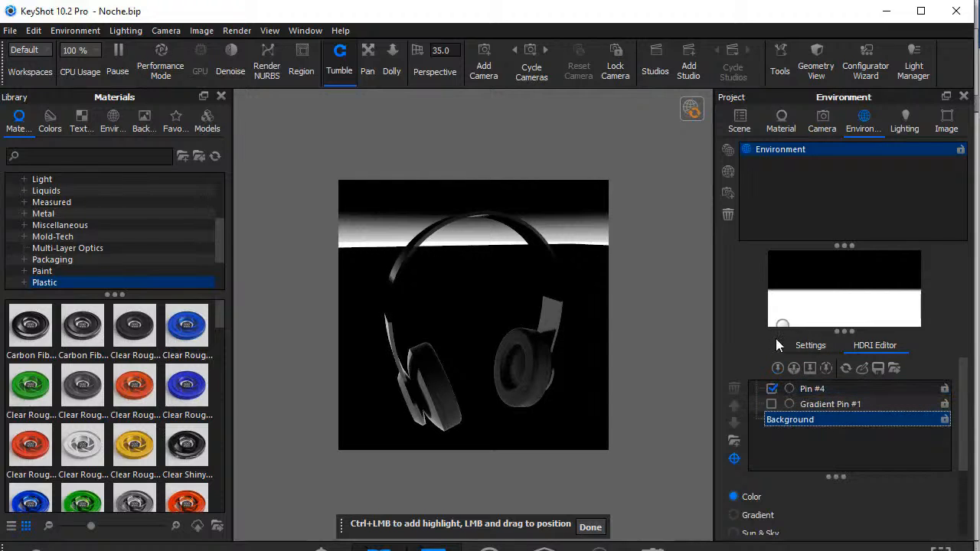
{"action": "left_click", "coordinate": [786, 324]}
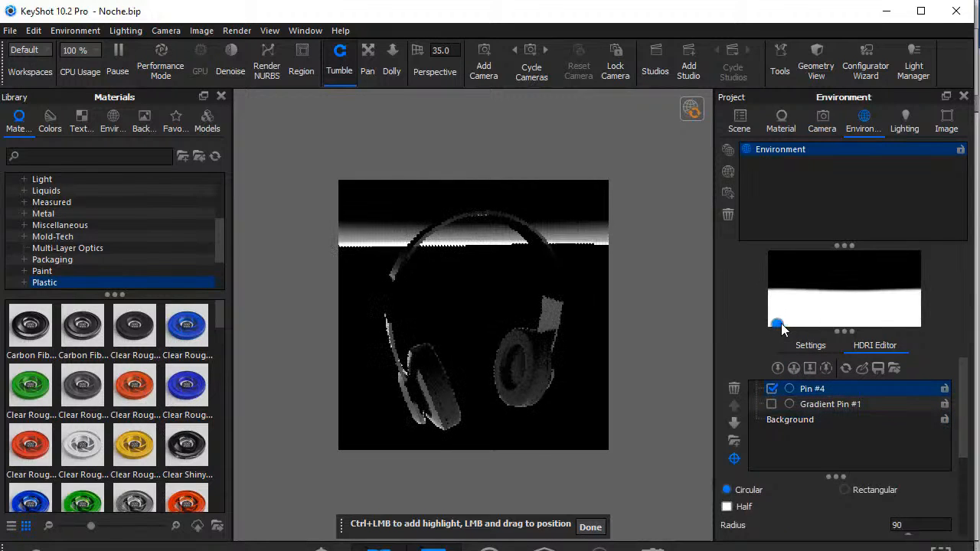
{"action": "left_click_drag", "start_coordinate": [776, 323], "coordinate": [780, 316]}
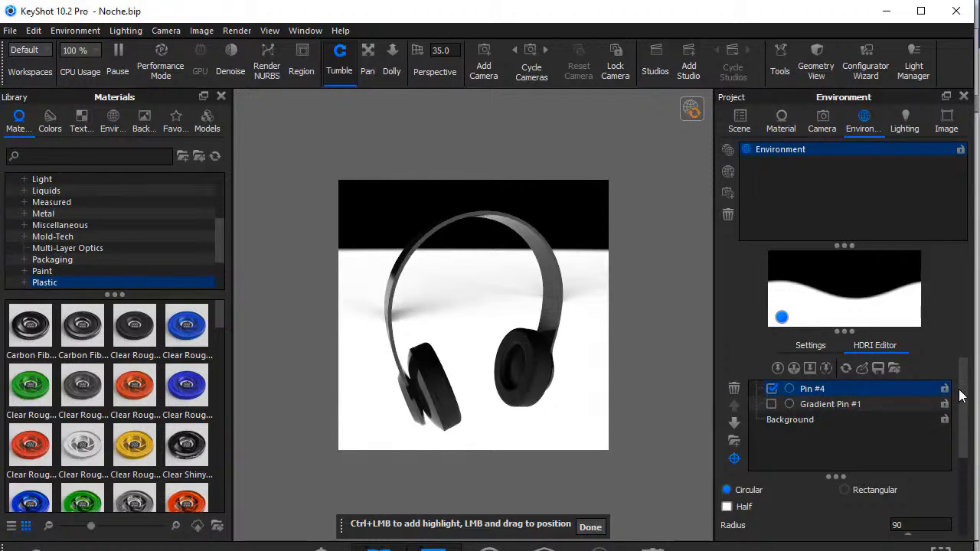
Change the circular pin's light color to the green swatch #86C288.
{"action": "left_click_drag", "start_coordinate": [964, 437], "coordinate": [968, 503]}
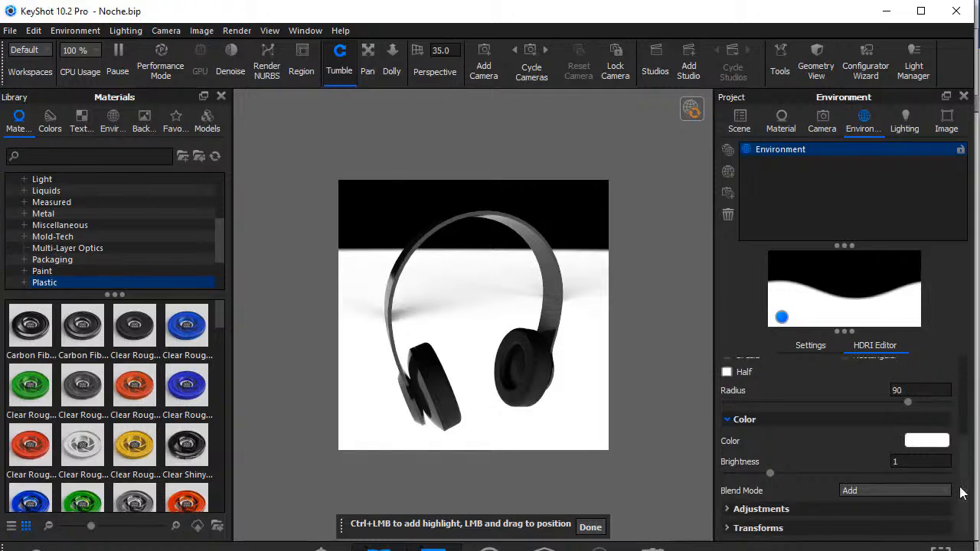
{"action": "left_click", "coordinate": [926, 440]}
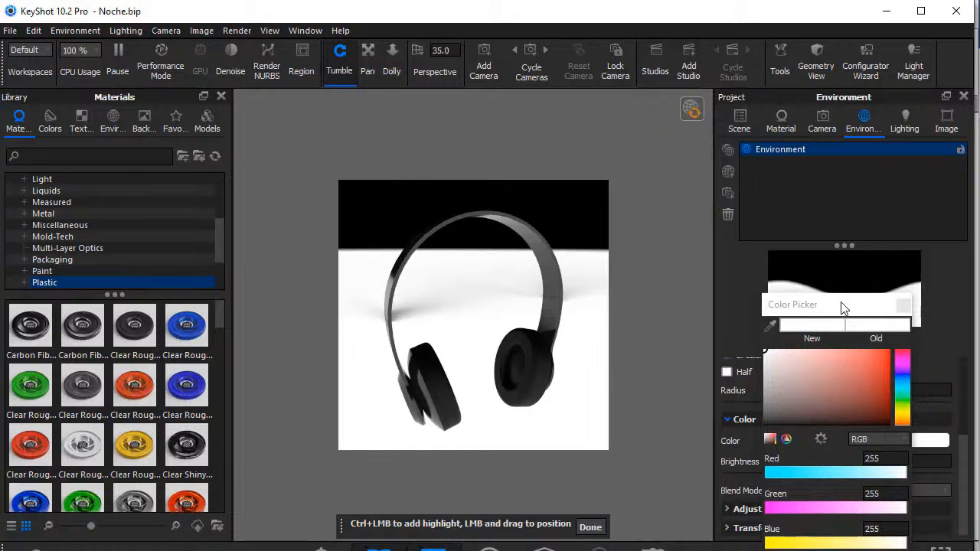
{"action": "left_click_drag", "start_coordinate": [842, 308], "coordinate": [840, 271]}
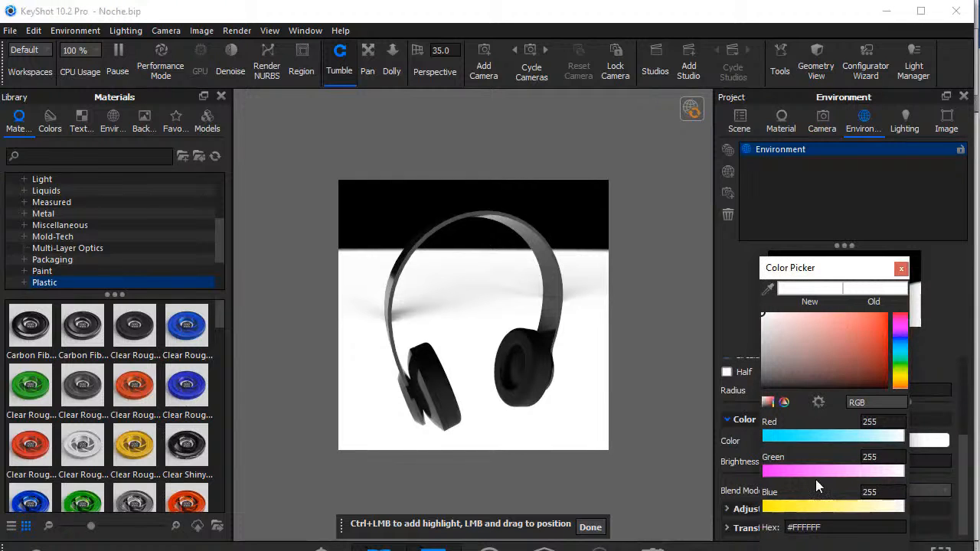
{"action": "left_click_drag", "start_coordinate": [847, 265], "coordinate": [835, 198]}
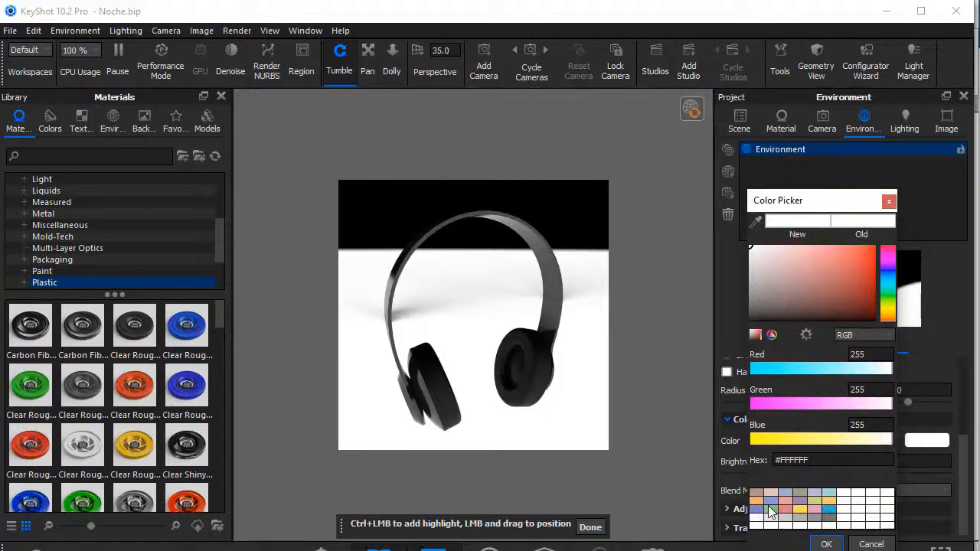
{"action": "left_click", "coordinate": [769, 507]}
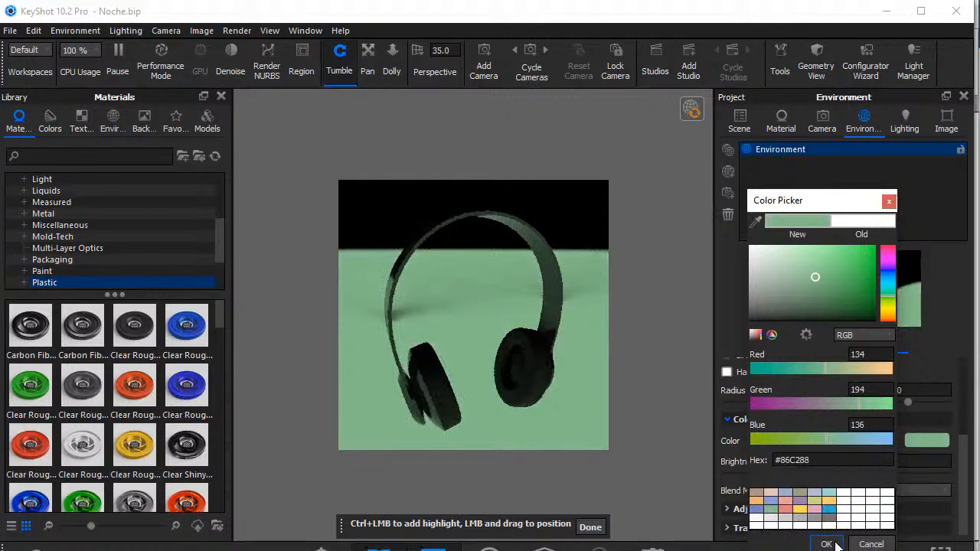
{"action": "left_click", "coordinate": [826, 544]}
Search the texture library for "bla" and add black_granite as an image pin near the environment map's lower-right edge.
{"action": "left_click", "coordinate": [90, 123]}
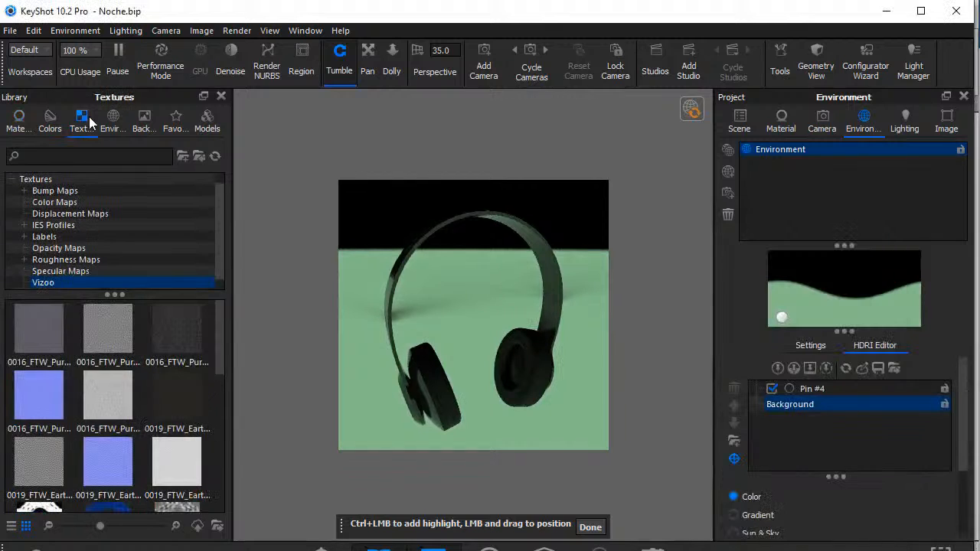
{"action": "left_click", "coordinate": [82, 156]}
{"action": "type", "text": "bla"}
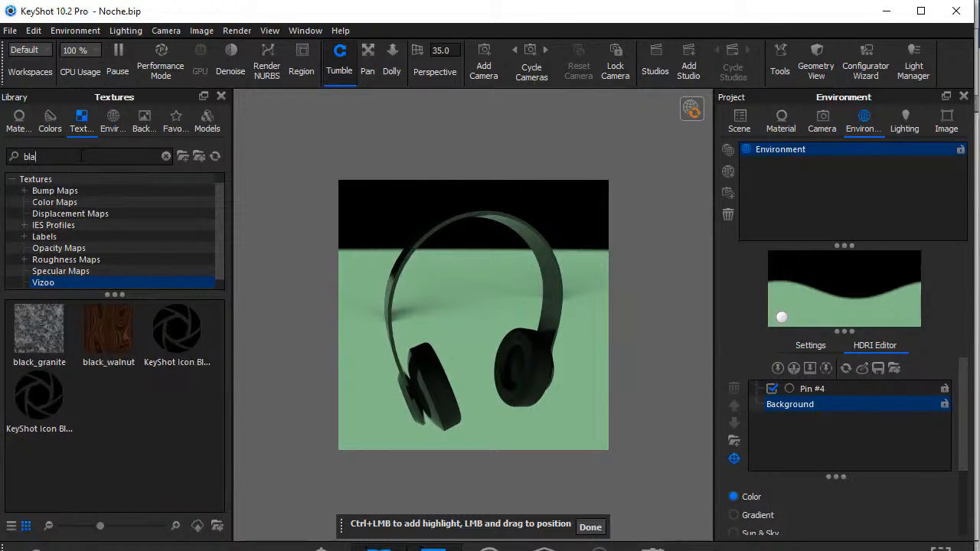
{"action": "left_click", "coordinate": [38, 354]}
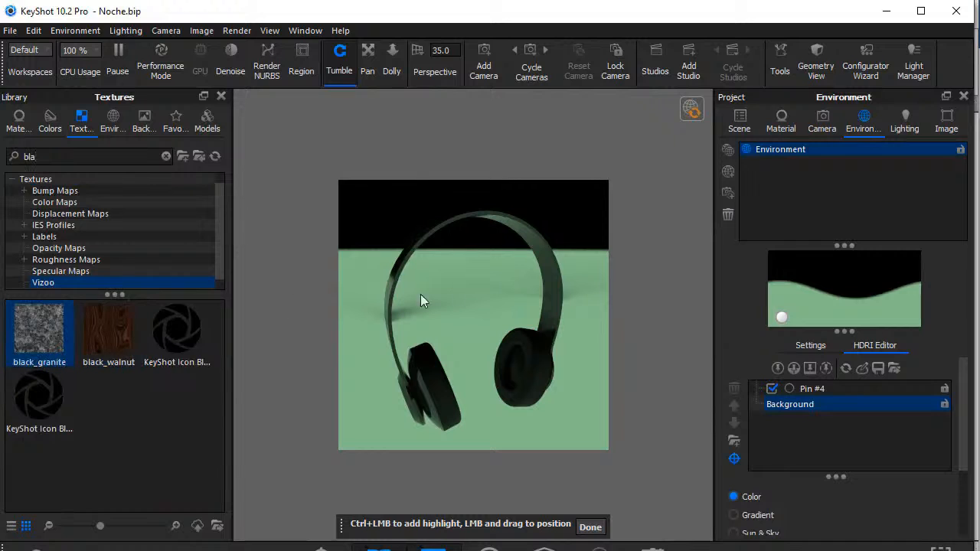
{"action": "left_click_drag", "start_coordinate": [49, 325], "coordinate": [712, 280]}
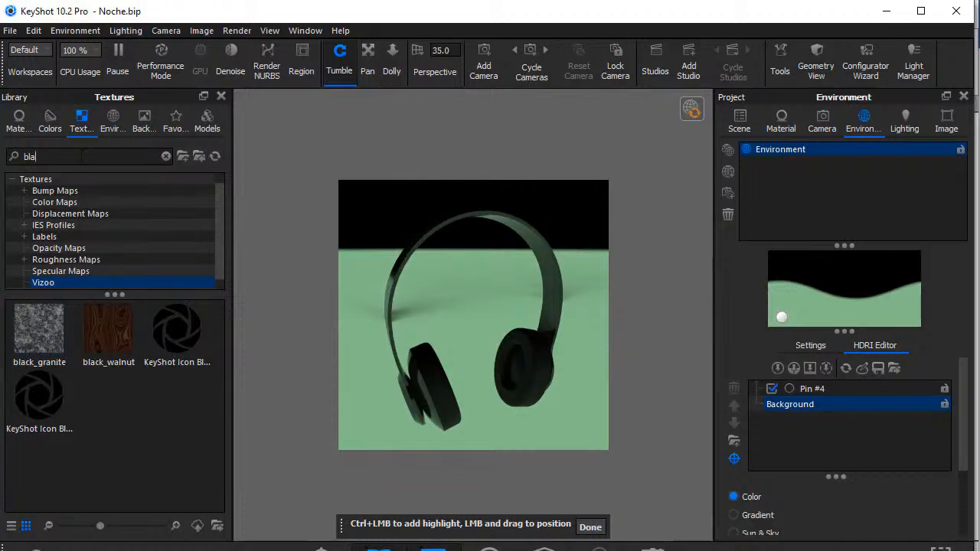
{"action": "left_click", "coordinate": [38, 357]}
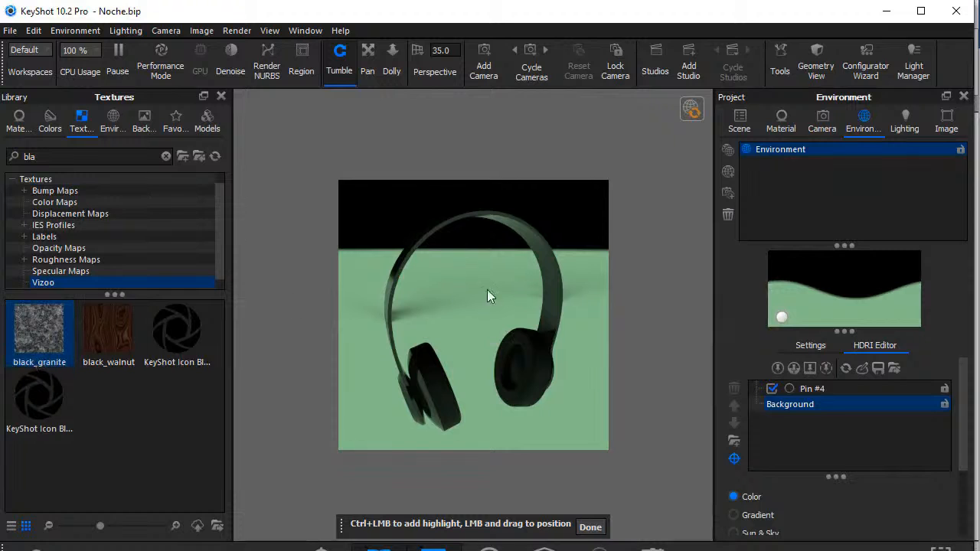
{"action": "left_click_drag", "start_coordinate": [49, 325], "coordinate": [888, 330]}
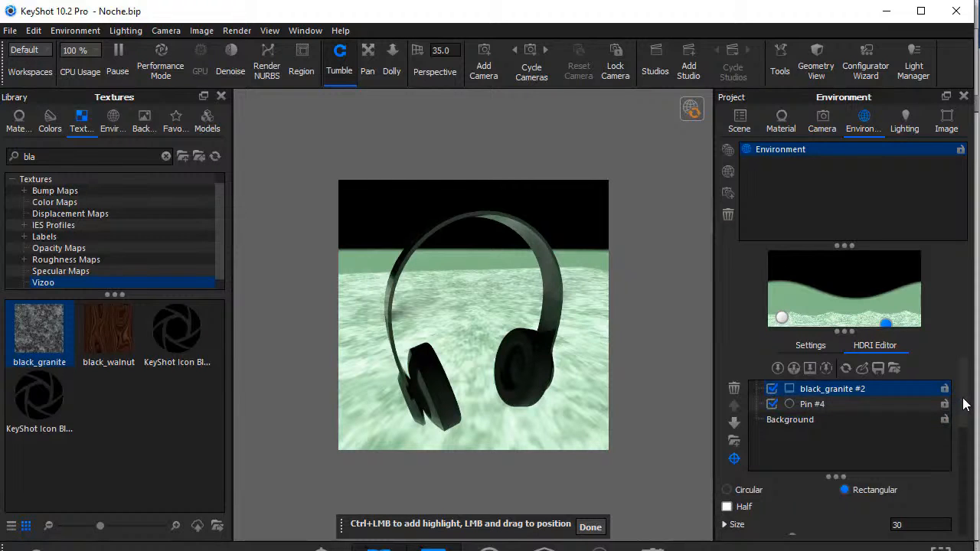
Set the size of the rectangular black_granite pin to 90.
{"action": "scroll", "coordinate": [963, 413], "scroll_direction": "down", "scroll_amount": 3}
{"action": "scroll", "coordinate": [963, 421], "scroll_direction": "up", "scroll_amount": 3}
{"action": "scroll", "coordinate": [962, 421], "scroll_direction": "down", "scroll_amount": 3}
{"action": "left_click", "coordinate": [911, 434]}
{"action": "key", "text": "BackSpace"}
{"action": "key", "text": "BackSpace"}
{"action": "type", "text": "90"}
{"action": "key", "text": "Return"}
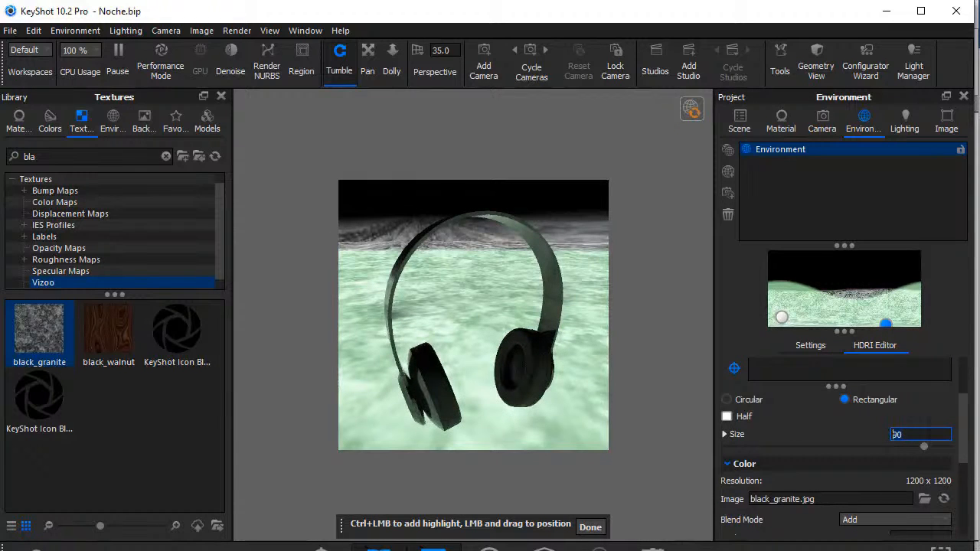
Change the green circular pin's blend mode to Blend.
{"action": "left_click", "coordinate": [782, 317]}
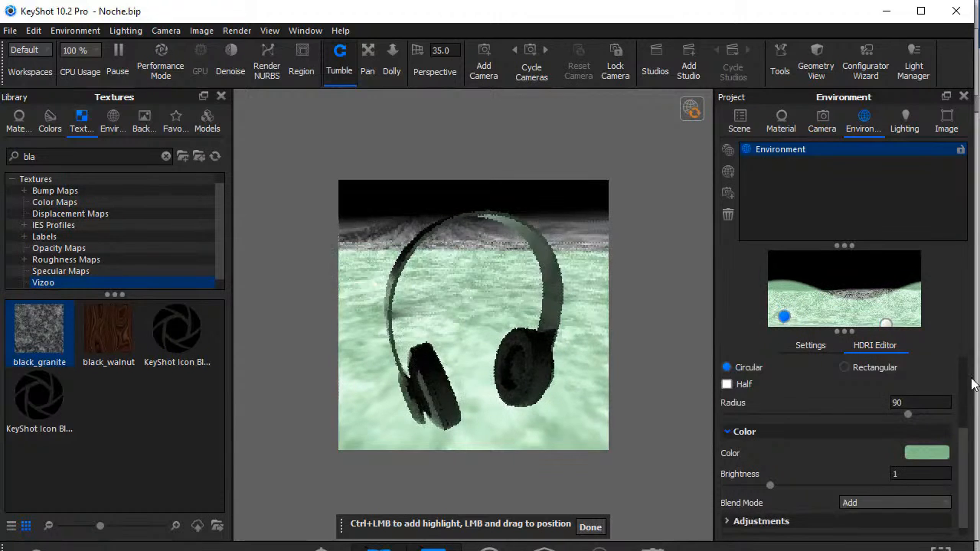
{"action": "left_click", "coordinate": [932, 504]}
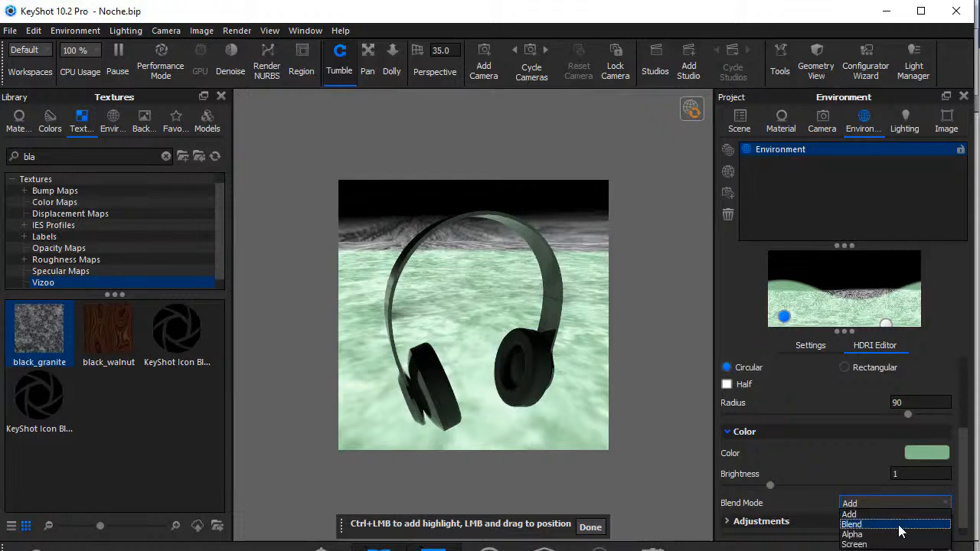
{"action": "left_click", "coordinate": [900, 525]}
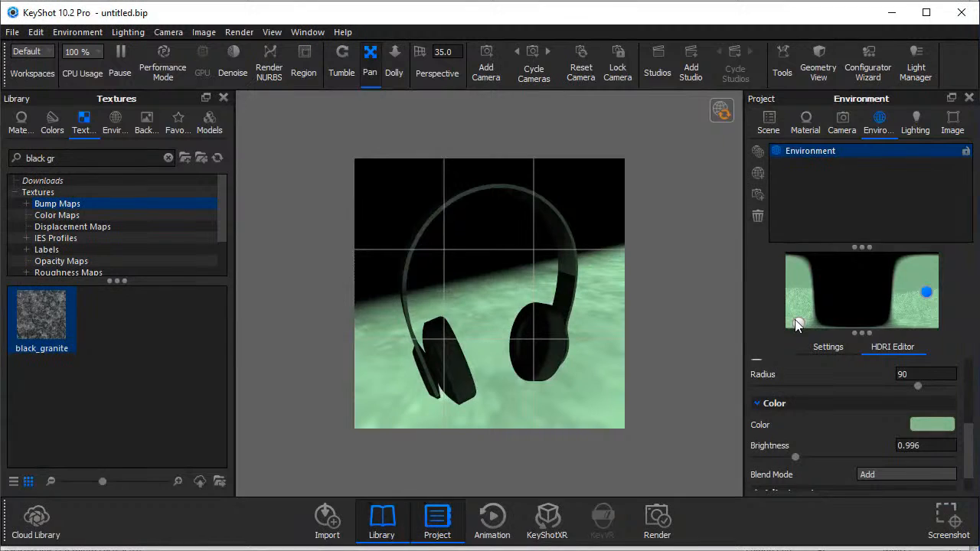
Position the granite pin near the environment map's lower-left corner and the green circular pin close to its right edge.
{"action": "left_click", "coordinate": [796, 322]}
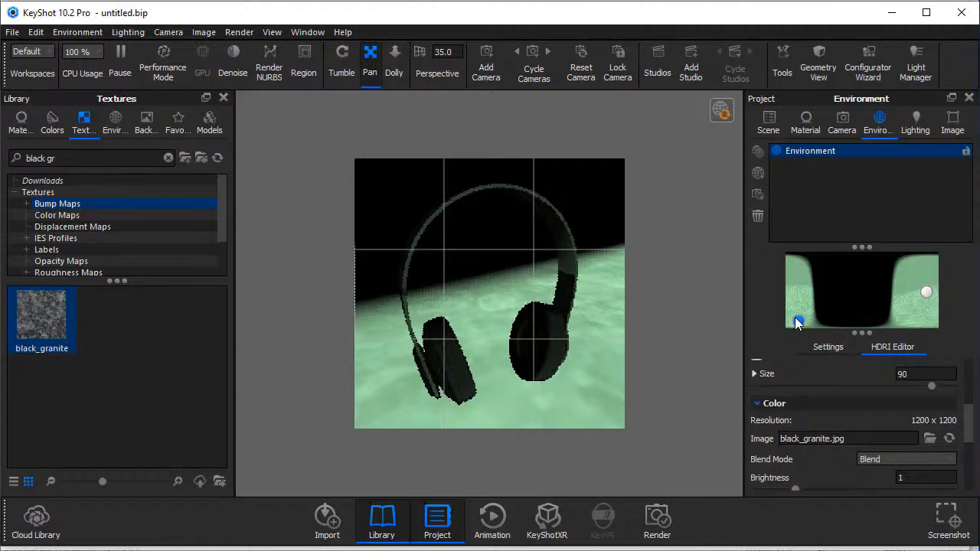
{"action": "left_click", "coordinate": [926, 293]}
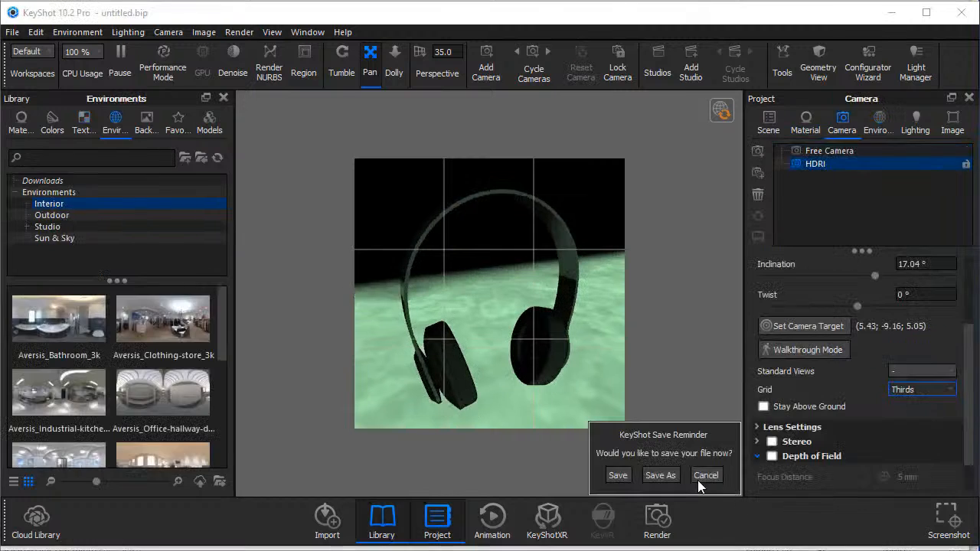
{"action": "left_click", "coordinate": [698, 478]}
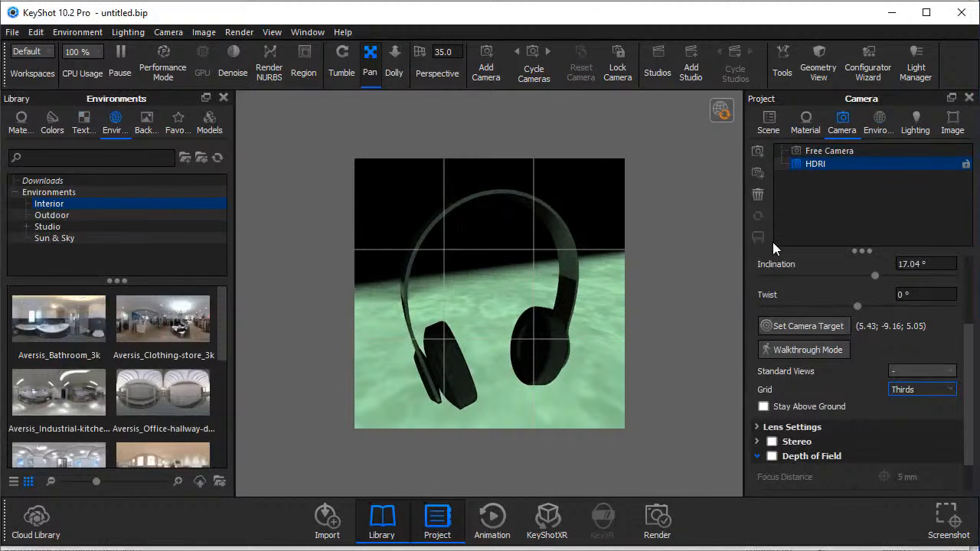
Activate the HDRI camera and save the scene as a BIP file named HDRI Editor in the Scenes folder.
{"action": "left_click", "coordinate": [826, 151]}
{"action": "double_click", "coordinate": [832, 163]}
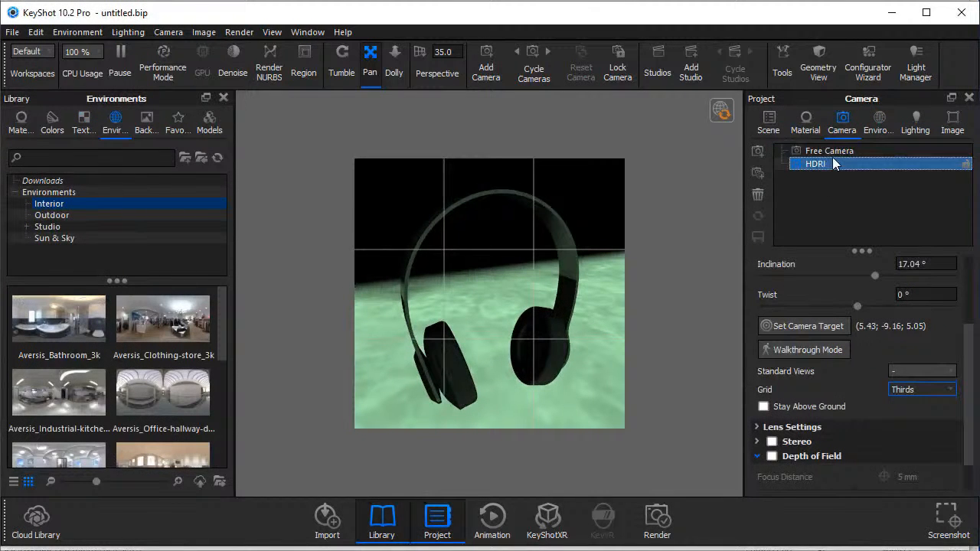
{"action": "key", "text": "ctrl+s"}
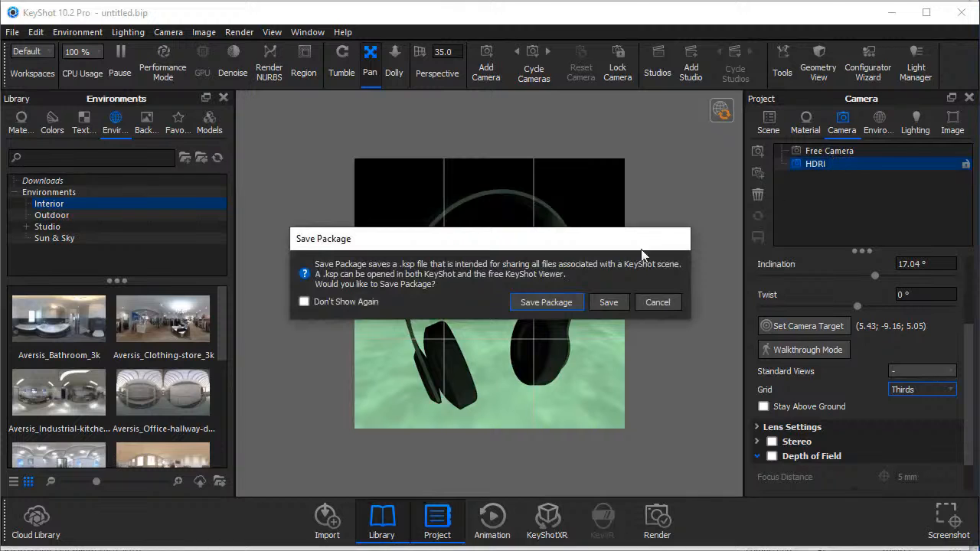
{"action": "left_click", "coordinate": [596, 303]}
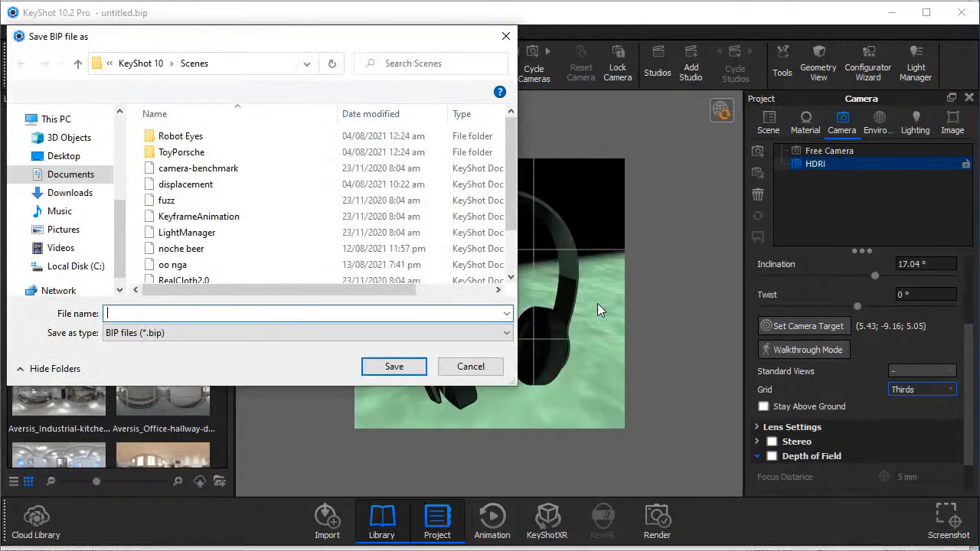
{"action": "left_click", "coordinate": [291, 314]}
{"action": "type", "text": "HDRI"}
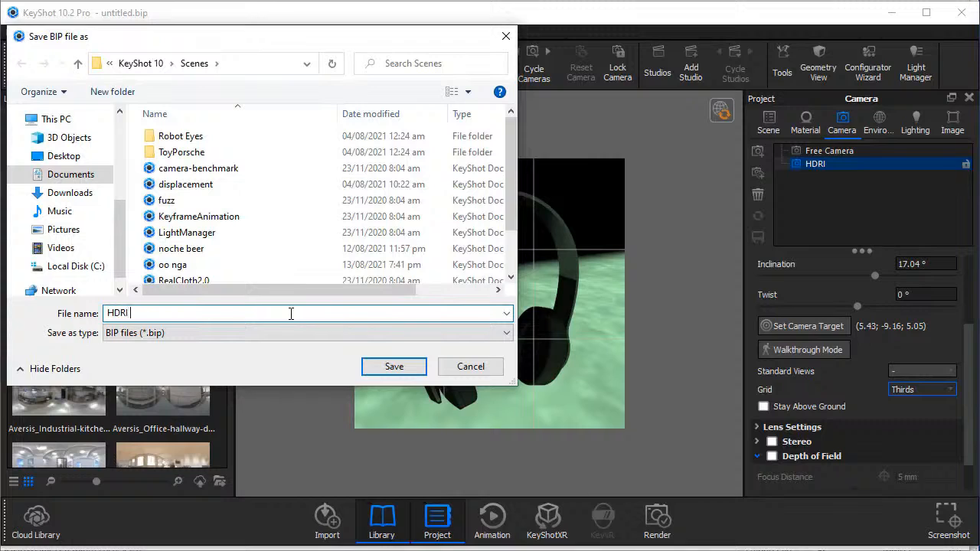
{"action": "type", "text": " Editio"}
{"action": "key", "text": "BackSpace"}
{"action": "key", "text": "BackSpace"}
{"action": "type", "text": "or"}
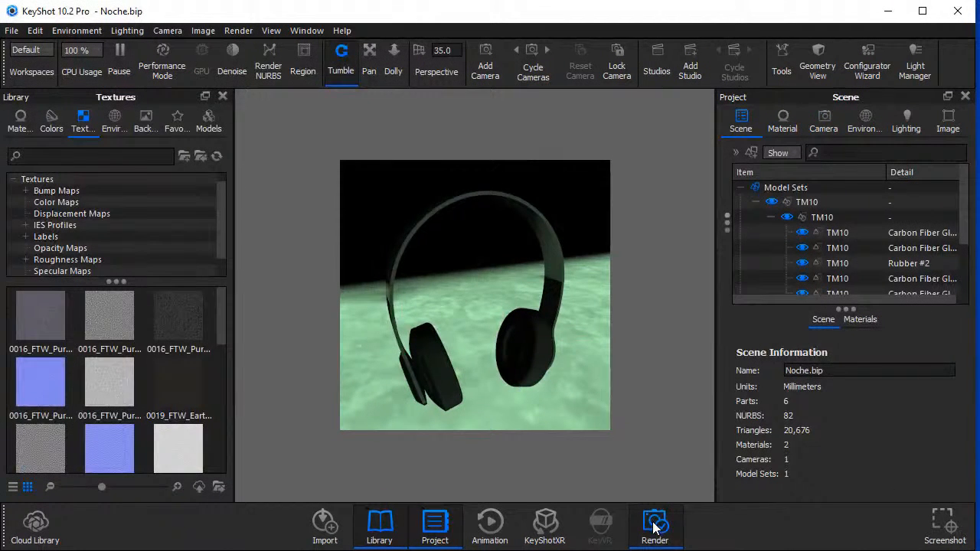
Render the headphone scene as a still JPEG image and save it as hDRI EDITOR in the Renderings folder.
{"action": "left_click", "coordinate": [654, 525]}
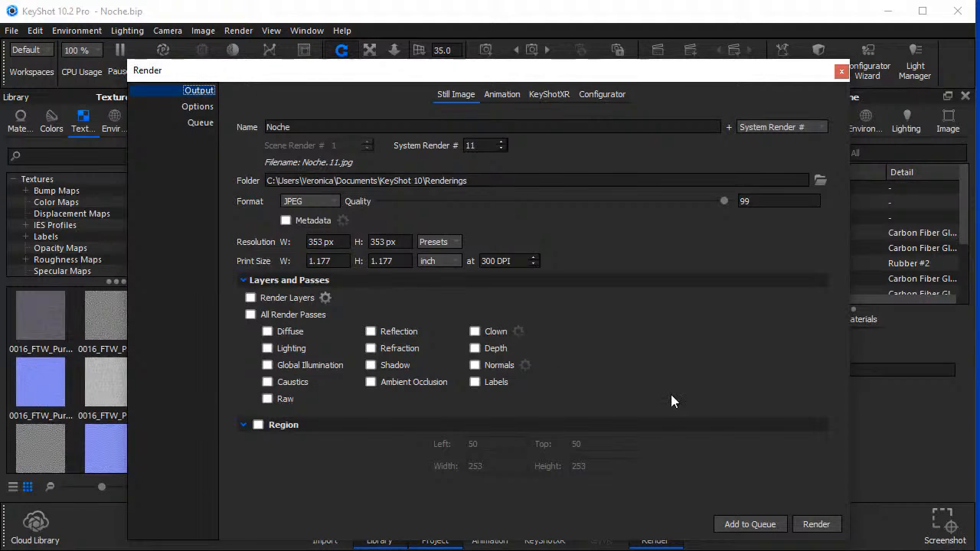
{"action": "left_click", "coordinate": [819, 526]}
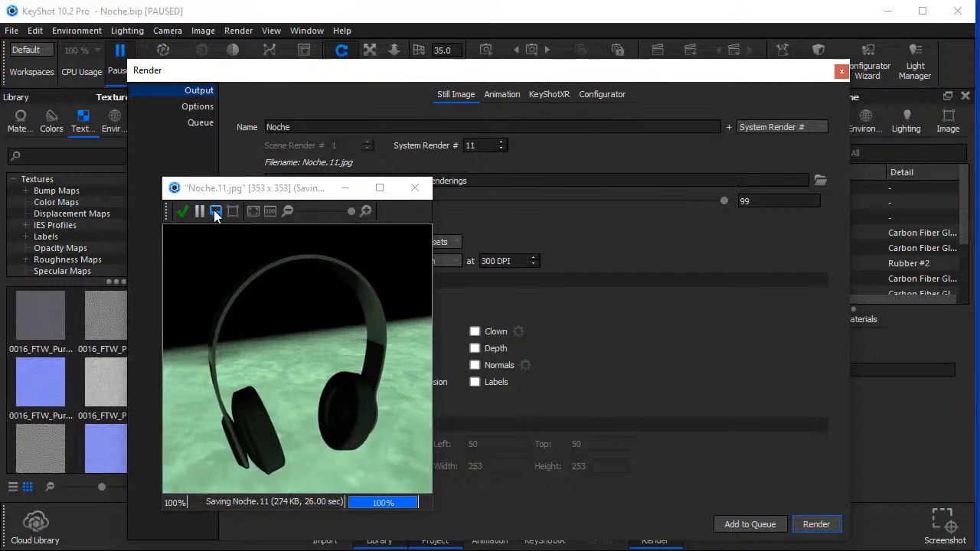
{"action": "left_click", "coordinate": [216, 212]}
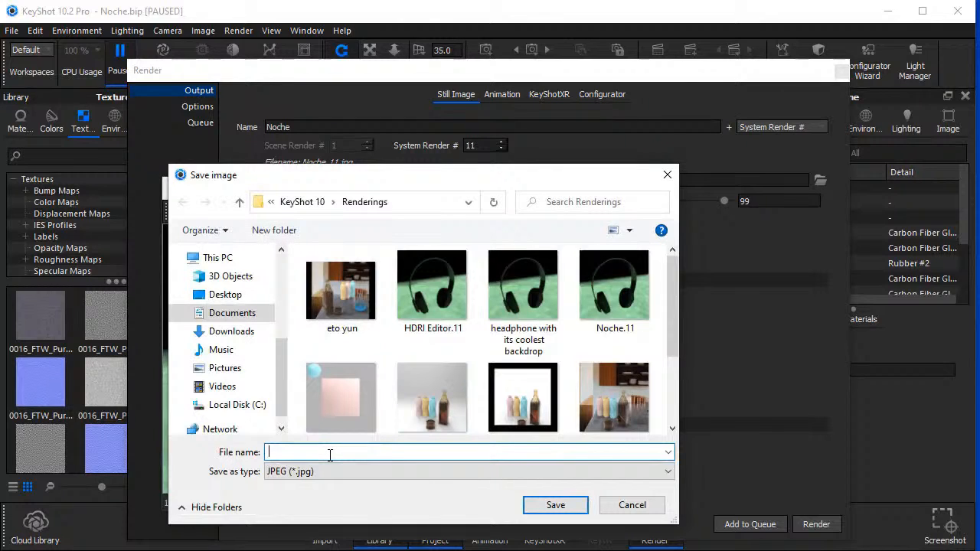
{"action": "type", "text": "hDRI"}
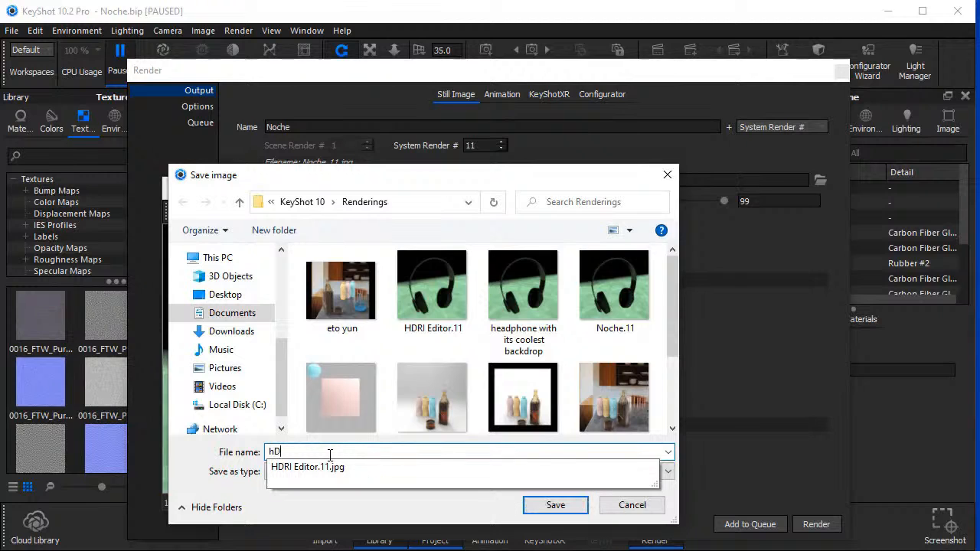
{"action": "type", "text": " EDITOR"}
{"action": "key", "text": "Return"}
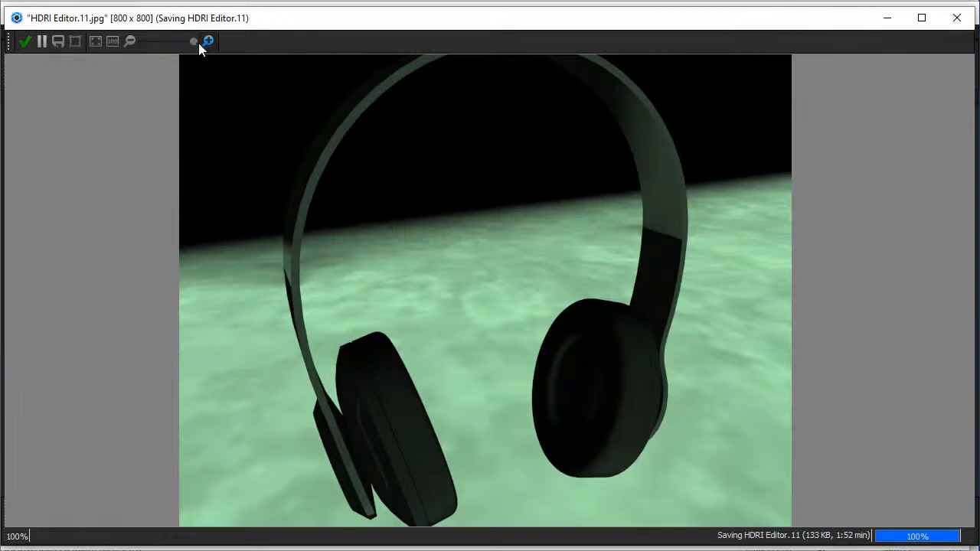
{"action": "left_click_drag", "start_coordinate": [194, 40], "coordinate": [161, 39]}
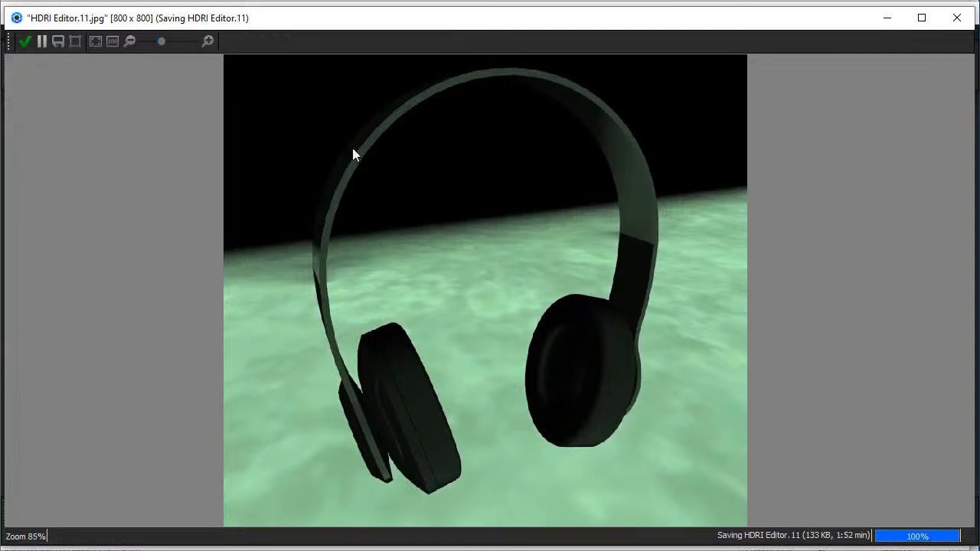
{"action": "left_click_drag", "start_coordinate": [376, 169], "coordinate": [380, 183]}
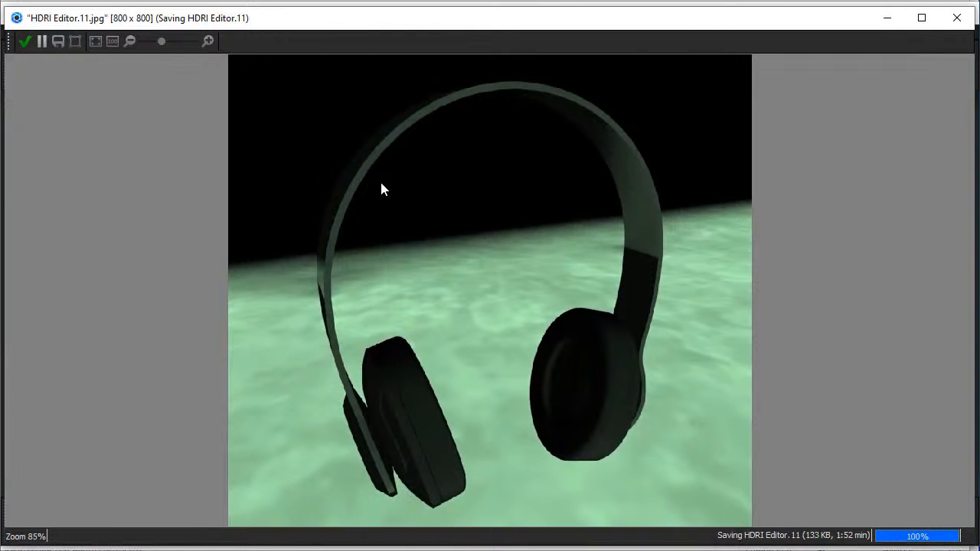